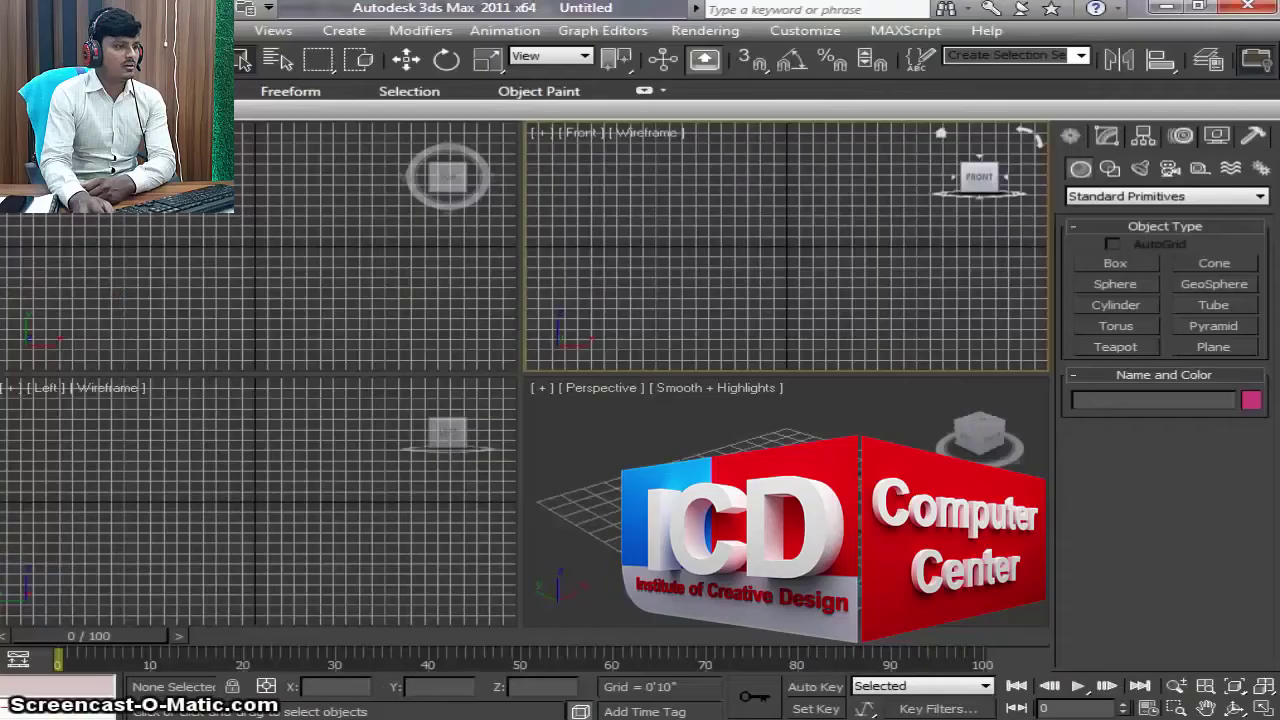
# Step: Maximize the Perspective viewport, zoom out, and tilt and pan it to frame the grid from above
pyautogui.click(1257, 708)
pyautogui.scroll(-1, 733, 450)
pyautogui.scroll(-2, 771, 429)
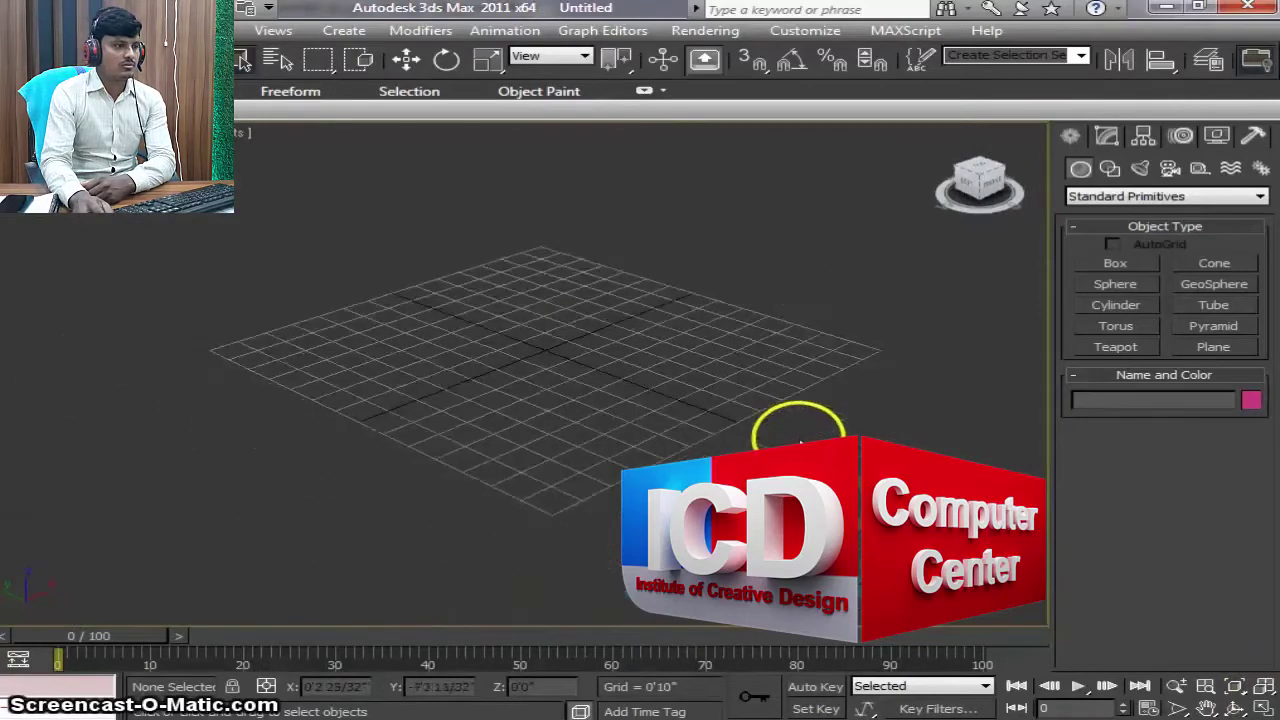
pyautogui.scroll(-1, 766, 437)
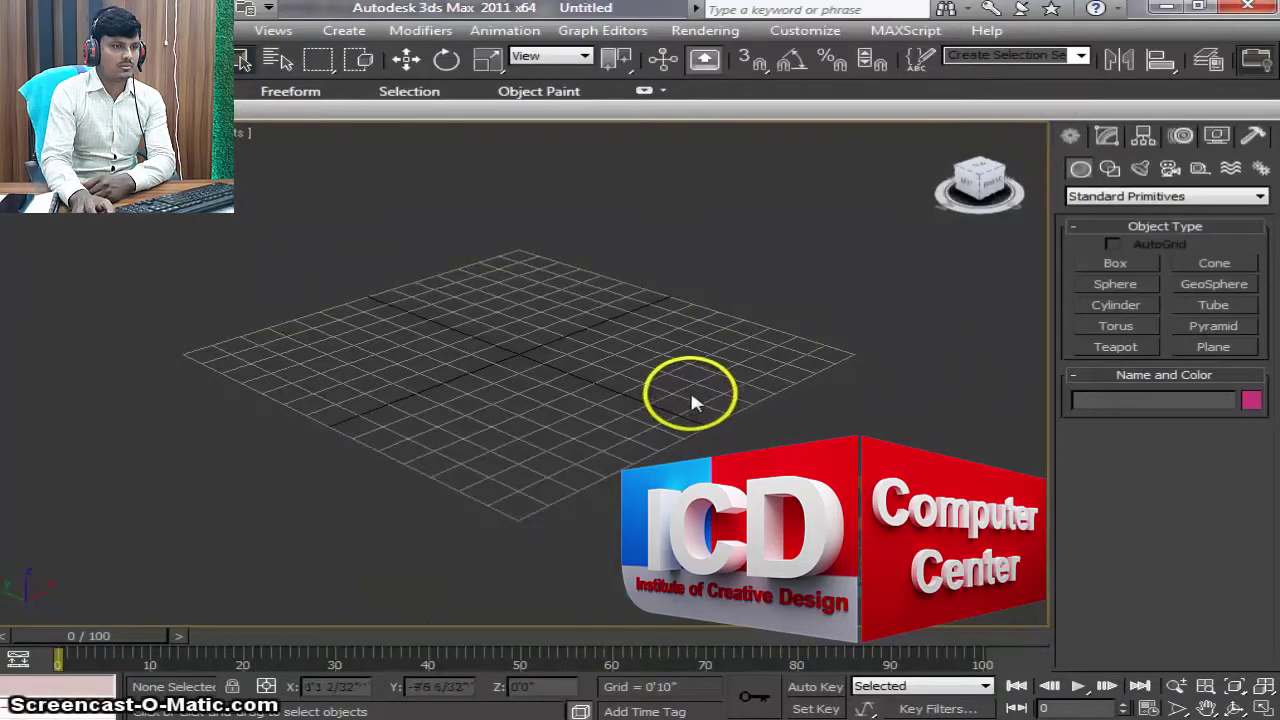
pyautogui.keyDown('alt'); pyautogui.moveTo(694, 408); pyautogui.dragTo(688, 455, button='middle'); pyautogui.keyUp('alt')
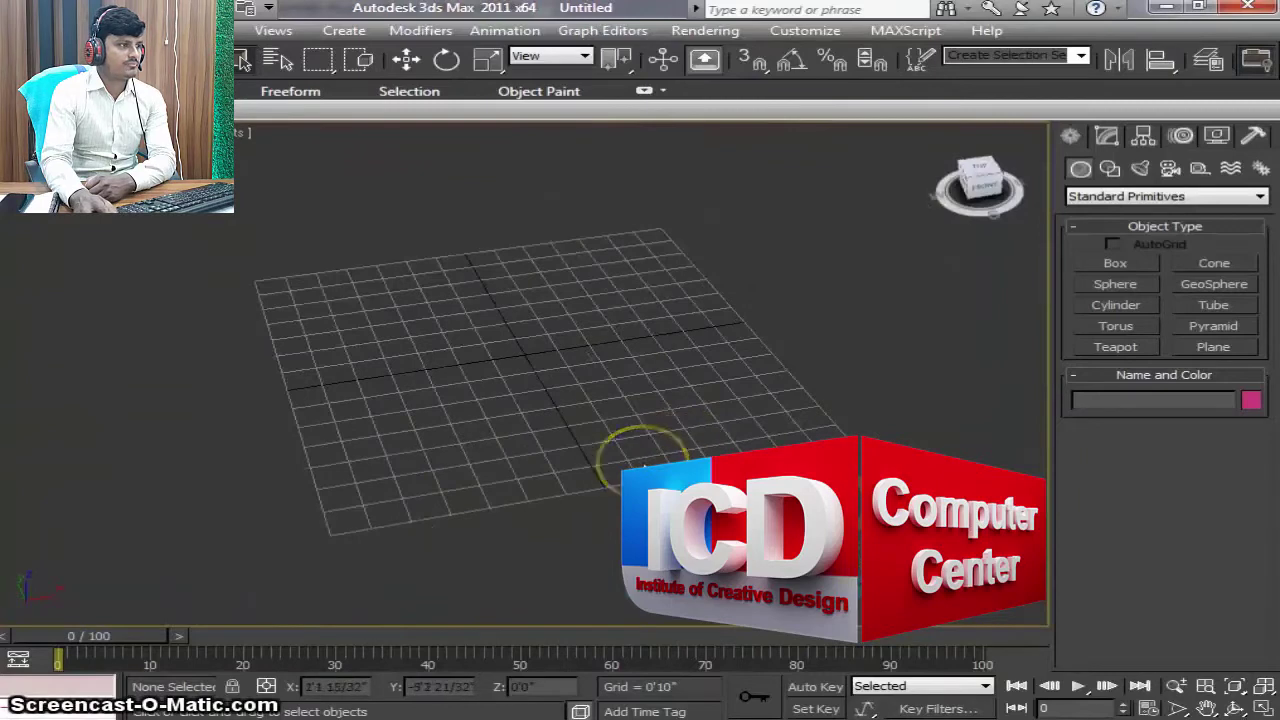
pyautogui.moveTo(645, 466)
pyautogui.mouseDown(button='middle')
pyautogui.moveTo(708, 443)
pyautogui.moveTo(665, 433)
pyautogui.mouseUp(button='middle')
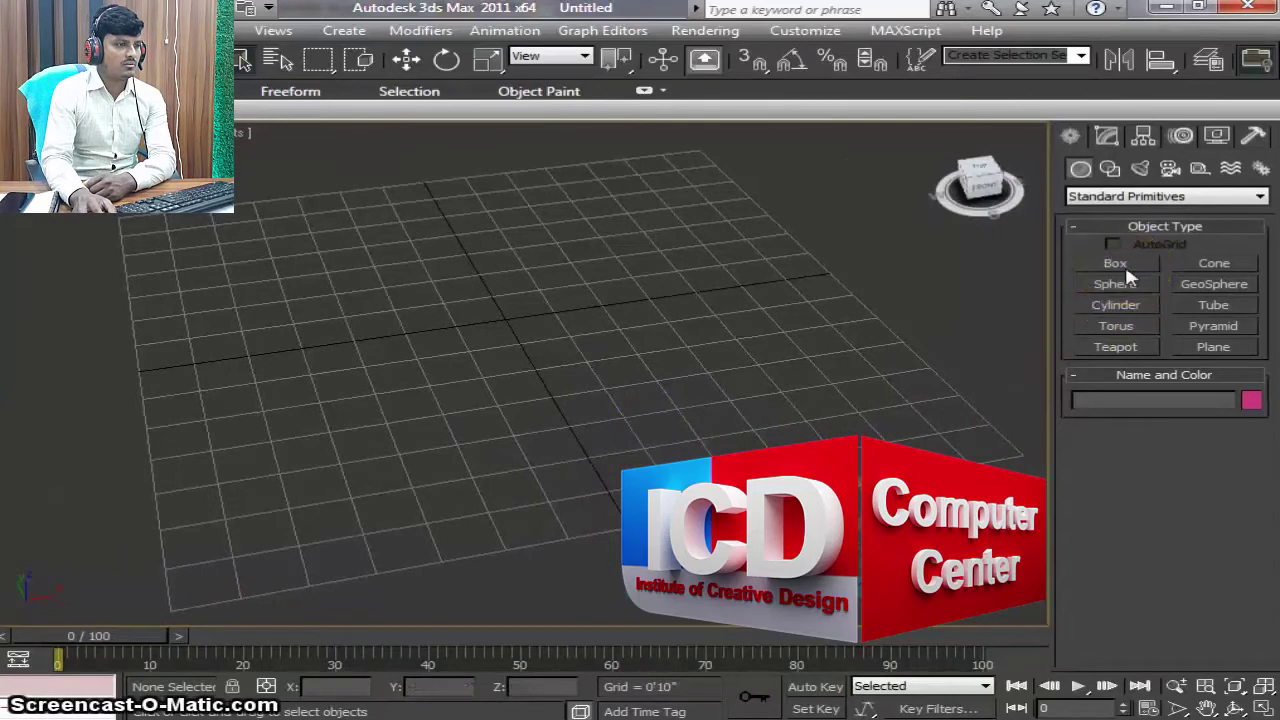
# Step: Create an Extended Primitives ChamferBox by dragging out its base, height and fillet on the grid
pyautogui.click(1111, 170)
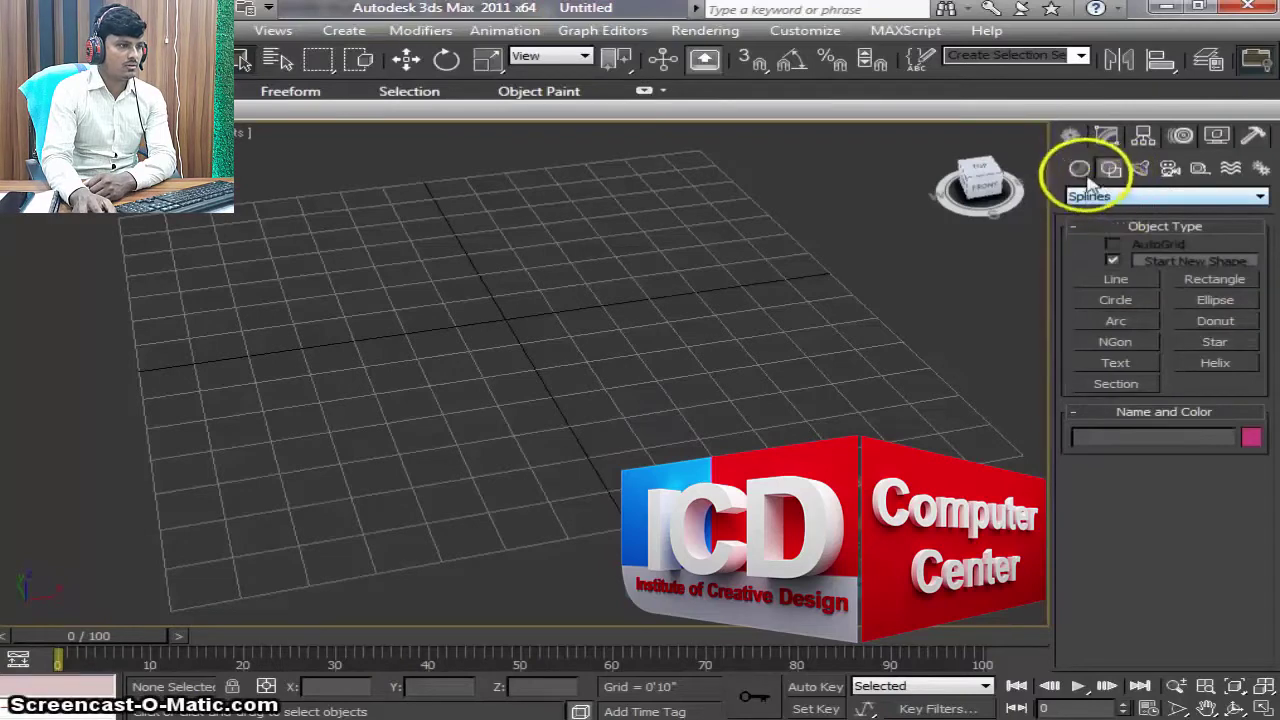
pyautogui.click(1079, 170)
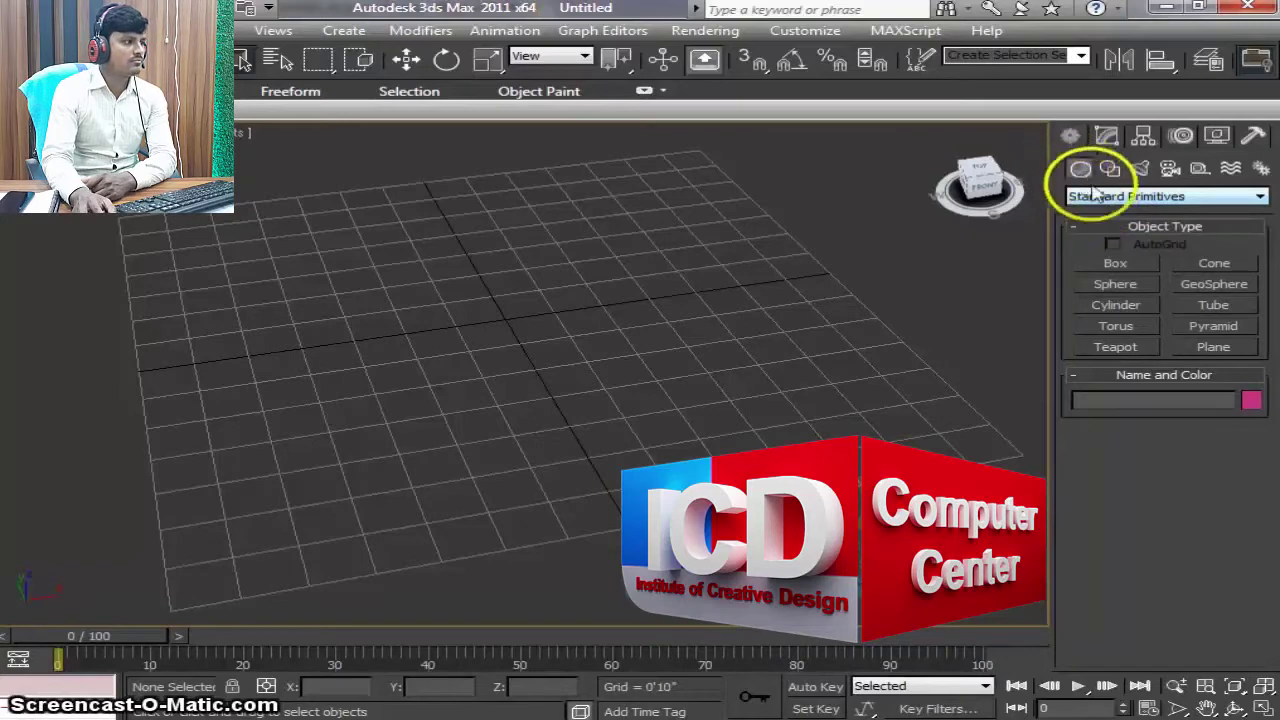
pyautogui.click(1098, 197)
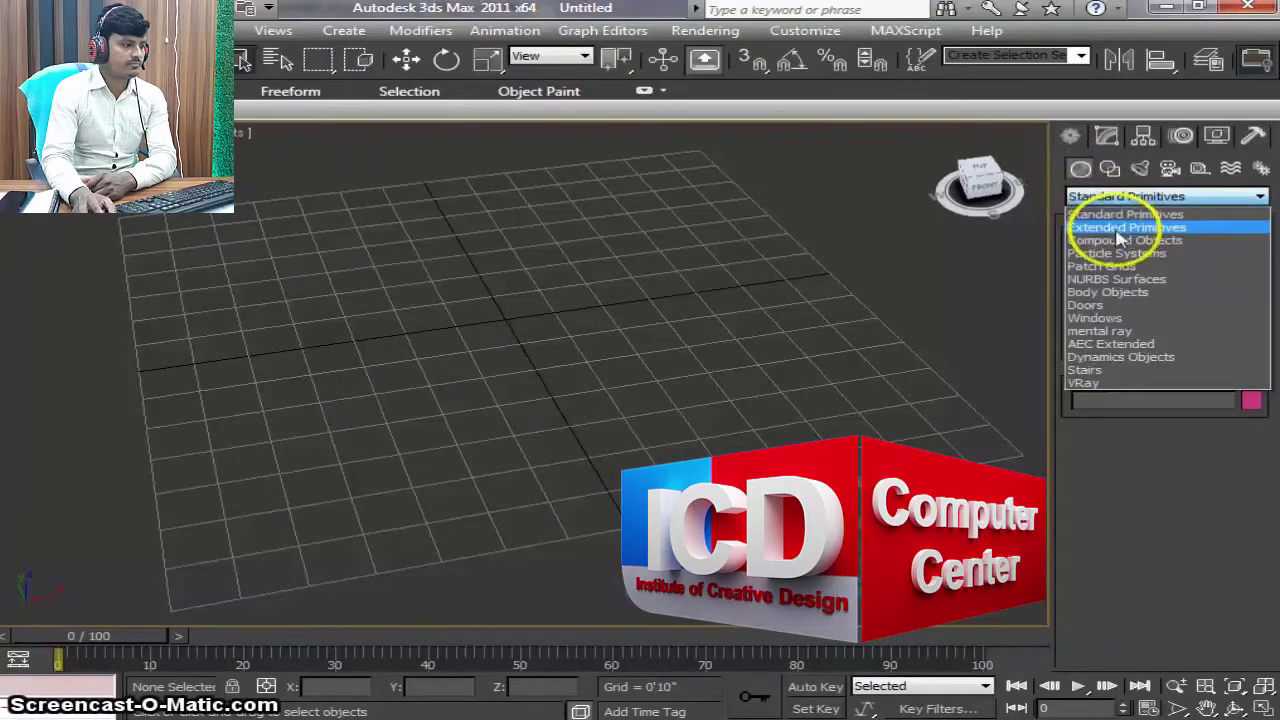
pyautogui.click(1120, 228)
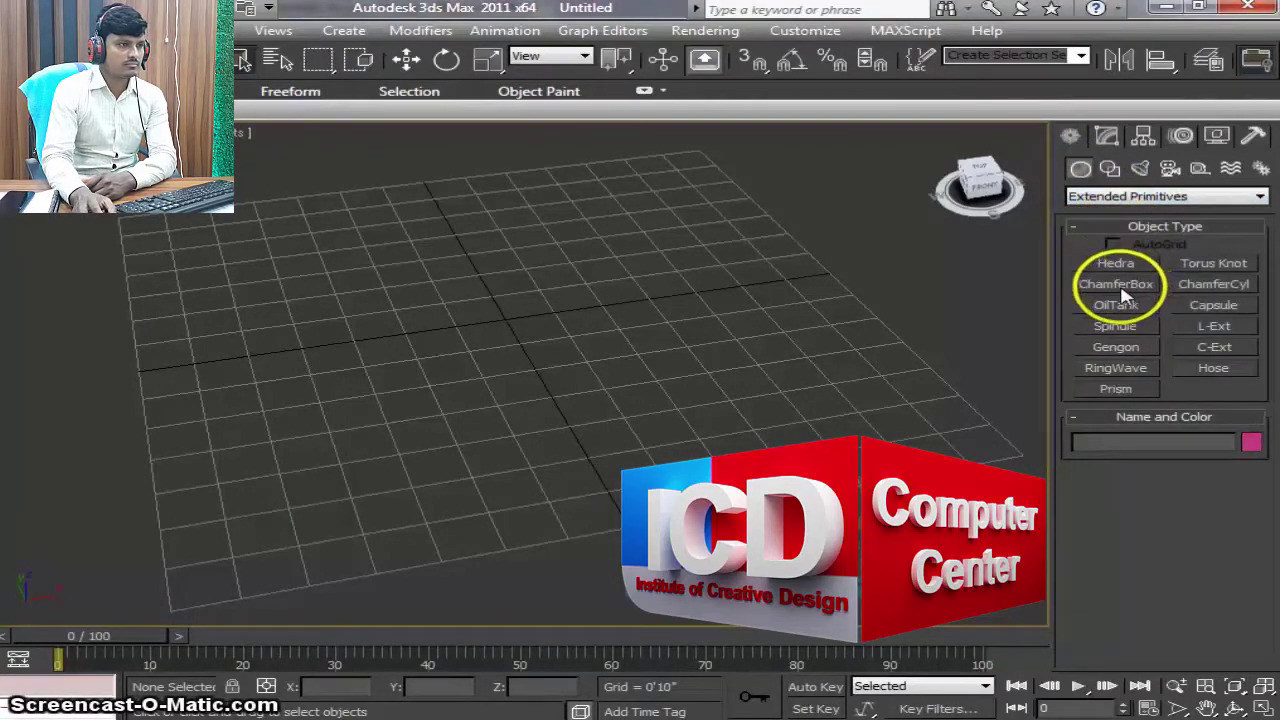
pyautogui.click(1118, 284)
pyautogui.moveTo(520, 157)
pyautogui.mouseDown()
pyautogui.moveTo(530, 618)
pyautogui.moveTo(486, 617)
pyautogui.mouseUp()
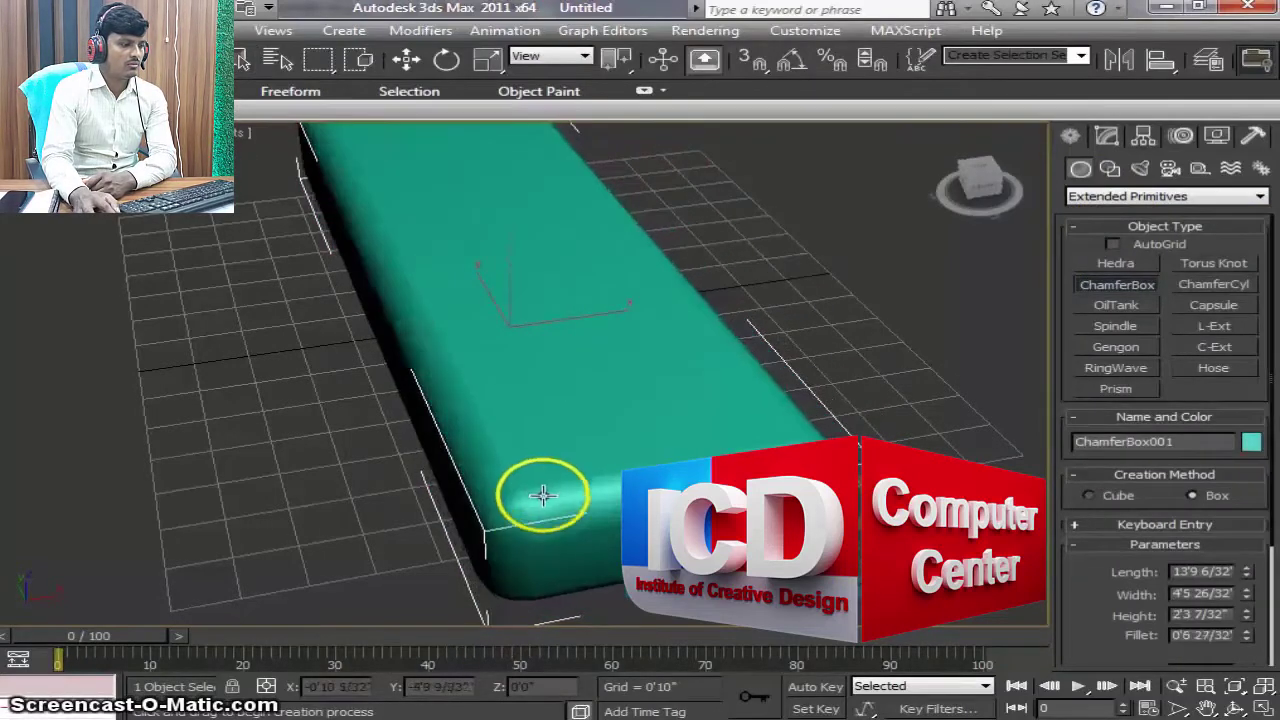
pyautogui.click(543, 514)
# Step: Orbit and pan the view so the chamfer box lies horizontal, leaving the box unrotated
pyautogui.click(407, 60)
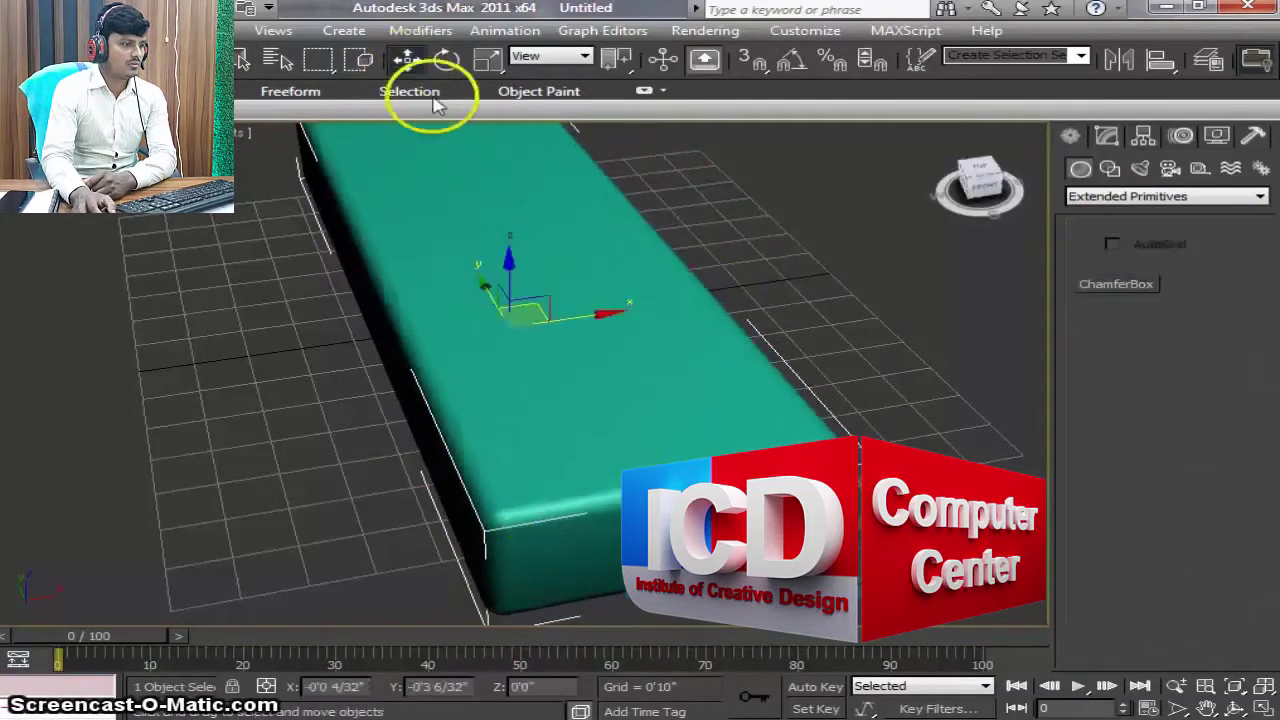
pyautogui.scroll(-3, 623, 414)
pyautogui.scroll(-2, 580, 453)
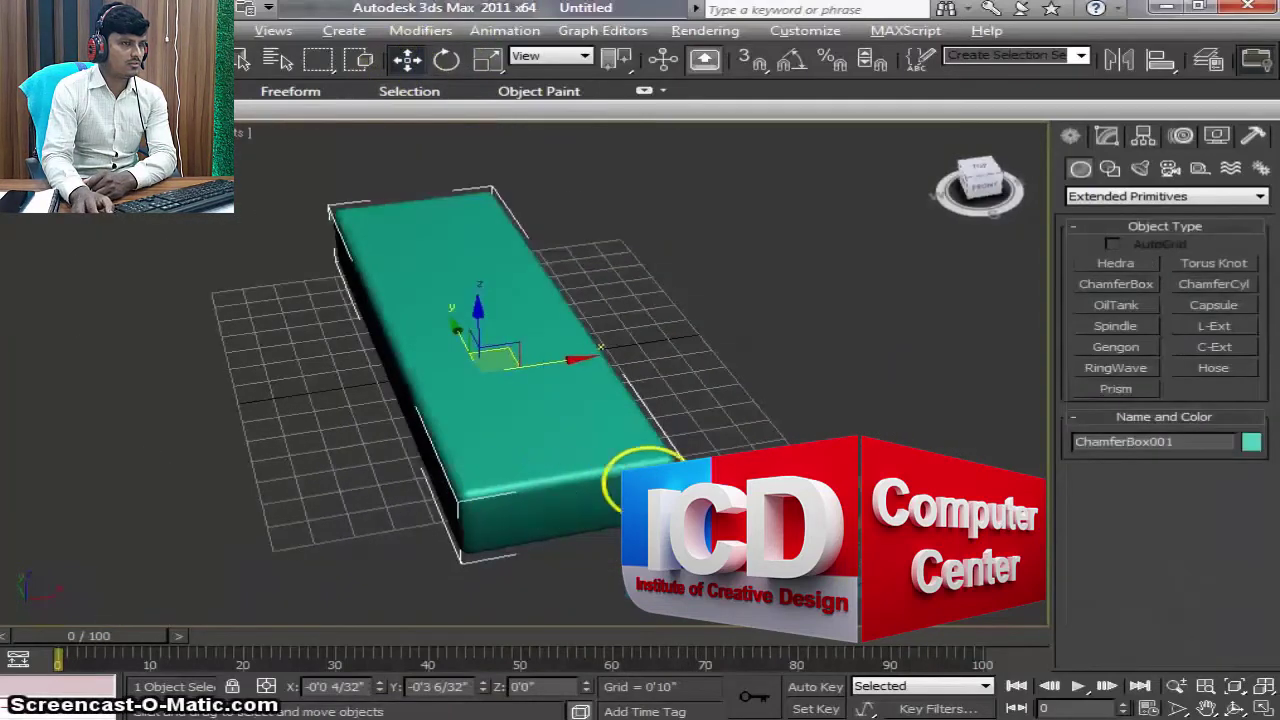
pyautogui.click(447, 60)
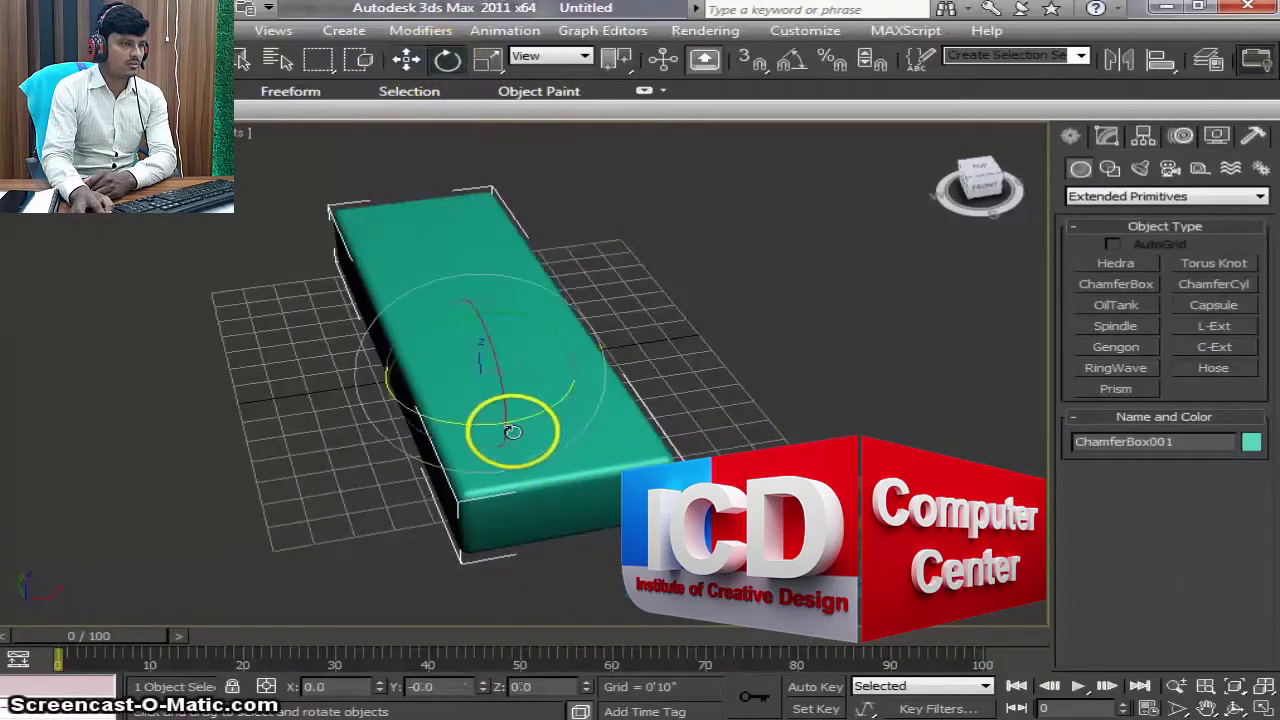
pyautogui.moveTo(508, 423); pyautogui.dragTo(708, 437)
pyautogui.rightClick(708, 437)
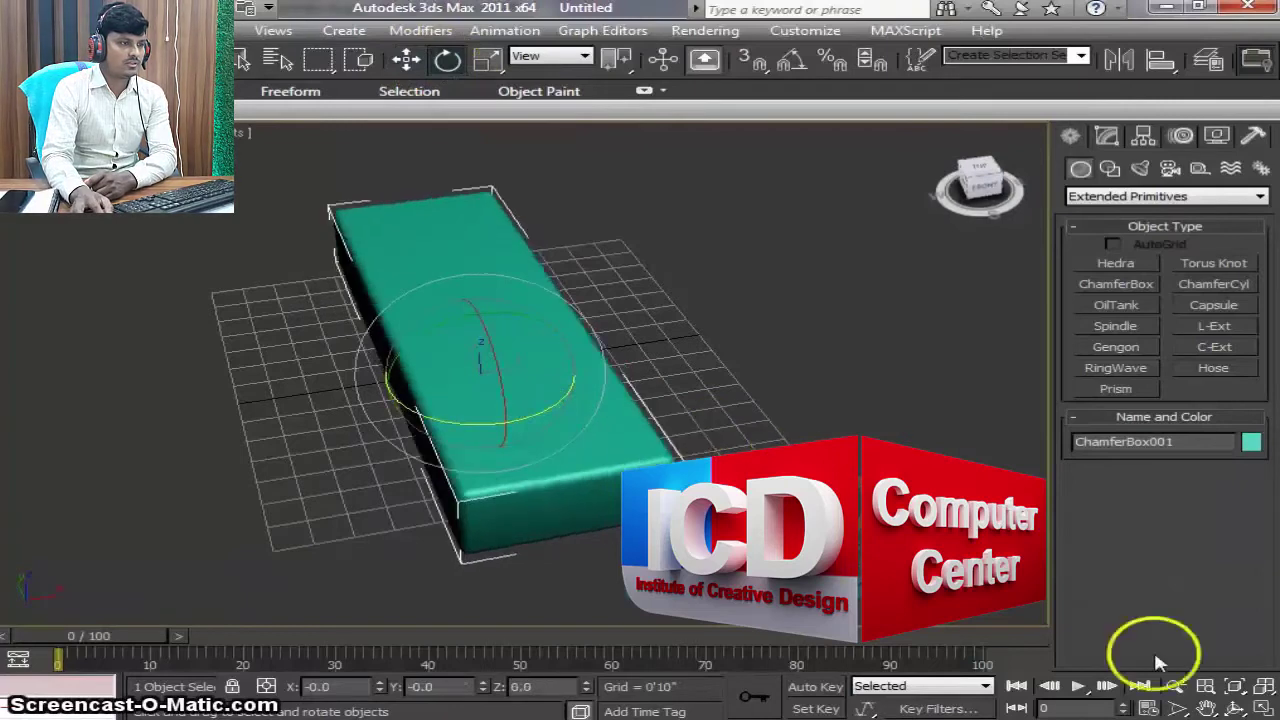
pyautogui.click(1234, 708)
pyautogui.moveTo(580, 421); pyautogui.dragTo(680, 409)
pyautogui.click(407, 60)
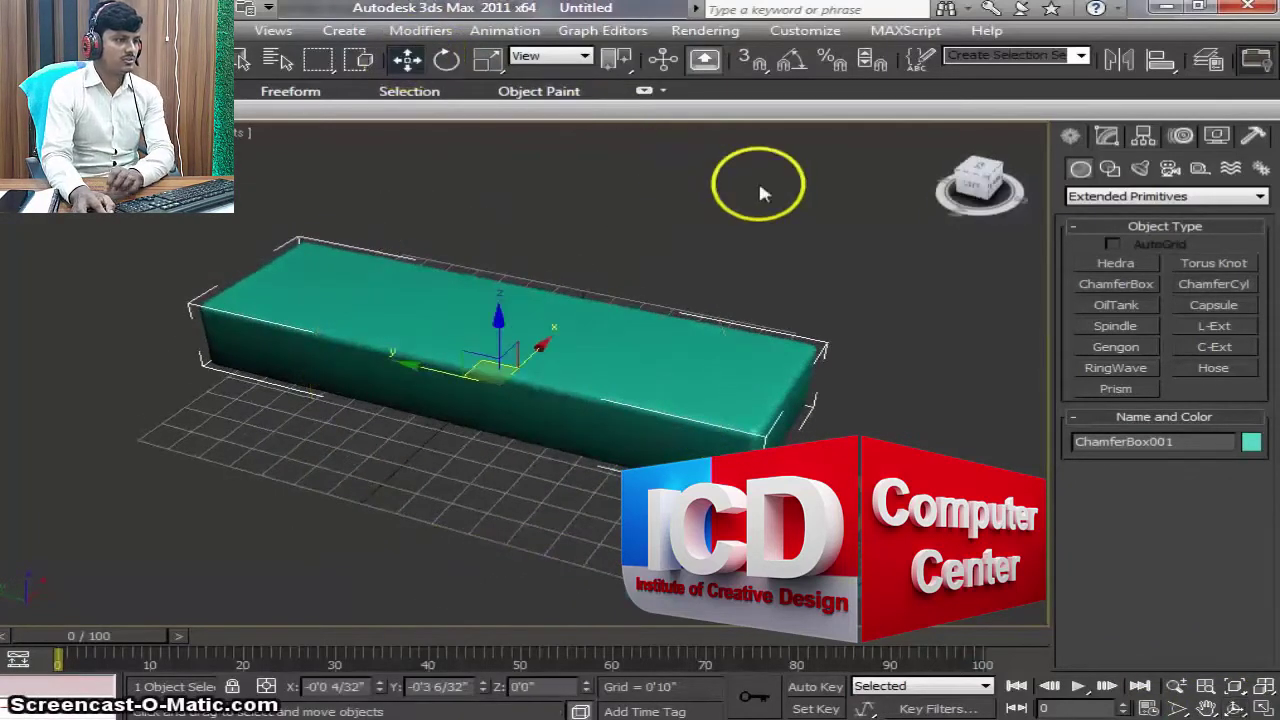
pyautogui.moveTo(758, 179)
pyautogui.mouseDown(button='middle')
pyautogui.moveTo(743, 349)
pyautogui.moveTo(666, 380)
pyautogui.mouseUp(button='middle')
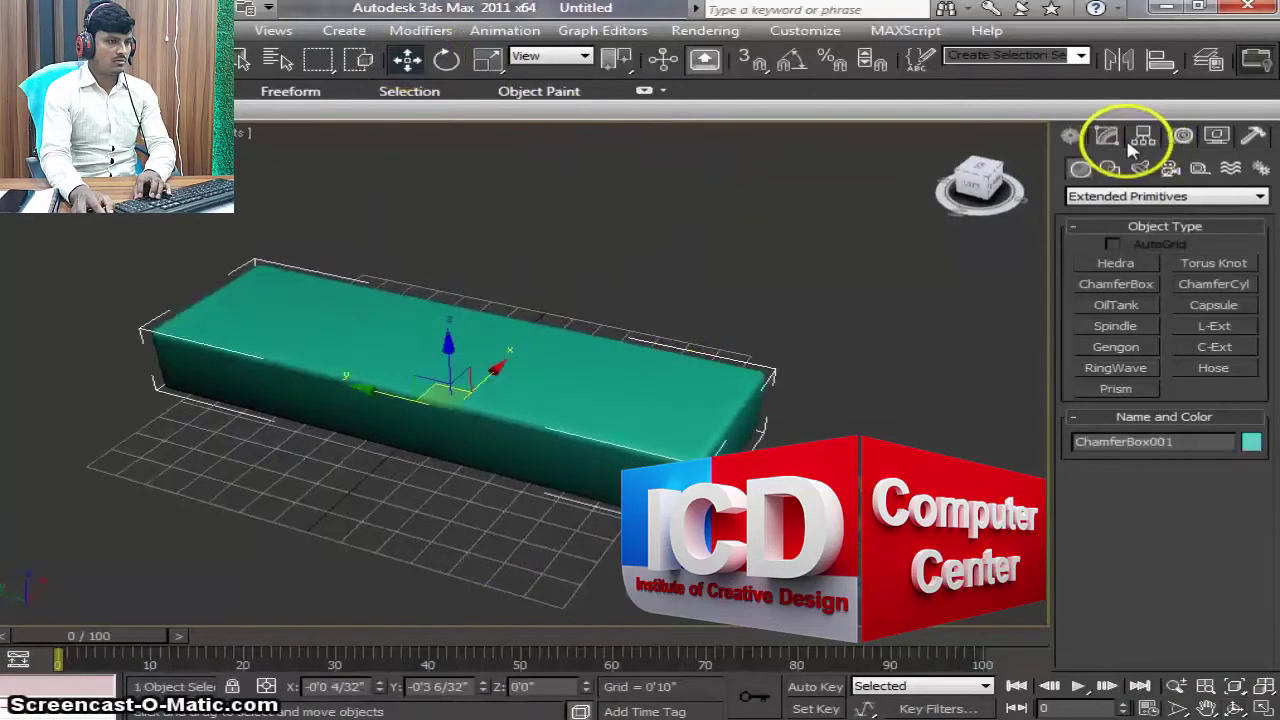
# Step: In the Modify panel, set ChamferBox001 to Length 7'0", Width 2'6", Height 0'8" and Fillet 0'1"
pyautogui.click(1106, 135)
pyautogui.write("7'")
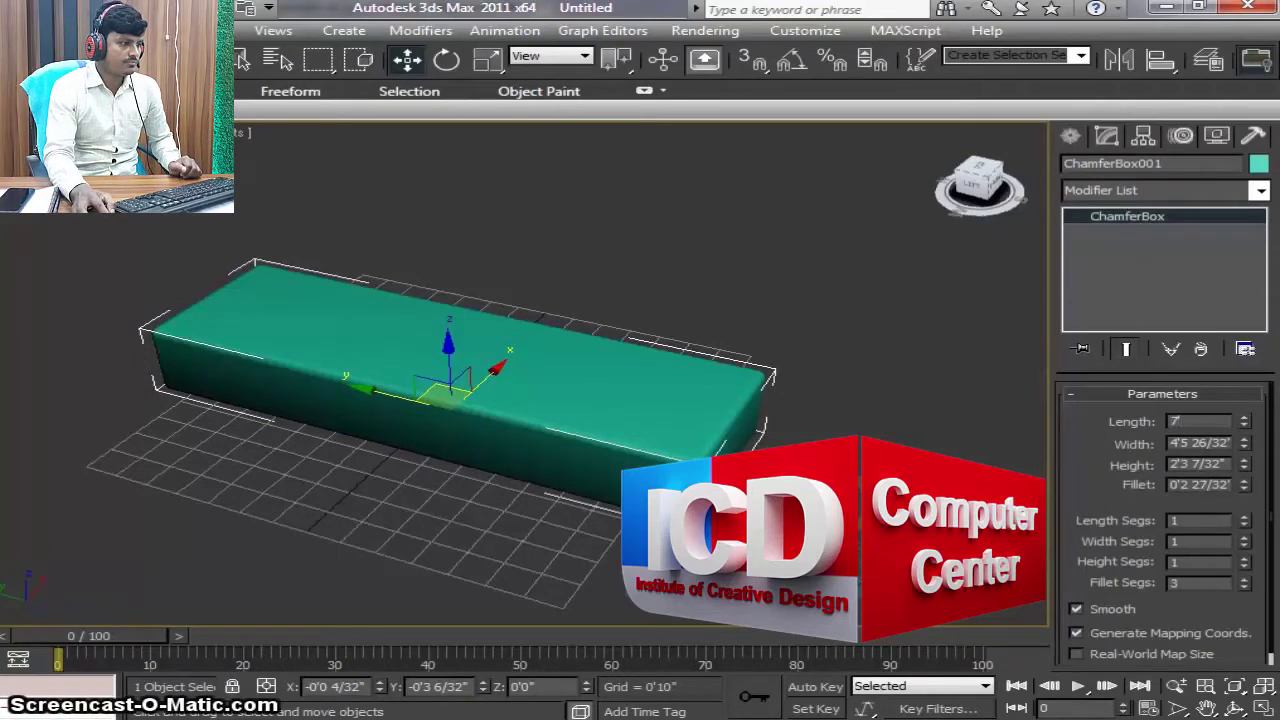
pyautogui.press('Return')
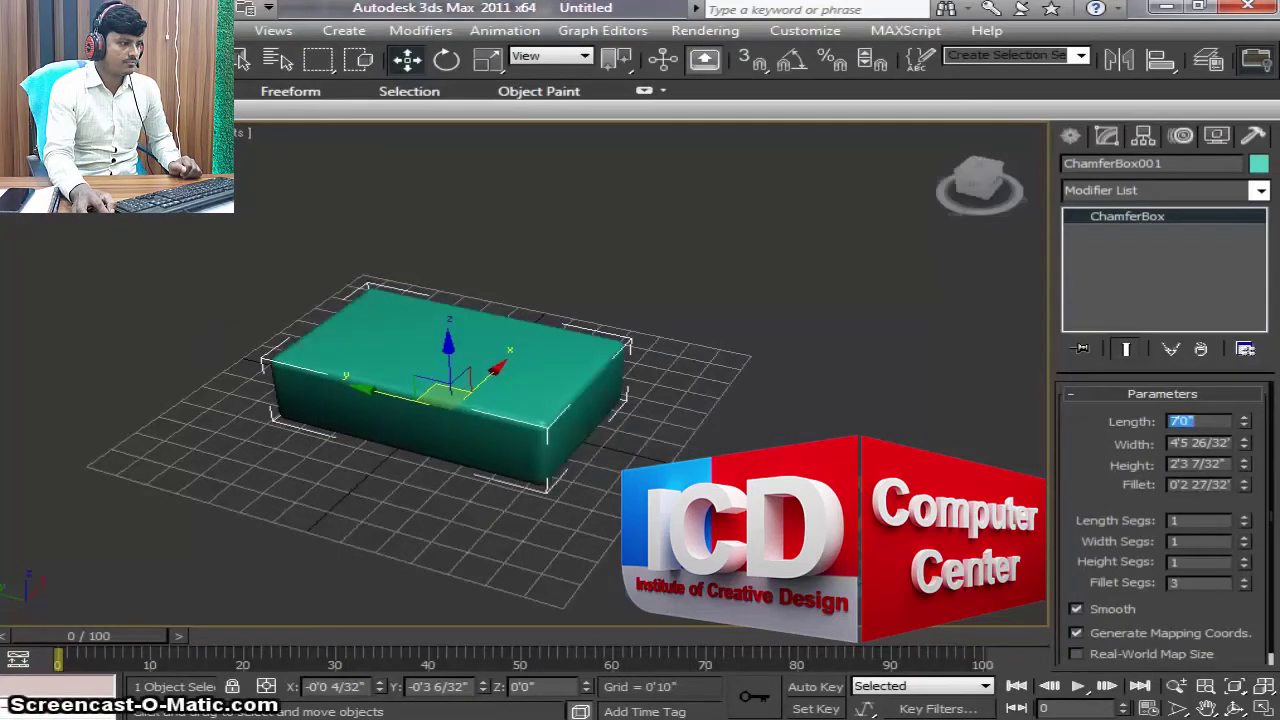
pyautogui.press('Tab')
pyautogui.write('3')
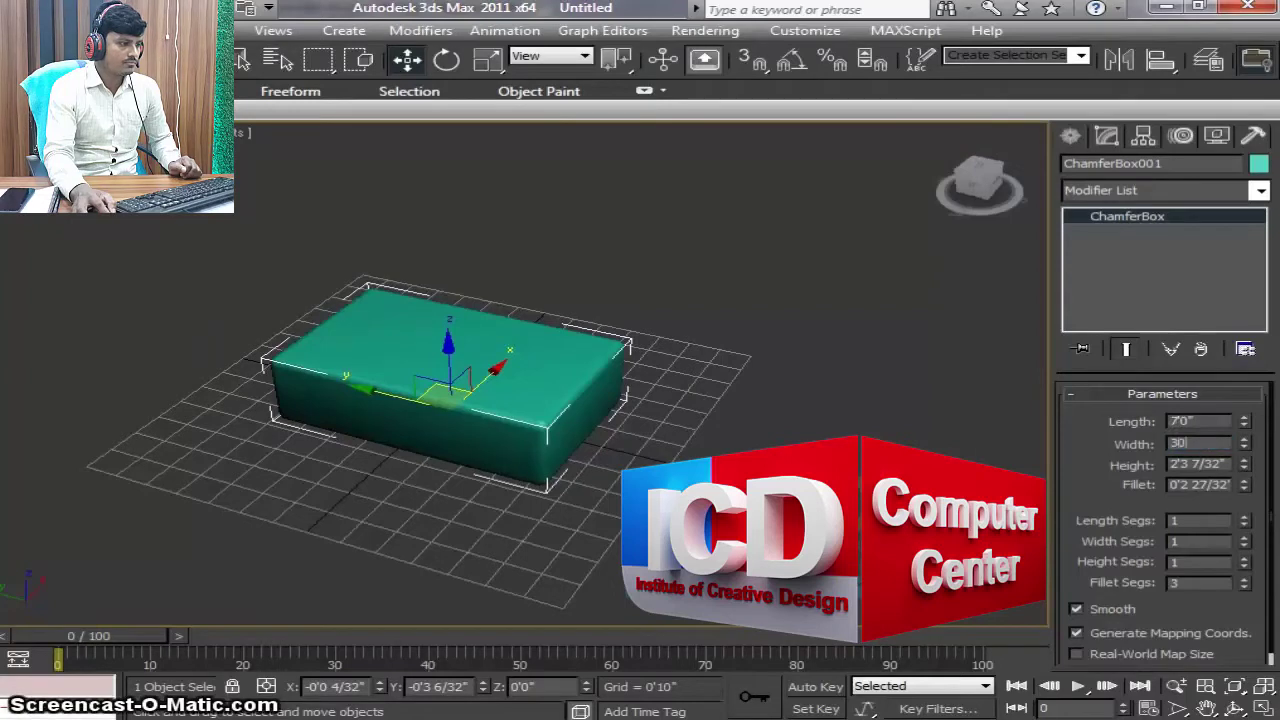
pyautogui.press('Tab')
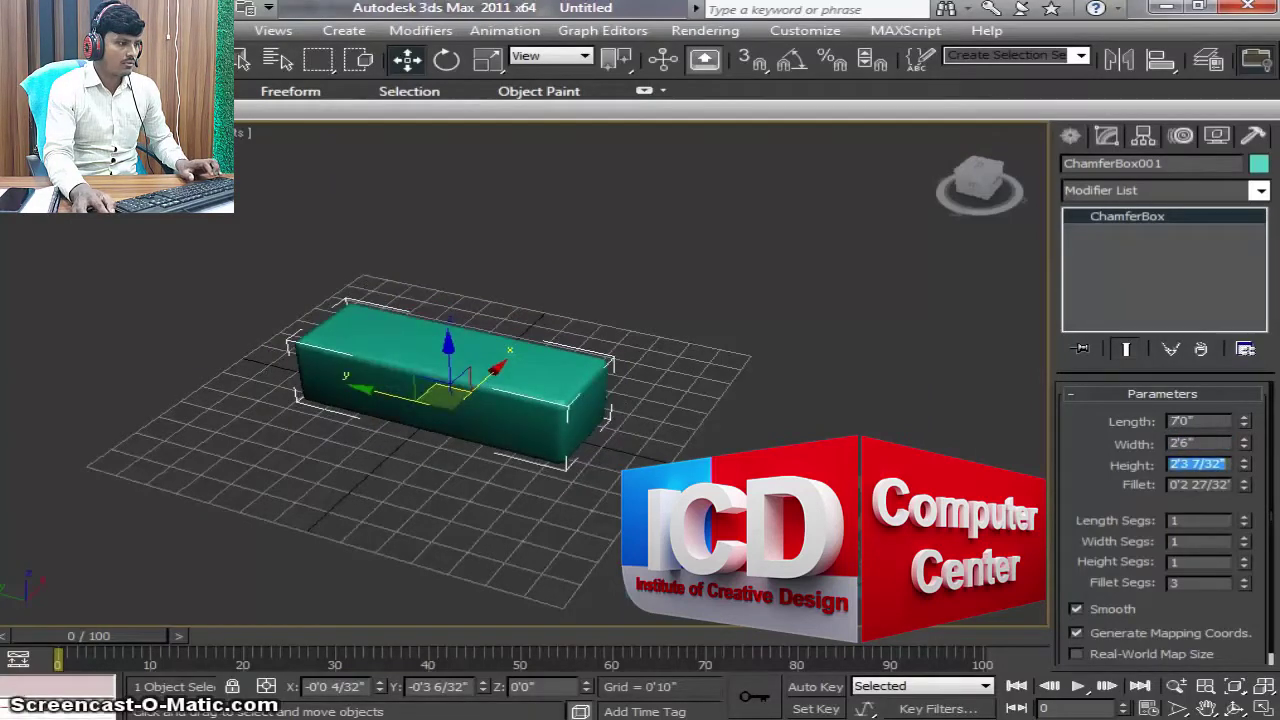
pyautogui.write("0'8")
pyautogui.press('Return')
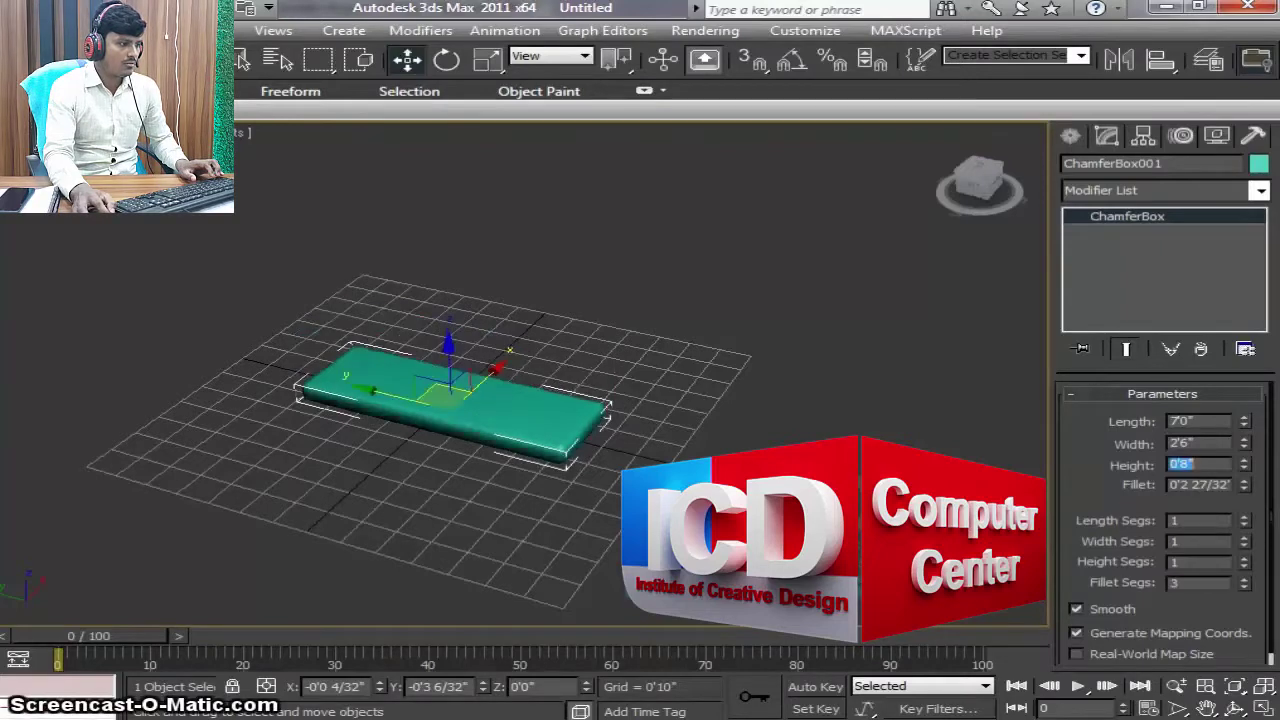
pyautogui.press('Tab')
pyautogui.write('1')
pyautogui.press('Return')
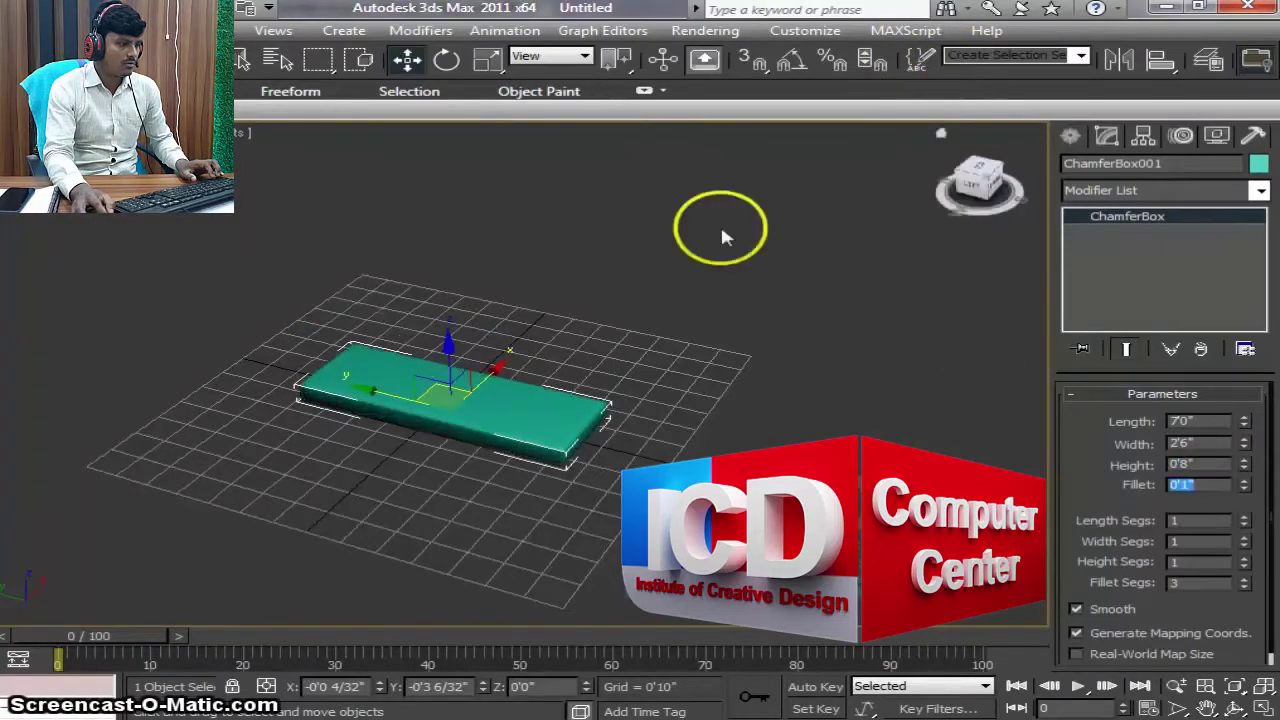
# Step: Shift-drag the slab to create a copy, ChamferBox002, beside the original
pyautogui.scroll(1, 543, 434)
pyautogui.scroll(3, 571, 451)
pyautogui.scroll(2, 703, 475)
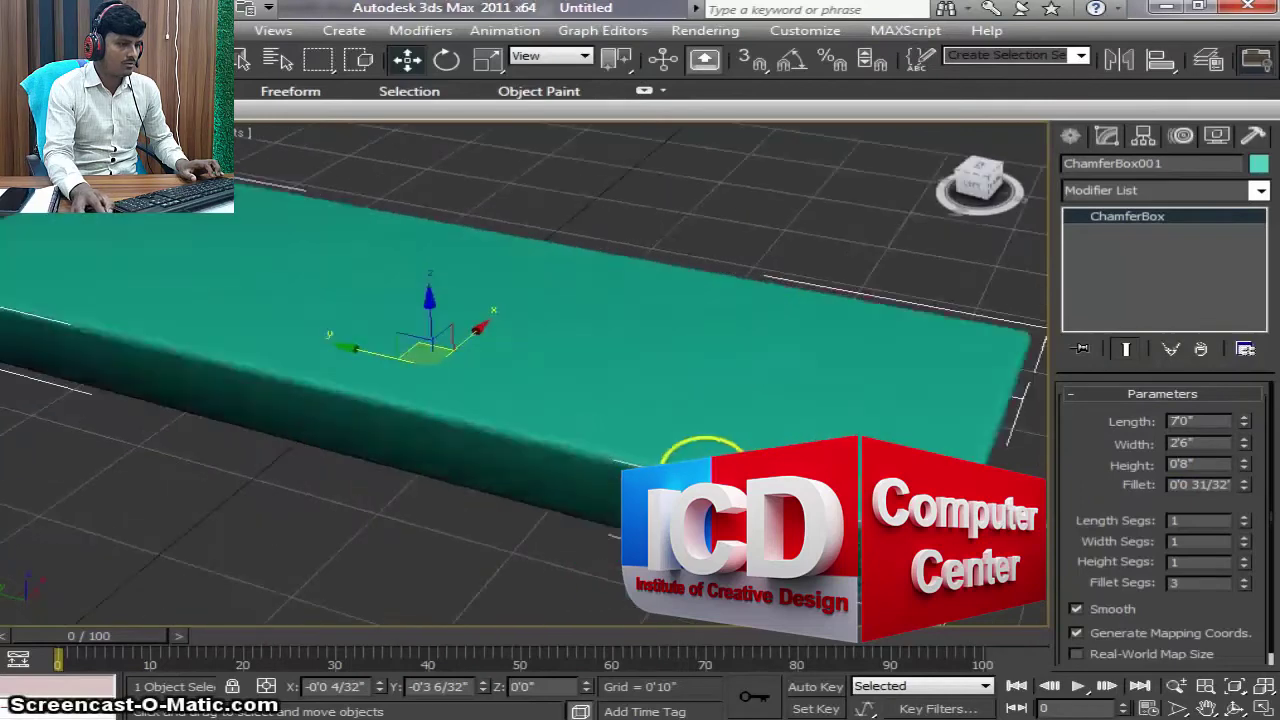
pyautogui.scroll(-2, 640, 457)
pyautogui.scroll(-2, 700, 458)
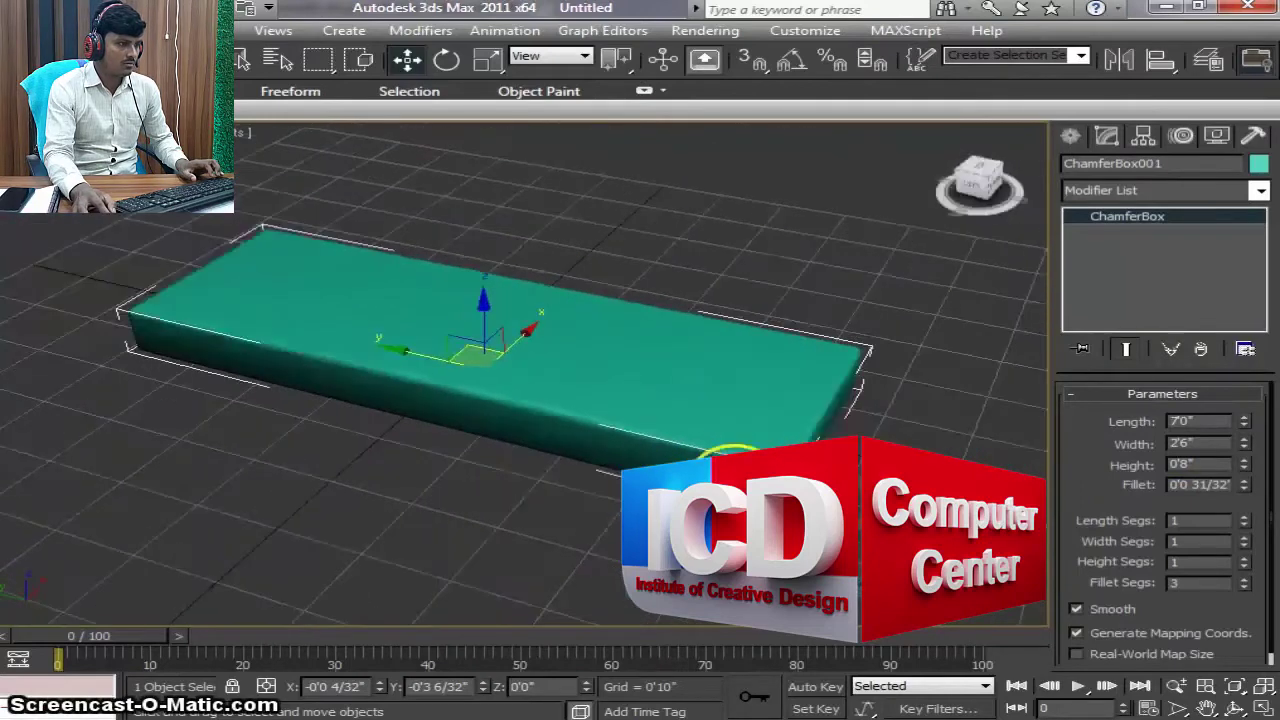
pyautogui.moveTo(730, 452); pyautogui.dragTo(689, 414, button='middle')
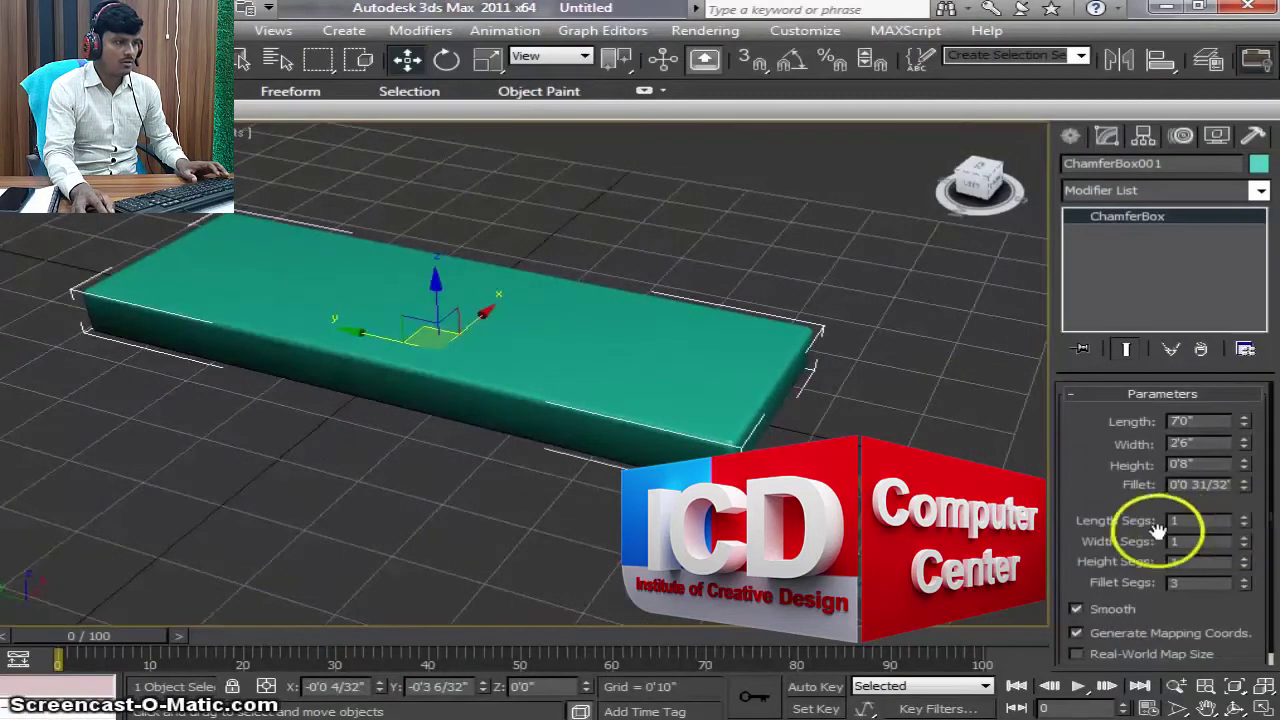
pyautogui.scroll(-2, 575, 375)
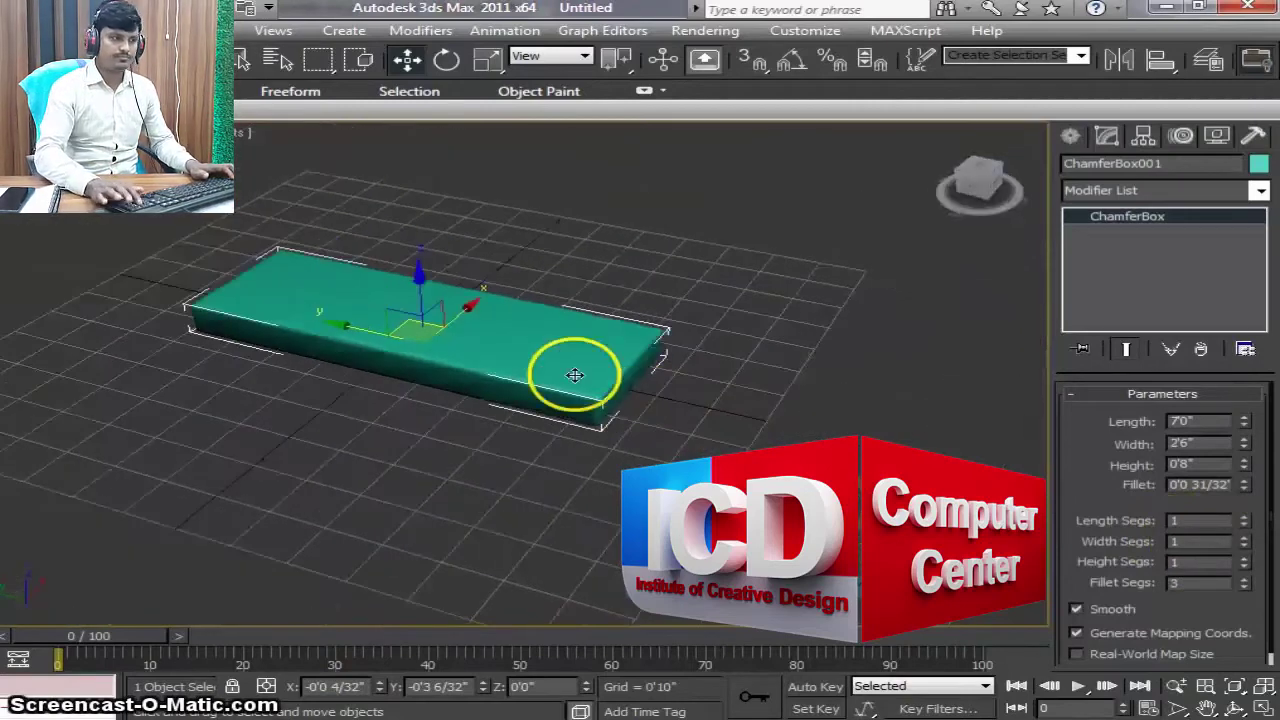
pyautogui.keyDown('alt'); pyautogui.moveTo(741, 409); pyautogui.dragTo(657, 460, button='middle'); pyautogui.keyUp('alt')
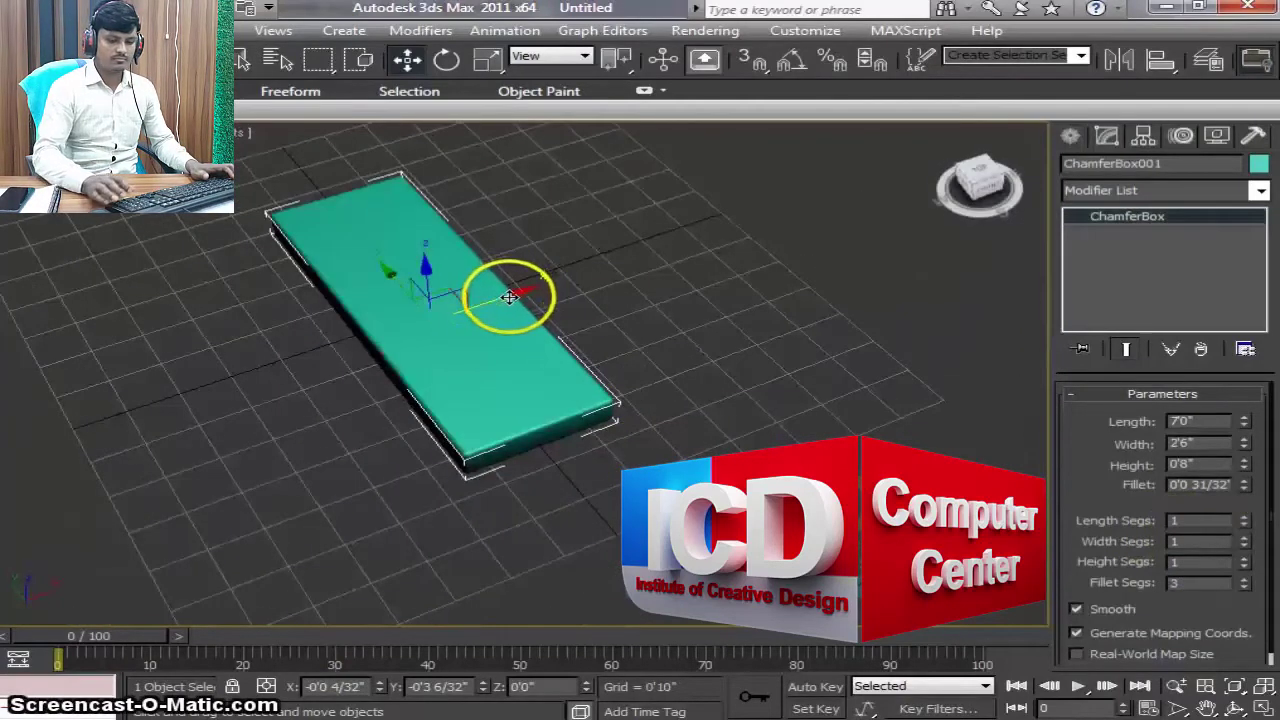
pyautogui.keyDown('shift'); pyautogui.moveTo(527, 300); pyautogui.dragTo(755, 312); pyautogui.keyUp('shift')
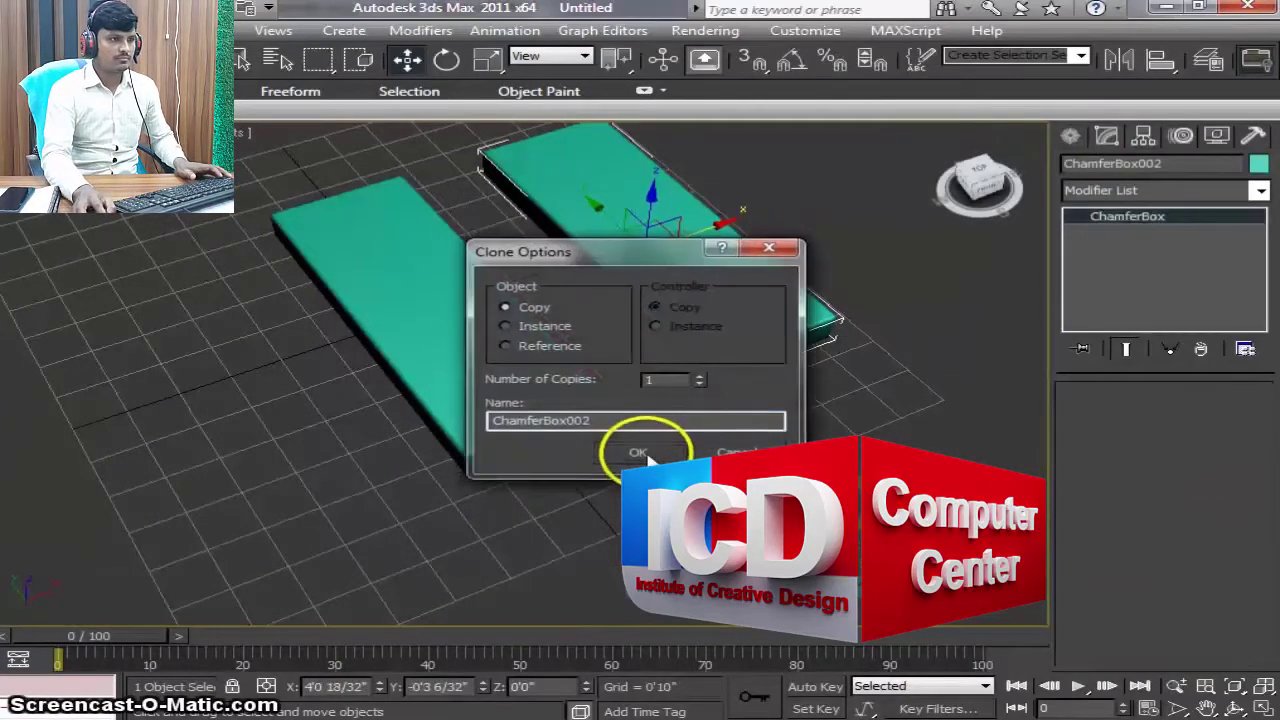
pyautogui.click(645, 455)
# Step: Reframe the view on both slabs and select them together
pyautogui.scroll(2, 700, 445)
pyautogui.scroll(2, 700, 445)
pyautogui.scroll(2, 700, 445)
pyautogui.moveTo(700, 445); pyautogui.dragTo(660, 467, button='middle')
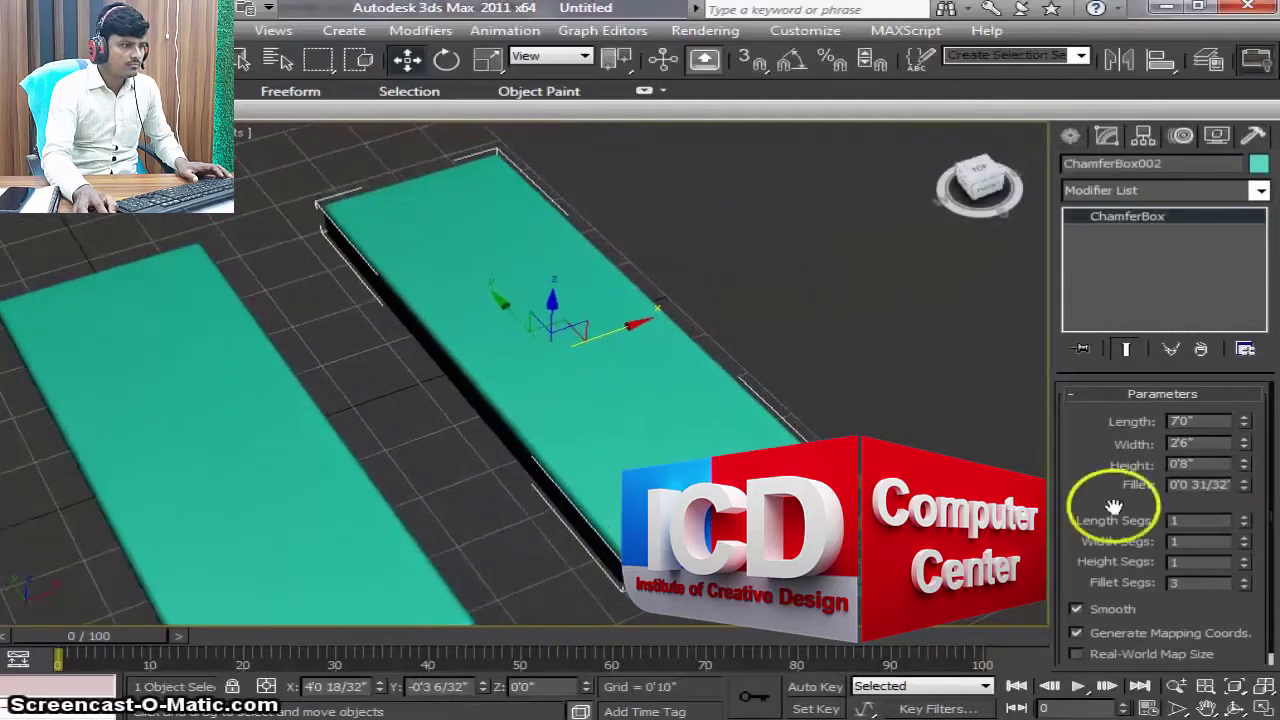
pyautogui.click(1213, 421)
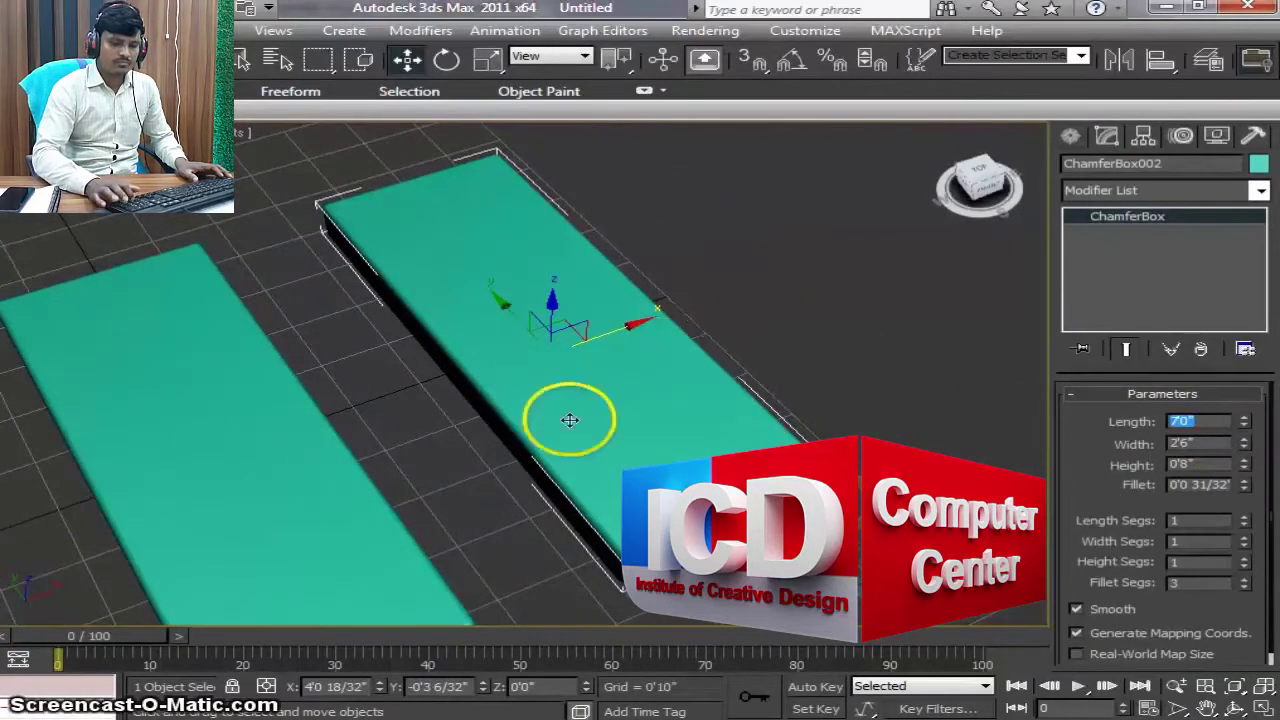
pyautogui.scroll(-3, 663, 448)
pyautogui.scroll(-3, 766, 414)
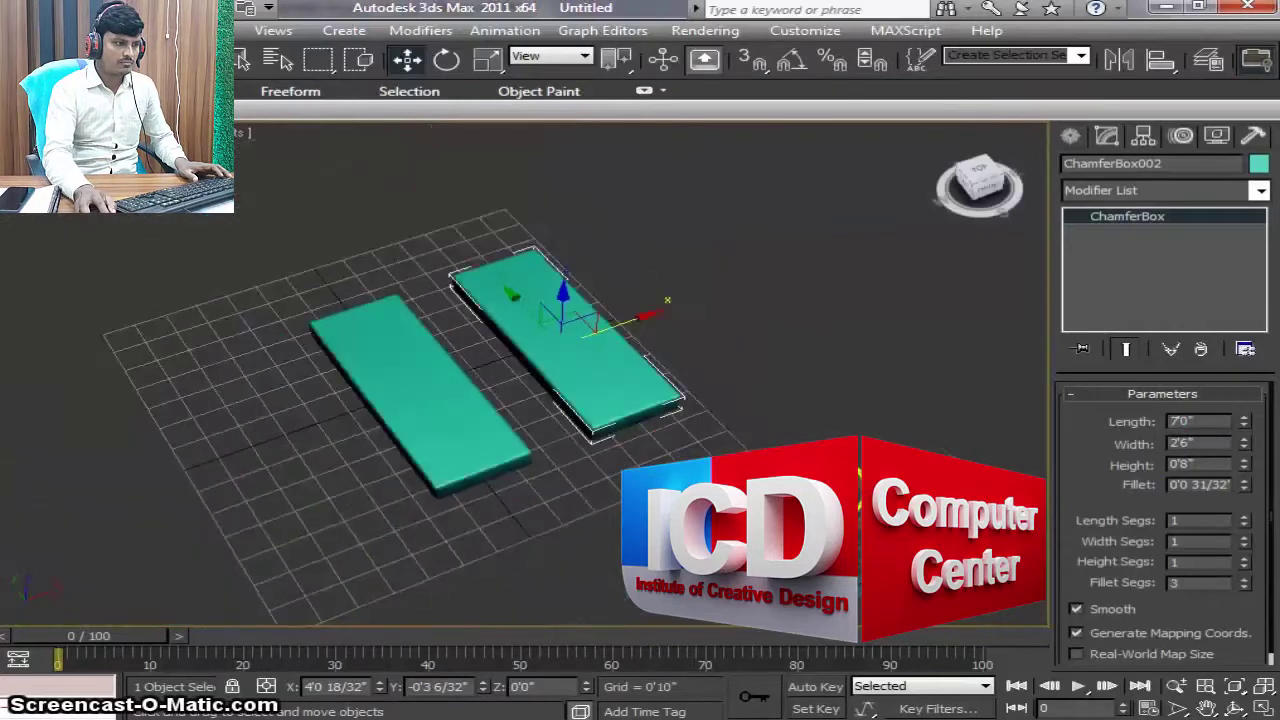
pyautogui.hotkey('ctrl', 'a')
# Step: Assign a blue object colour to both slabs
pyautogui.click(1257, 163)
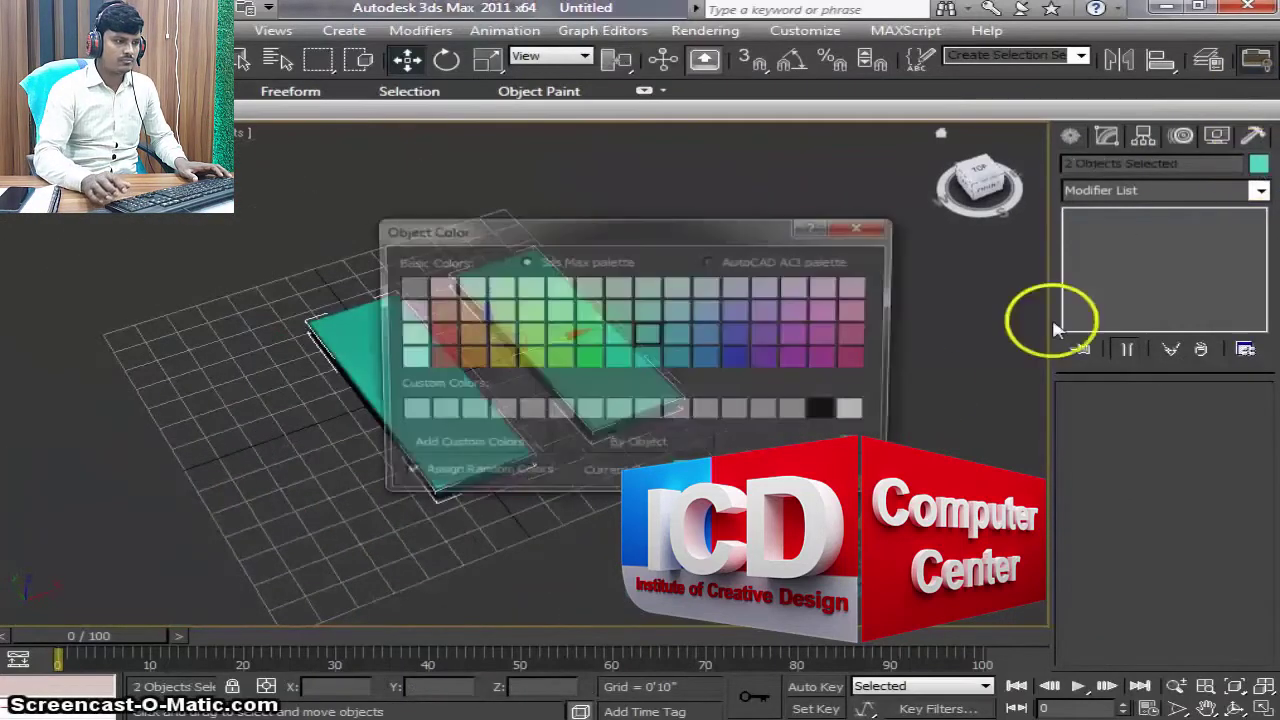
pyautogui.click(744, 351)
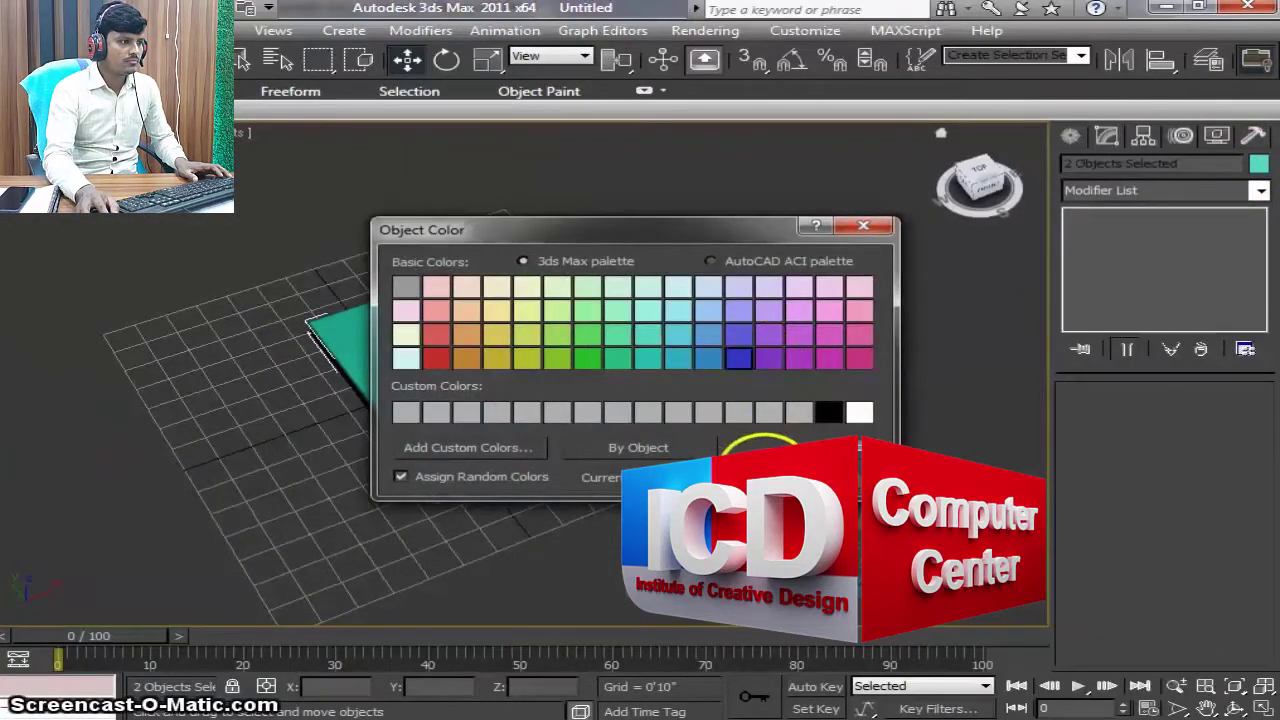
pyautogui.click(757, 447)
pyautogui.scroll(3, 770, 440)
pyautogui.scroll(2, 794, 423)
# Step: Resize ChamferBox002 to 2'0" by 2'0", 0'4" high with a 0'1" fillet
pyautogui.click(594, 434)
pyautogui.scroll(2, 650, 432)
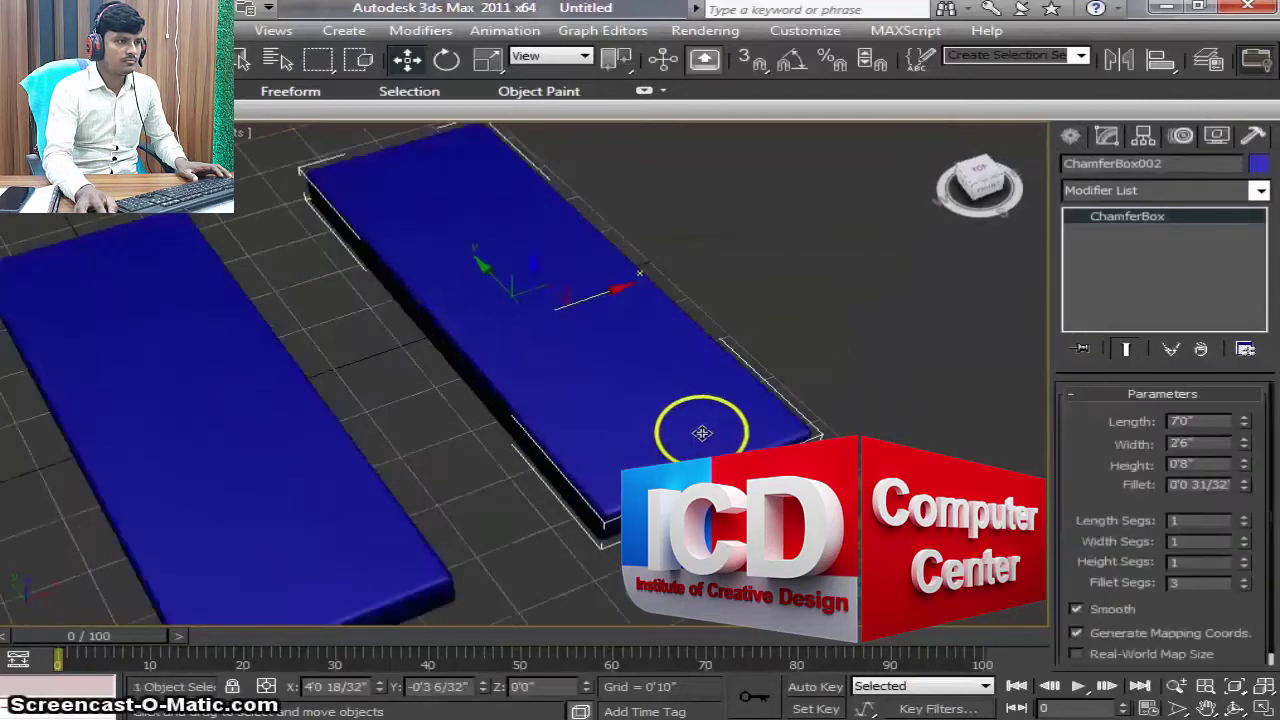
pyautogui.doubleClick(1200, 421)
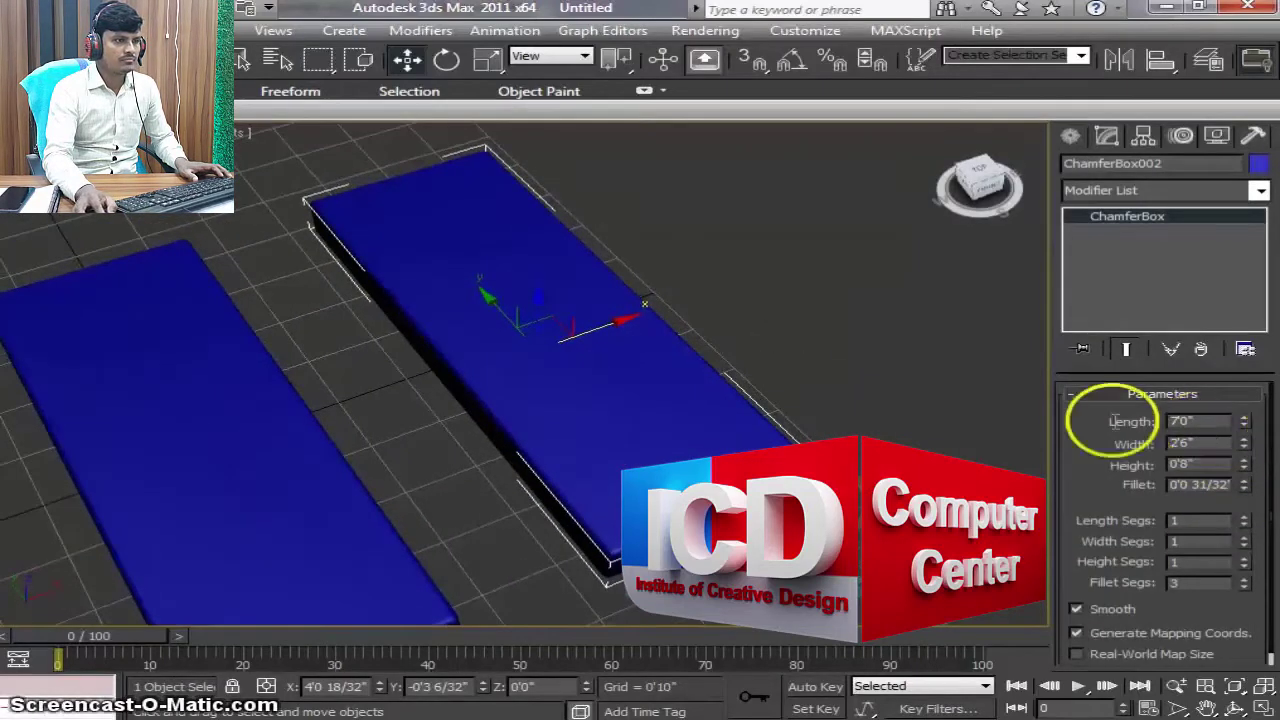
pyautogui.write('2')
pyautogui.press('Tab')
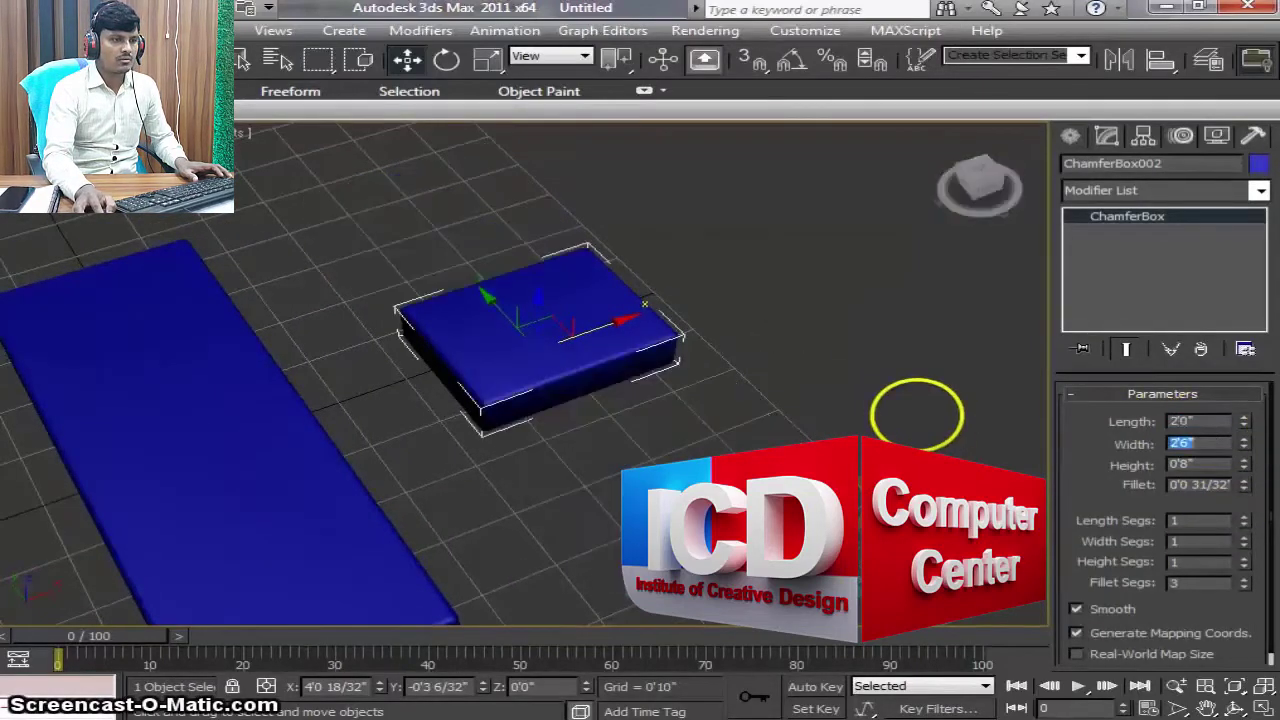
pyautogui.press('Tab')
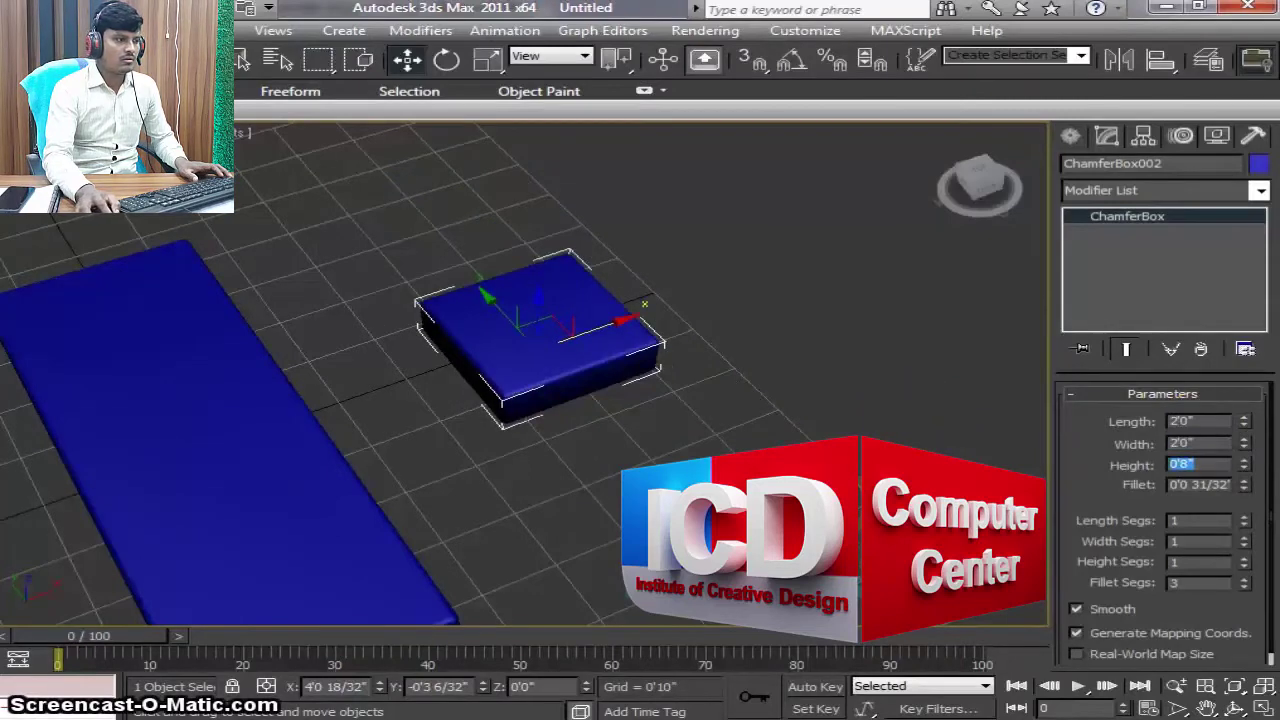
pyautogui.write('4')
pyautogui.write('0\'4"')
pyautogui.press('Return')
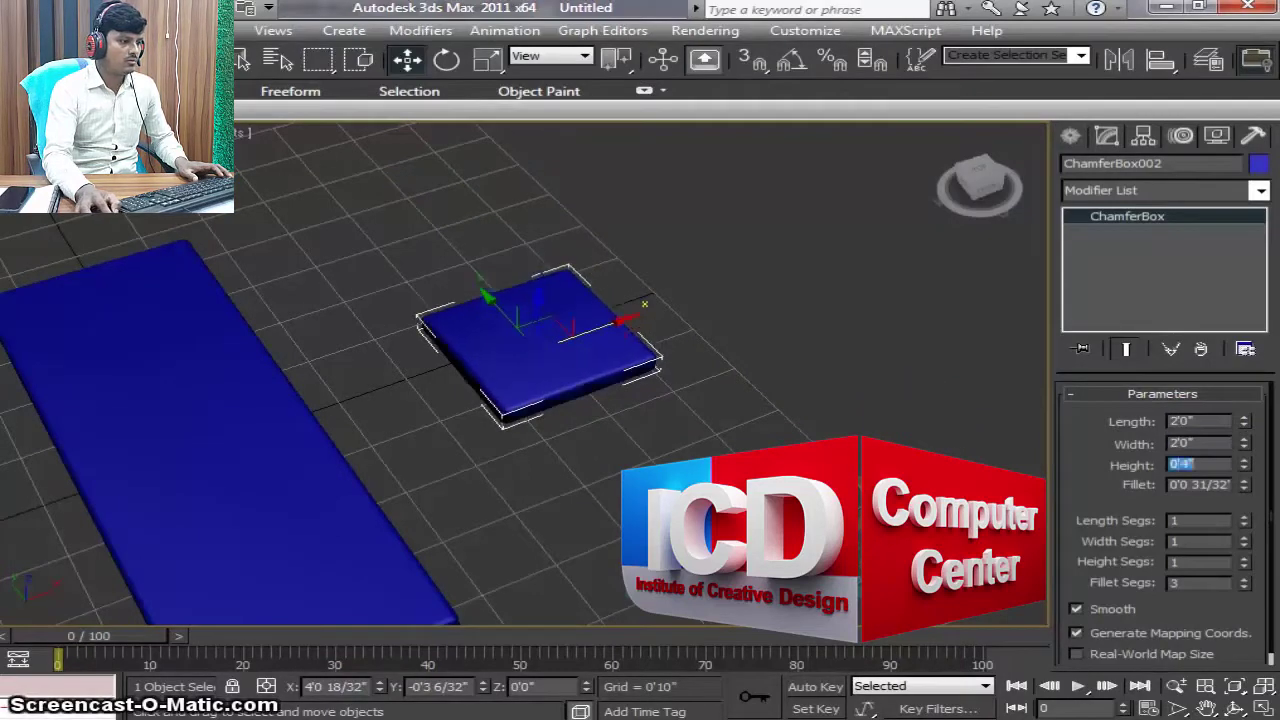
pyautogui.write('1')
pyautogui.press('Return')
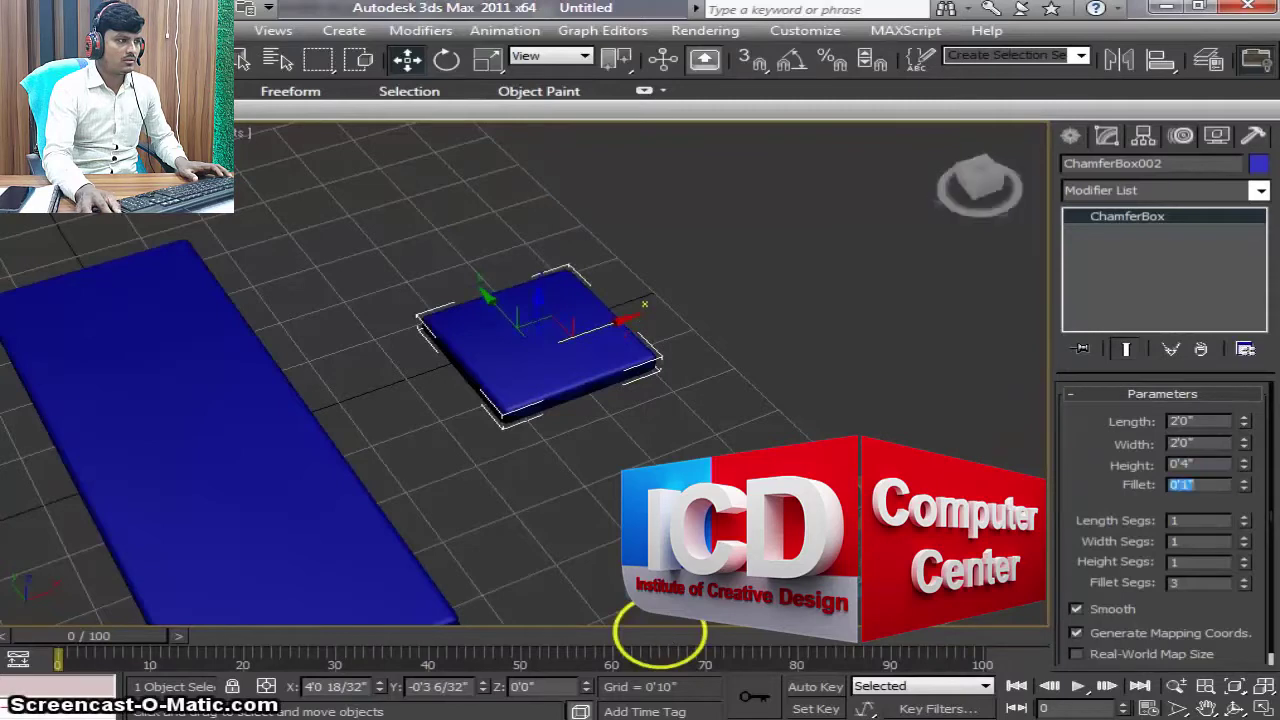
pyautogui.scroll(2, 685, 480)
pyautogui.scroll(3, 685, 480)
pyautogui.keyDown('alt'); pyautogui.moveTo(685, 455); pyautogui.dragTo(714, 423, button='middle'); pyautogui.keyUp('alt')
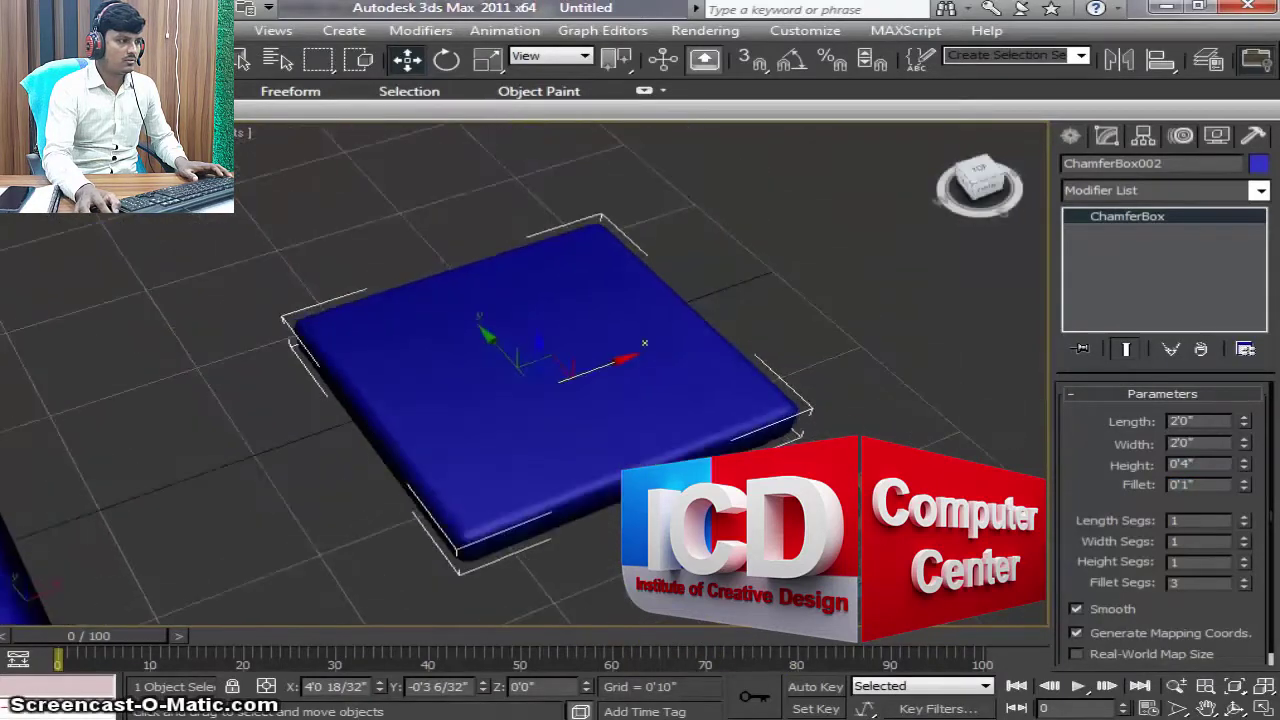
# Step: Give the square cushion 4 length and 4 width segments and turn on Edged Faces
pyautogui.click(1200, 522)
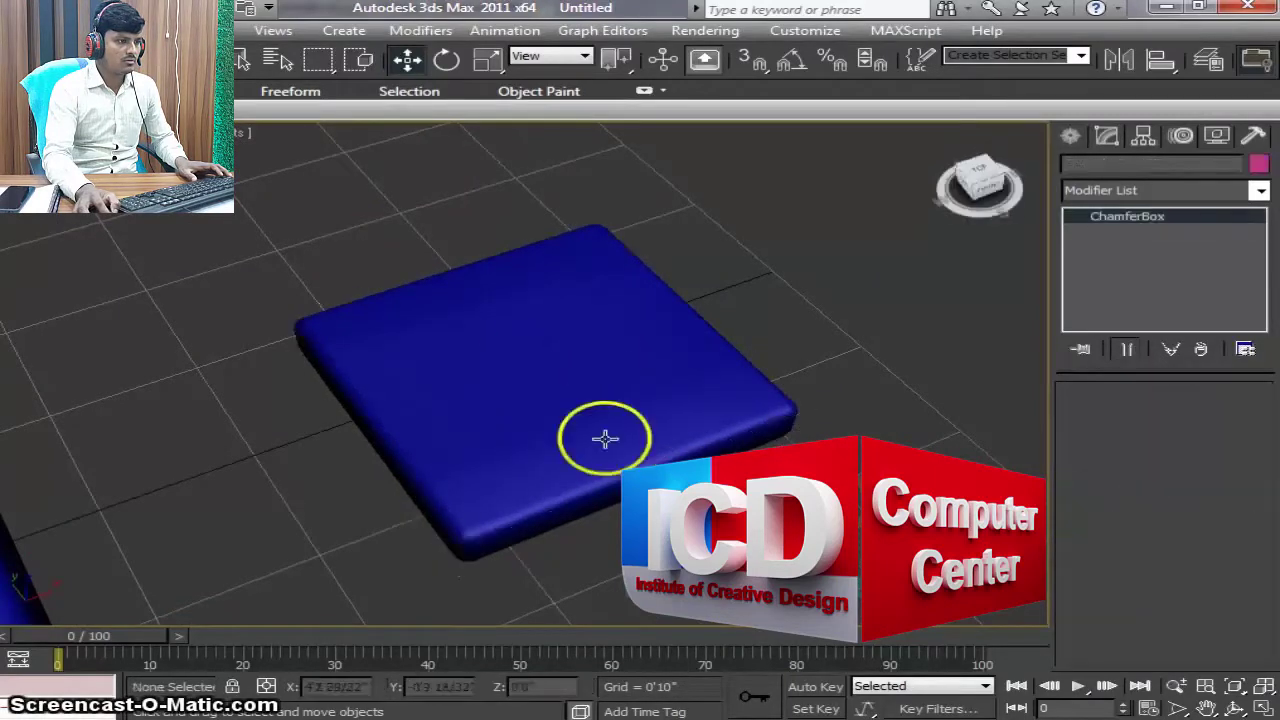
pyautogui.scroll(-3, 700, 434)
pyautogui.scroll(-3, 775, 430)
pyautogui.press('F4')
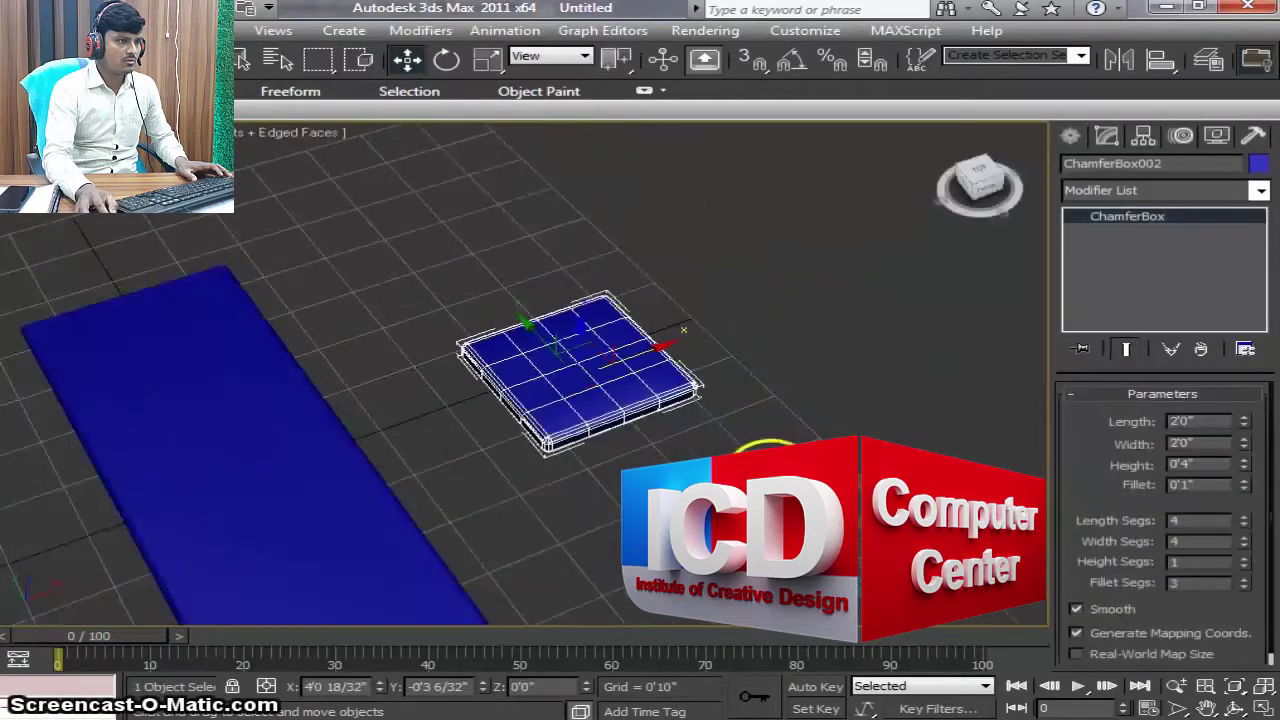
pyautogui.moveTo(775, 440)
pyautogui.keyDown('alt'); pyautogui.mouseDown(button='middle')
pyautogui.moveTo(908, 434)
pyautogui.moveTo(880, 400)
pyautogui.mouseUp(button='middle'); pyautogui.keyUp('alt')
pyautogui.scroll(2, 900, 430)
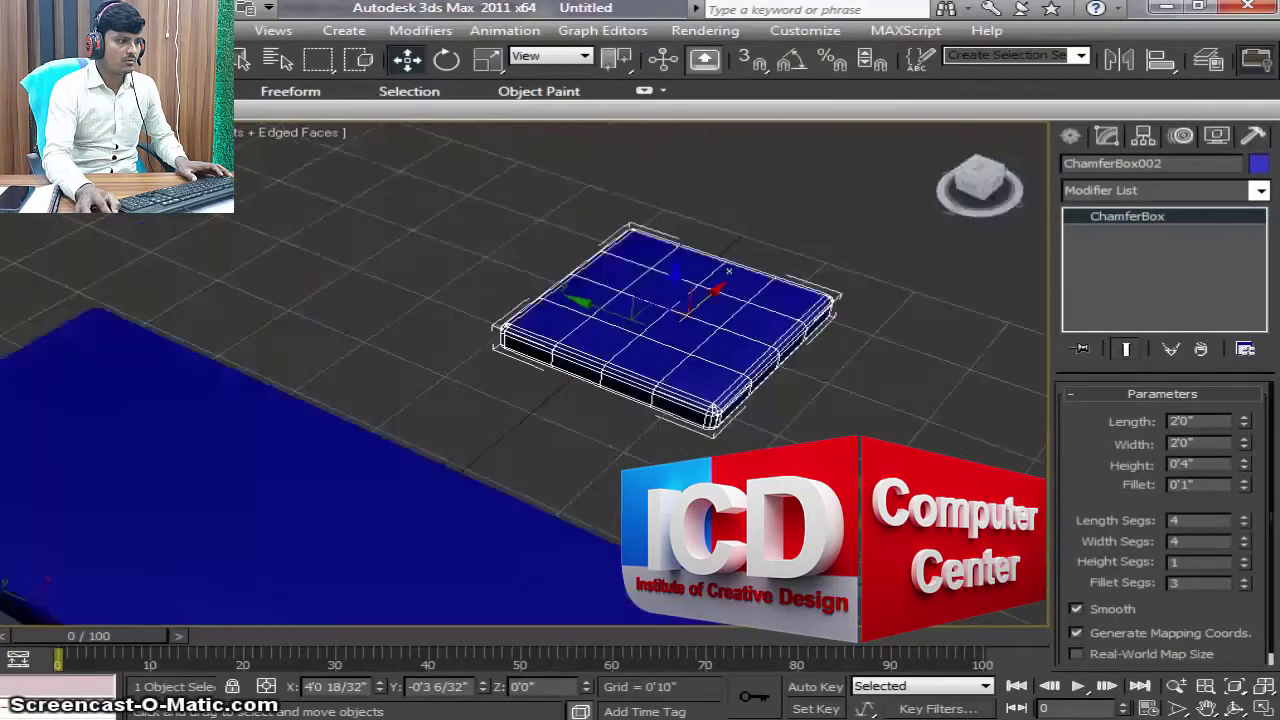
pyautogui.scroll(-3, 600, 433)
pyautogui.scroll(3, 600, 433)
pyautogui.scroll(-3, 600, 433)
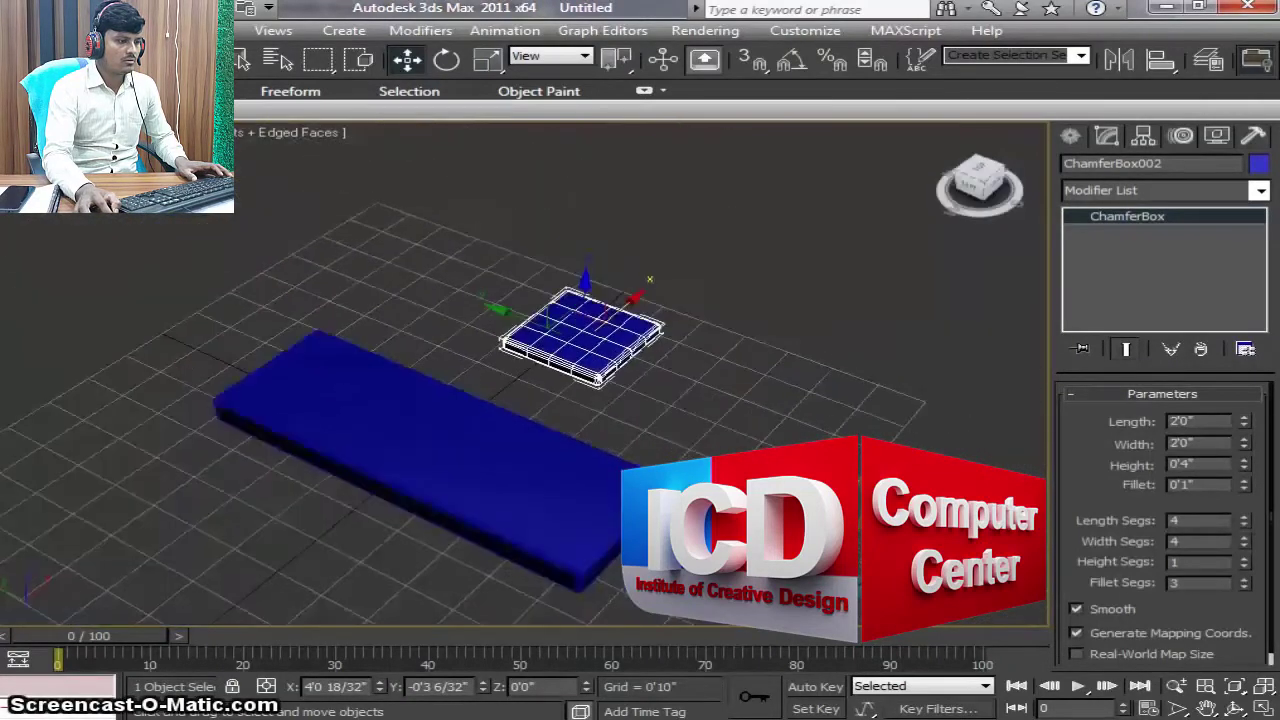
pyautogui.scroll(1, 600, 433)
# Step: Move the square cushion to the lower left and clone the long box as ChamferBox003
pyautogui.click(600, 433)
pyautogui.keyDown('alt'); pyautogui.moveTo(537, 338); pyautogui.dragTo(548, 344, button='middle'); pyautogui.keyUp('alt')
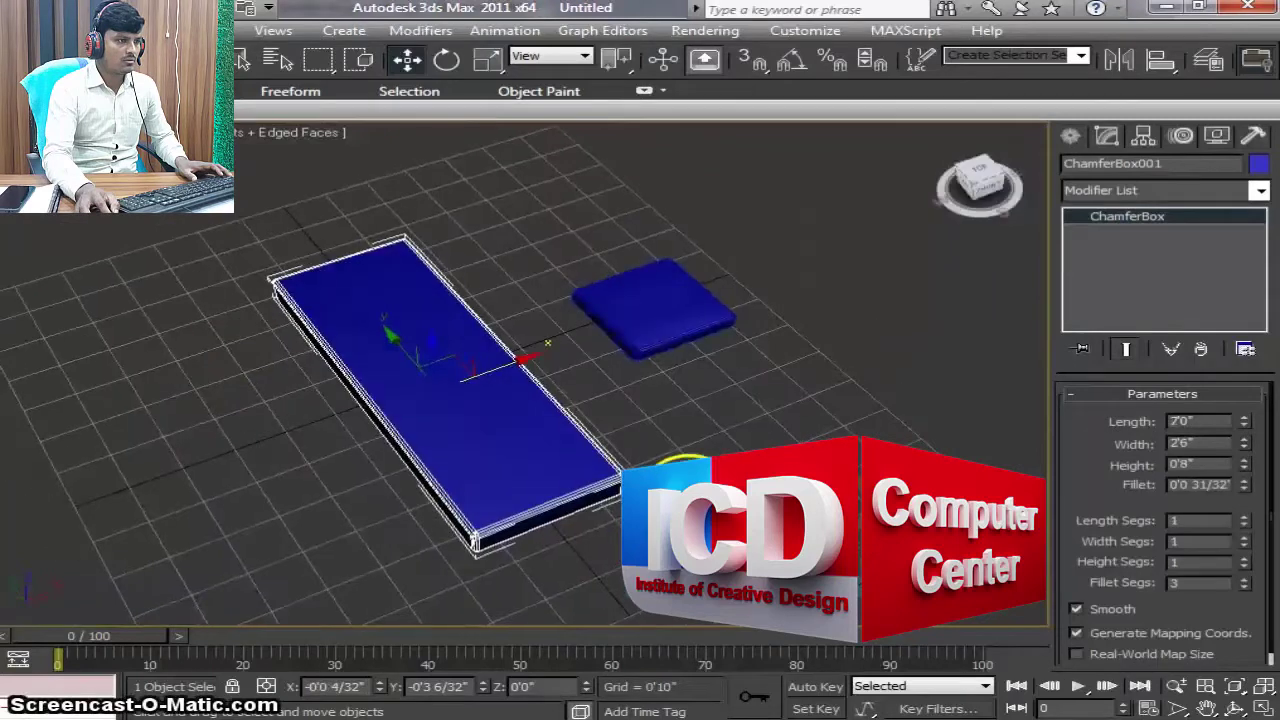
pyautogui.click(611, 320)
pyautogui.moveTo(714, 294); pyautogui.dragTo(329, 423)
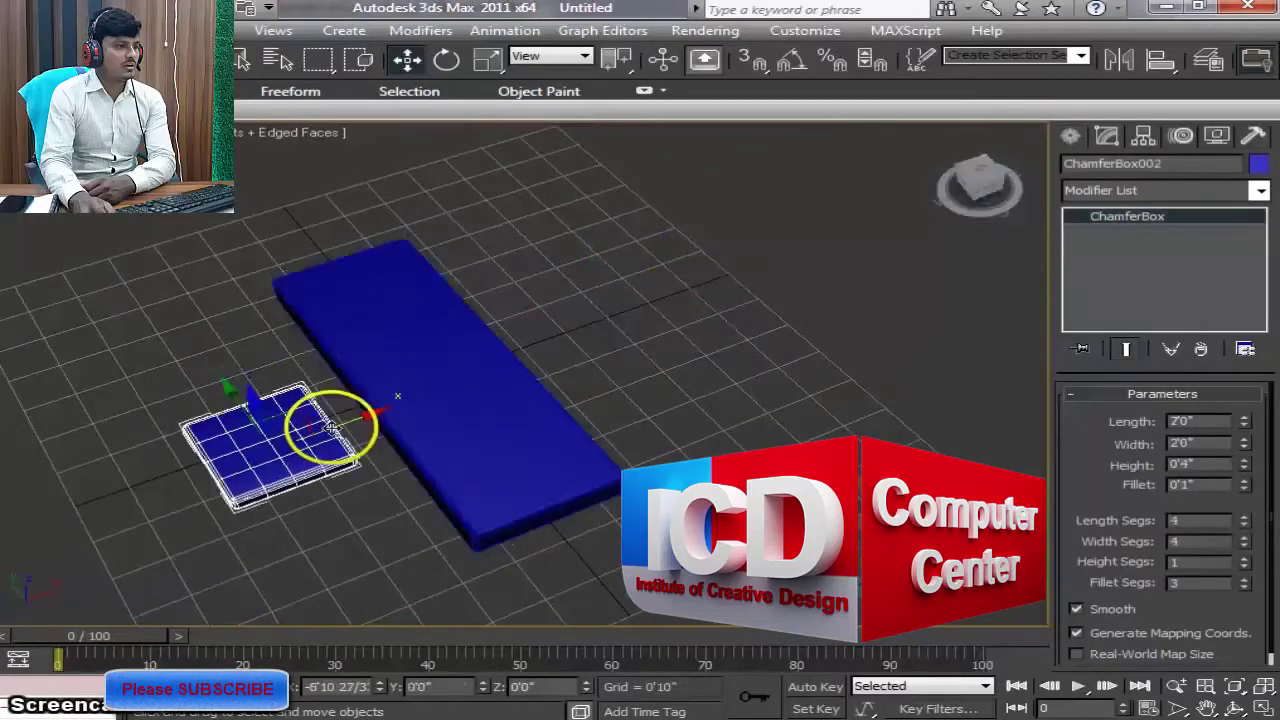
pyautogui.click(507, 405)
pyautogui.moveTo(507, 405)
pyautogui.keyDown('shift'); pyautogui.mouseDown()
pyautogui.moveTo(491, 366)
pyautogui.moveTo(729, 294)
pyautogui.mouseUp(); pyautogui.keyUp('shift')
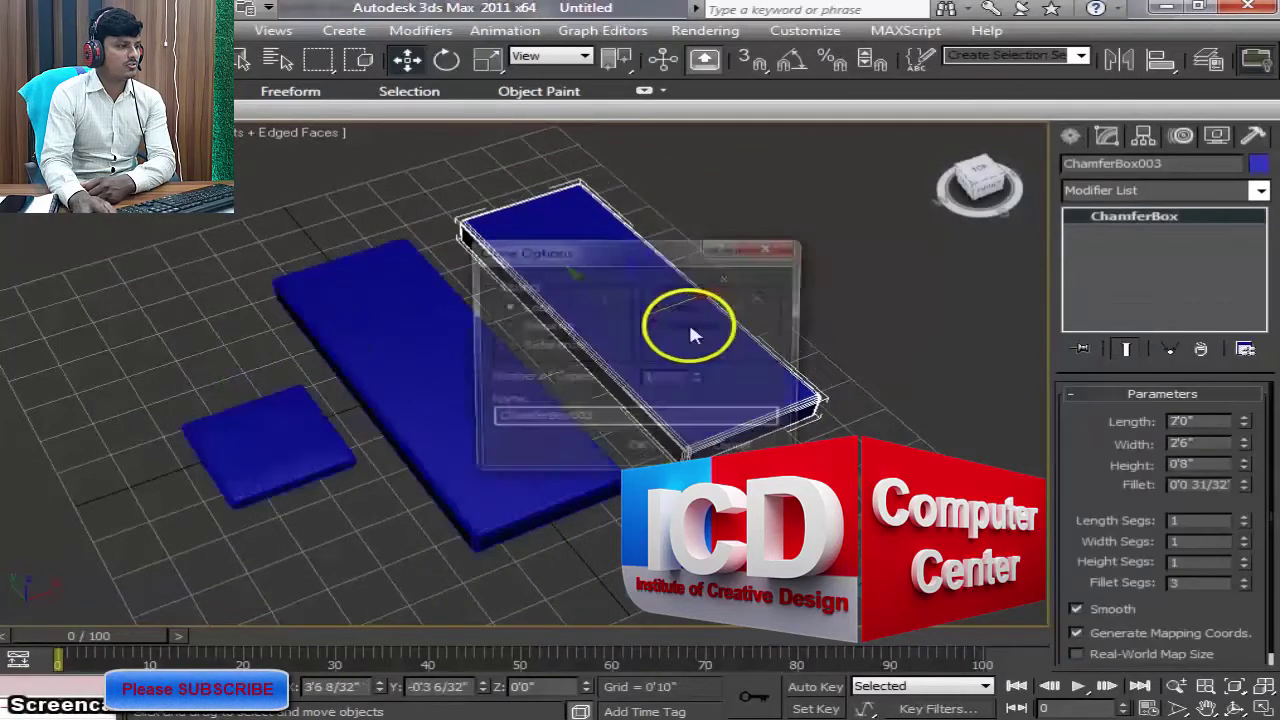
pyautogui.click(657, 458)
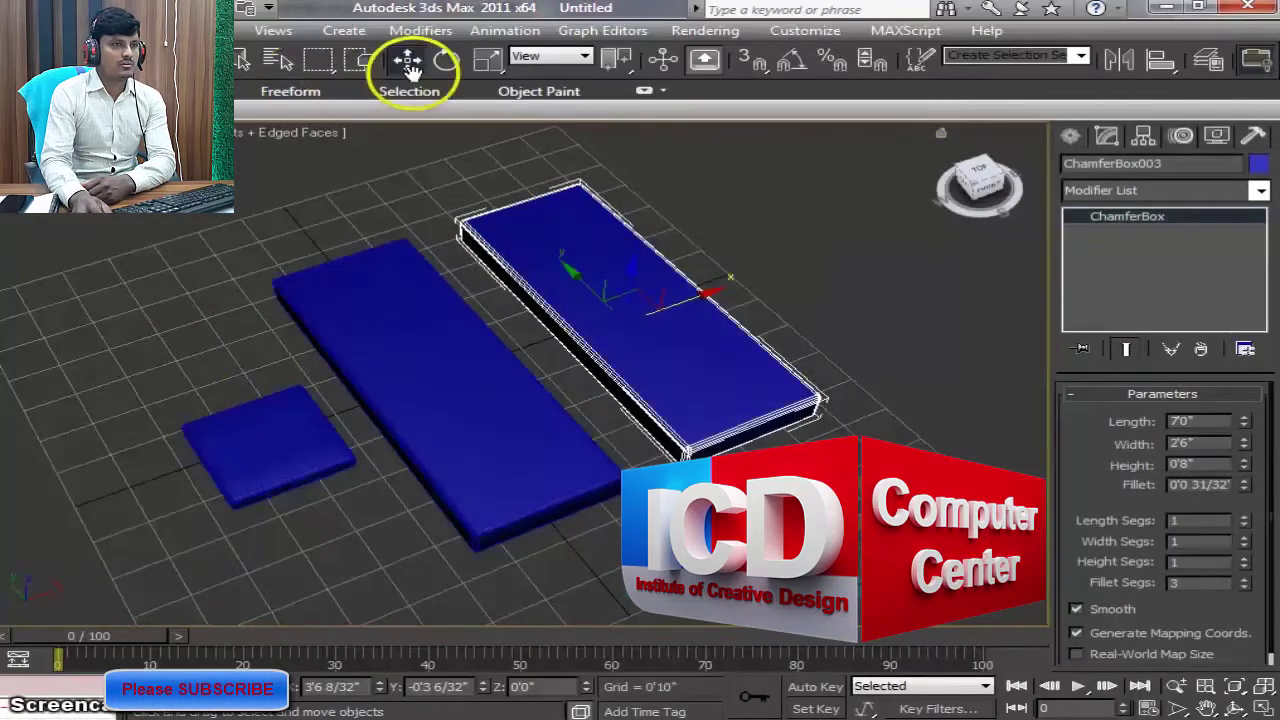
# Step: Set the angle snap to 90° and rotate ChamferBox003 upright onto its long edge
pyautogui.click(447, 60)
pyautogui.rightClick(791, 60)
pyautogui.doubleClick(640, 378)
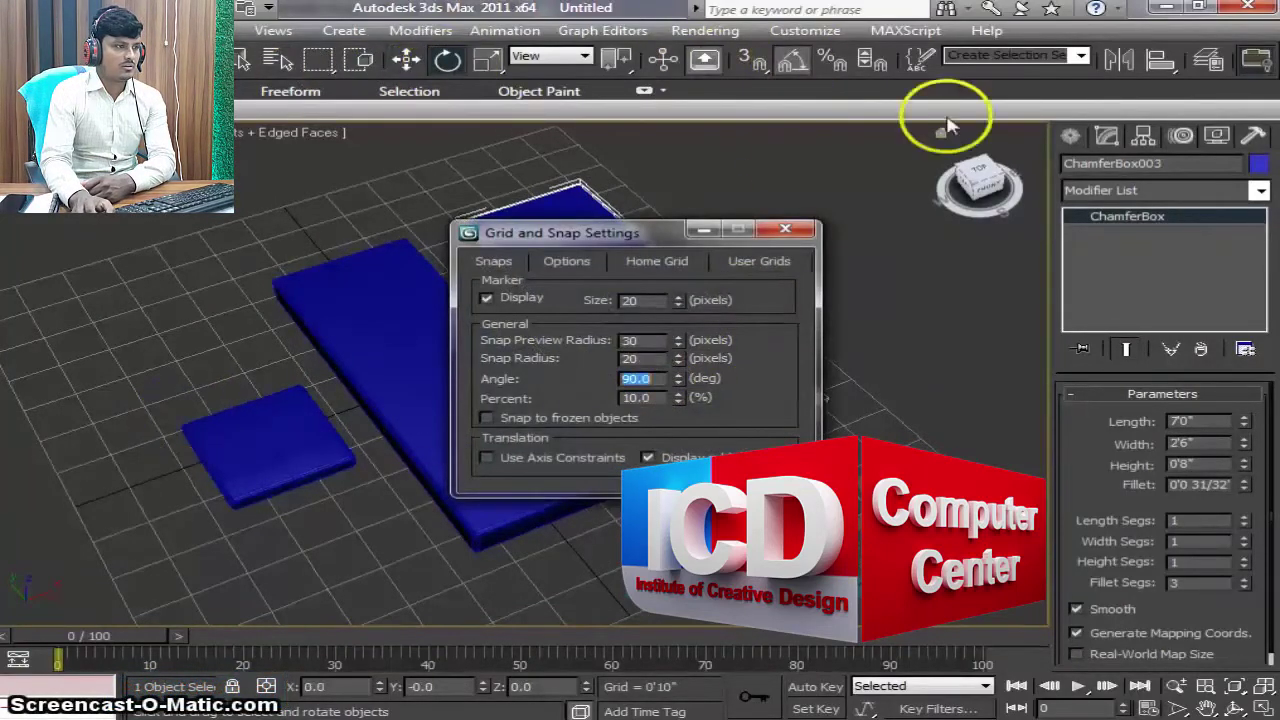
pyautogui.click(785, 229)
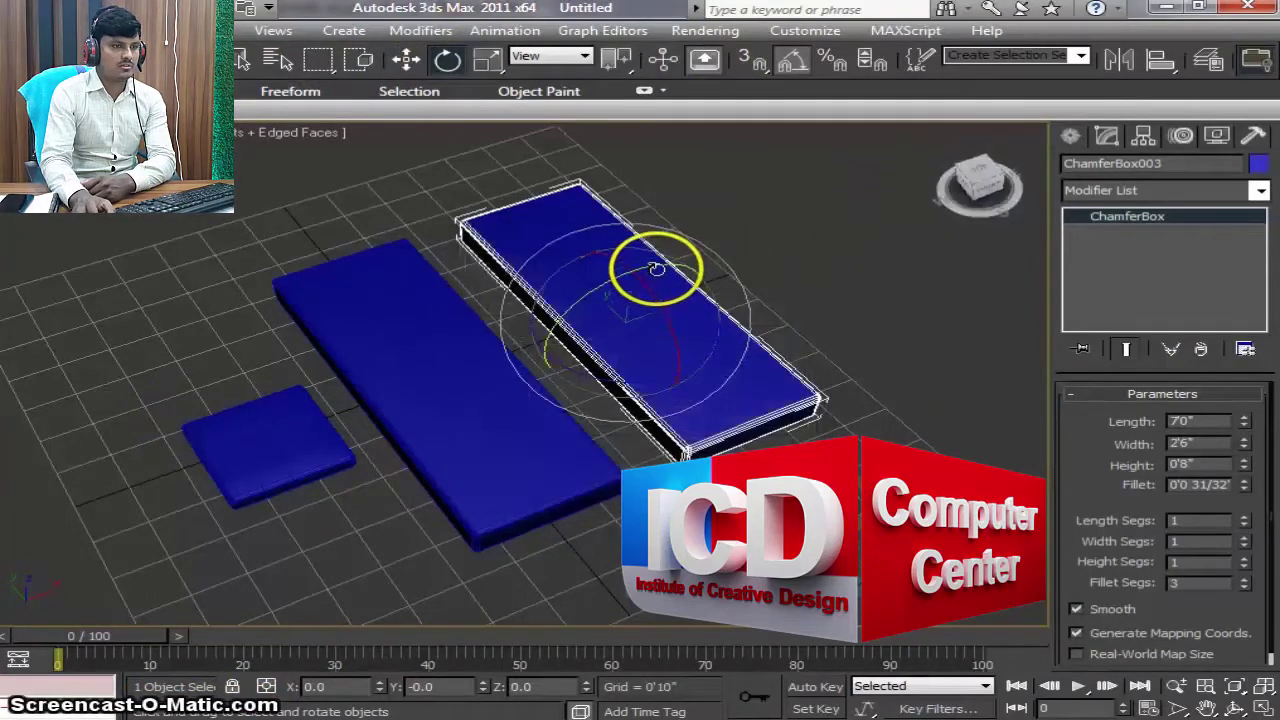
pyautogui.moveTo(656, 268); pyautogui.dragTo(643, 266)
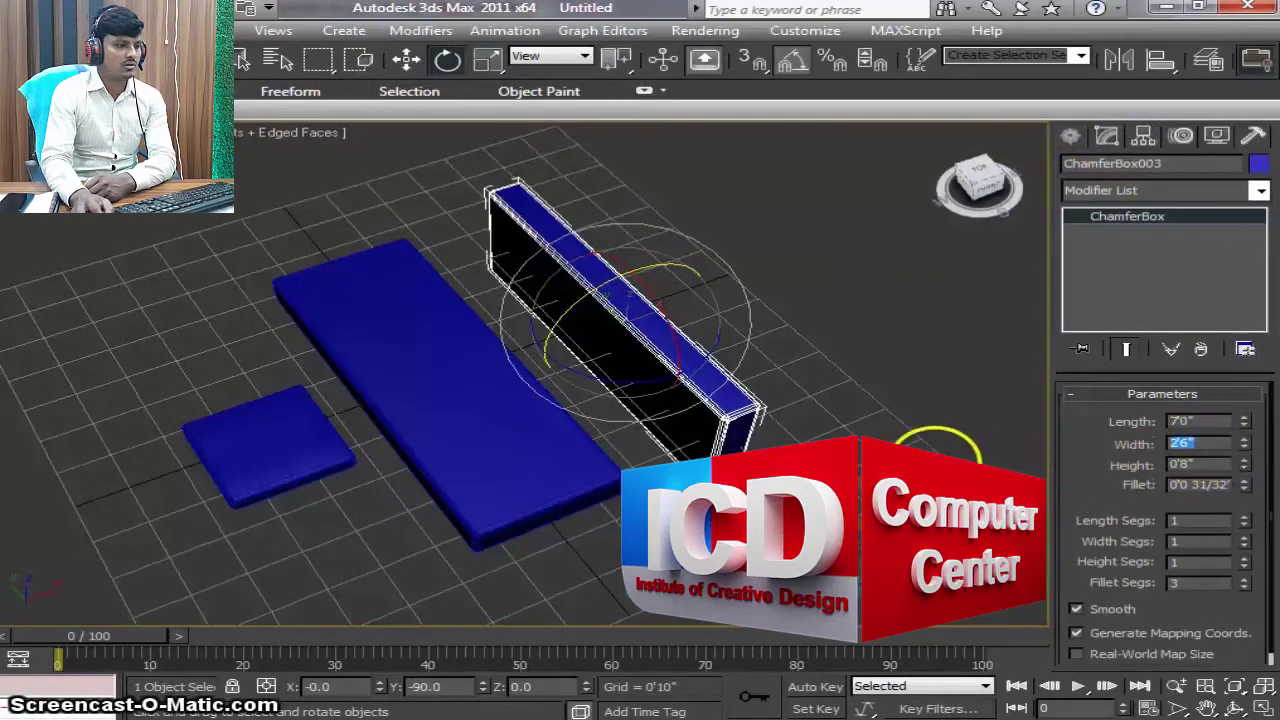
# Step: Resize ChamferBox003 to 1'6" wide and 0'6" high
pyautogui.write('1')
pyautogui.press('Return')
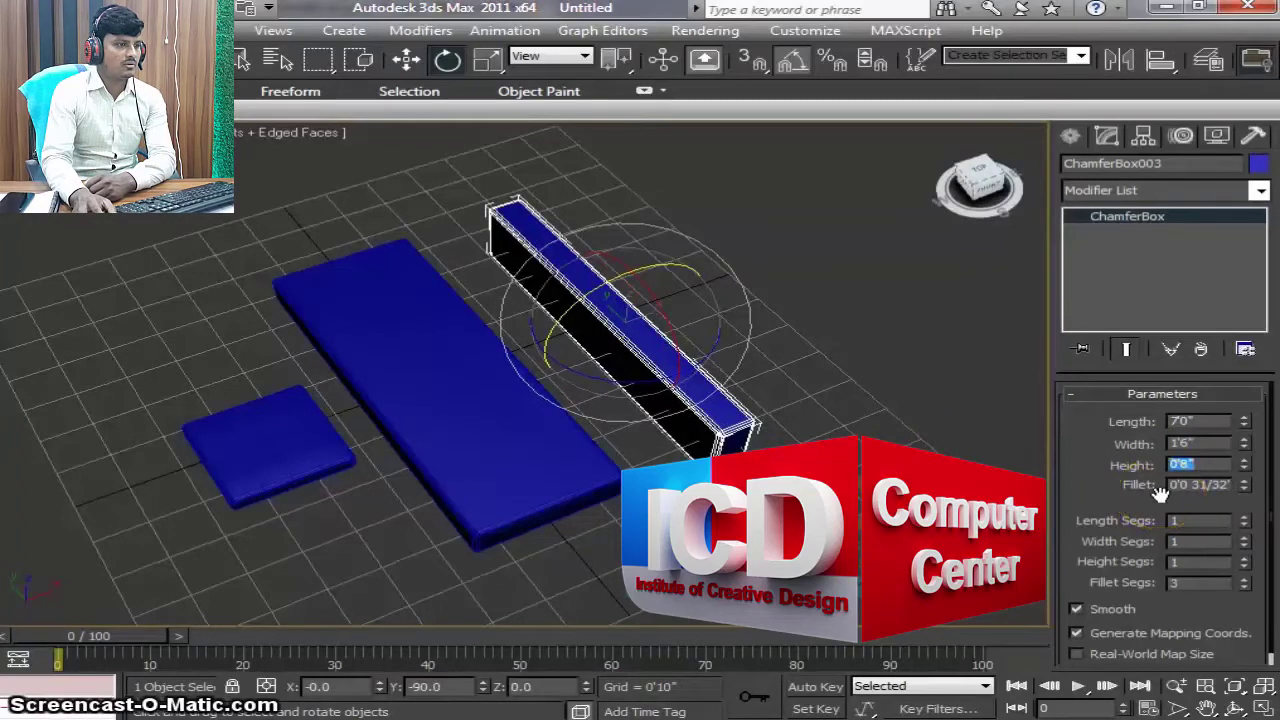
pyautogui.write('6')
pyautogui.write('0\'6"')
pyautogui.press('Return')
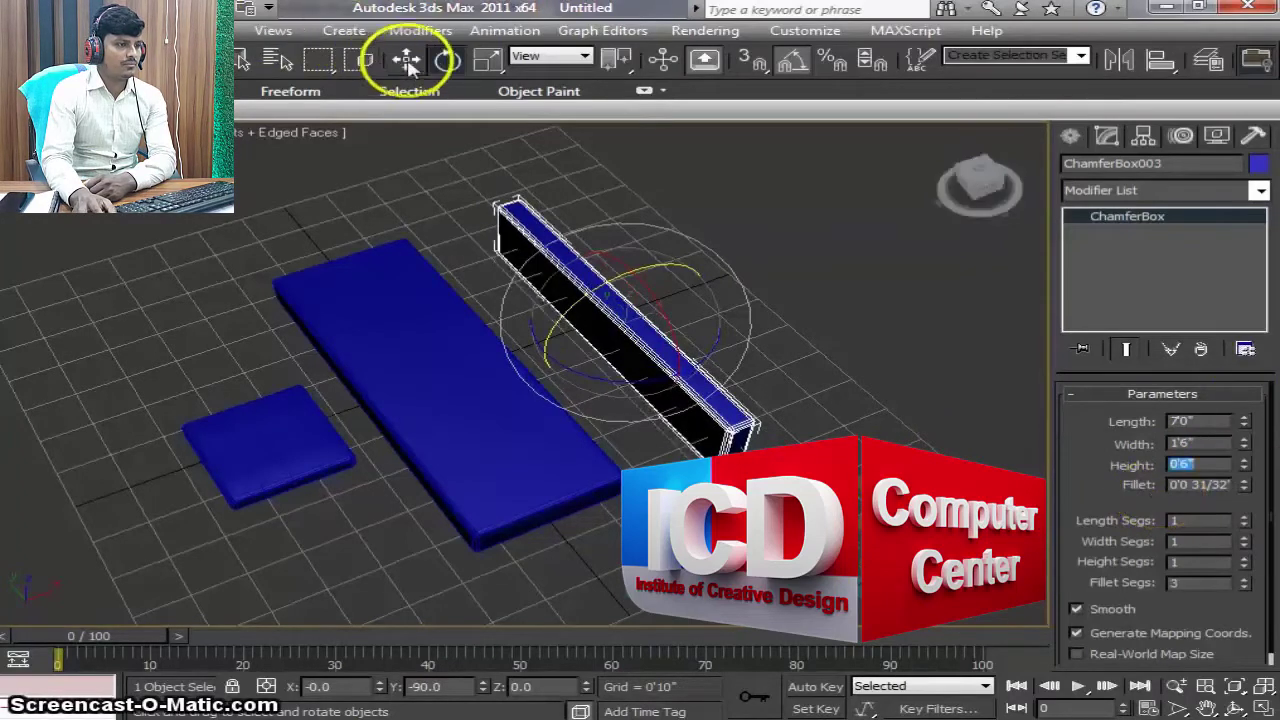
# Step: Slide the upright box toward the seat slab and raise it above the seat
pyautogui.click(405, 58)
pyautogui.scroll(5, 694, 223)
pyautogui.moveTo(803, 230)
pyautogui.mouseDown()
pyautogui.moveTo(531, 287)
pyautogui.moveTo(655, 350)
pyautogui.mouseUp()
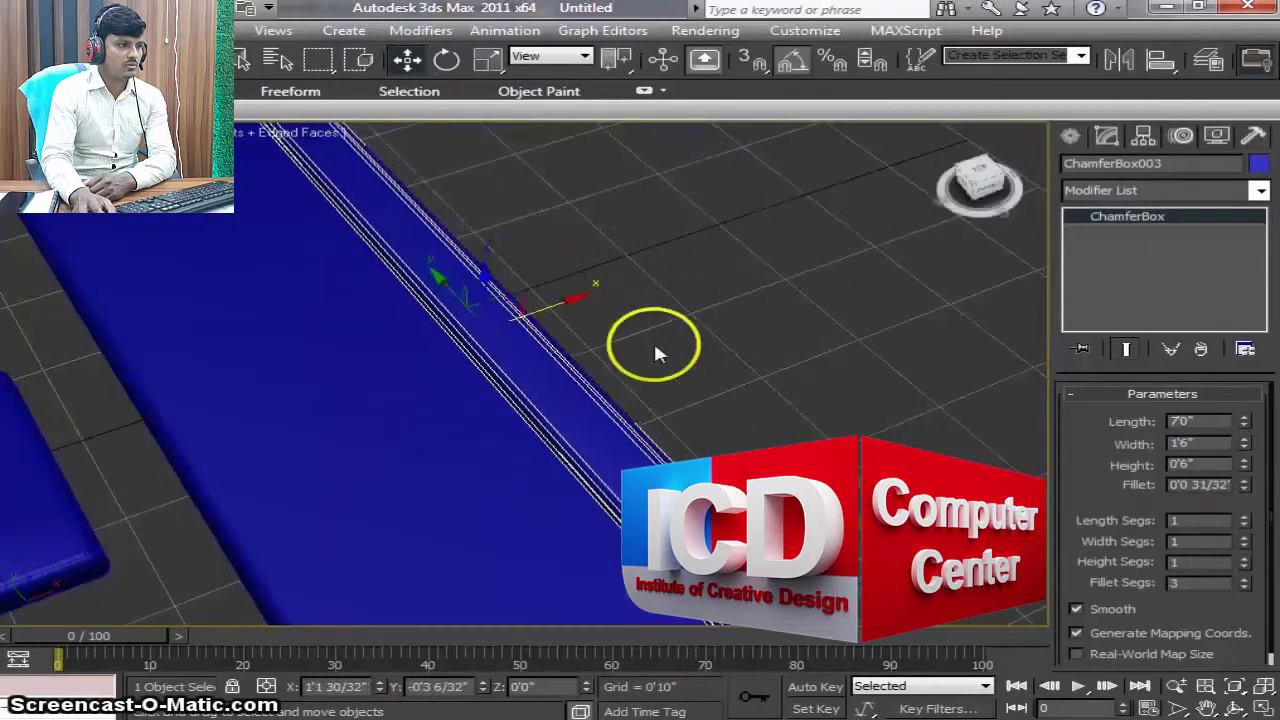
pyautogui.scroll(-5, 660, 377)
pyautogui.moveTo(666, 380); pyautogui.dragTo(617, 317, button='middle')
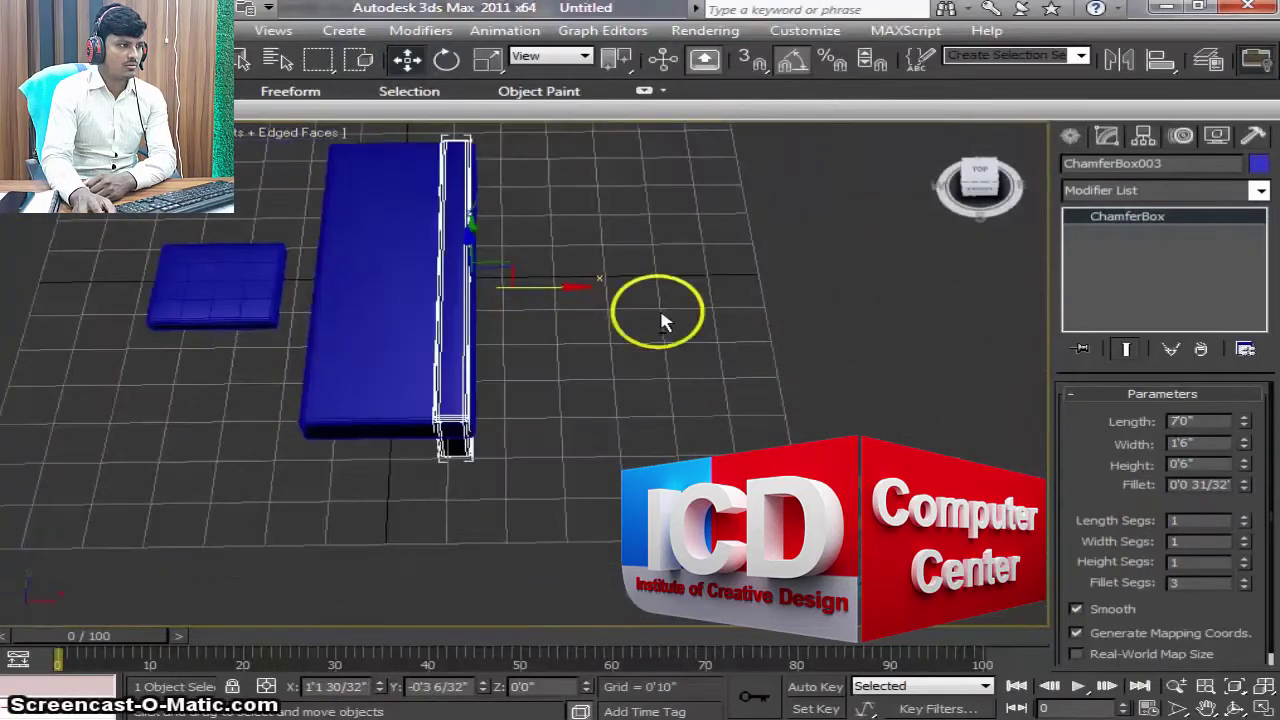
pyautogui.click(1236, 708)
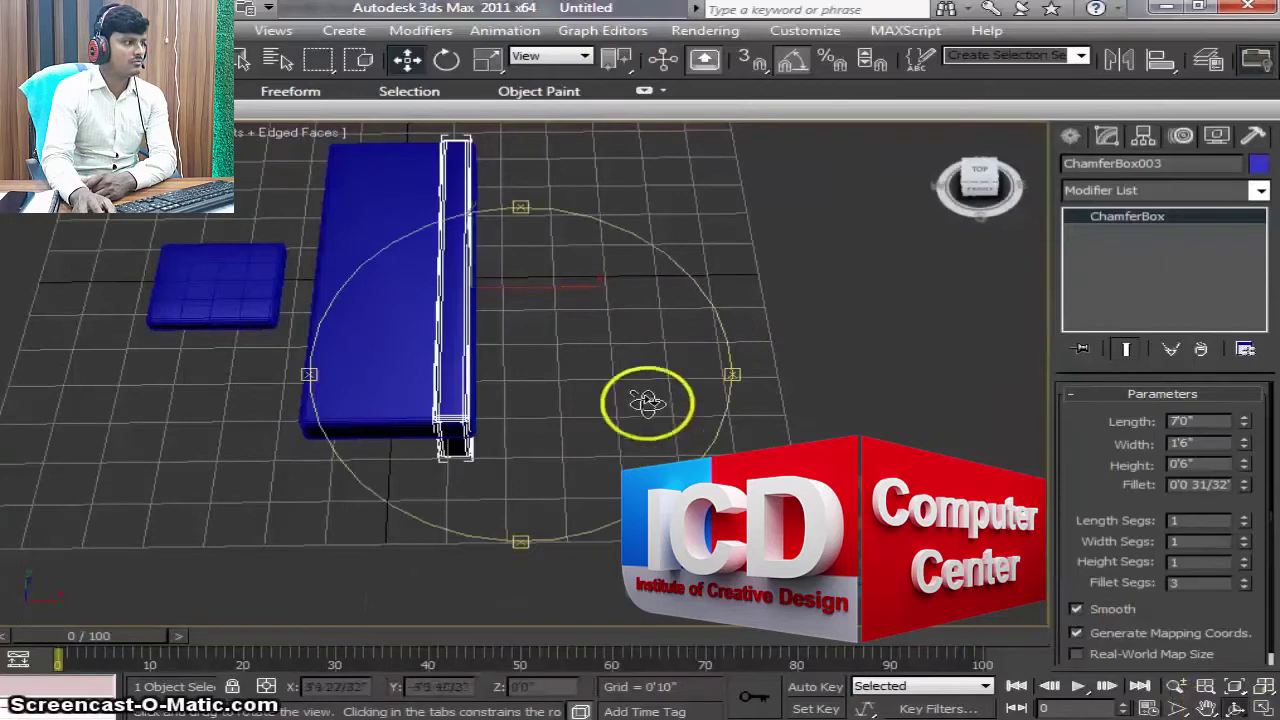
pyautogui.moveTo(647, 401); pyautogui.dragTo(350, 8)
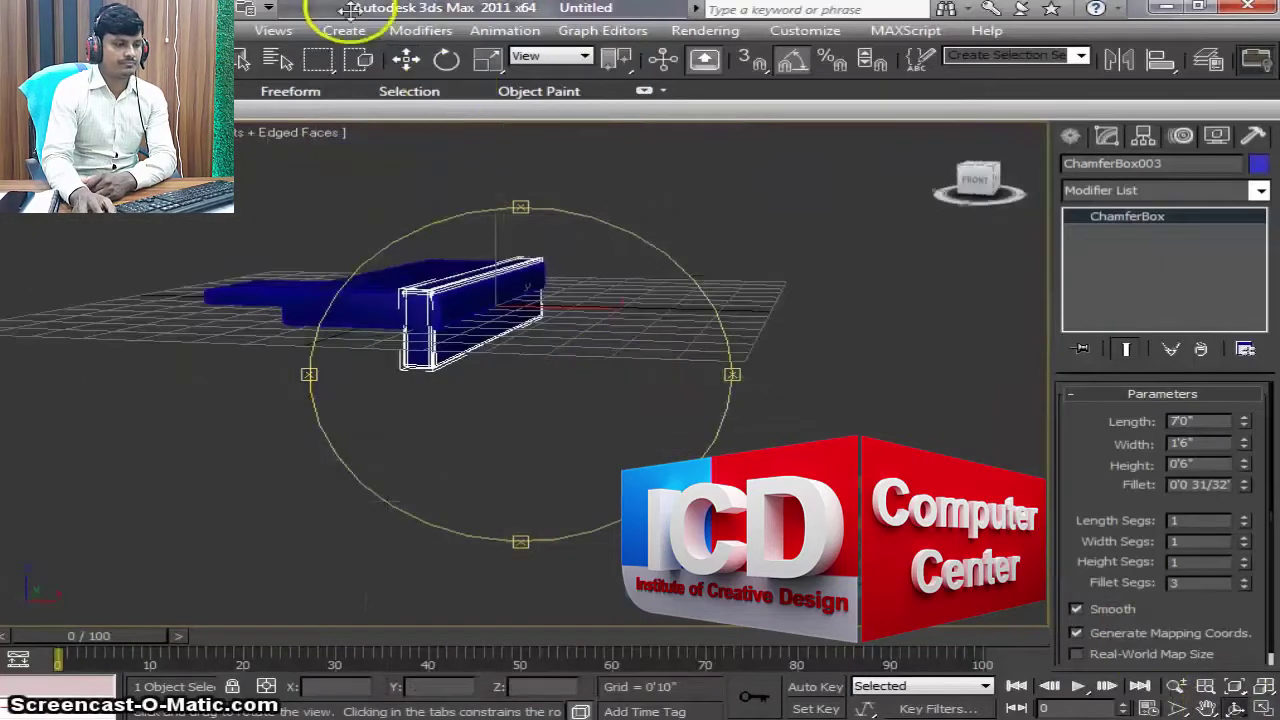
pyautogui.click(405, 62)
pyautogui.scroll(5, 620, 347)
pyautogui.scroll(-2, 651, 407)
pyautogui.moveTo(583, 320); pyautogui.dragTo(608, 183)
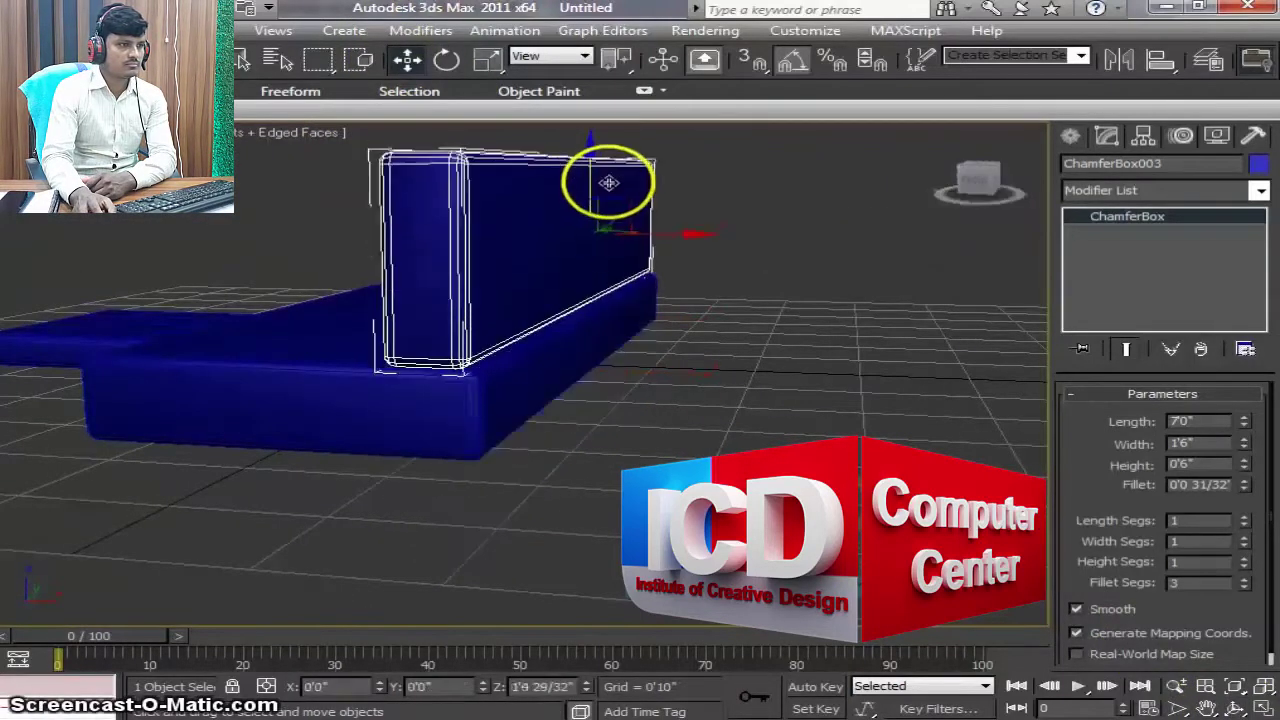
# Step: In Front view, nudge the backrest right to line up with the seat
pyautogui.press('f')
pyautogui.moveTo(680, 274)
pyautogui.mouseDown(button='middle')
pyautogui.moveTo(693, 357)
pyautogui.moveTo(661, 439)
pyautogui.mouseUp(button='middle')
pyautogui.scroll(3, 623, 420)
pyautogui.scroll(3, 571, 206)
pyautogui.scroll(2, 646, 323)
pyautogui.scroll(-2, 651, 335)
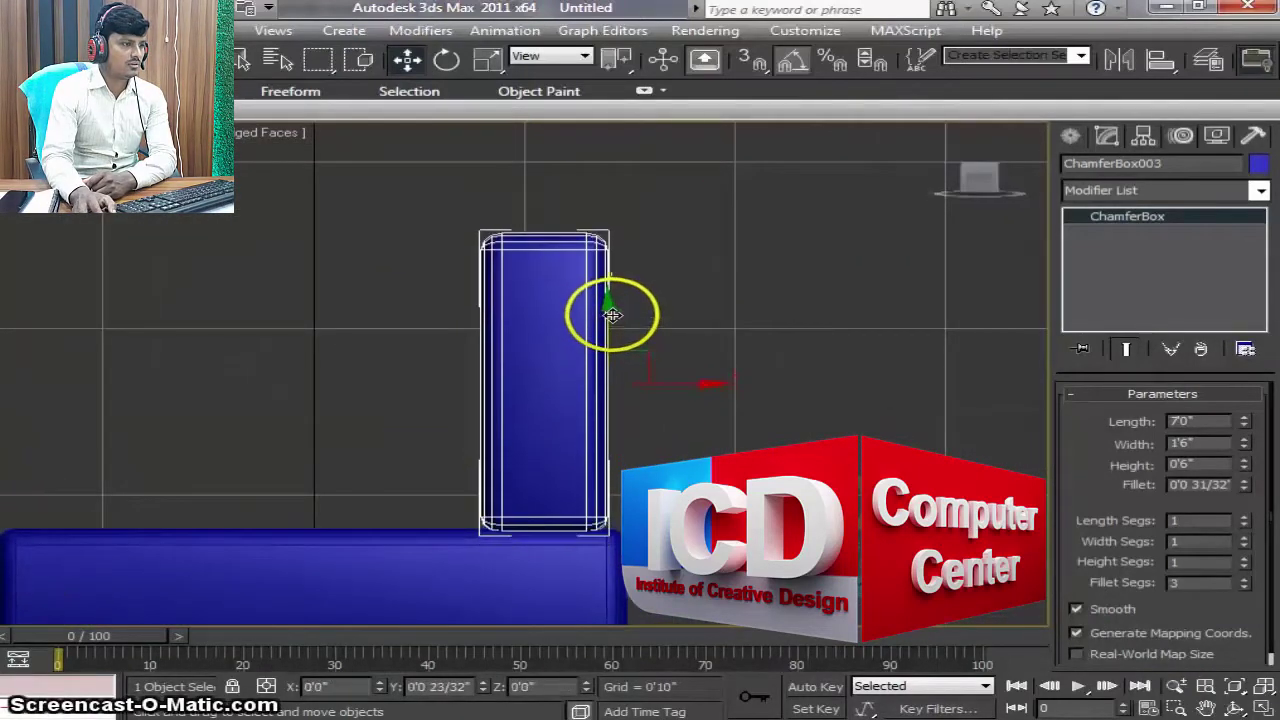
pyautogui.moveTo(669, 380); pyautogui.dragTo(692, 375)
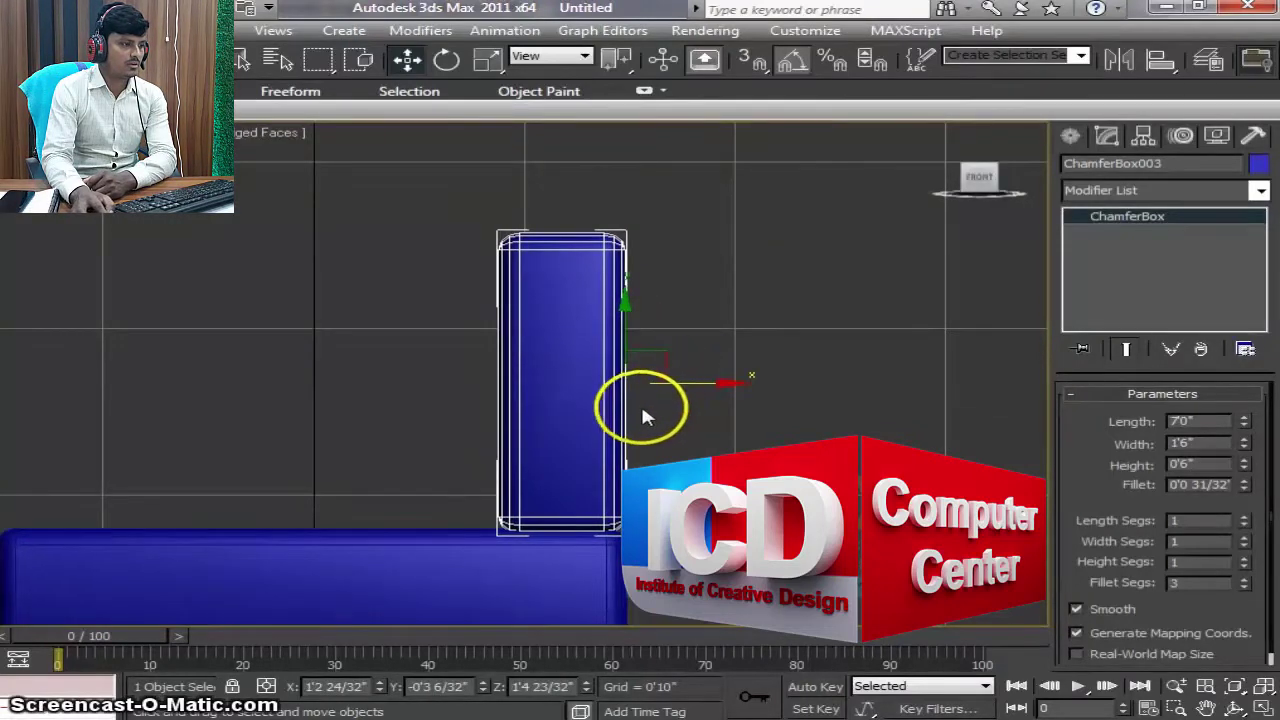
# Step: Return to the home perspective and select the small square box, then the seat box ChamferBox001
pyautogui.press('l')
pyautogui.scroll(-2, 543, 535)
pyautogui.scroll(-4, 600, 515)
pyautogui.click(757, 455)
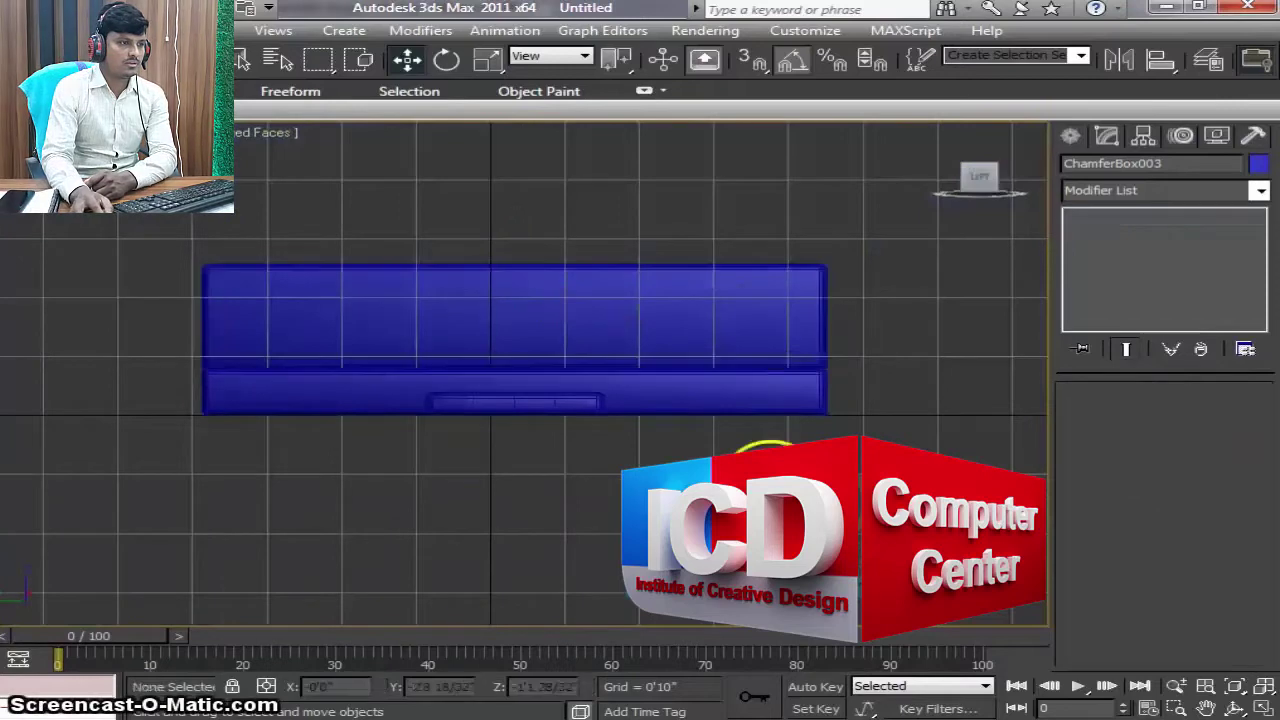
pyautogui.click(734, 314)
pyautogui.keyDown('alt'); pyautogui.moveTo(729, 309); pyautogui.dragTo(754, 331, button='middle'); pyautogui.keyUp('alt')
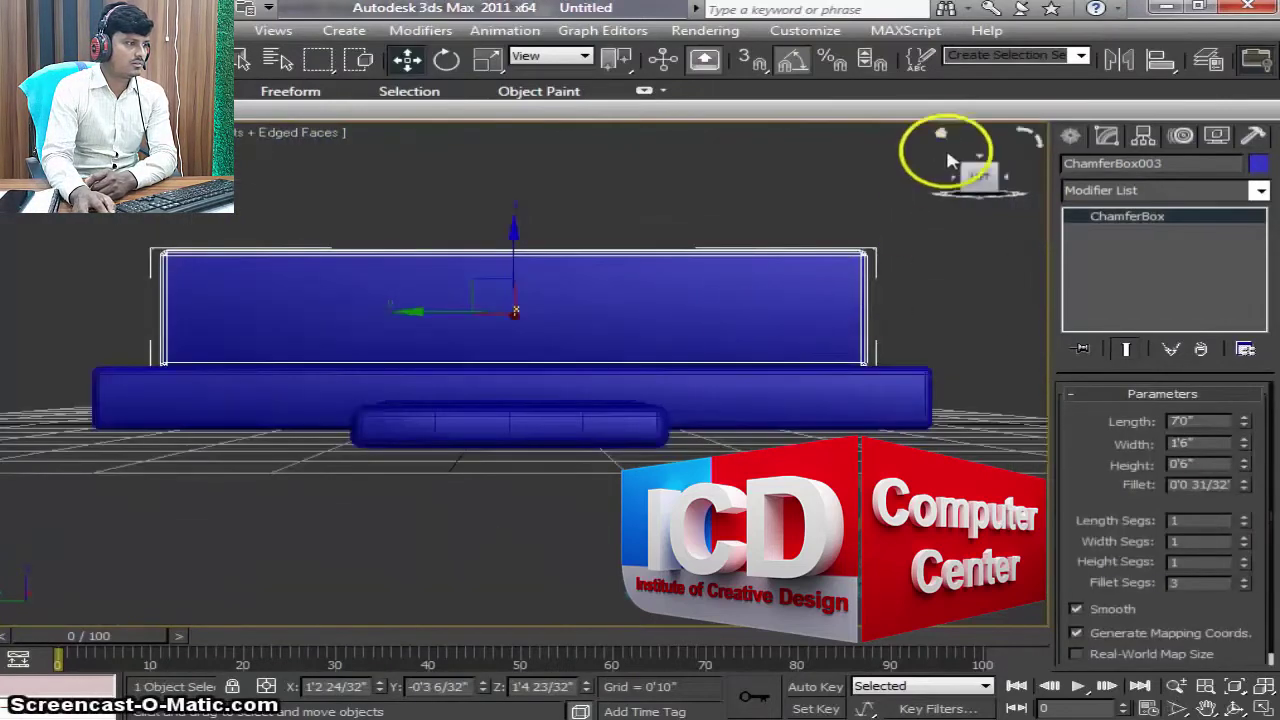
pyautogui.click(943, 137)
pyautogui.moveTo(694, 420)
pyautogui.mouseDown(button='middle')
pyautogui.moveTo(608, 488)
pyautogui.moveTo(420, 580)
pyautogui.mouseUp(button='middle')
pyautogui.scroll(5, 492, 485)
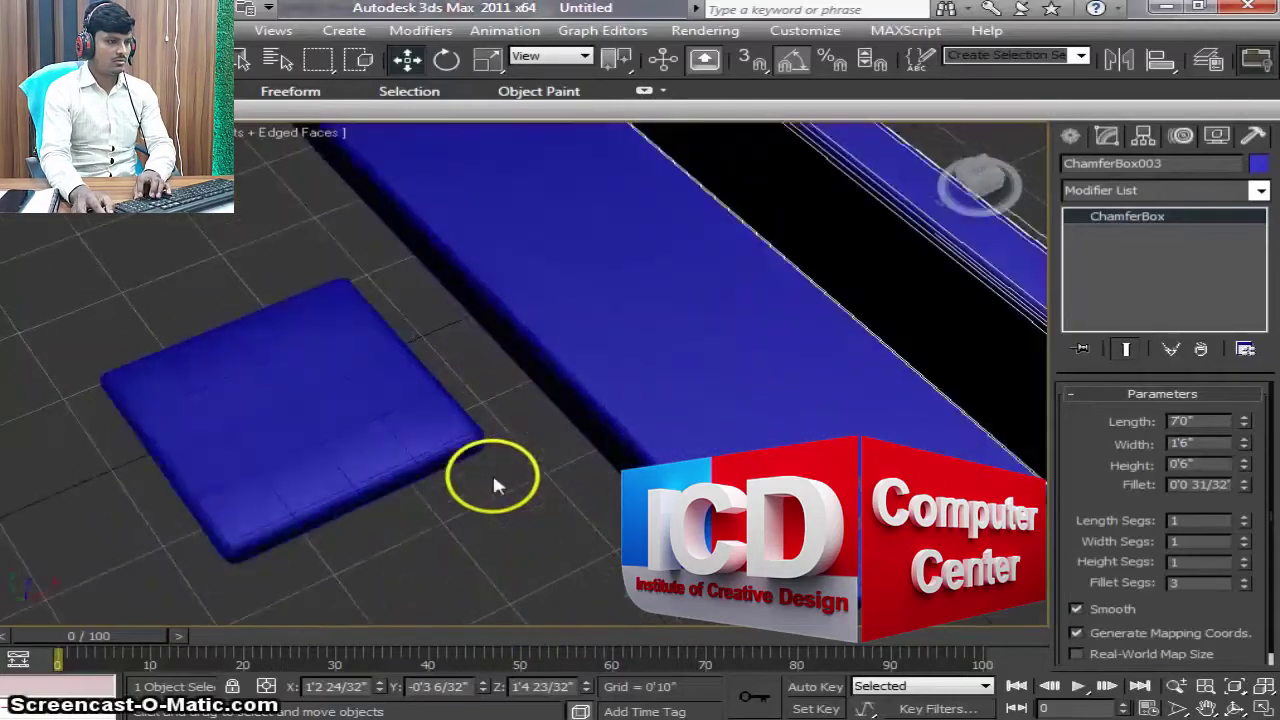
pyautogui.click(403, 434)
pyautogui.moveTo(403, 434)
pyautogui.keyDown('alt'); pyautogui.mouseDown(button='middle')
pyautogui.moveTo(443, 457)
pyautogui.moveTo(534, 466)
pyautogui.moveTo(725, 419)
pyautogui.mouseUp(button='middle'); pyautogui.keyUp('alt')
pyautogui.scroll(-3, 605, 441)
pyautogui.click(800, 415)
# Step: Clone the seat box as ChamferBox004 and size it 0'6" long, 2'0" wide, 1'0" high
pyautogui.scroll(4, 631, 449)
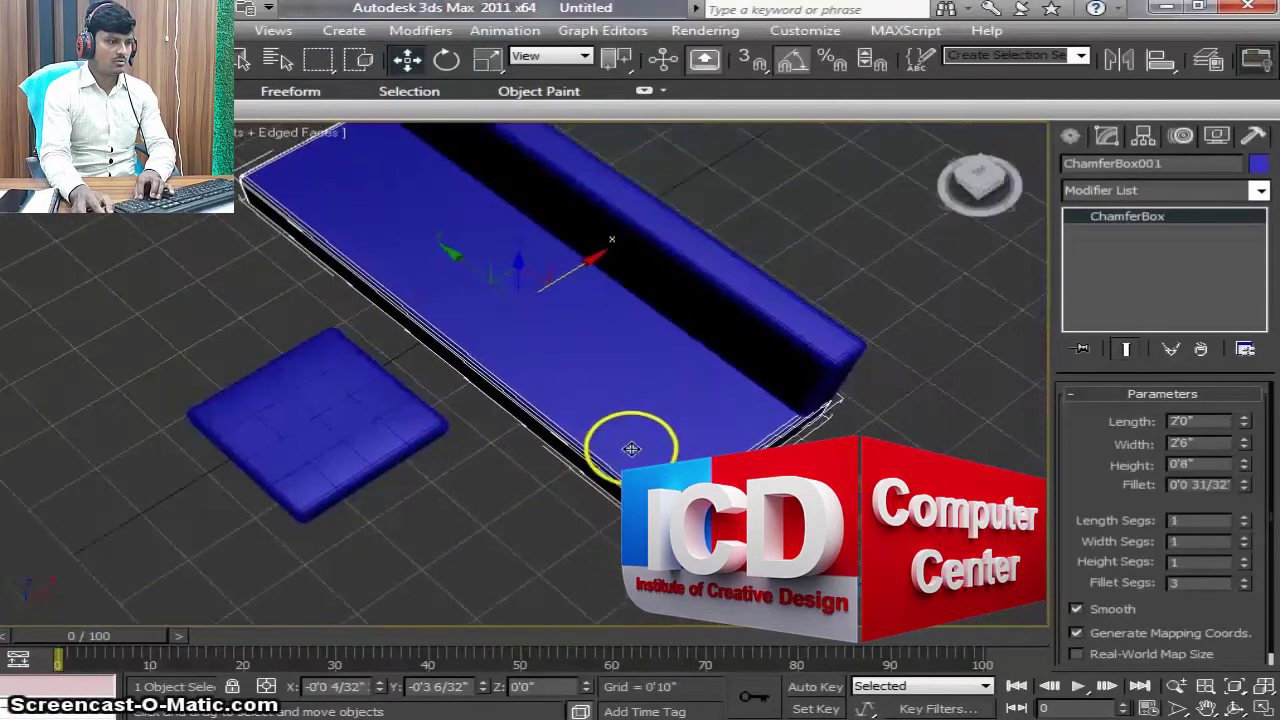
pyautogui.scroll(-3, 631, 449)
pyautogui.keyDown('shift'); pyautogui.moveTo(549, 329); pyautogui.dragTo(676, 462); pyautogui.keyUp('shift')
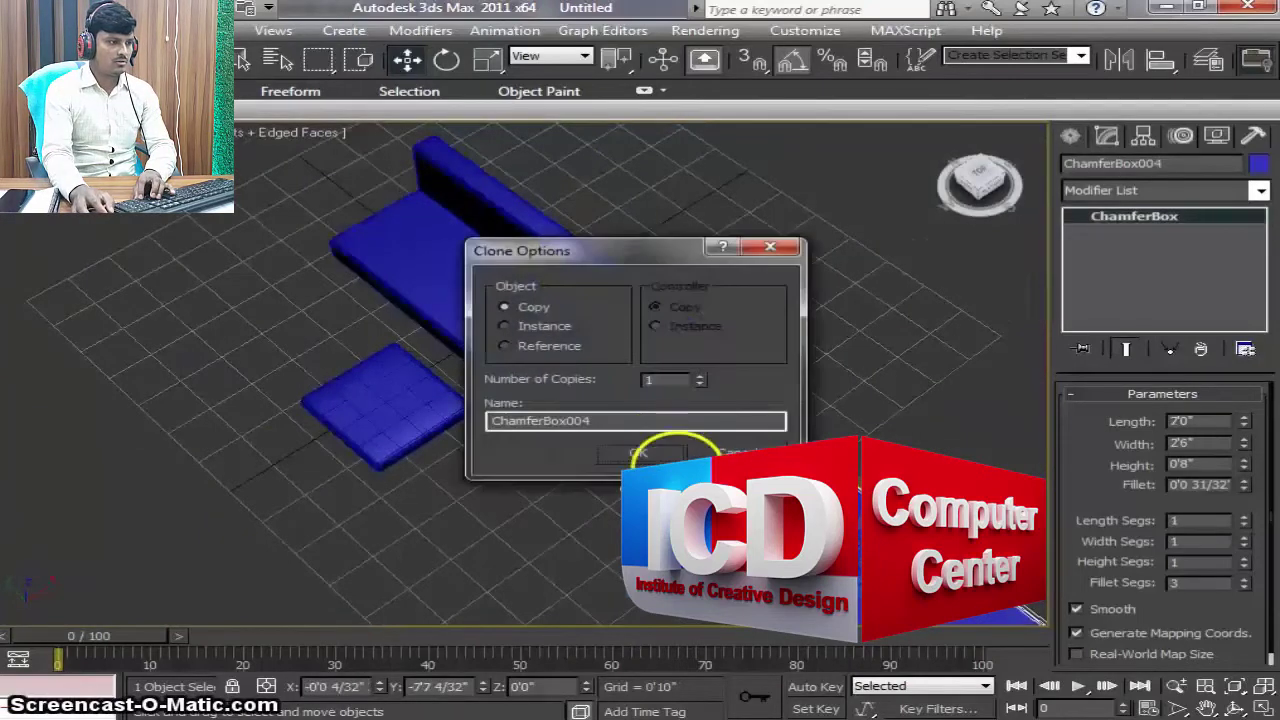
pyautogui.click(638, 453)
pyautogui.moveTo(638, 453); pyautogui.dragTo(631, 367, button='middle')
pyautogui.scroll(3, 631, 367)
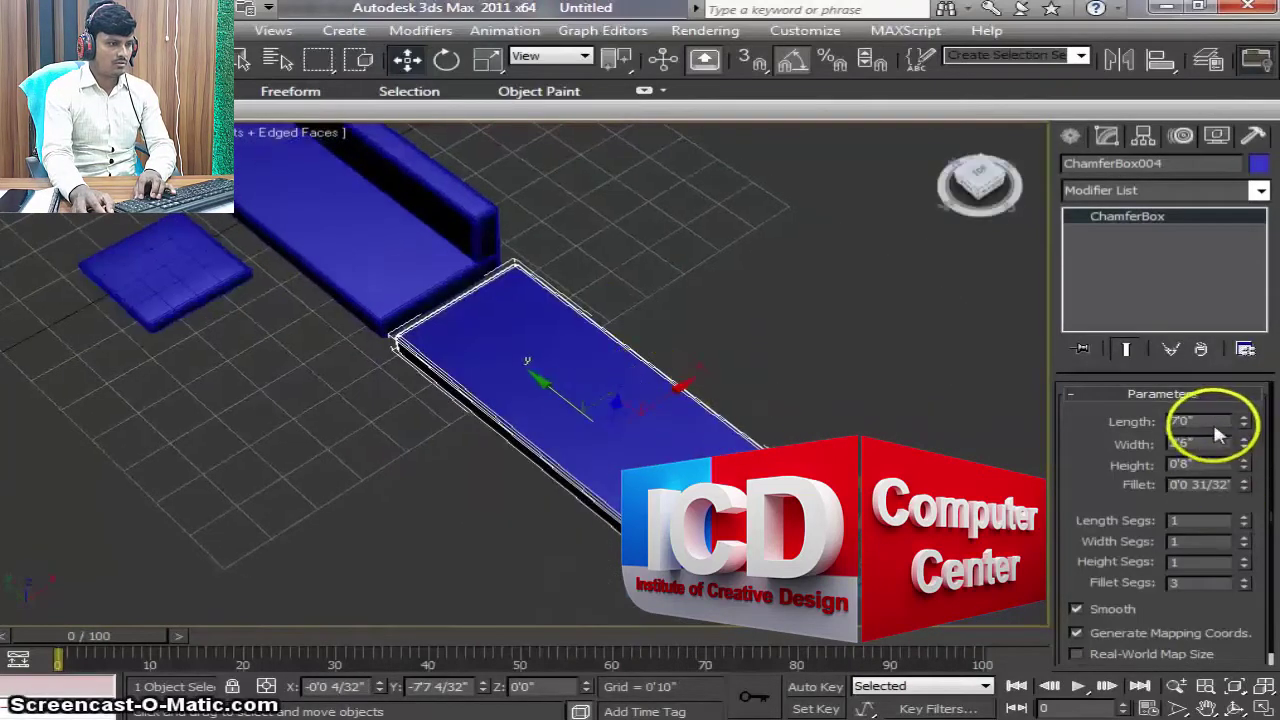
pyautogui.write('6')
pyautogui.press('Return')
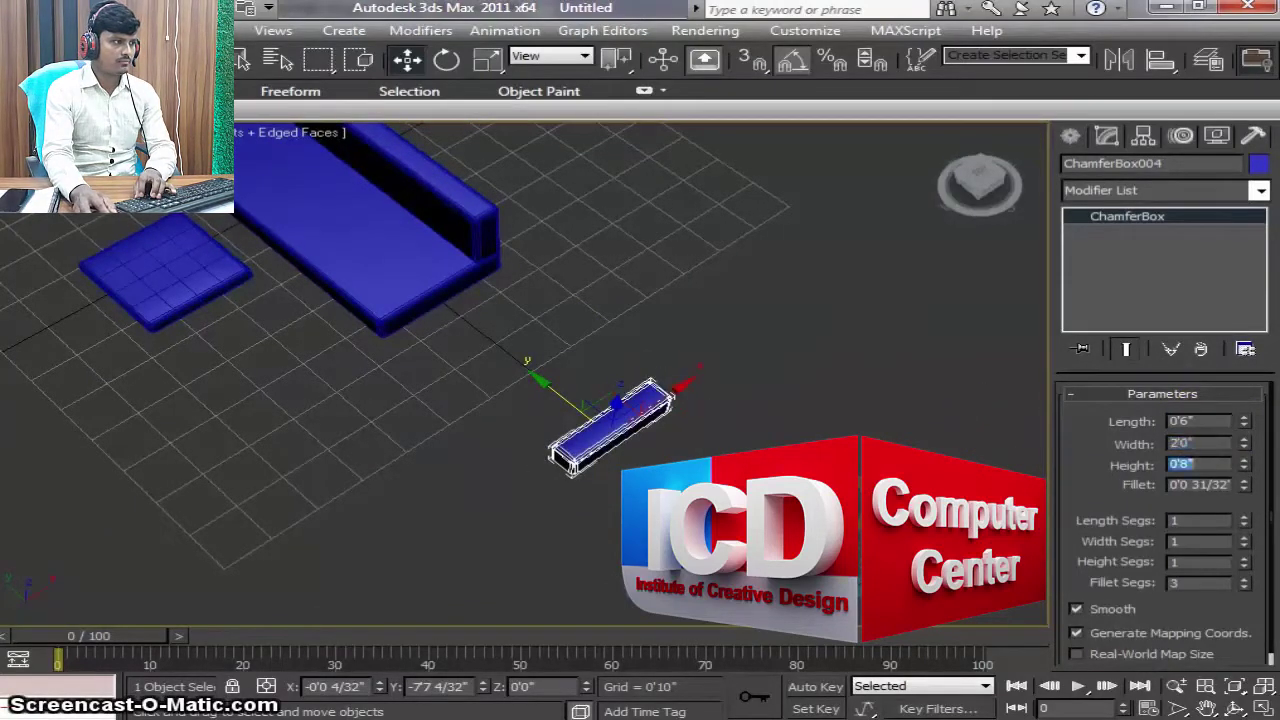
pyautogui.write('1')
pyautogui.press('Return')
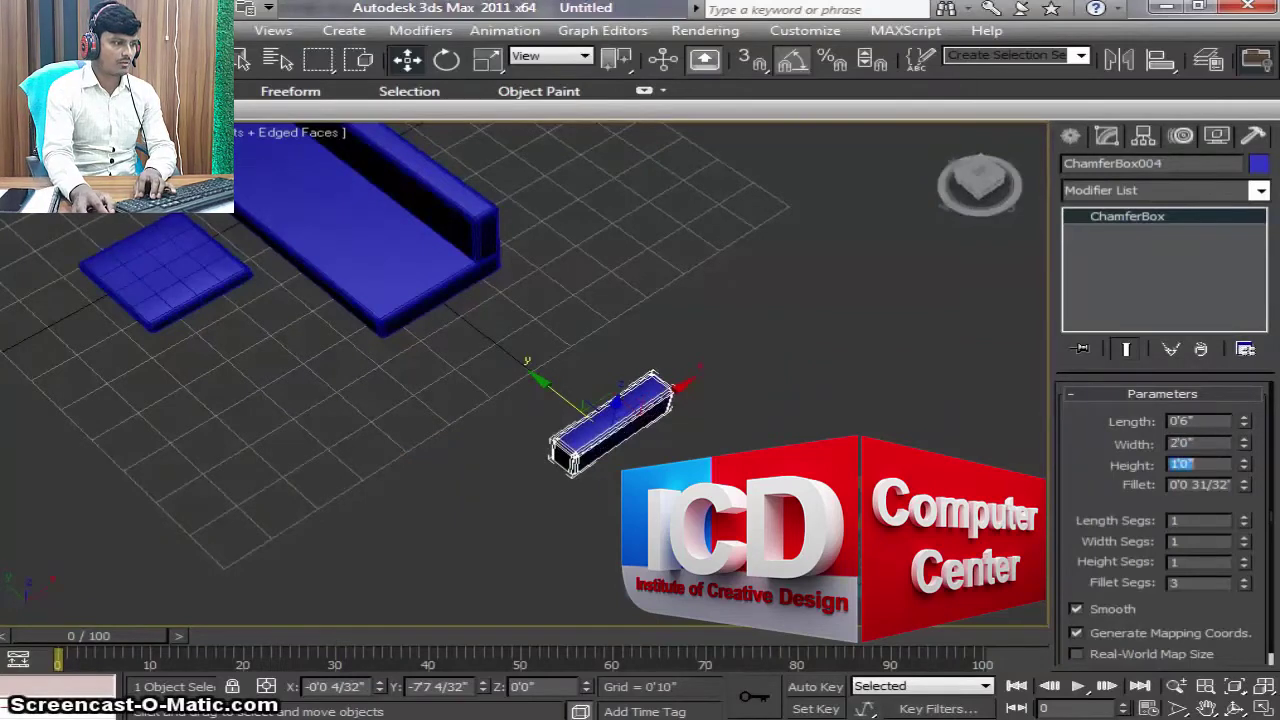
# Step: Move the small block onto the sofa base and position it on the seat in Front view
pyautogui.click(405, 60)
pyautogui.moveTo(571, 400); pyautogui.dragTo(345, 273)
pyautogui.scroll(3, 491, 371)
pyautogui.moveTo(491, 371)
pyautogui.mouseDown(button='middle')
pyautogui.moveTo(600, 420)
pyautogui.moveTo(710, 428)
pyautogui.mouseUp(button='middle')
pyautogui.scroll(3, 663, 451)
pyautogui.scroll(-1, 663, 451)
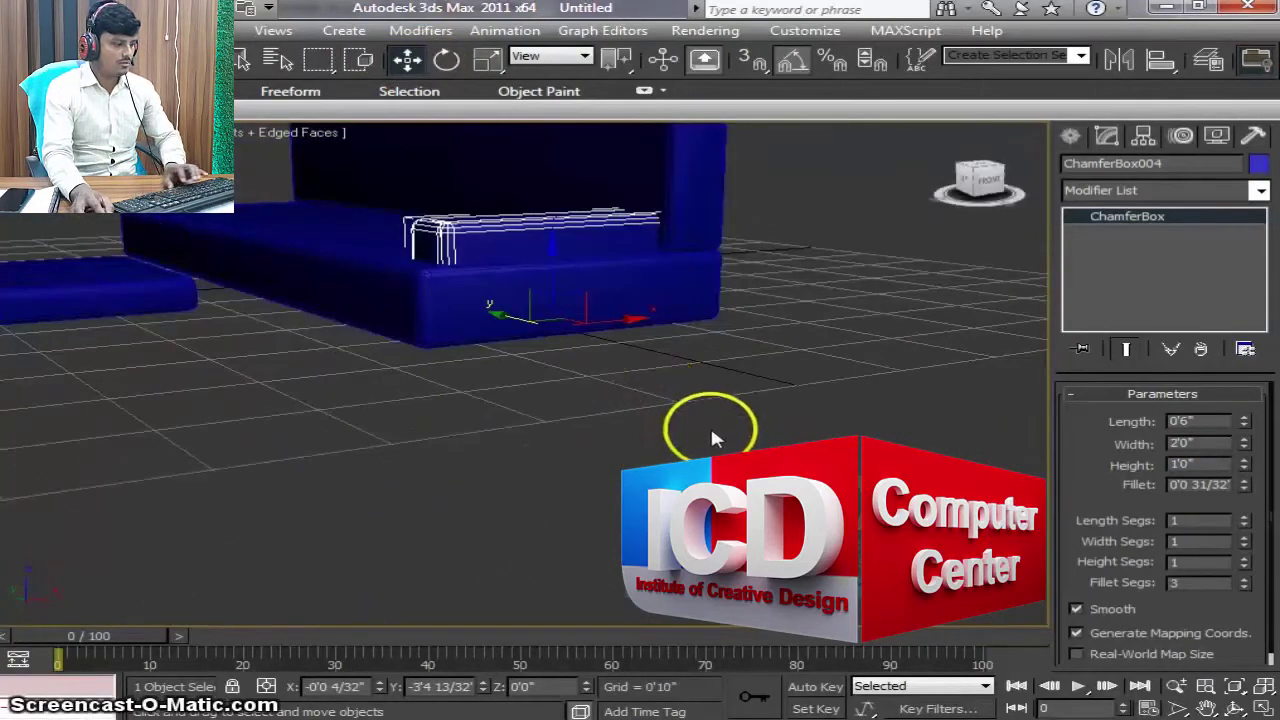
pyautogui.press('f')
pyautogui.scroll(5, 640, 414)
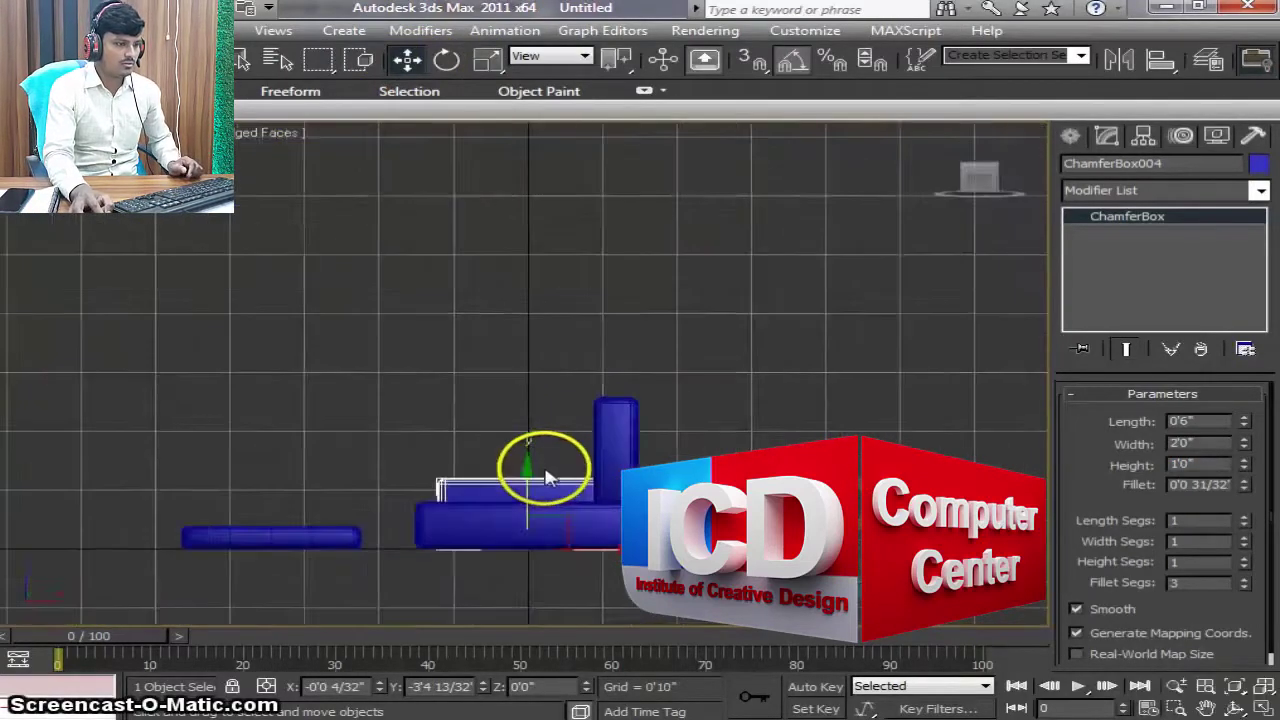
pyautogui.scroll(4, 543, 457)
pyautogui.moveTo(566, 330); pyautogui.dragTo(557, 237)
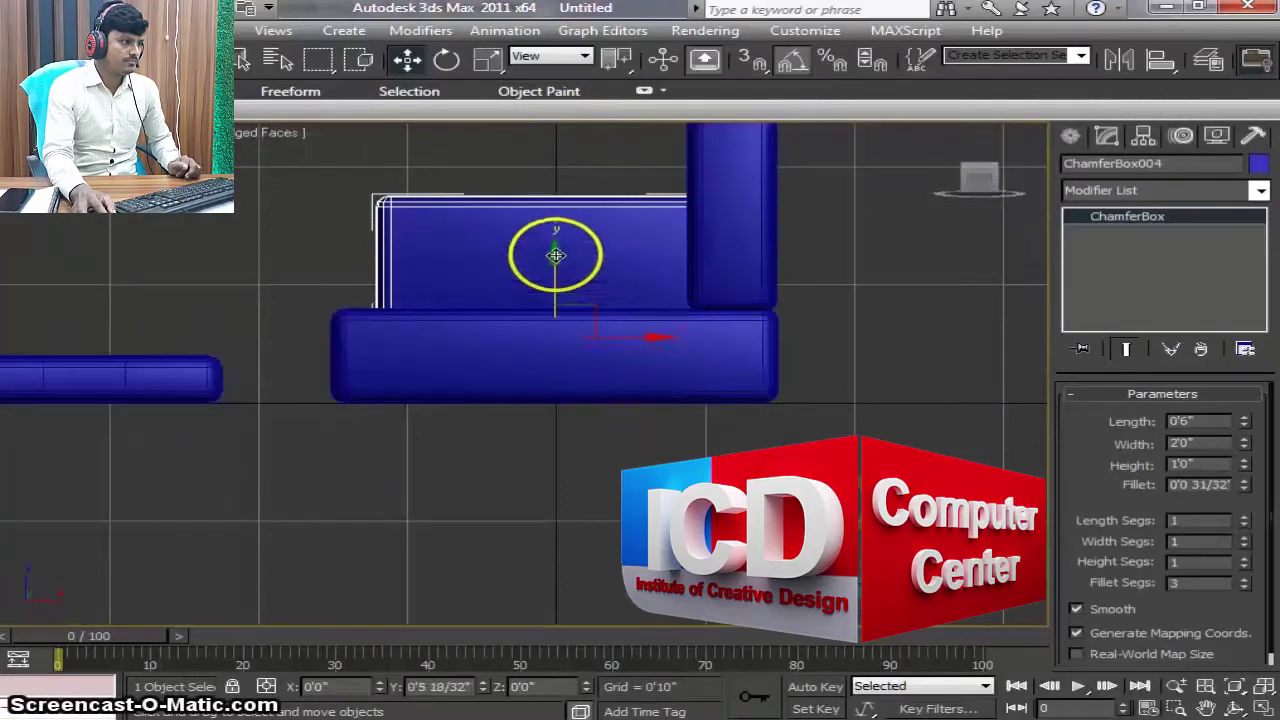
pyautogui.moveTo(640, 305); pyautogui.dragTo(593, 309)
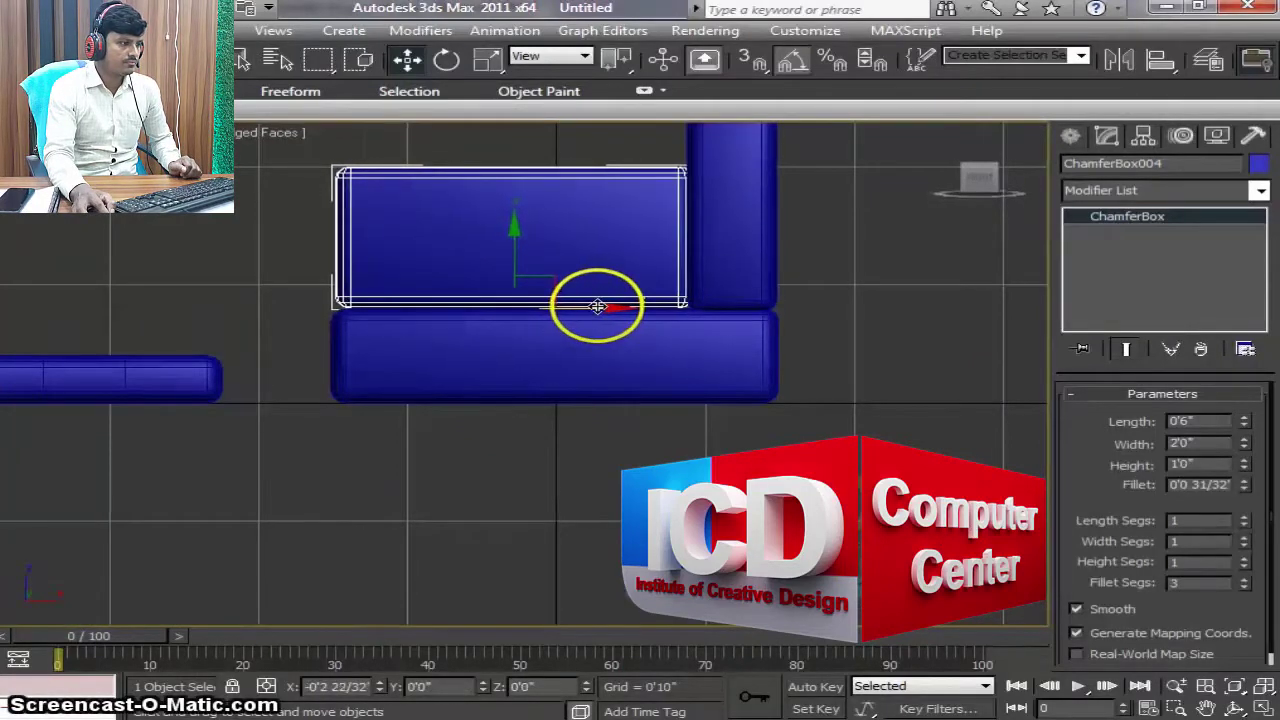
pyautogui.scroll(4, 600, 305)
pyautogui.moveTo(648, 314); pyautogui.dragTo(620, 440, button='middle')
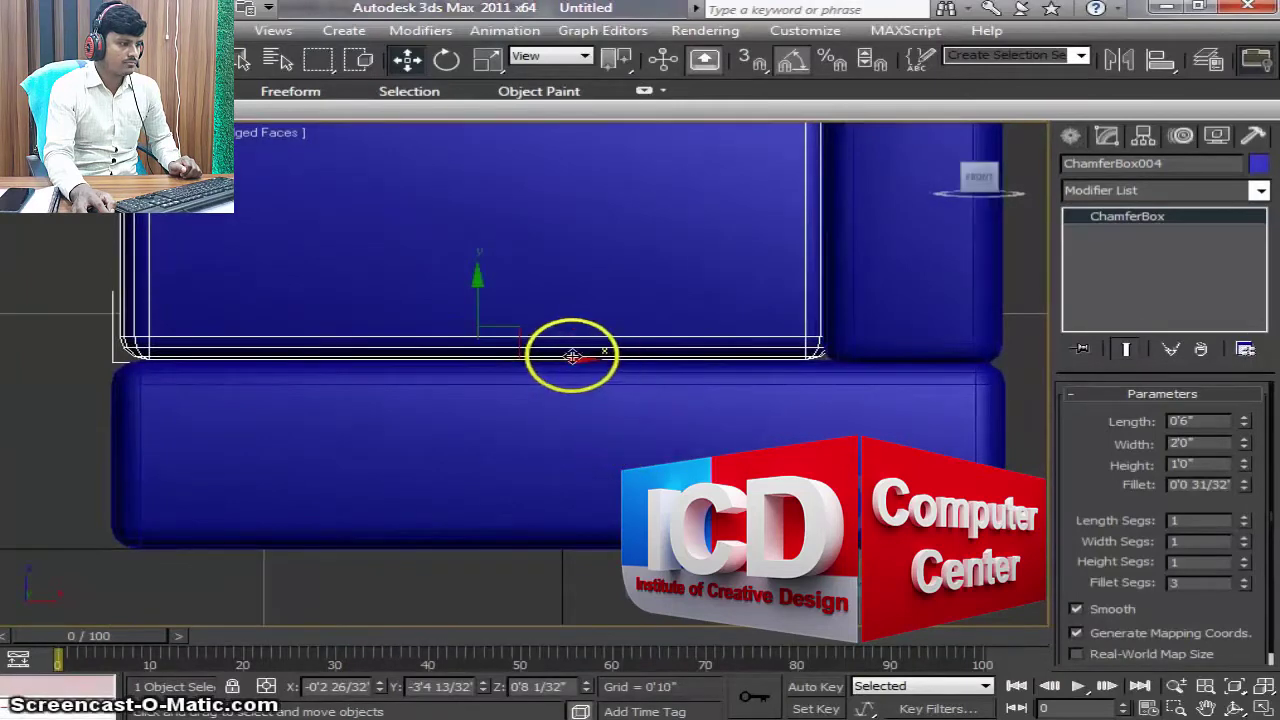
pyautogui.moveTo(569, 357); pyautogui.dragTo(564, 357)
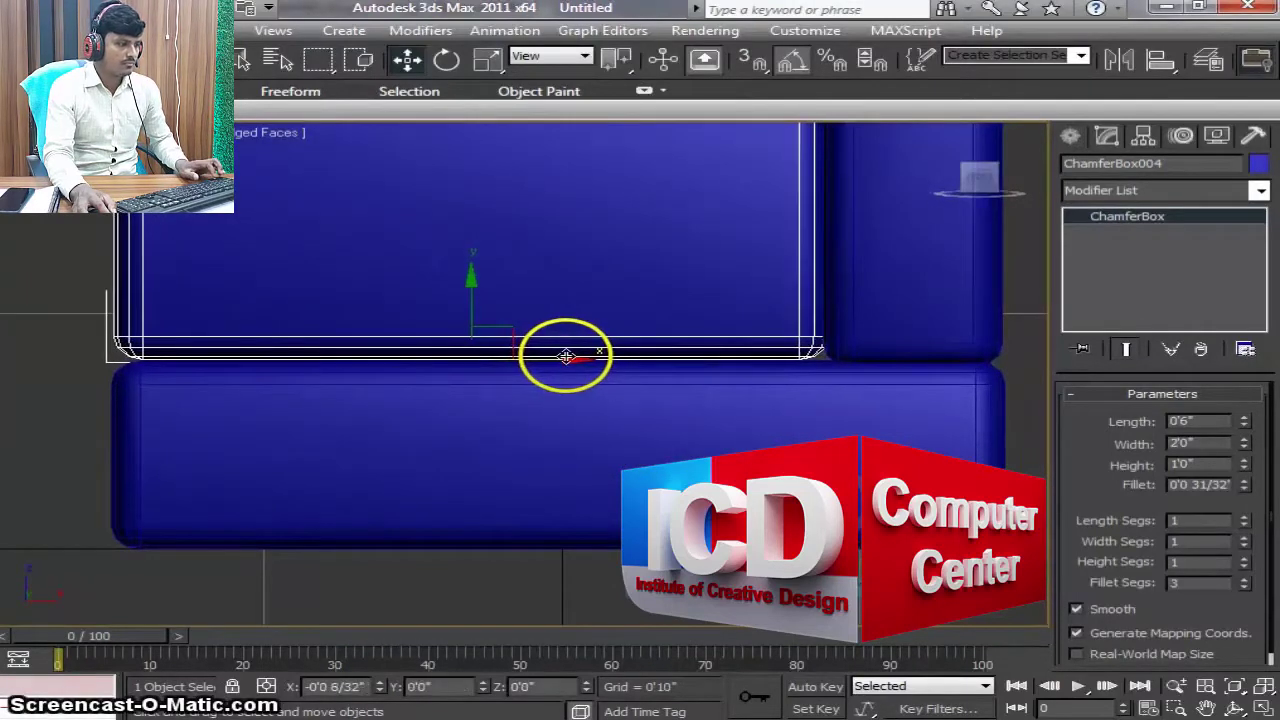
pyautogui.moveTo(471, 291); pyautogui.dragTo(475, 298)
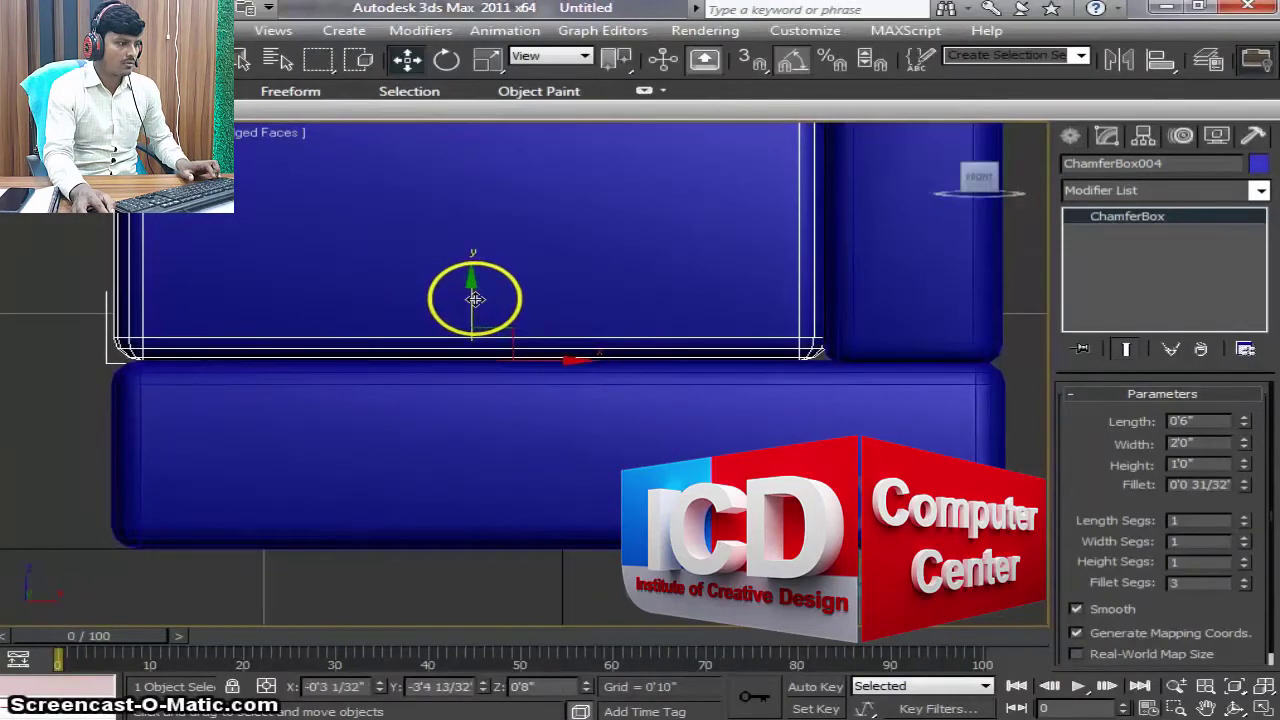
# Step: In Left view, slide the block to the sofa's end, then Shift-drag a copy to the opposite end
pyautogui.press('l')
pyautogui.scroll(-3, 434, 477)
pyautogui.moveTo(603, 443); pyautogui.dragTo(473, 450, button='middle')
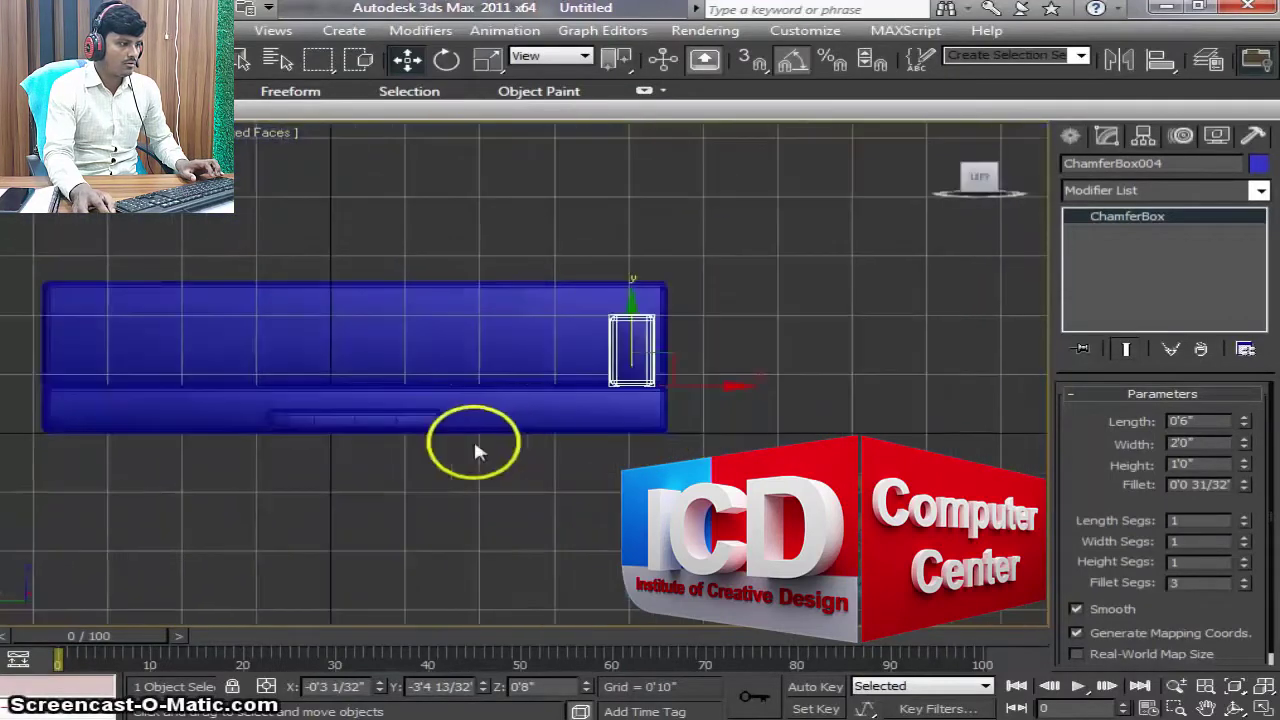
pyautogui.scroll(5, 520, 440)
pyautogui.moveTo(849, 423); pyautogui.dragTo(737, 423, button='middle')
pyautogui.moveTo(723, 423); pyautogui.dragTo(759, 427)
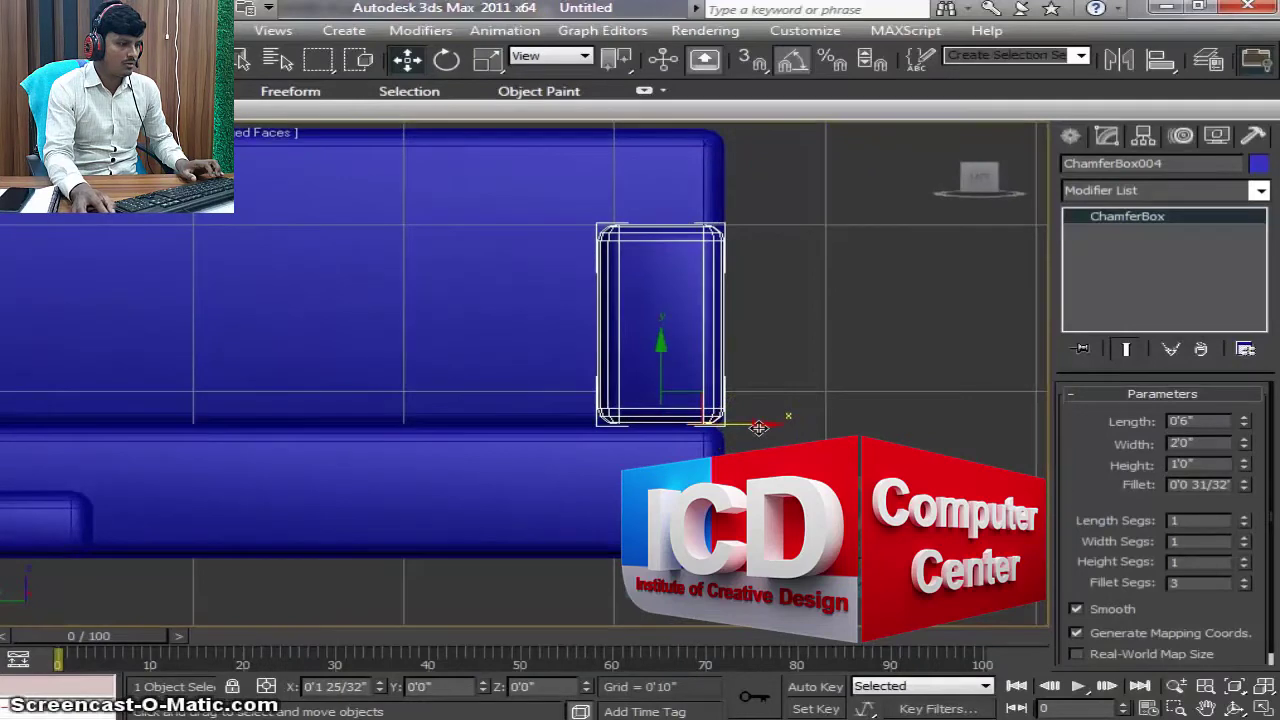
pyautogui.scroll(-4, 759, 427)
pyautogui.moveTo(657, 429); pyautogui.dragTo(910, 435, button='middle')
pyautogui.keyDown('shift'); pyautogui.moveTo(905, 418); pyautogui.dragTo(330, 410); pyautogui.keyUp('shift')
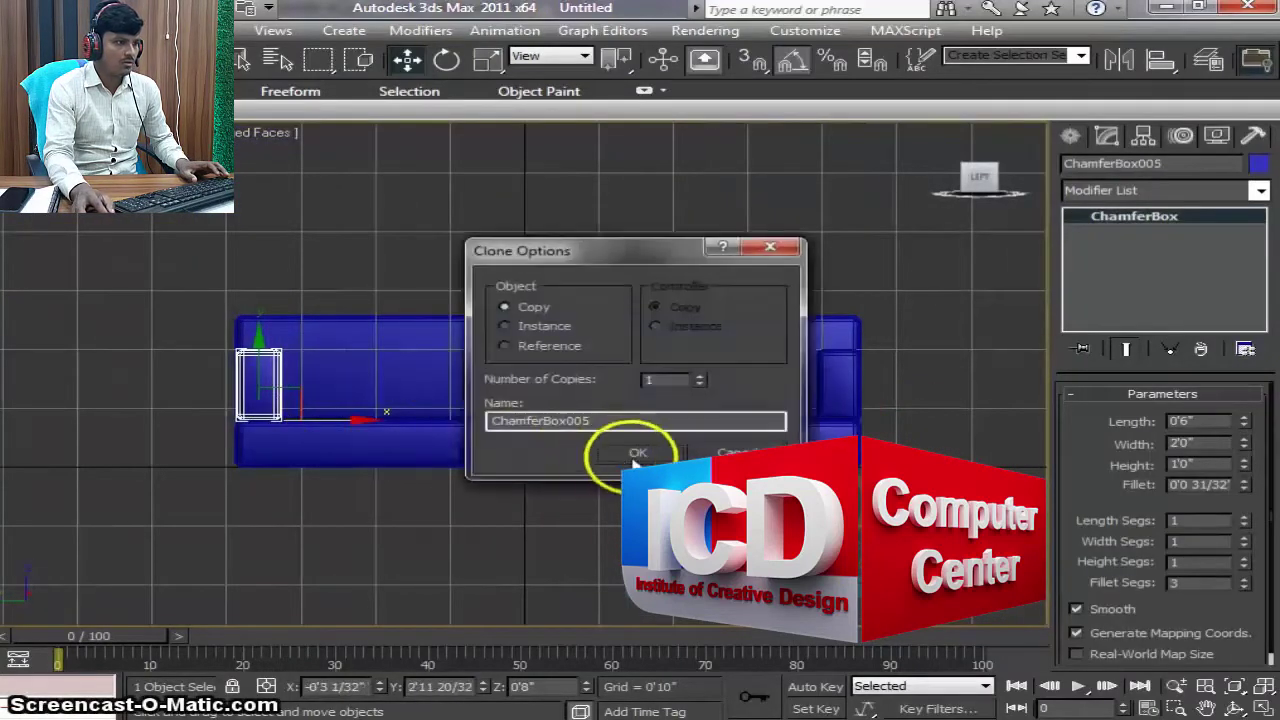
# Step: Confirm the copy as ChamferBox005 and orbit to a perspective view of the sofa
pyautogui.click(628, 443)
pyautogui.scroll(3, 500, 449)
pyautogui.scroll(2, 596, 435)
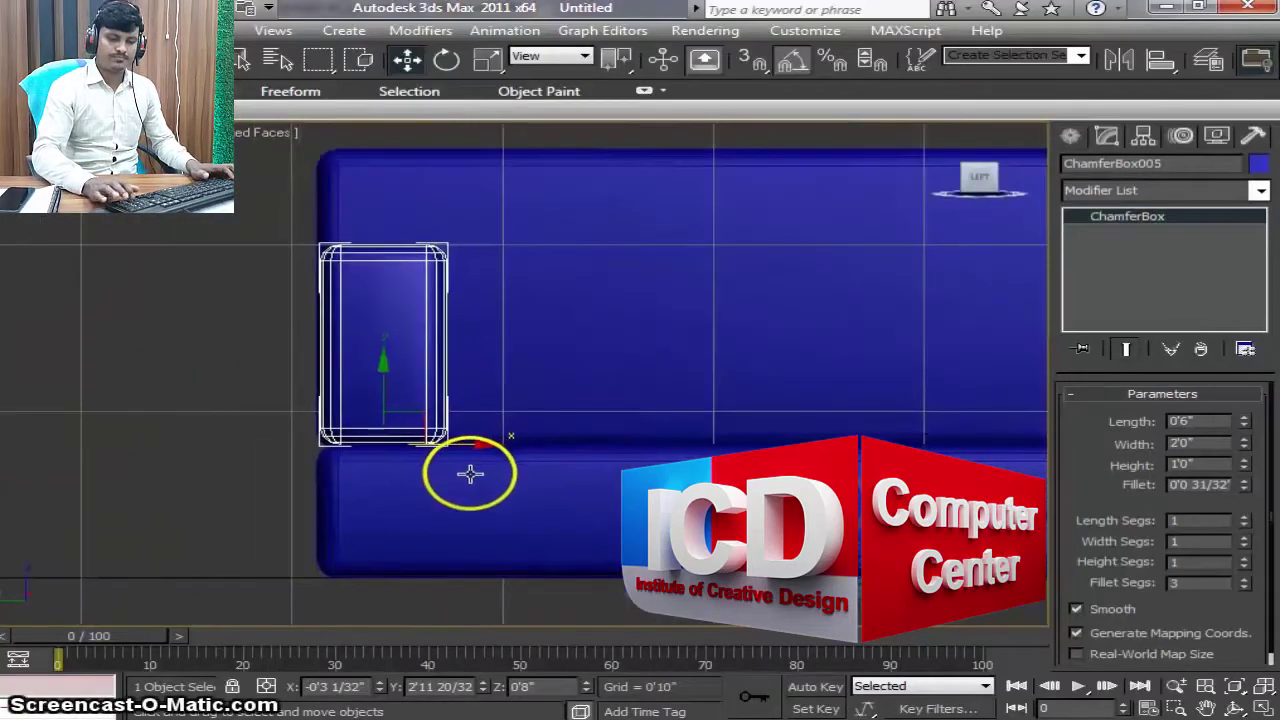
pyautogui.scroll(1, 471, 466)
pyautogui.keyDown('alt'); pyautogui.moveTo(471, 466); pyautogui.dragTo(776, 410, button='middle'); pyautogui.keyUp('alt')
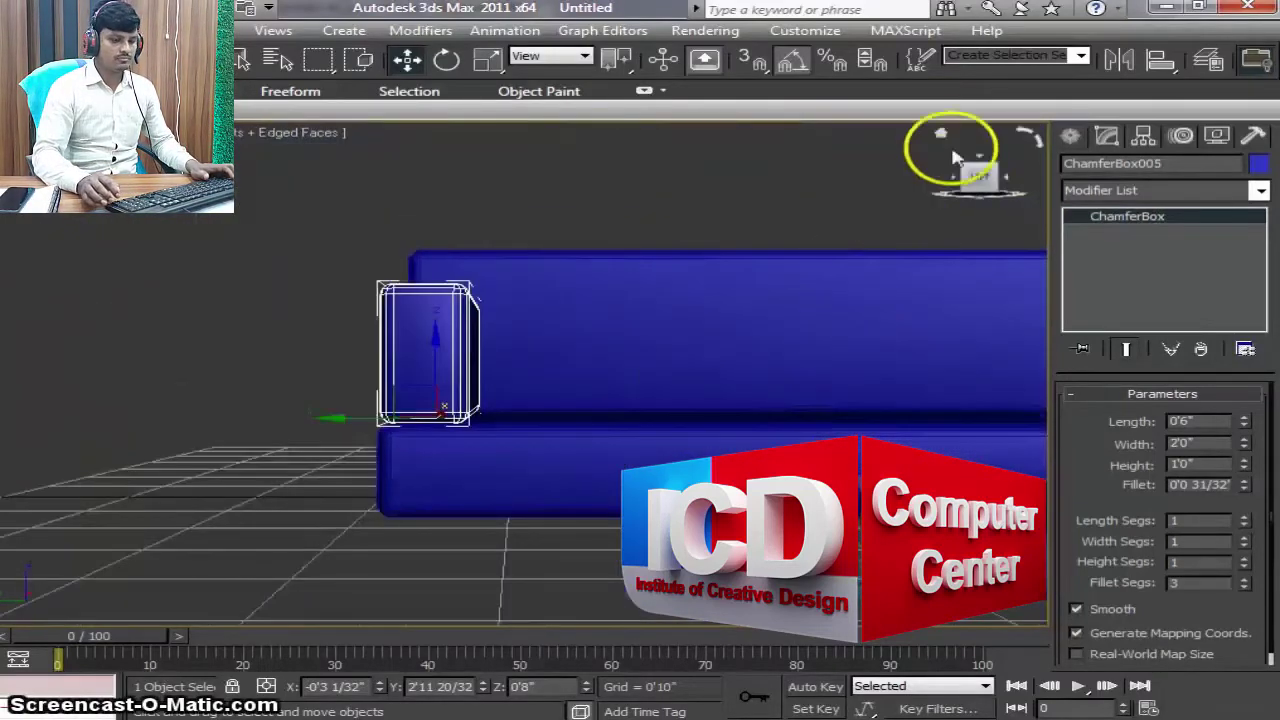
pyautogui.moveTo(924, 143)
pyautogui.mouseDown()
pyautogui.moveTo(729, 443)
pyautogui.moveTo(648, 463)
pyautogui.moveTo(690, 495)
pyautogui.mouseUp()
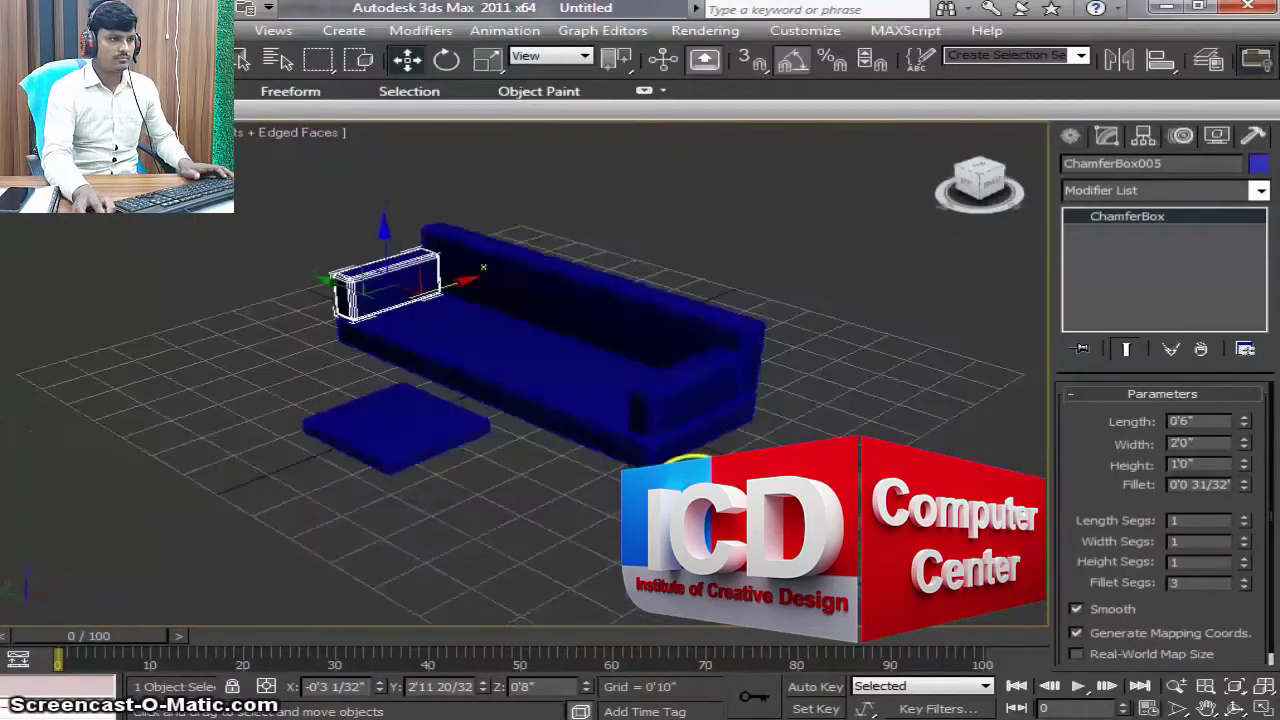
pyautogui.scroll(1, 608, 494)
# Step: Orbit to a higher view with Arc Rotate and select the square cushion box
pyautogui.click(528, 548)
pyautogui.scroll(3, 571, 497)
pyautogui.scroll(-2, 575, 499)
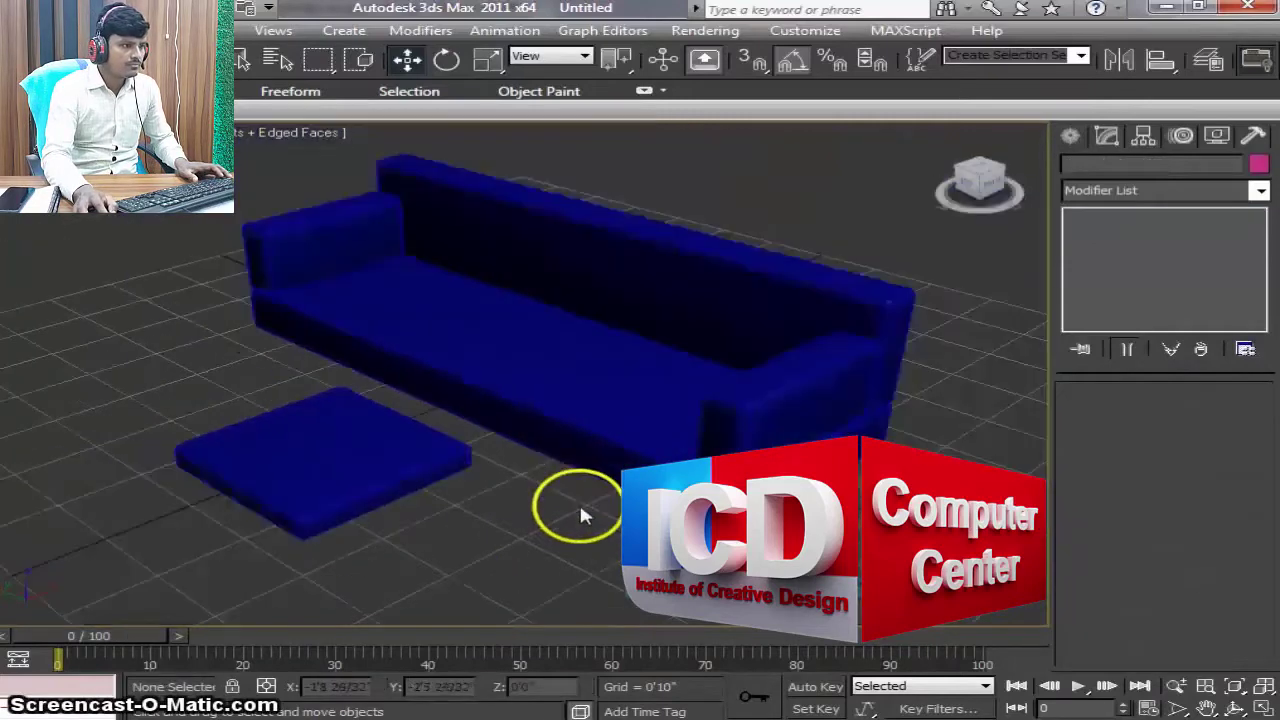
pyautogui.click(1238, 704)
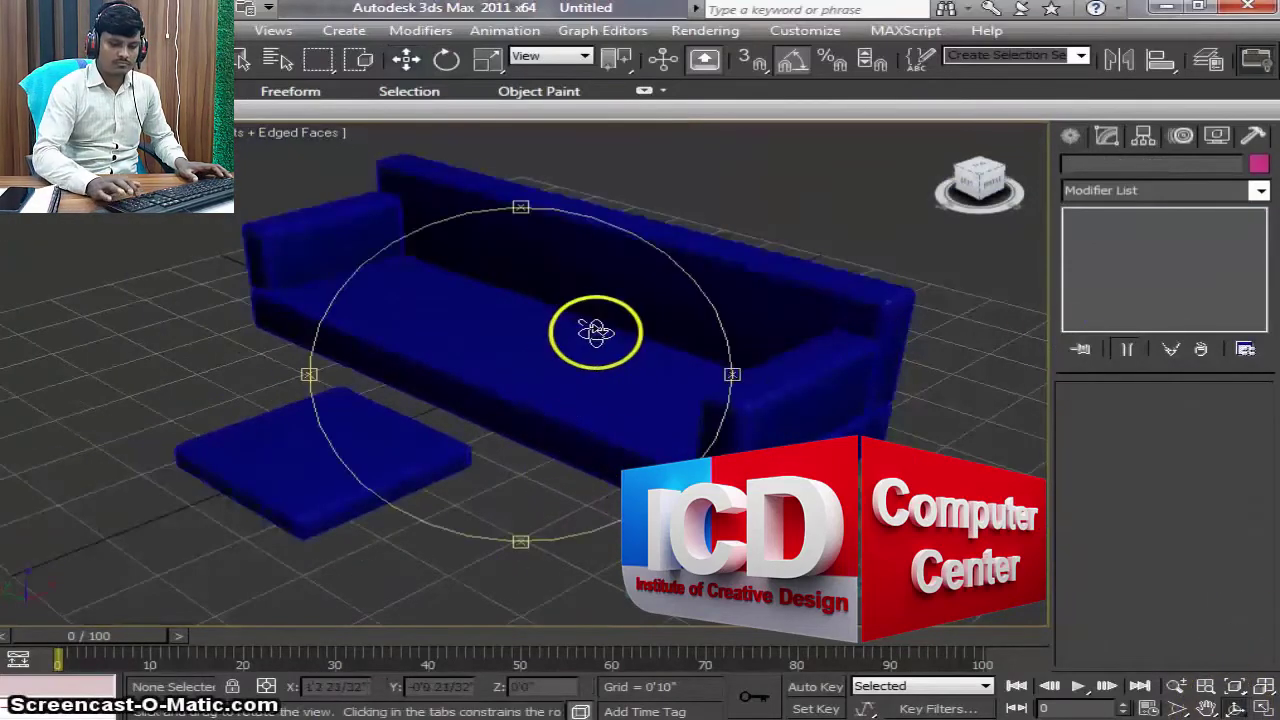
pyautogui.moveTo(594, 329)
pyautogui.mouseDown()
pyautogui.moveTo(587, 441)
pyautogui.moveTo(569, 371)
pyautogui.mouseUp()
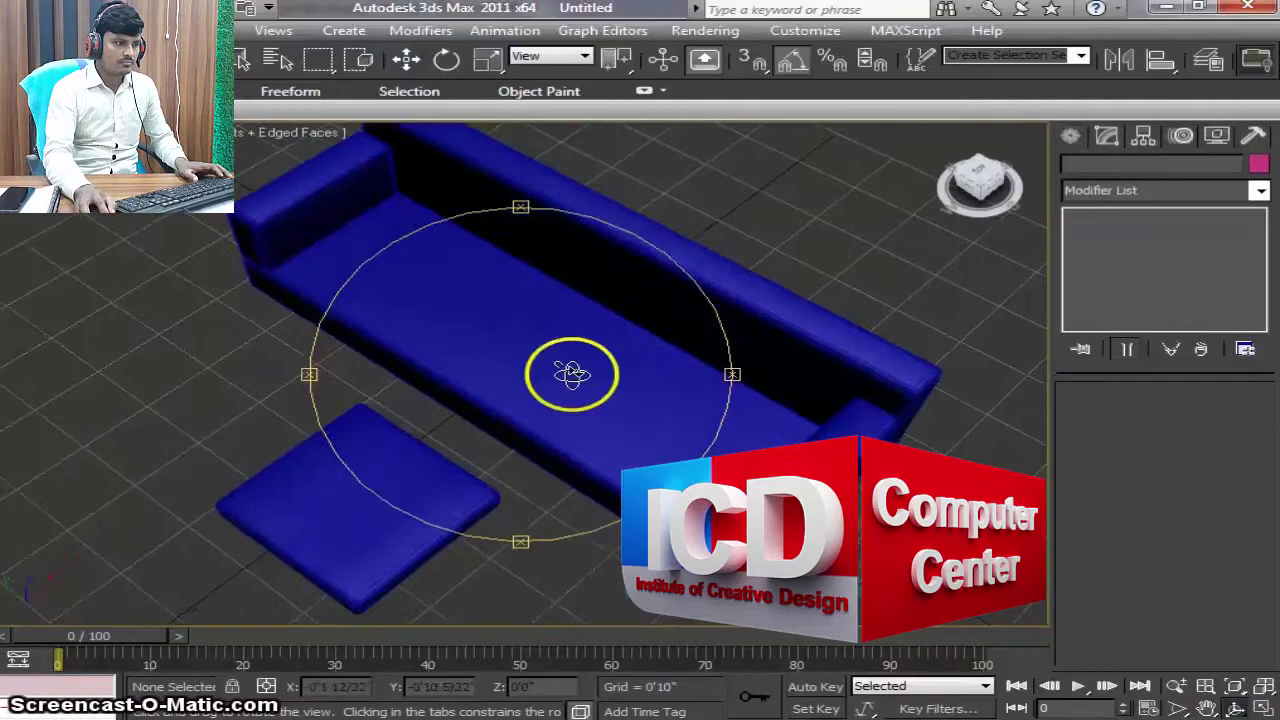
pyautogui.click(406, 59)
pyautogui.scroll(2, 427, 411)
pyautogui.click(427, 411)
pyautogui.scroll(2, 427, 411)
# Step: Zoom the view in and out on the square cushion
pyautogui.scroll(1, 509, 380)
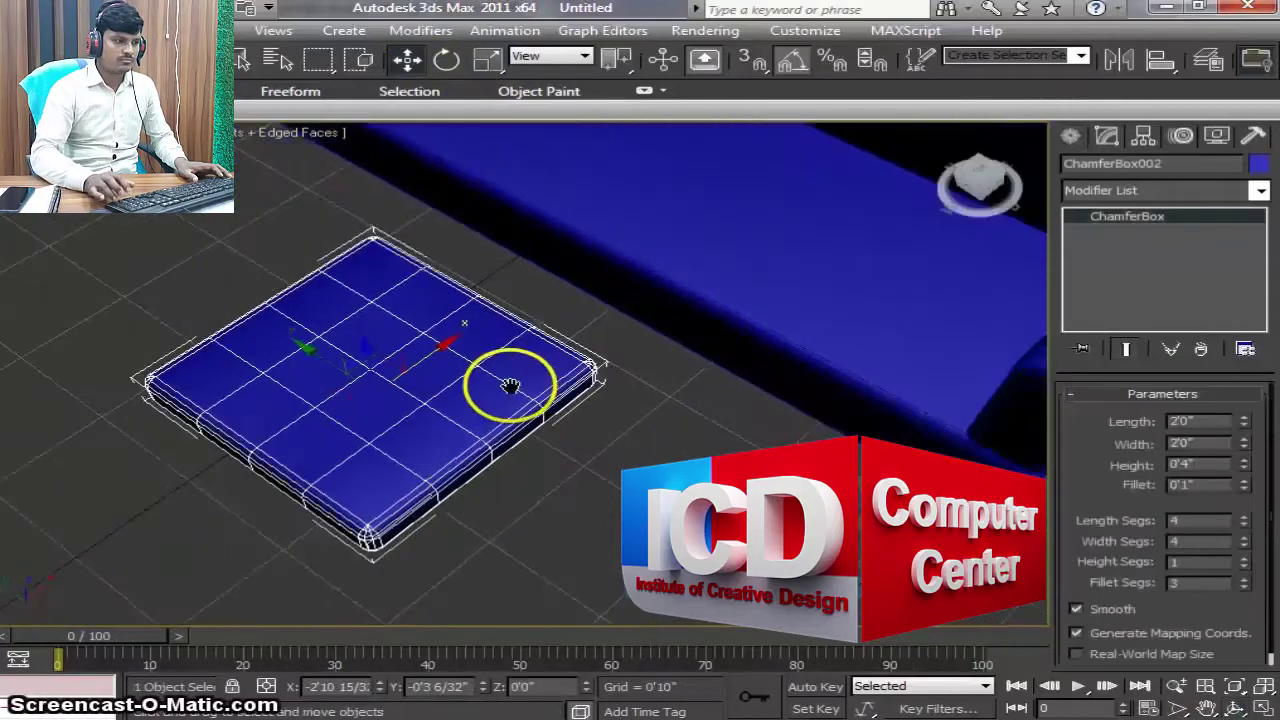
pyautogui.scroll(-2, 505, 430)
pyautogui.scroll(-2, 614, 409)
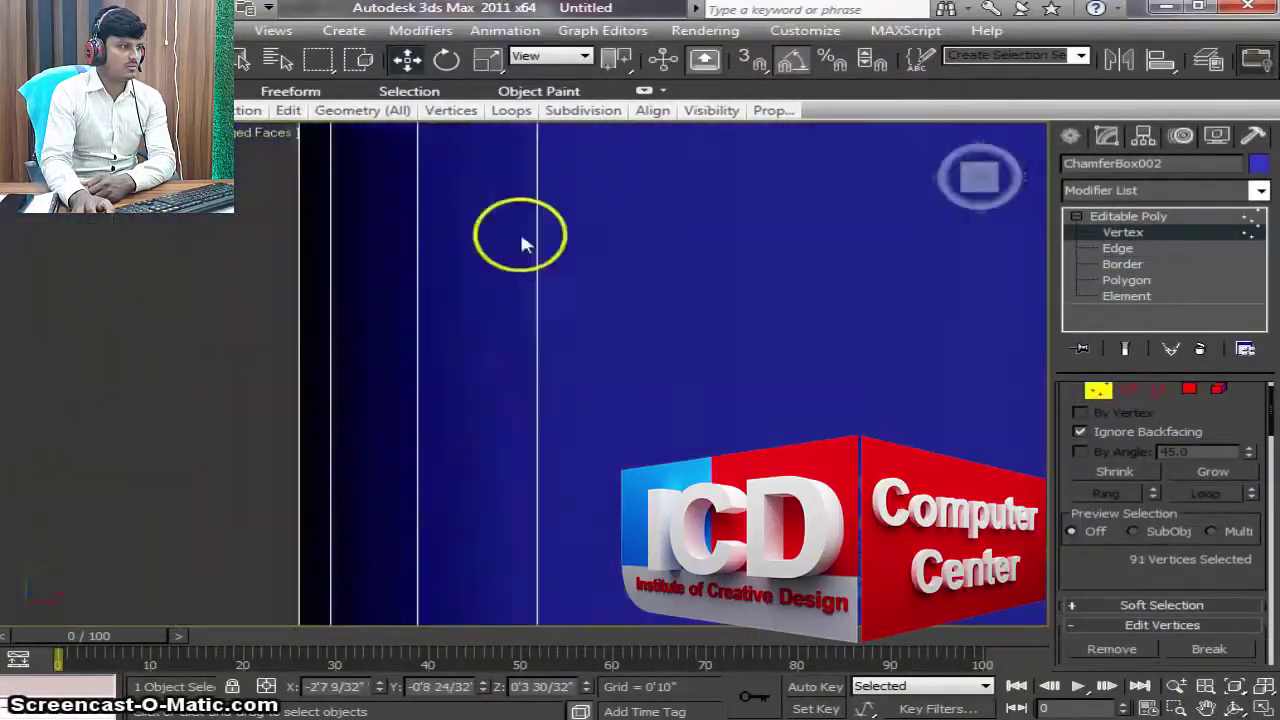
# Step: Review the smoothed tufted cushion, then select it and show it in Top view
pyautogui.moveTo(523, 234); pyautogui.dragTo(564, 432, button='middle')
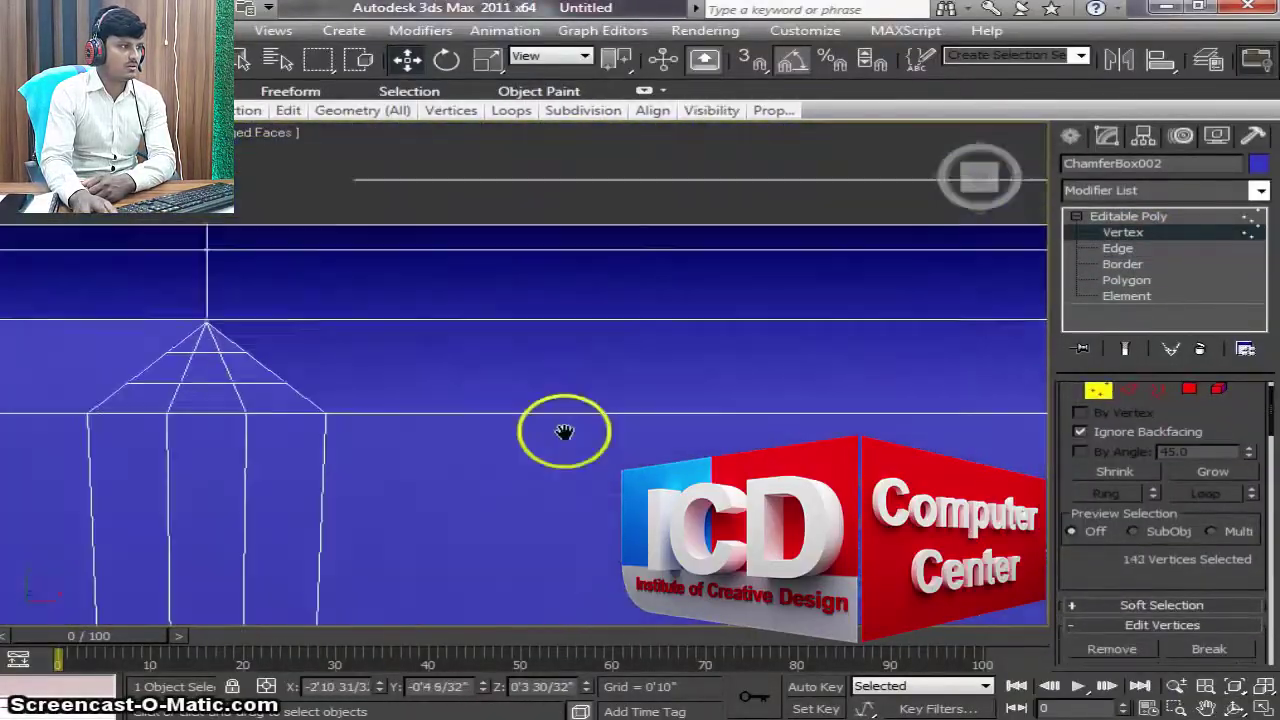
pyautogui.click(1183, 190)
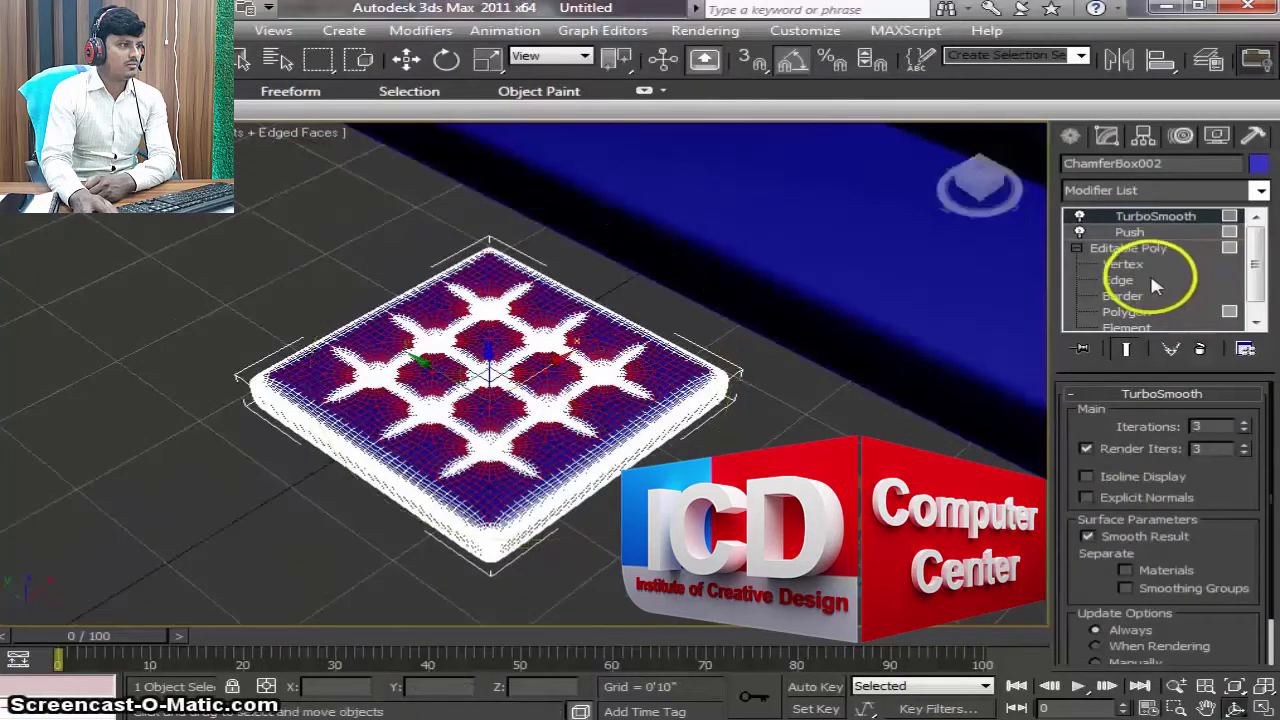
pyautogui.press('w')
pyautogui.click(815, 468)
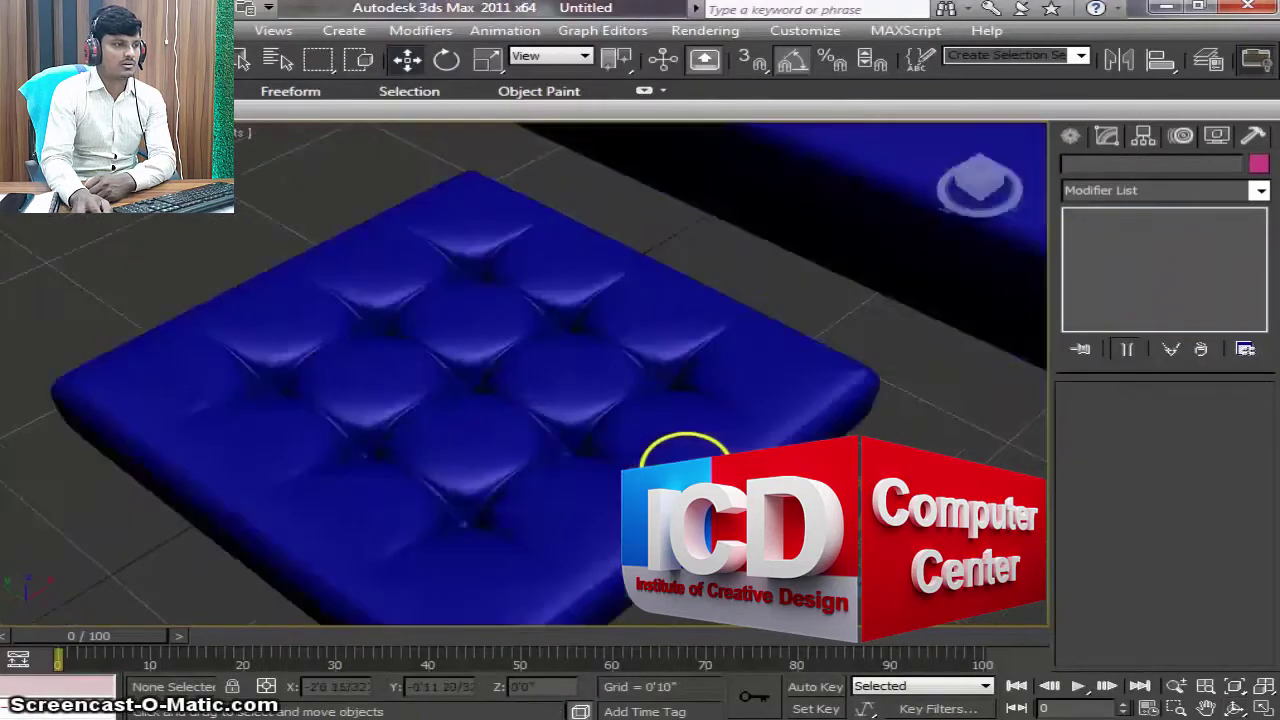
pyautogui.moveTo(684, 460)
pyautogui.keyDown('alt'); pyautogui.mouseDown(button='middle')
pyautogui.moveTo(657, 510)
pyautogui.moveTo(778, 421)
pyautogui.mouseUp(button='middle'); pyautogui.keyUp('alt')
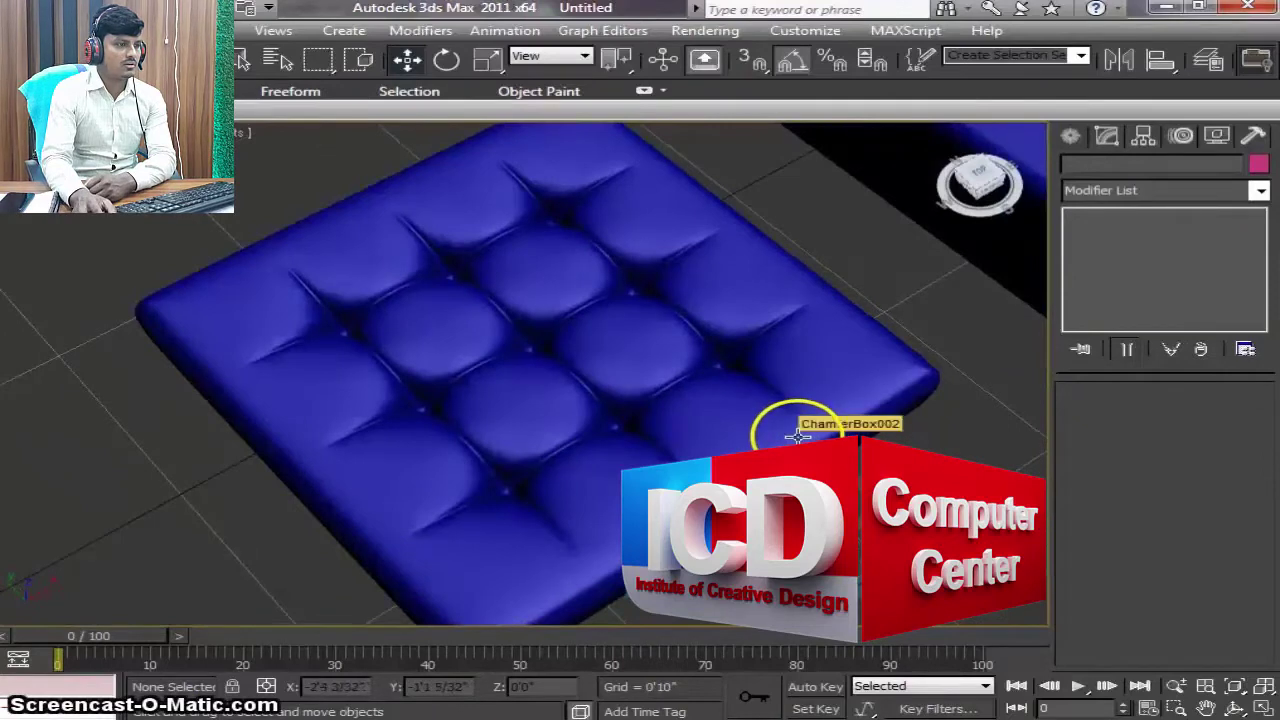
pyautogui.moveTo(775, 450)
pyautogui.mouseDown(button='middle')
pyautogui.moveTo(769, 408)
pyautogui.moveTo(766, 443)
pyautogui.moveTo(757, 428)
pyautogui.moveTo(745, 448)
pyautogui.mouseUp(button='middle')
pyautogui.click(750, 435)
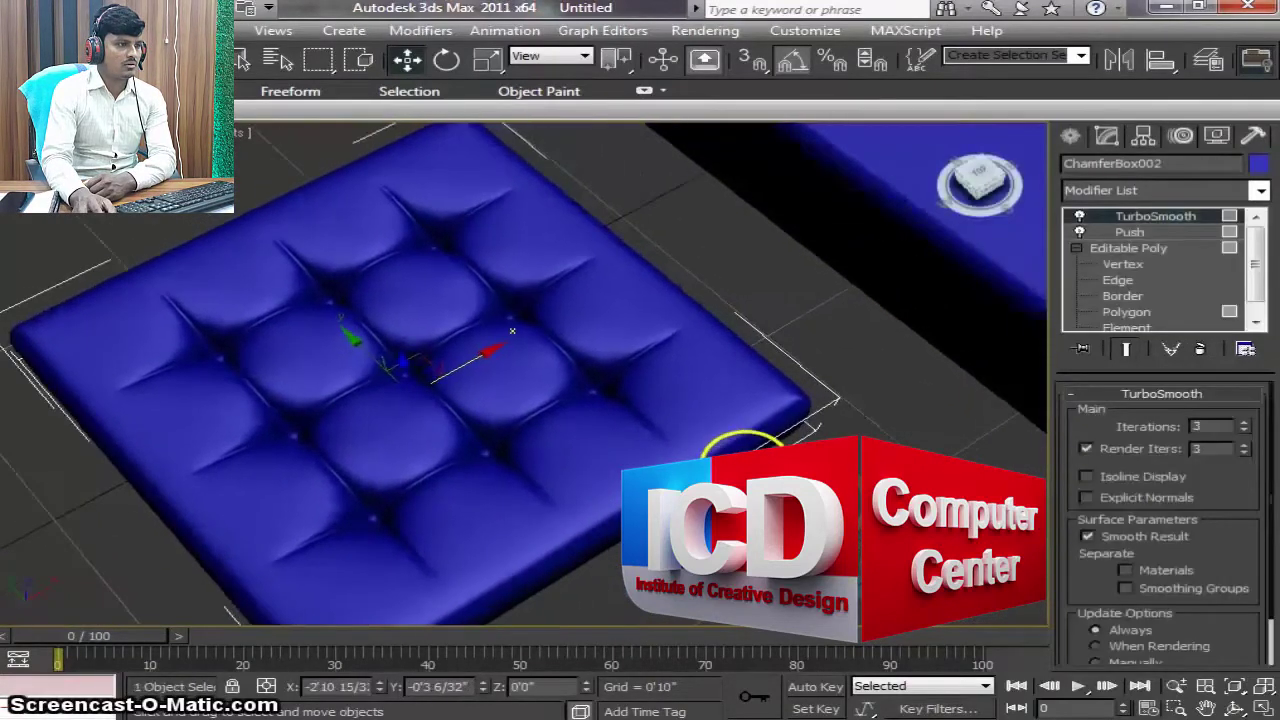
pyautogui.press('t')
pyautogui.scroll(3, 557, 449)
pyautogui.scroll(2, 628, 374)
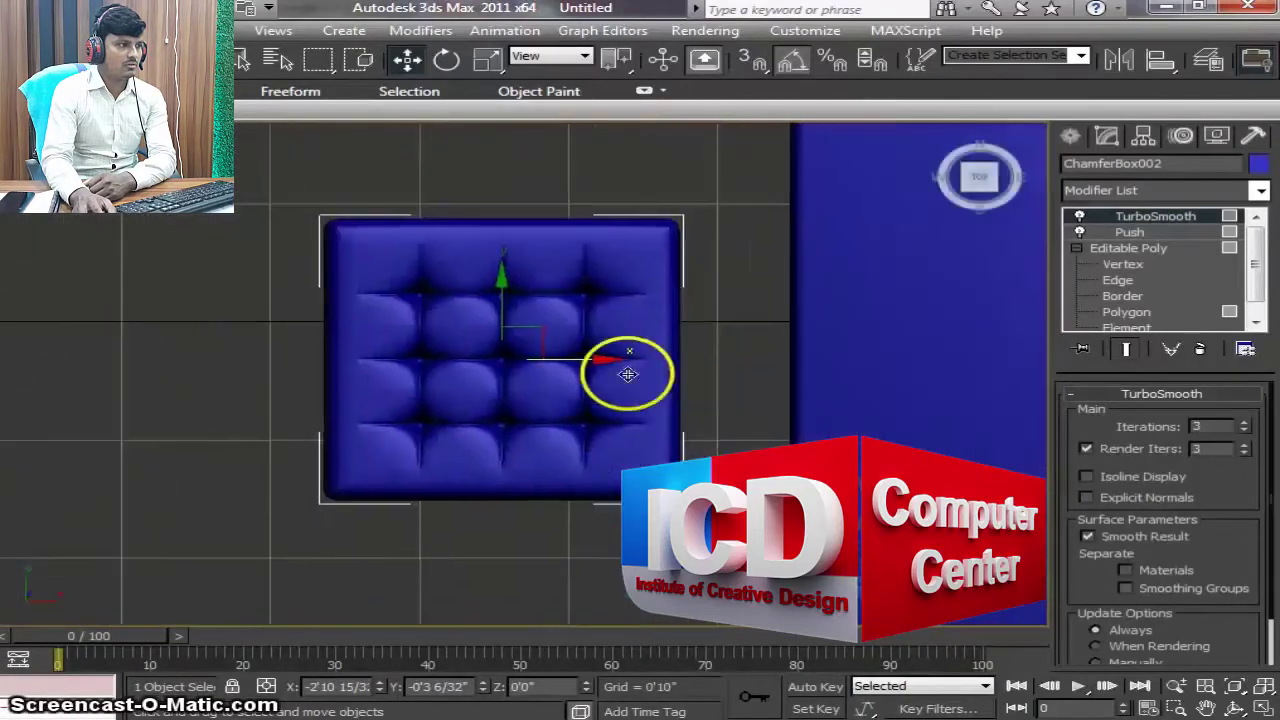
# Step: Switch the Create panel to Standard Primitives and start a Sphere
pyautogui.click(1062, 138)
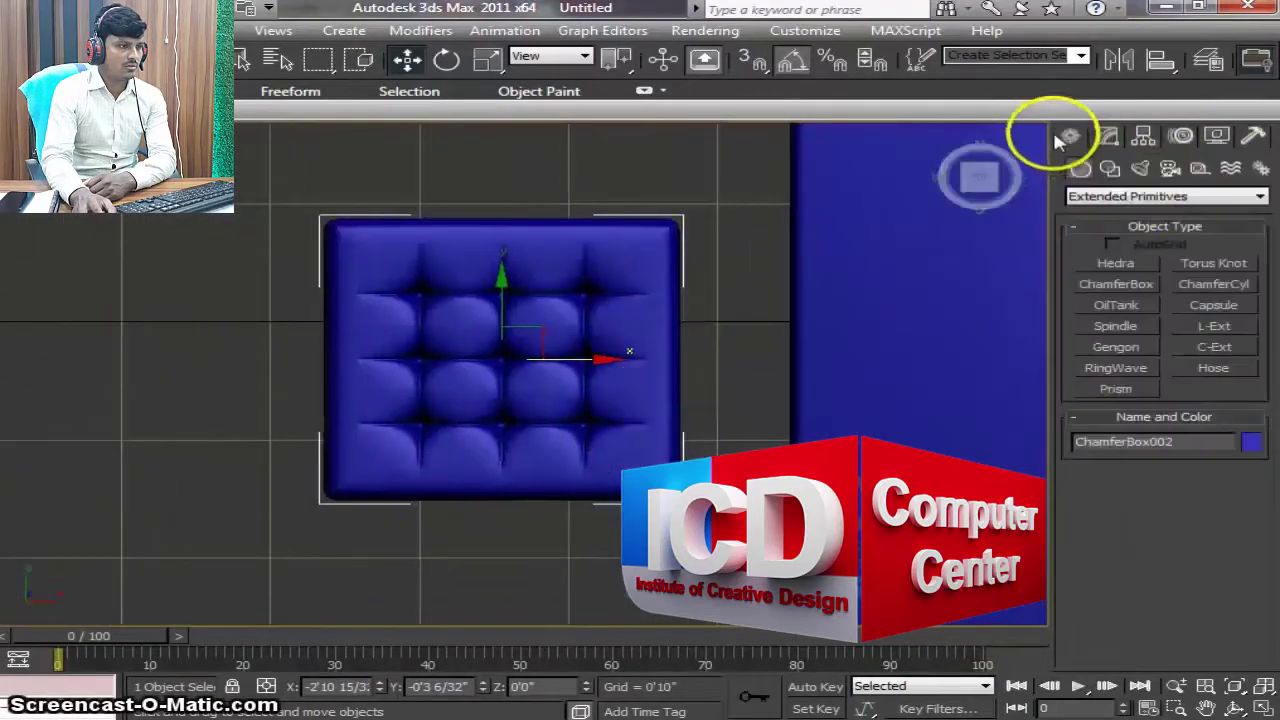
pyautogui.click(1100, 195)
pyautogui.click(1100, 210)
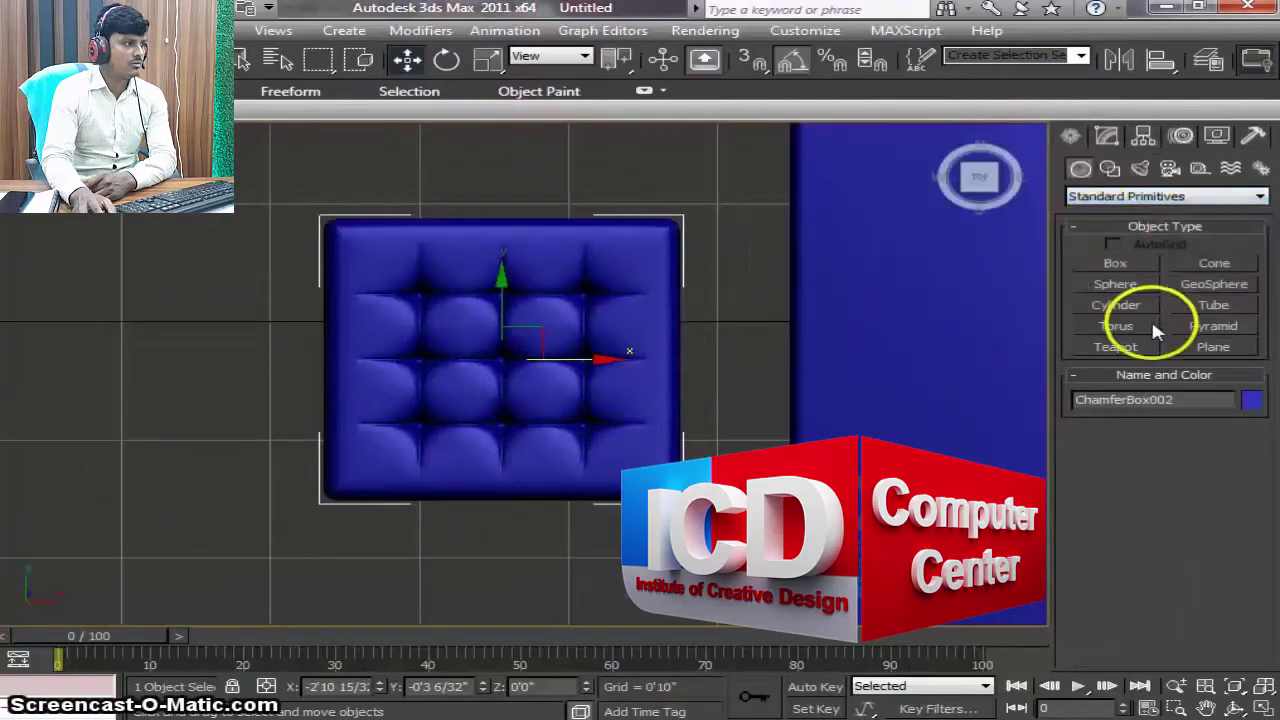
pyautogui.click(1116, 284)
# Step: In wireframe (F3), drag out a small sphere at a tuft centre on the cushion
pyautogui.scroll(3, 609, 414)
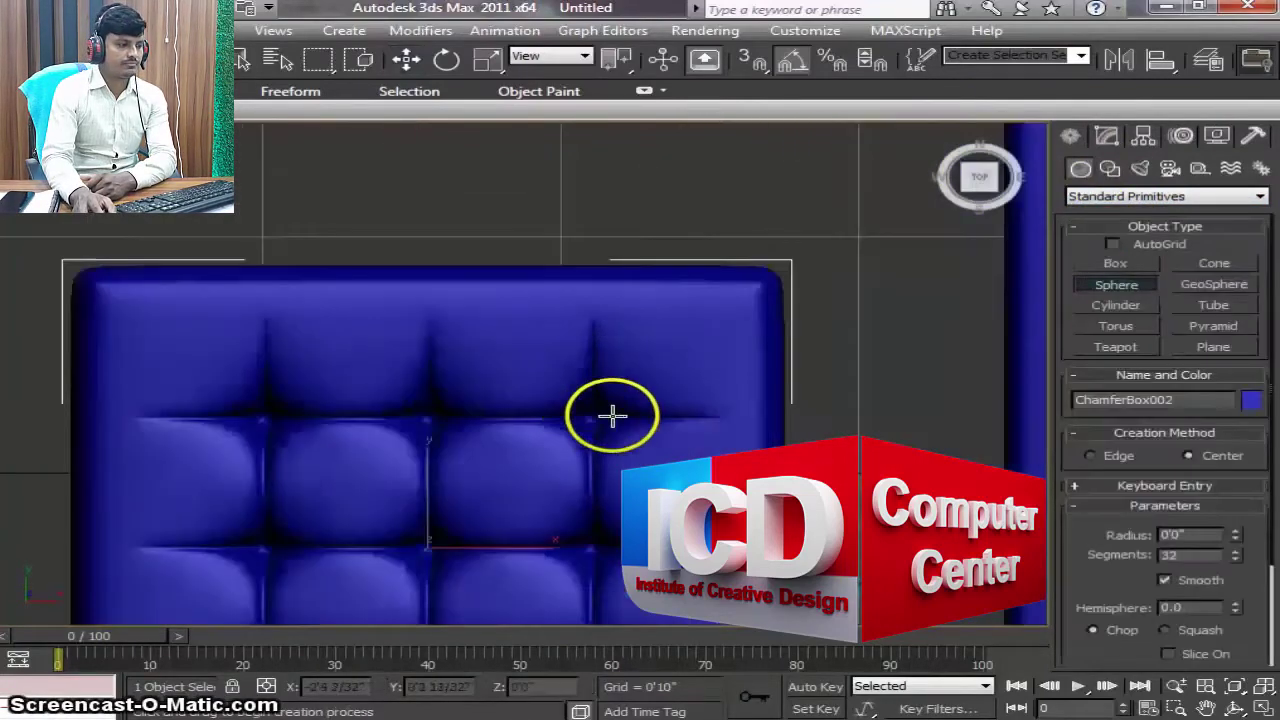
pyautogui.scroll(2, 600, 355)
pyautogui.scroll(2, 600, 355)
pyautogui.press('F3')
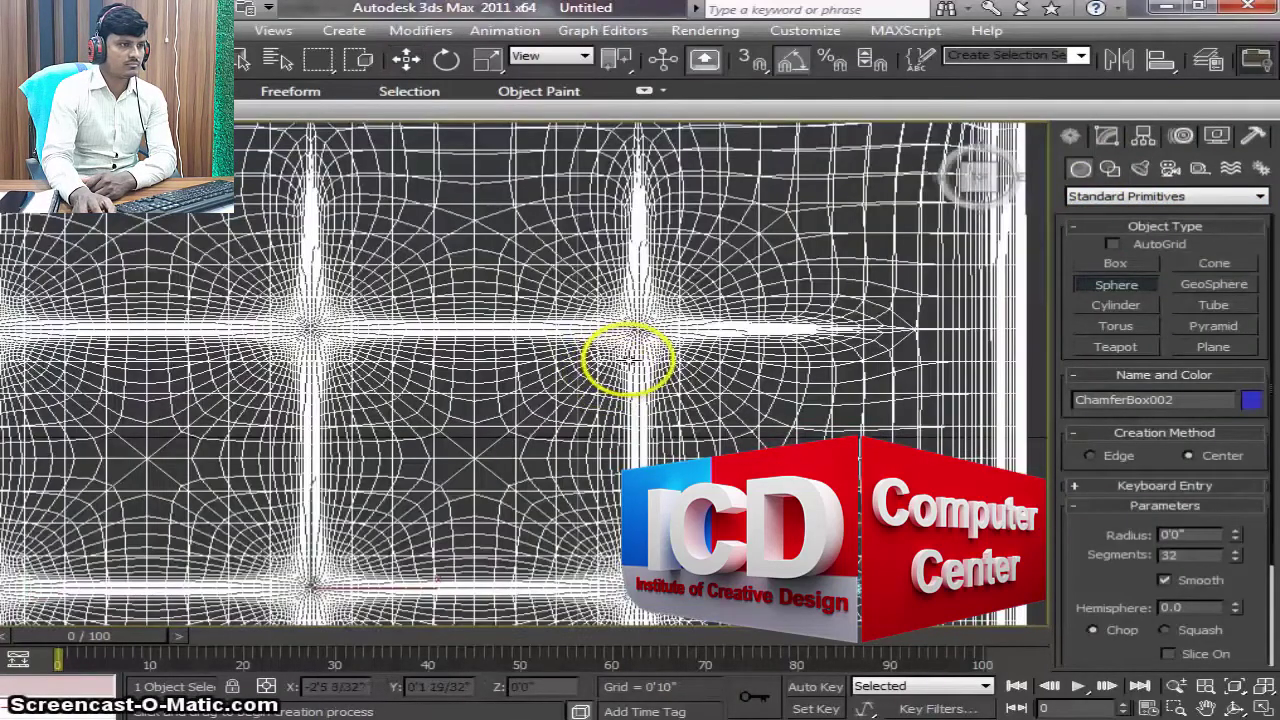
pyautogui.scroll(2, 610, 362)
pyautogui.moveTo(603, 355); pyautogui.dragTo(675, 440)
pyautogui.click(410, 62)
# Step: Raise the sphere slightly along its Y axis above the cushion
pyautogui.scroll(1, 657, 309)
pyautogui.scroll(1, 651, 303)
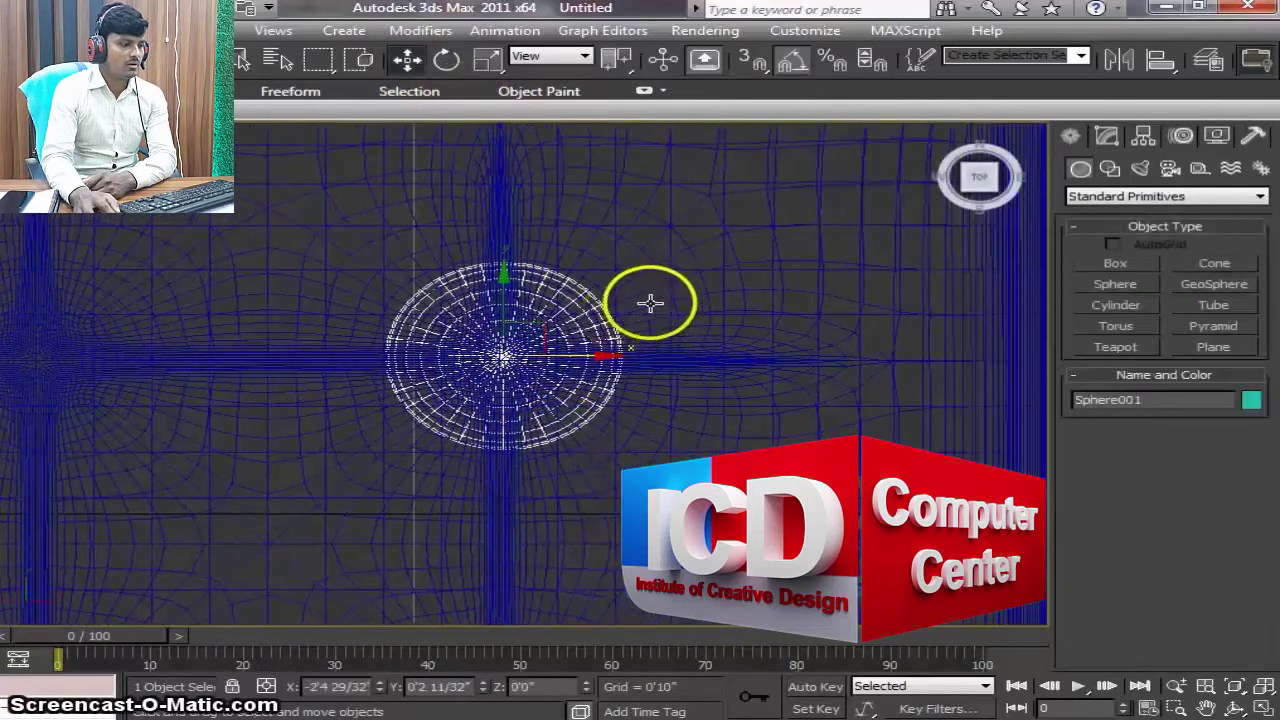
pyautogui.scroll(1, 731, 314)
pyautogui.scroll(1, 722, 360)
pyautogui.scroll(-2, 722, 360)
pyautogui.scroll(-2, 711, 386)
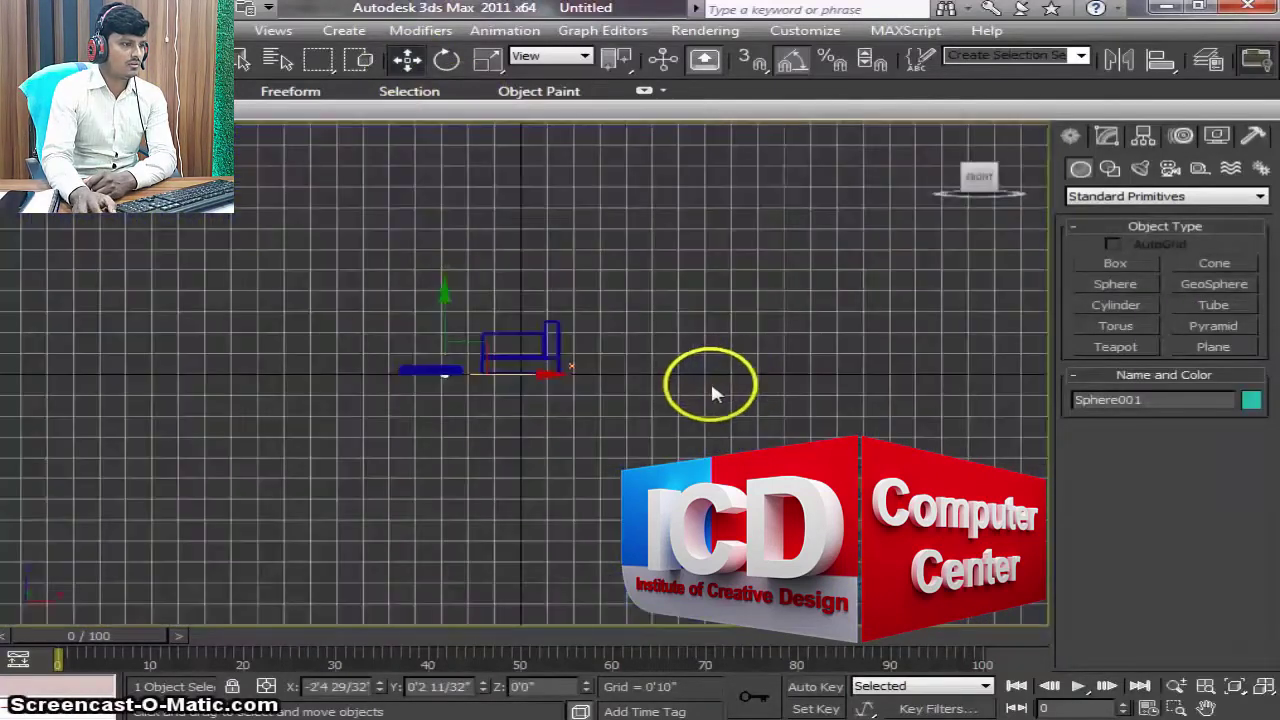
pyautogui.scroll(2, 534, 443)
pyautogui.moveTo(534, 443); pyautogui.dragTo(628, 358, button='middle')
pyautogui.scroll(3, 551, 380)
pyautogui.scroll(3, 591, 549)
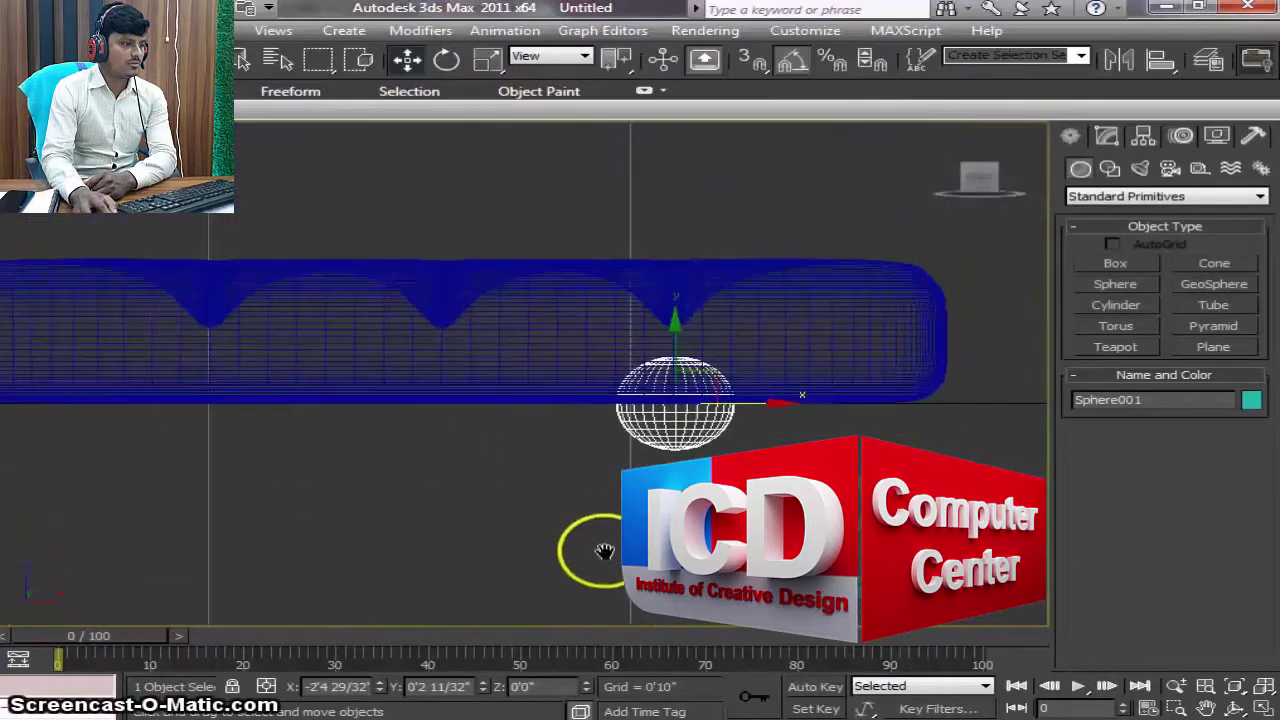
pyautogui.moveTo(675, 307); pyautogui.dragTo(678, 248)
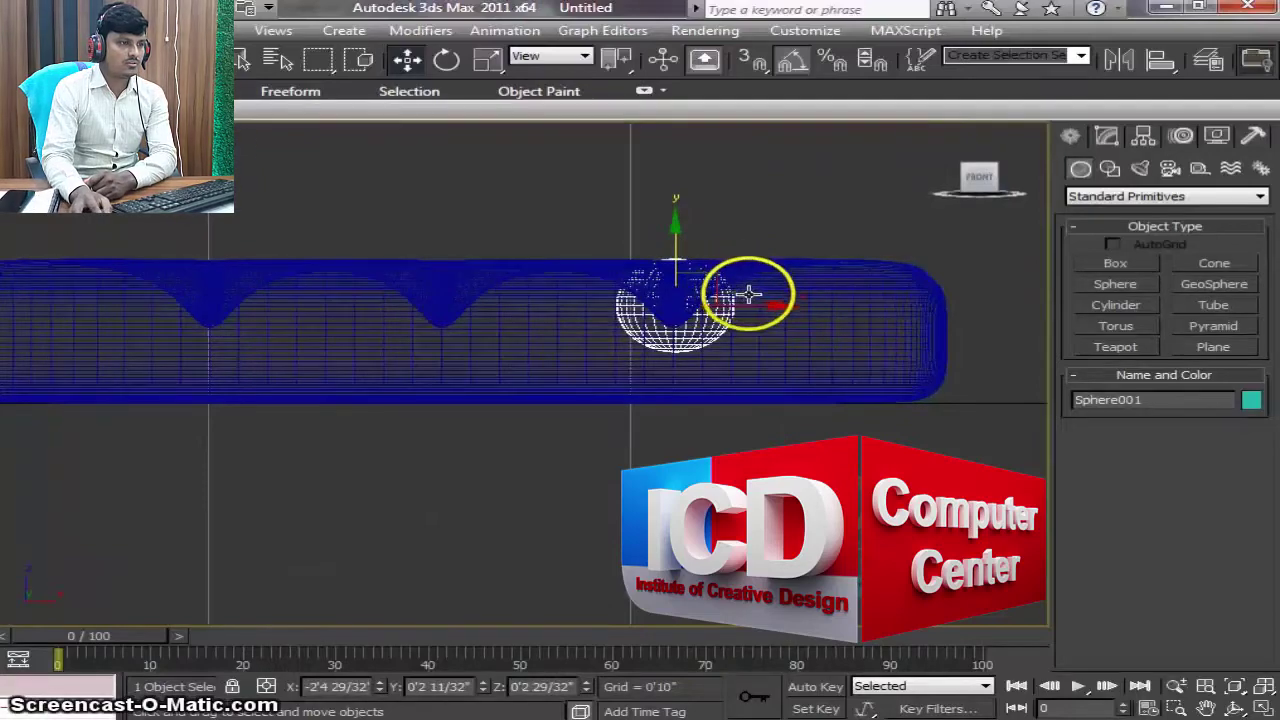
# Step: Orbit with Arc Rotate to look down on the cushion and its button sphere
pyautogui.scroll(2, 738, 288)
pyautogui.moveTo(933, 137)
pyautogui.mouseDown()
pyautogui.moveTo(943, 131)
pyautogui.moveTo(597, 369)
pyautogui.moveTo(643, 463)
pyautogui.moveTo(562, 541)
pyautogui.mouseUp()
pyautogui.scroll(3, 545, 541)
pyautogui.scroll(4, 600, 375)
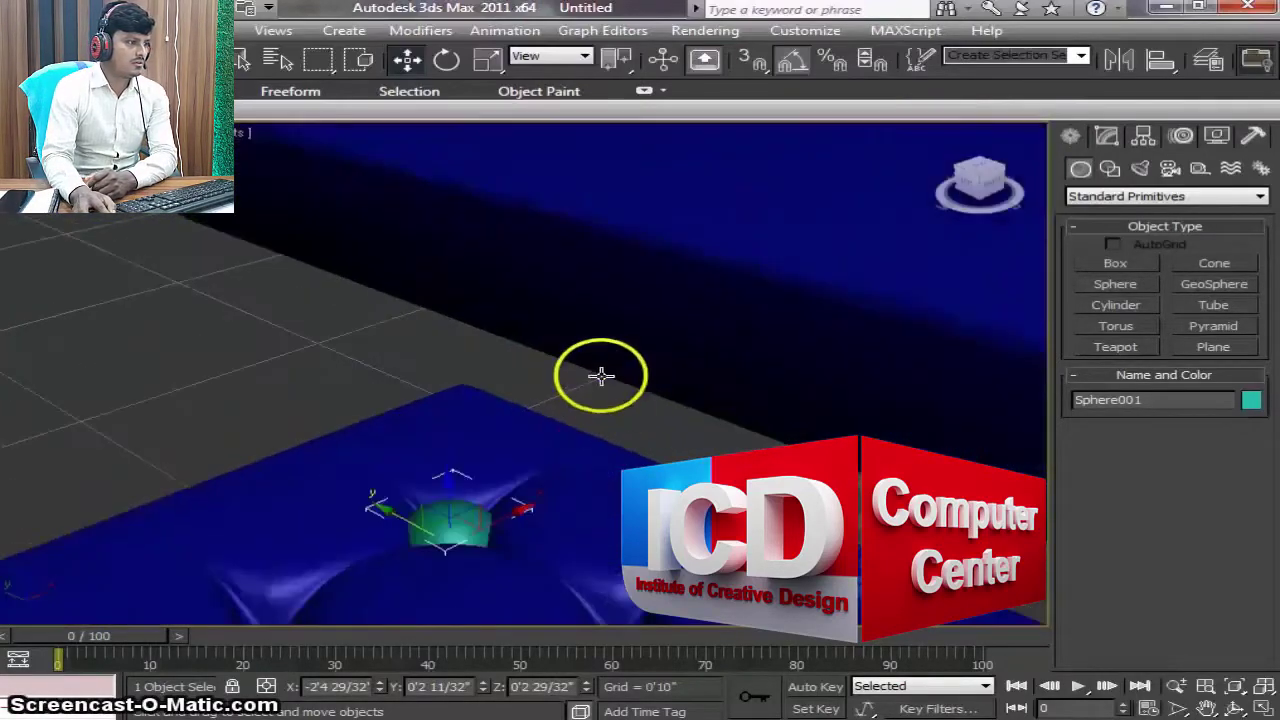
pyautogui.click(1229, 700)
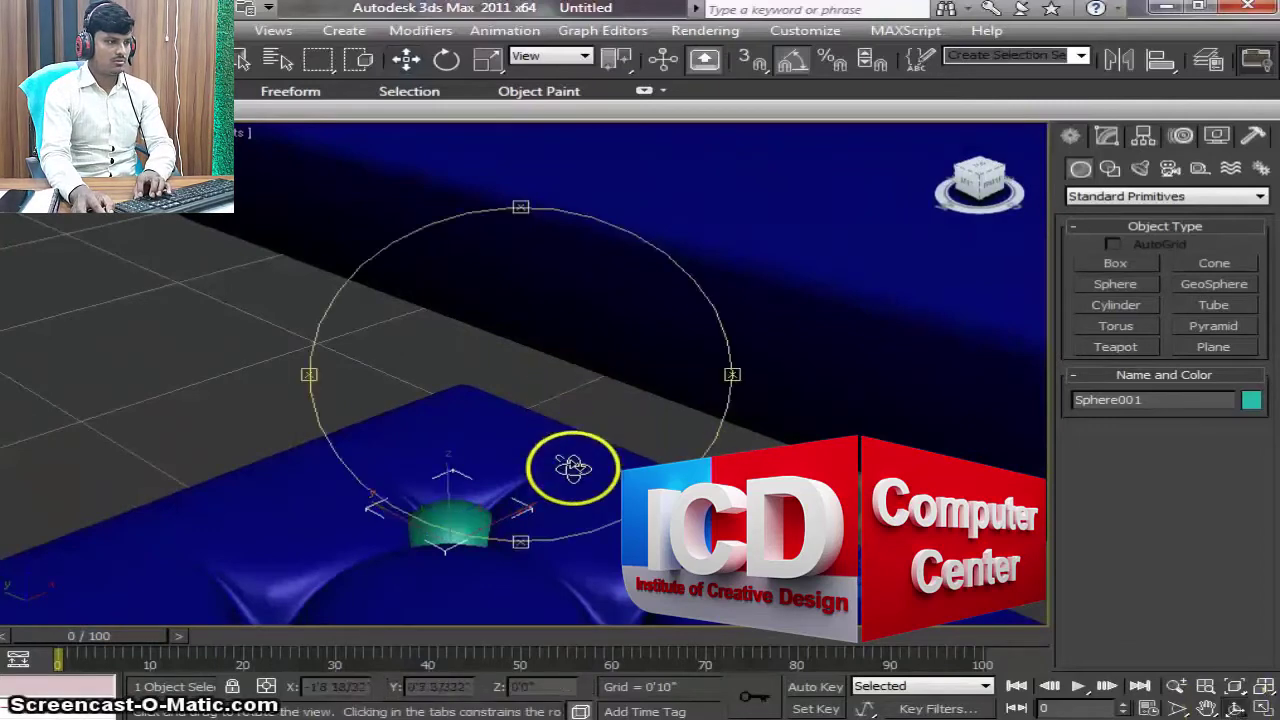
pyautogui.moveTo(571, 463)
pyautogui.mouseDown()
pyautogui.moveTo(568, 530)
pyautogui.moveTo(623, 403)
pyautogui.moveTo(578, 224)
pyautogui.moveTo(586, 194)
pyautogui.mouseUp()
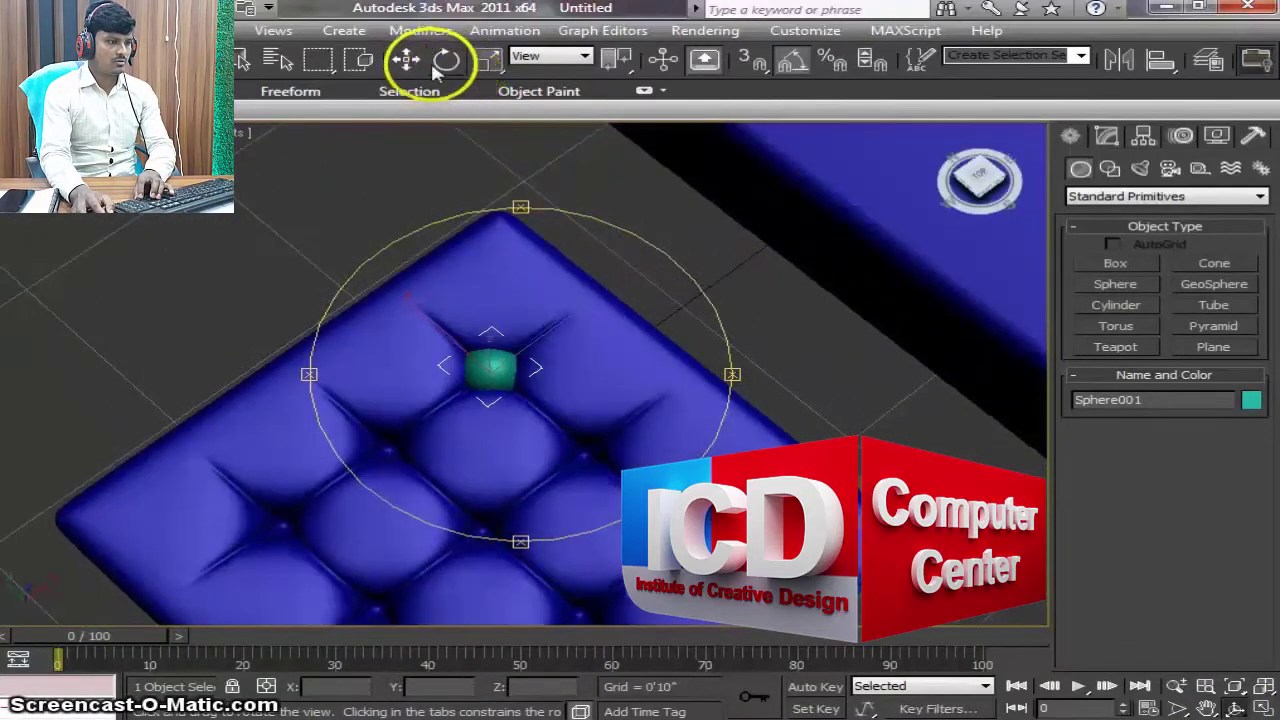
pyautogui.click(406, 59)
# Step: Increase the sphere's radius to 0'1 1/32" and move it up in Front view
pyautogui.click(1106, 138)
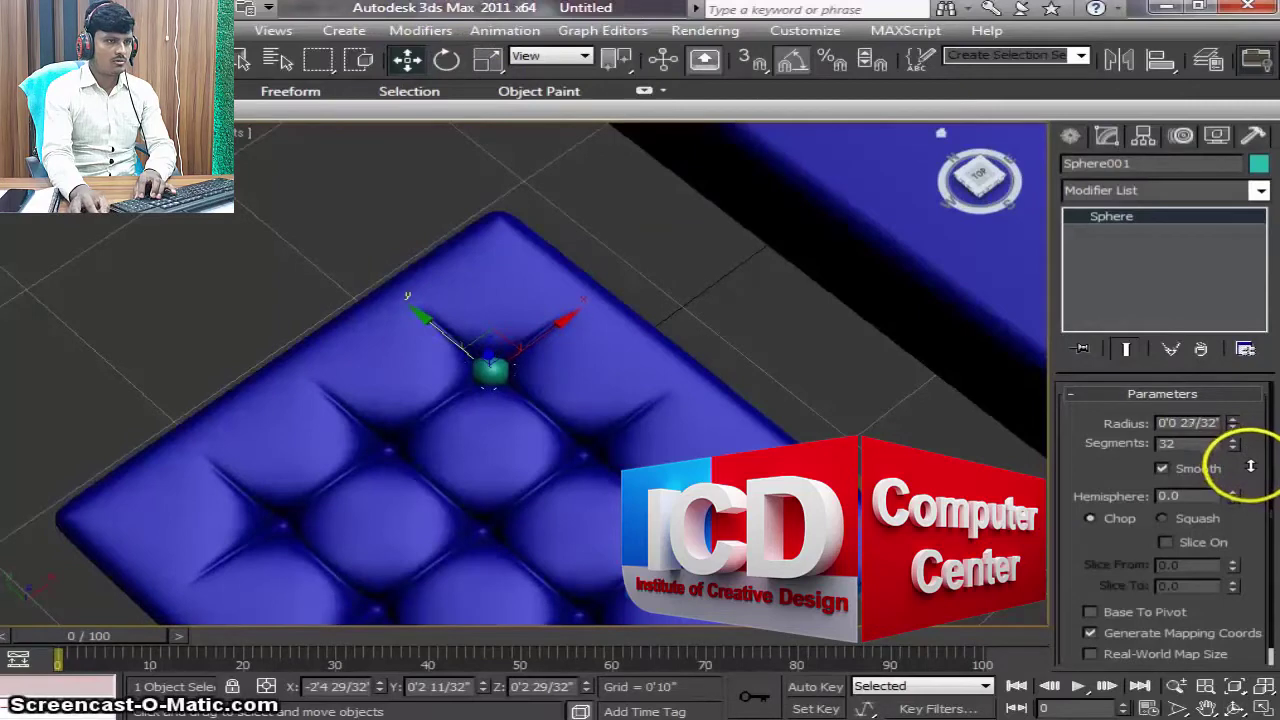
pyautogui.press('f')
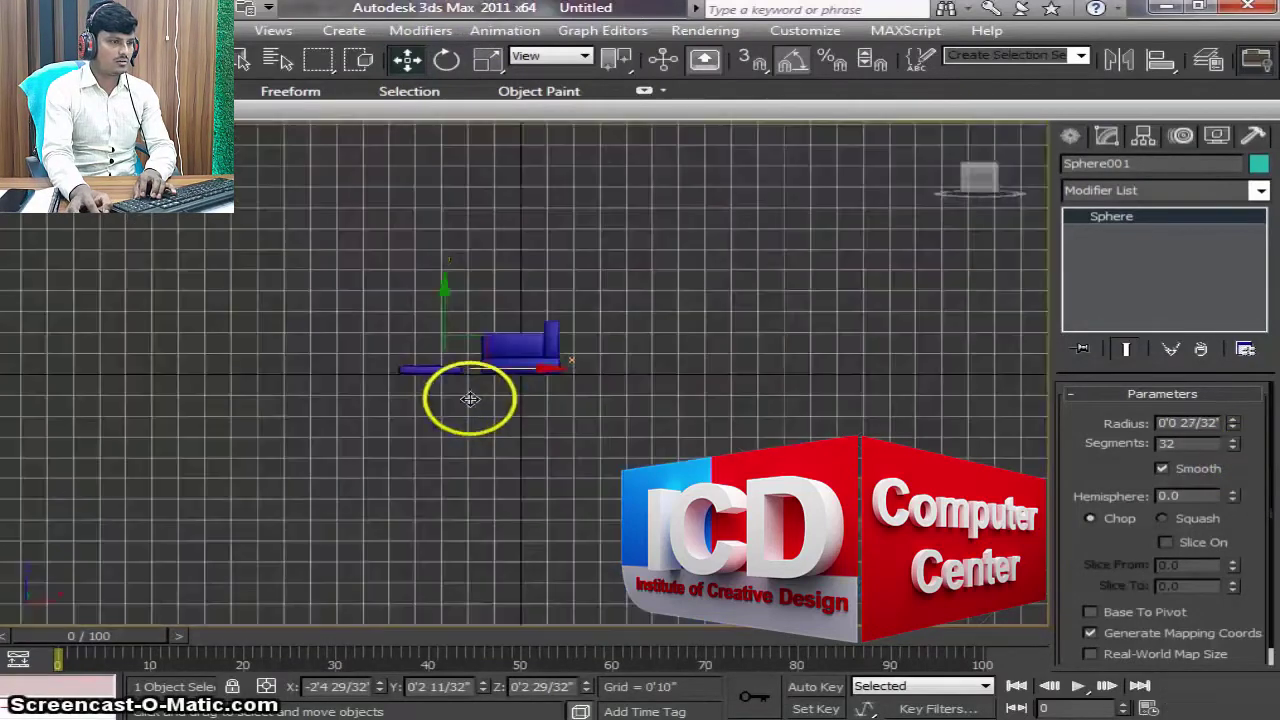
pyautogui.scroll(3, 466, 484)
pyautogui.scroll(3, 580, 303)
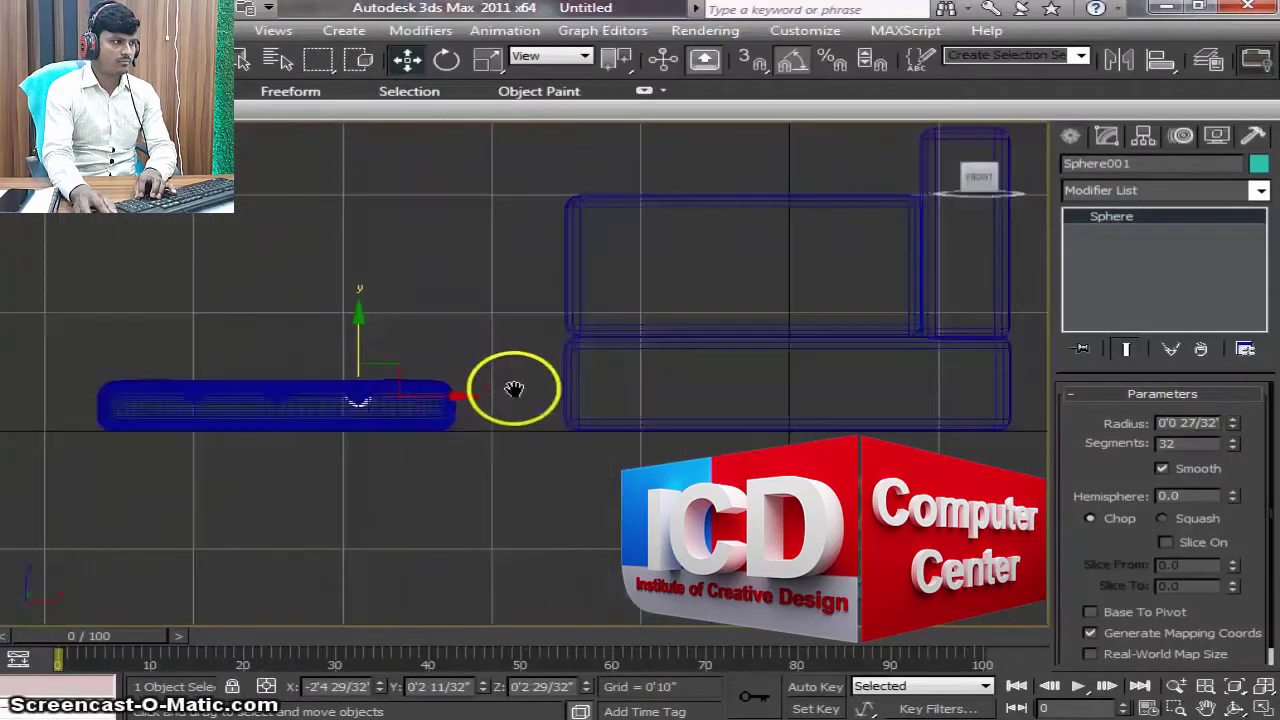
pyautogui.scroll(3, 514, 386)
pyautogui.moveTo(451, 371); pyautogui.dragTo(728, 506, button='middle')
pyautogui.moveTo(480, 314); pyautogui.dragTo(491, 293)
# Step: In Perspective, sink the sphere into its tuft at Z 0'2 30/32"
pyautogui.press('p')
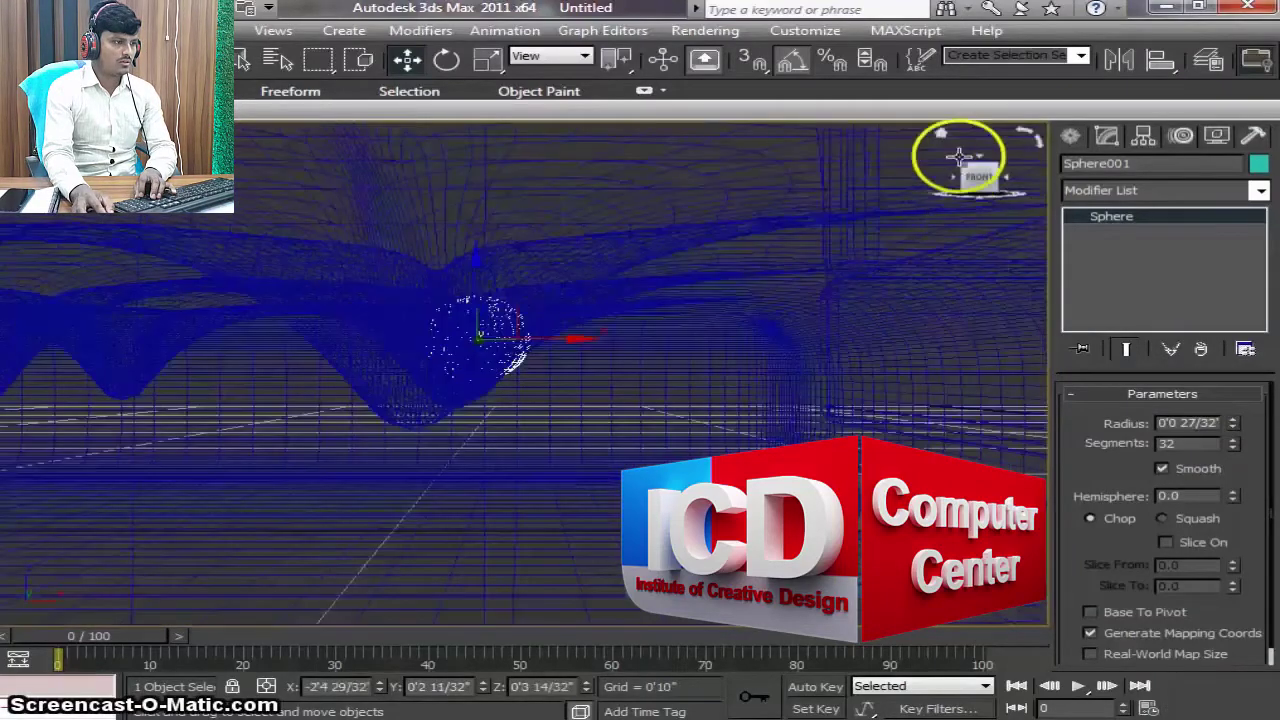
pyautogui.click(937, 134)
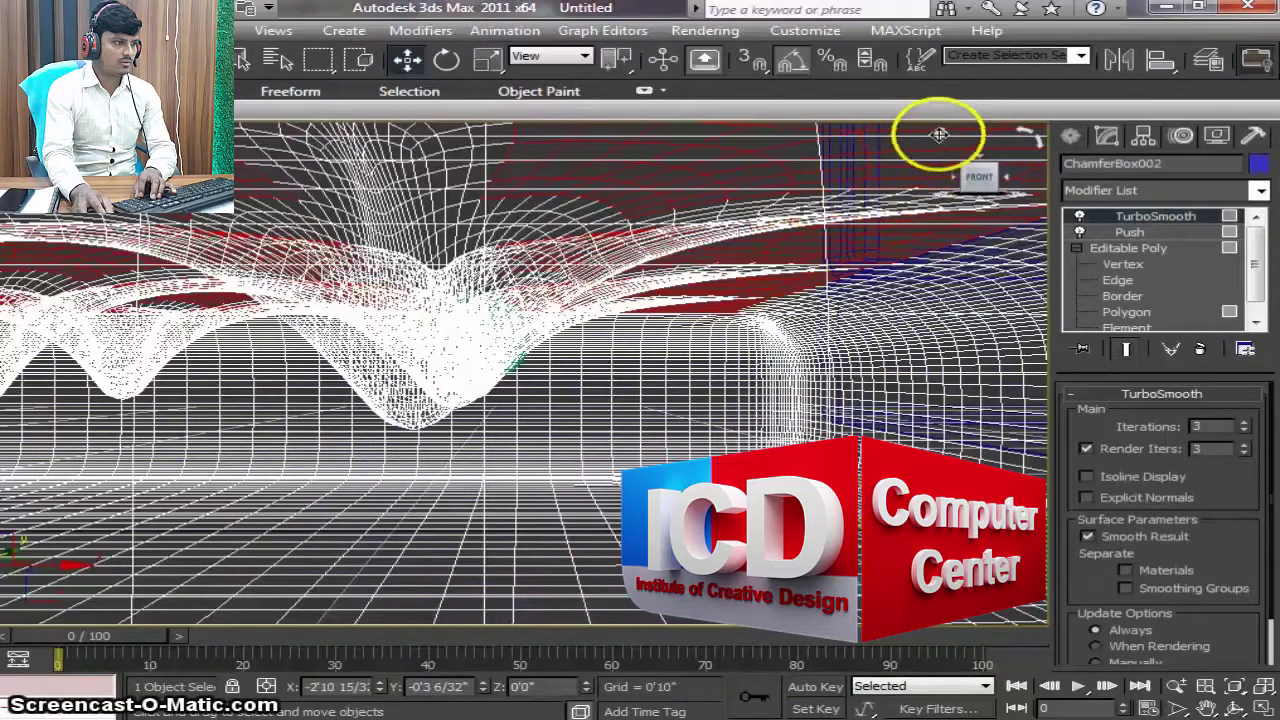
pyautogui.click(938, 134)
pyautogui.scroll(2, 760, 340)
pyautogui.scroll(4, 766, 357)
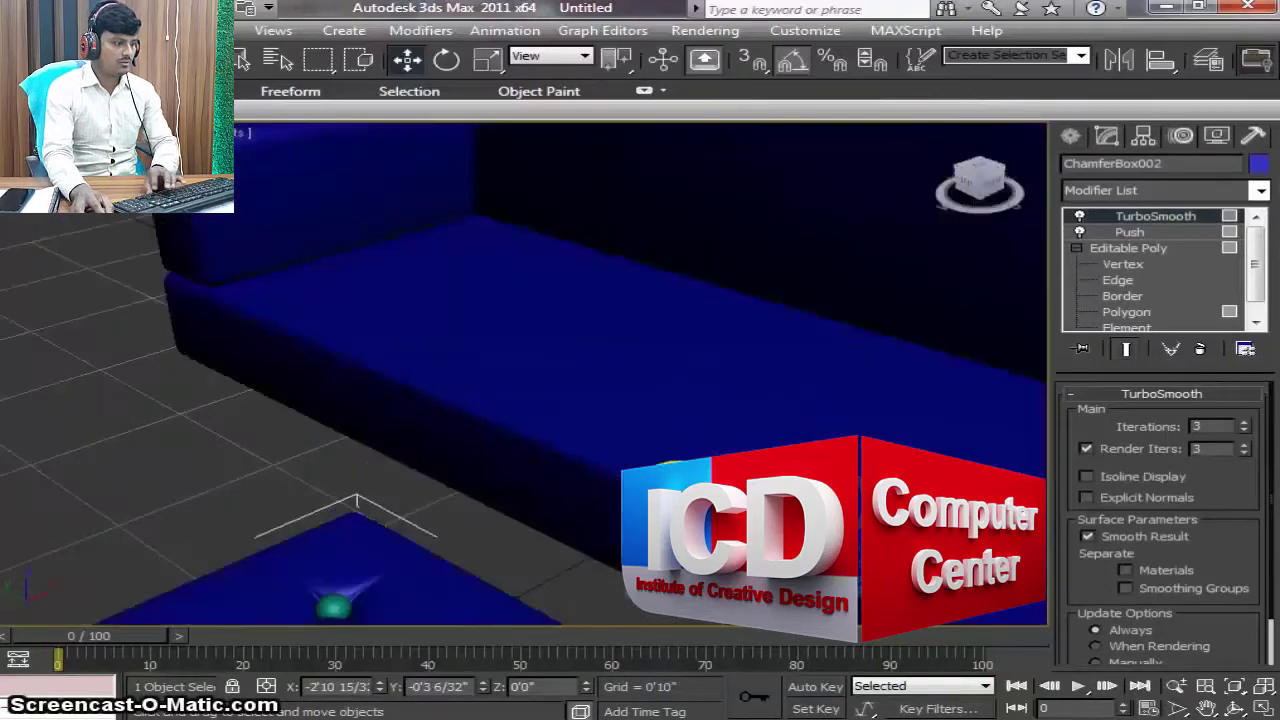
pyautogui.moveTo(613, 534); pyautogui.dragTo(757, 324, button='middle')
pyautogui.keyDown('alt'); pyautogui.moveTo(707, 389); pyautogui.dragTo(1240, 705, button='middle'); pyautogui.keyUp('alt')
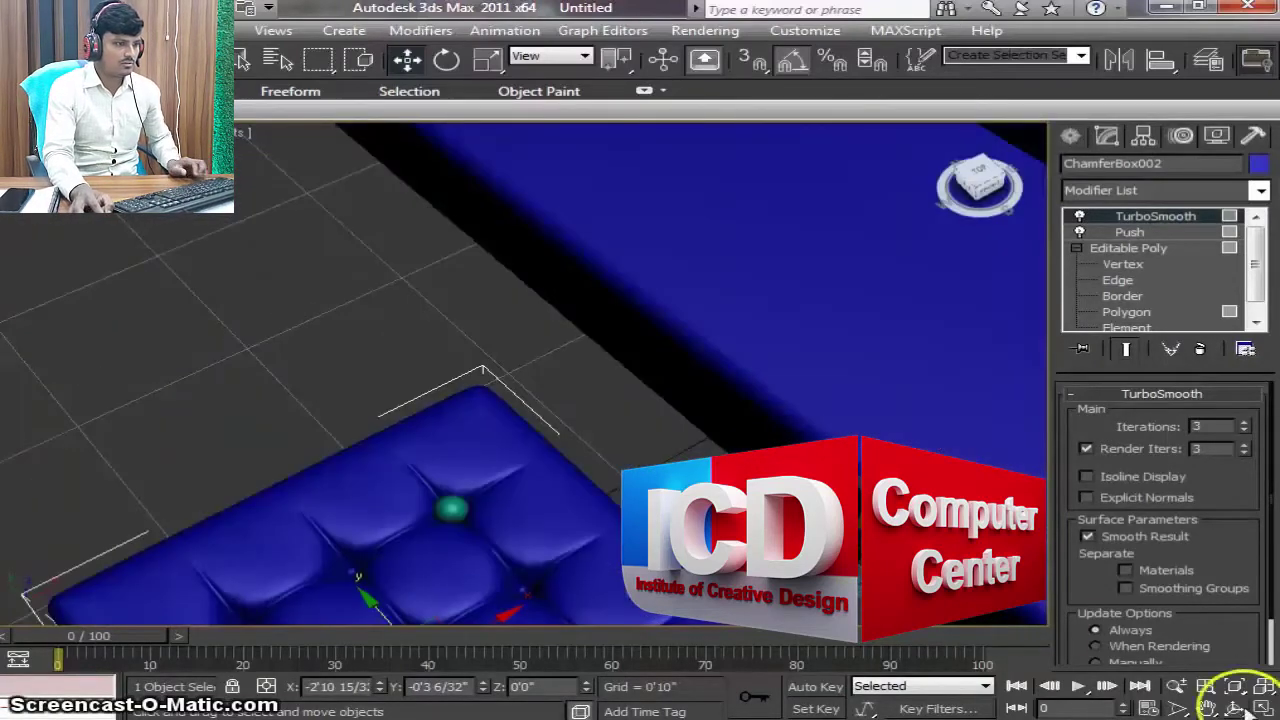
pyautogui.moveTo(1040, 610)
pyautogui.keyDown('alt'); pyautogui.mouseDown(button='middle')
pyautogui.moveTo(757, 377)
pyautogui.moveTo(608, 331)
pyautogui.mouseUp(button='middle'); pyautogui.keyUp('alt')
pyautogui.click(552, 296)
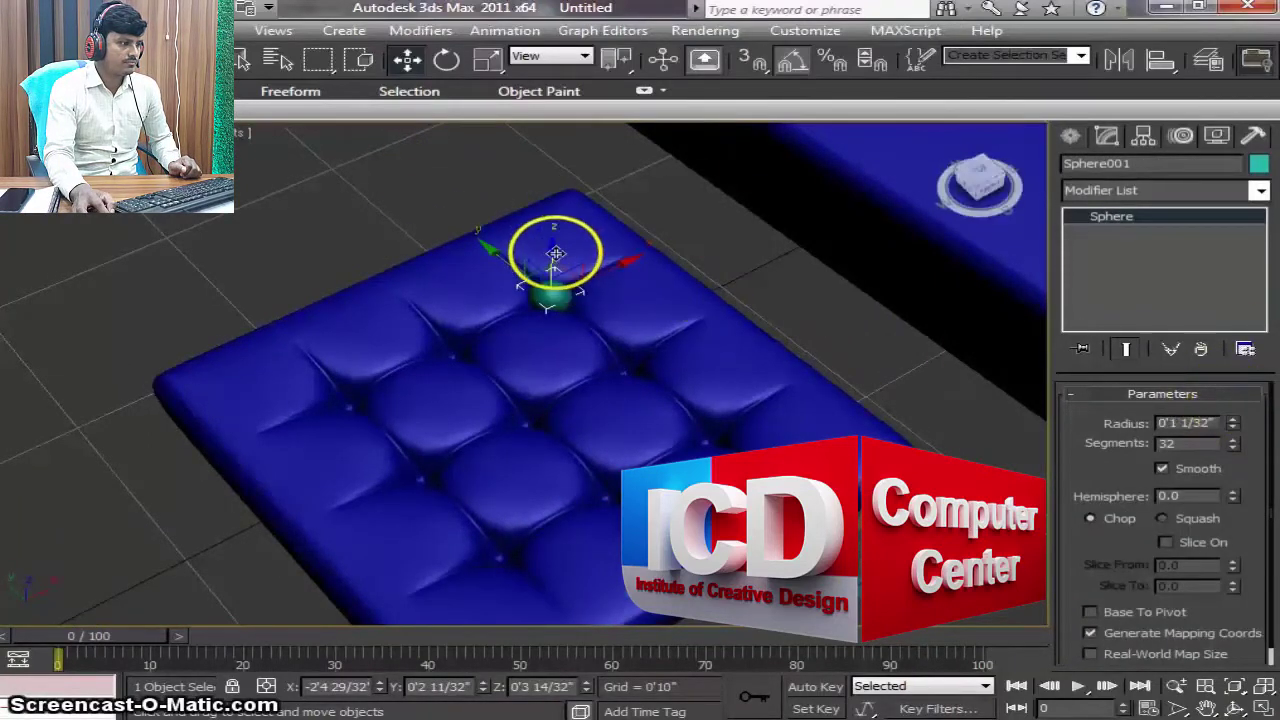
pyautogui.moveTo(554, 252); pyautogui.dragTo(554, 255)
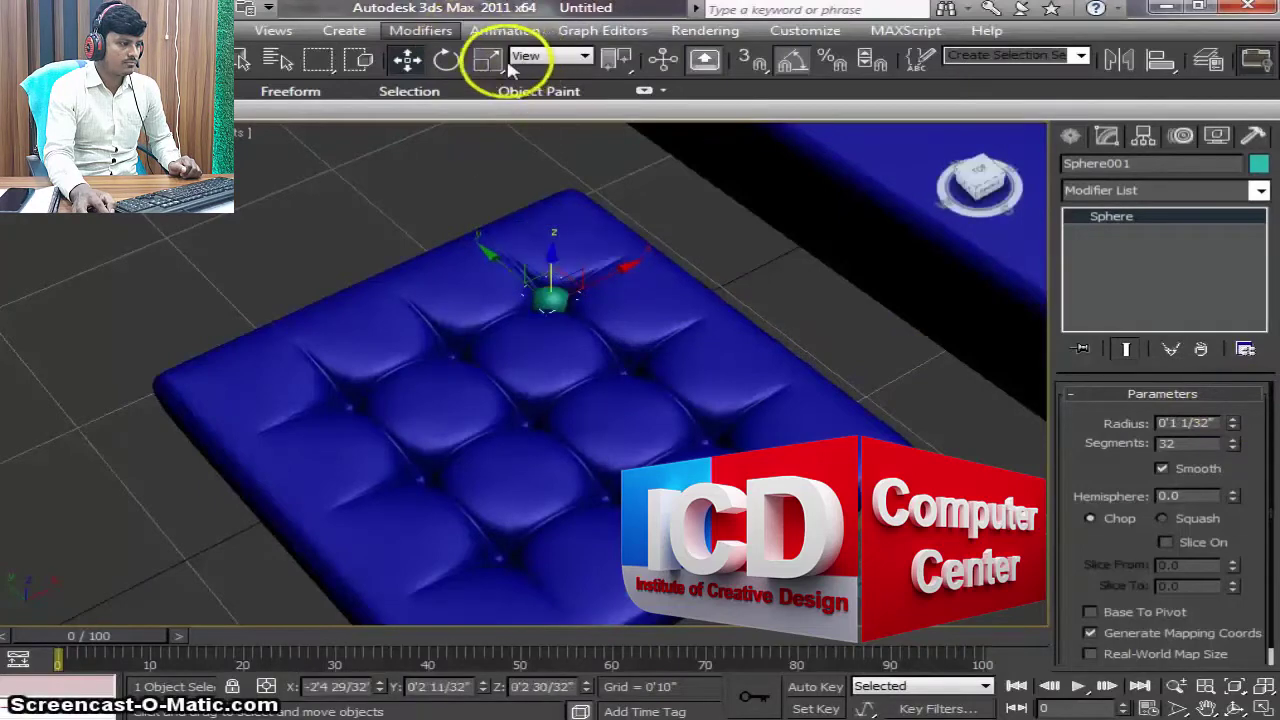
# Step: Scale the sphere back down to a radius of about 0'0 27/32" in Top view
pyautogui.click(497, 59)
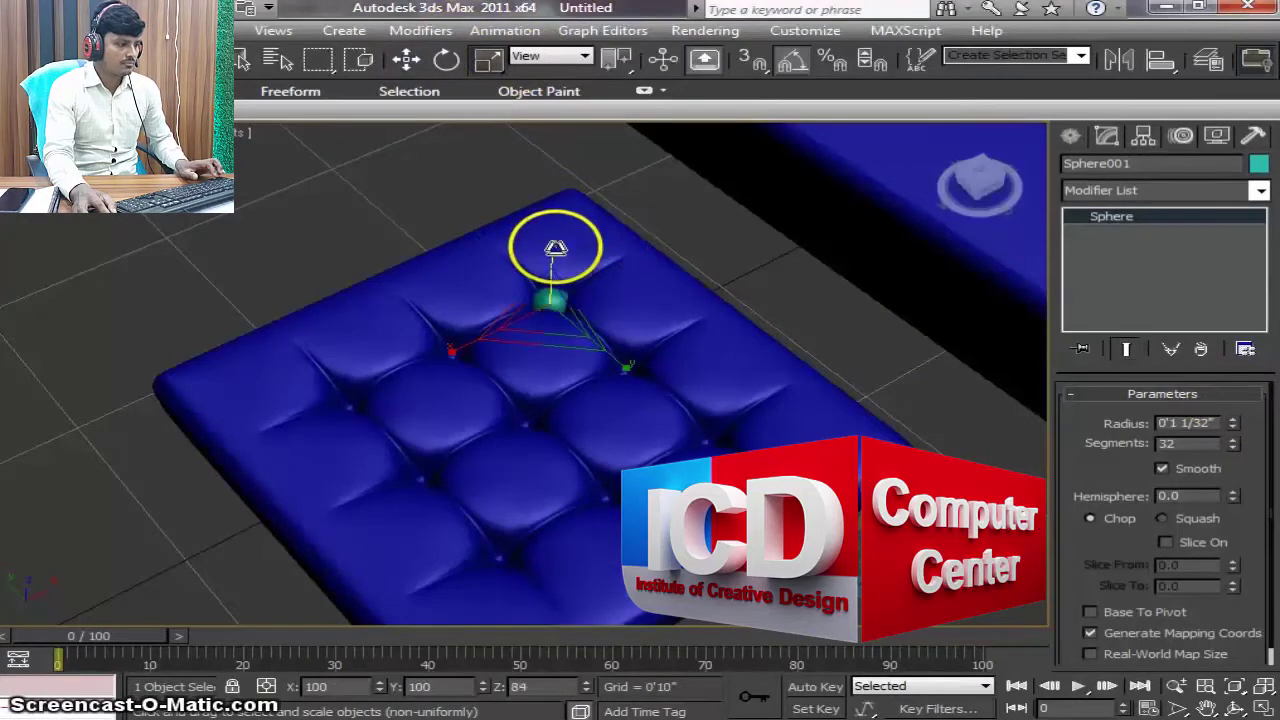
pyautogui.click(407, 59)
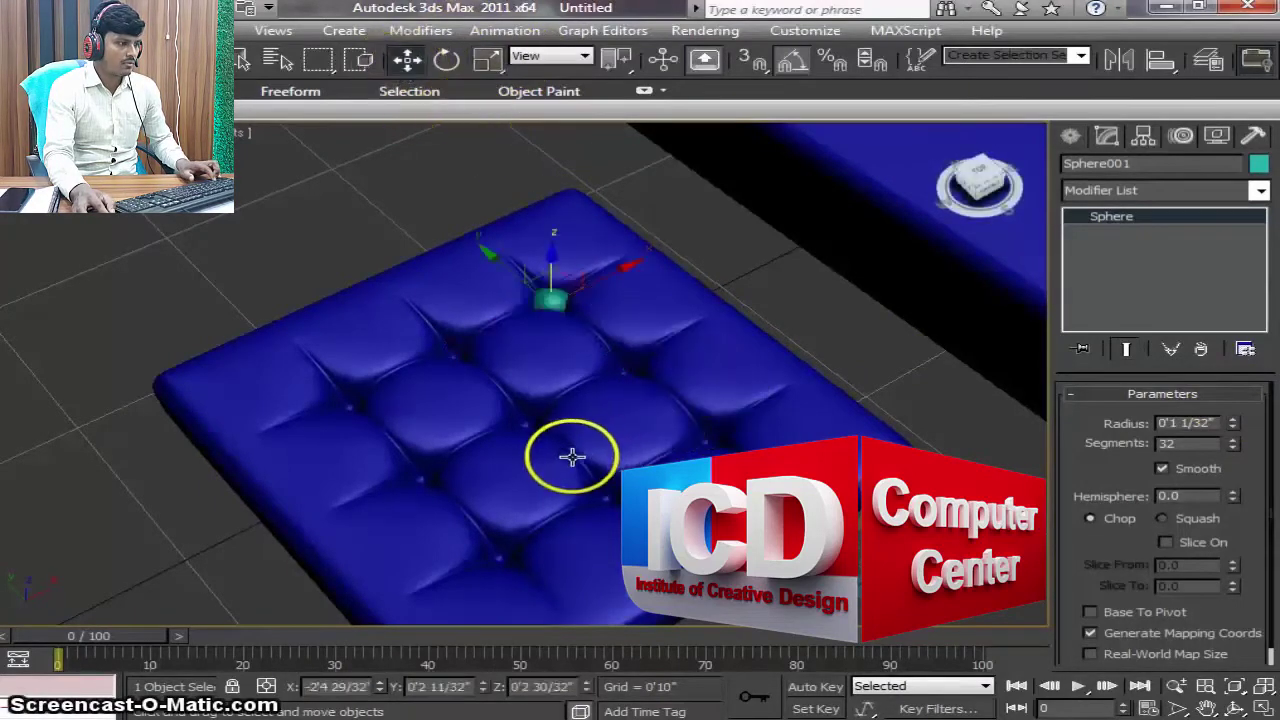
pyautogui.press('t')
pyautogui.scroll(5, 786, 423)
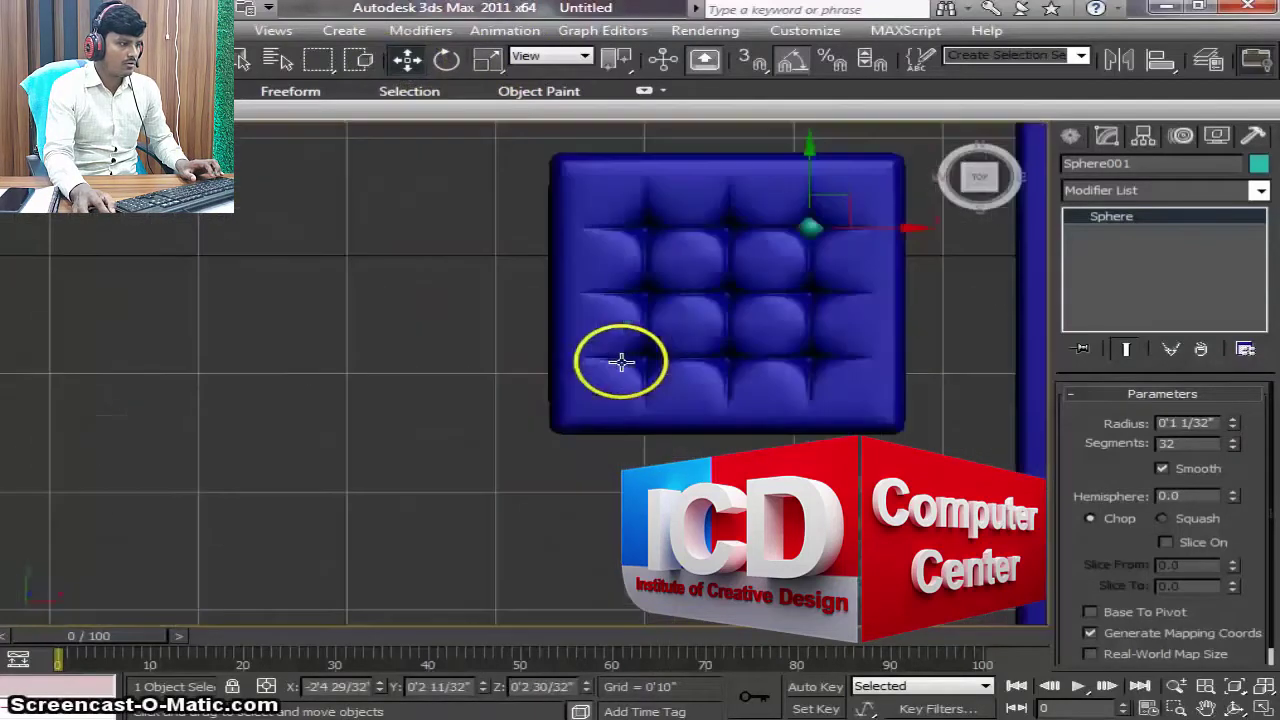
pyautogui.moveTo(614, 363)
pyautogui.mouseDown(button='middle')
pyautogui.moveTo(443, 549)
pyautogui.moveTo(547, 440)
pyautogui.mouseUp(button='middle')
pyautogui.scroll(5, 443, 549)
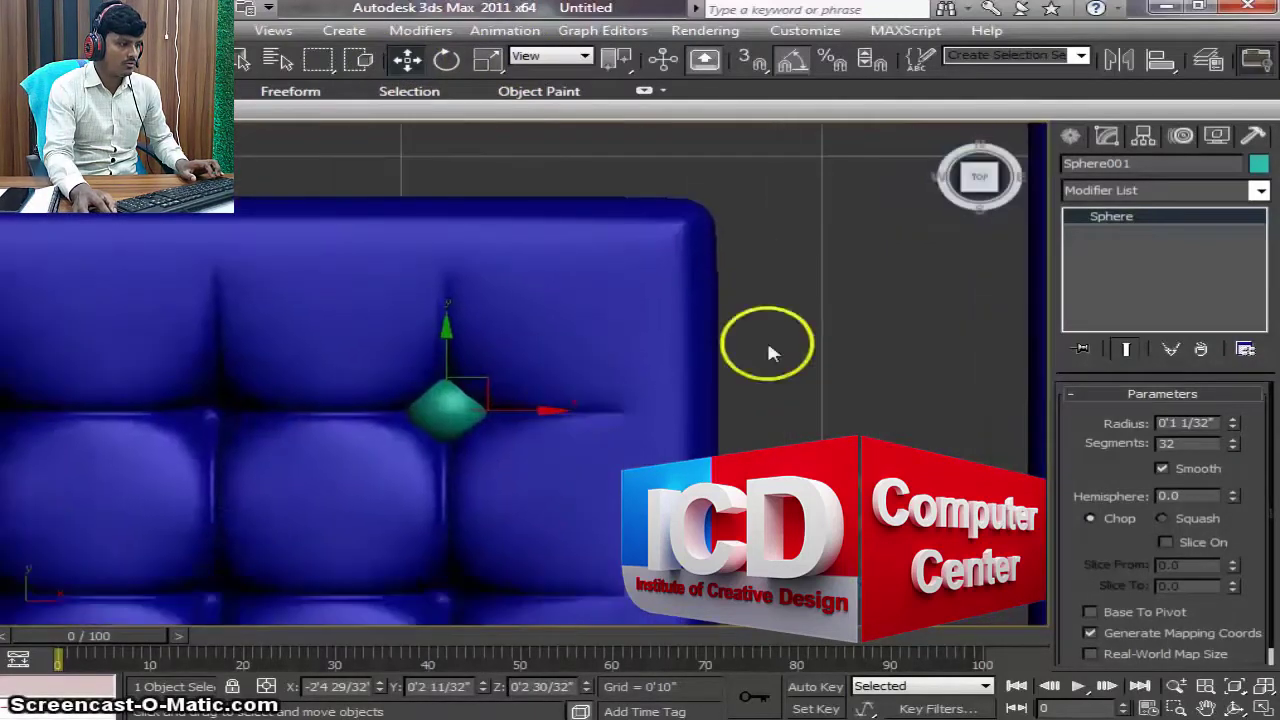
pyautogui.click(490, 60)
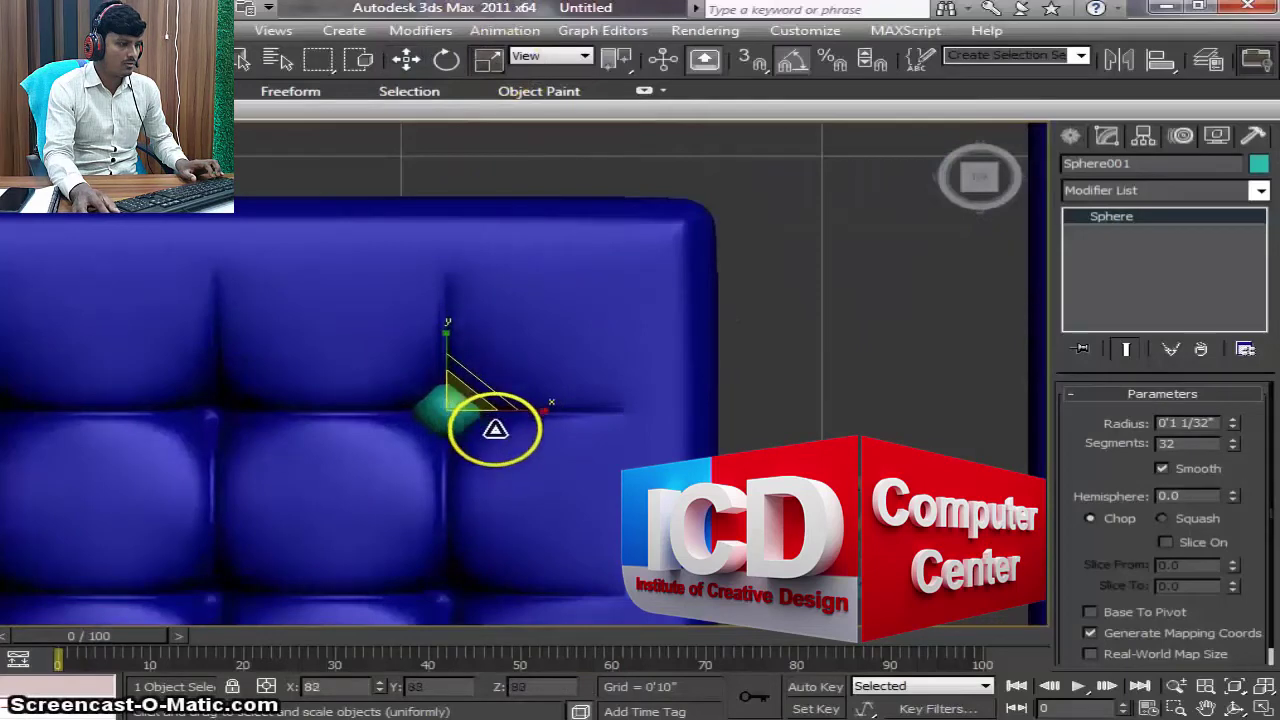
pyautogui.click(406, 60)
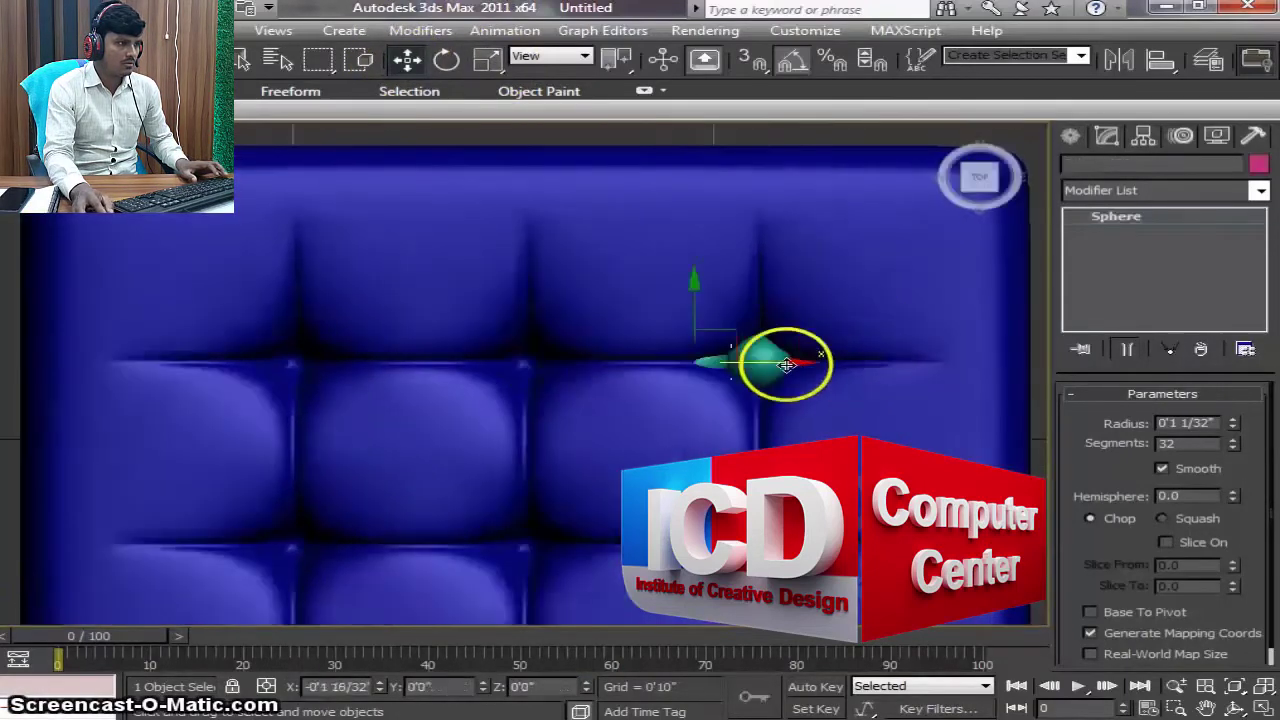
# Step: Shift-drag the sphere along X to copy it as Sphere002 at the neighbouring tuft
pyautogui.keyDown('shift'); pyautogui.moveTo(787, 365); pyautogui.dragTo(617, 357); pyautogui.keyUp('shift')
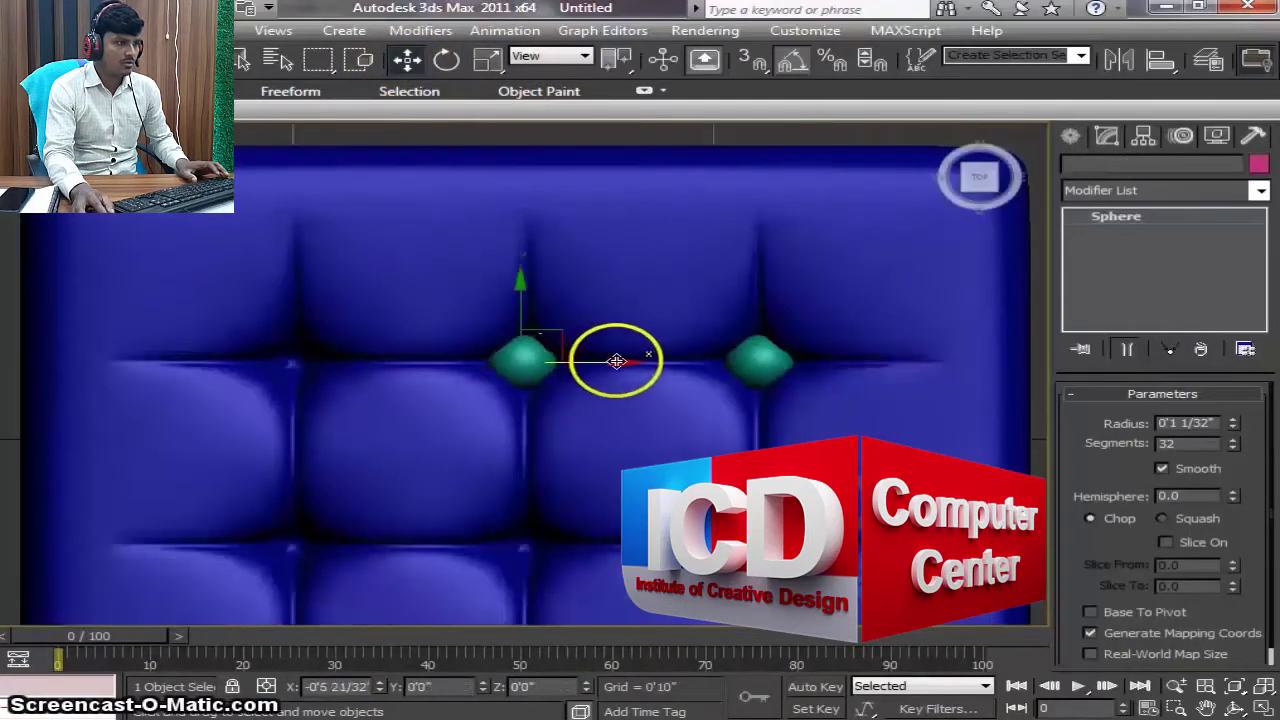
pyautogui.click(735, 450)
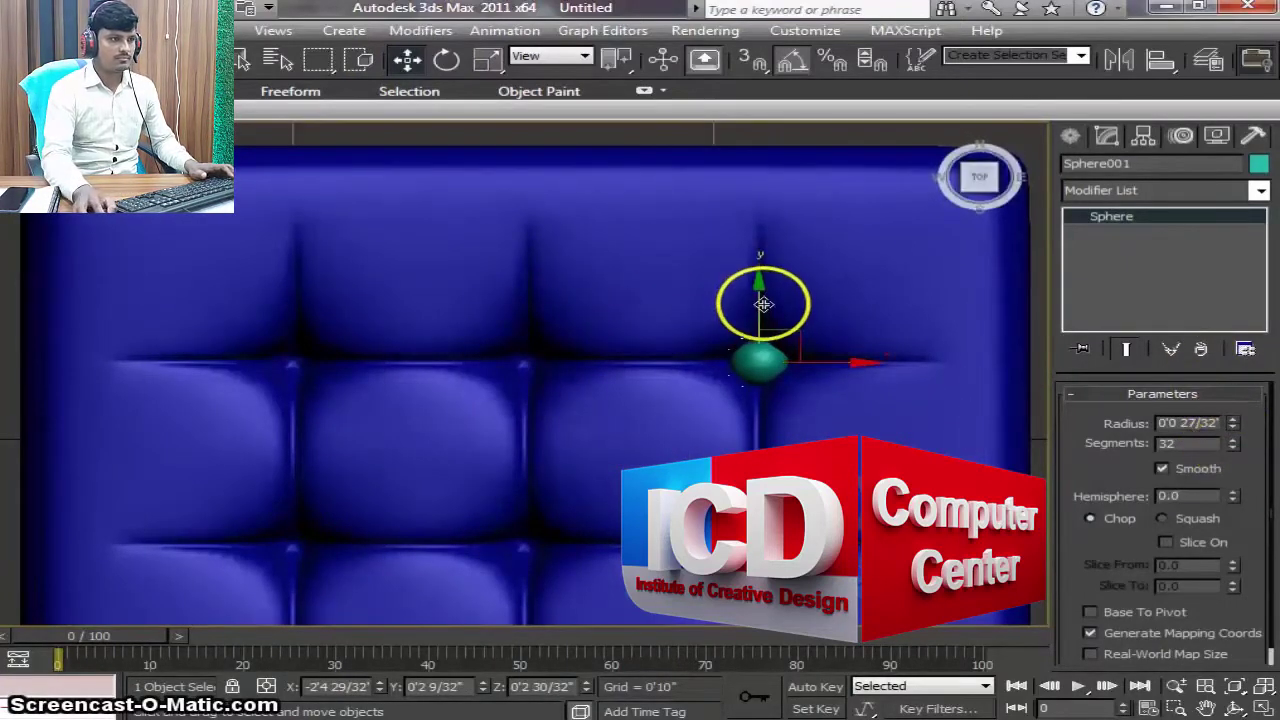
pyautogui.moveTo(763, 306); pyautogui.dragTo(763, 308)
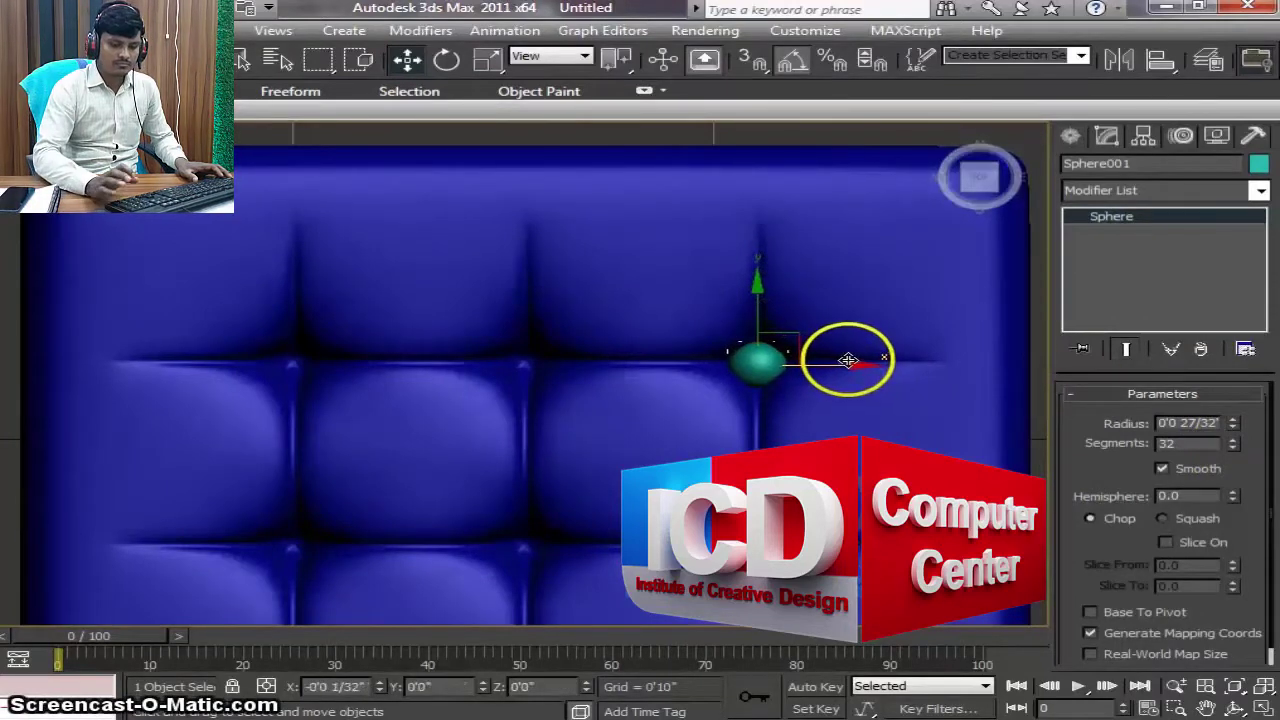
pyautogui.keyDown('shift'); pyautogui.moveTo(849, 362); pyautogui.dragTo(608, 357); pyautogui.keyUp('shift')
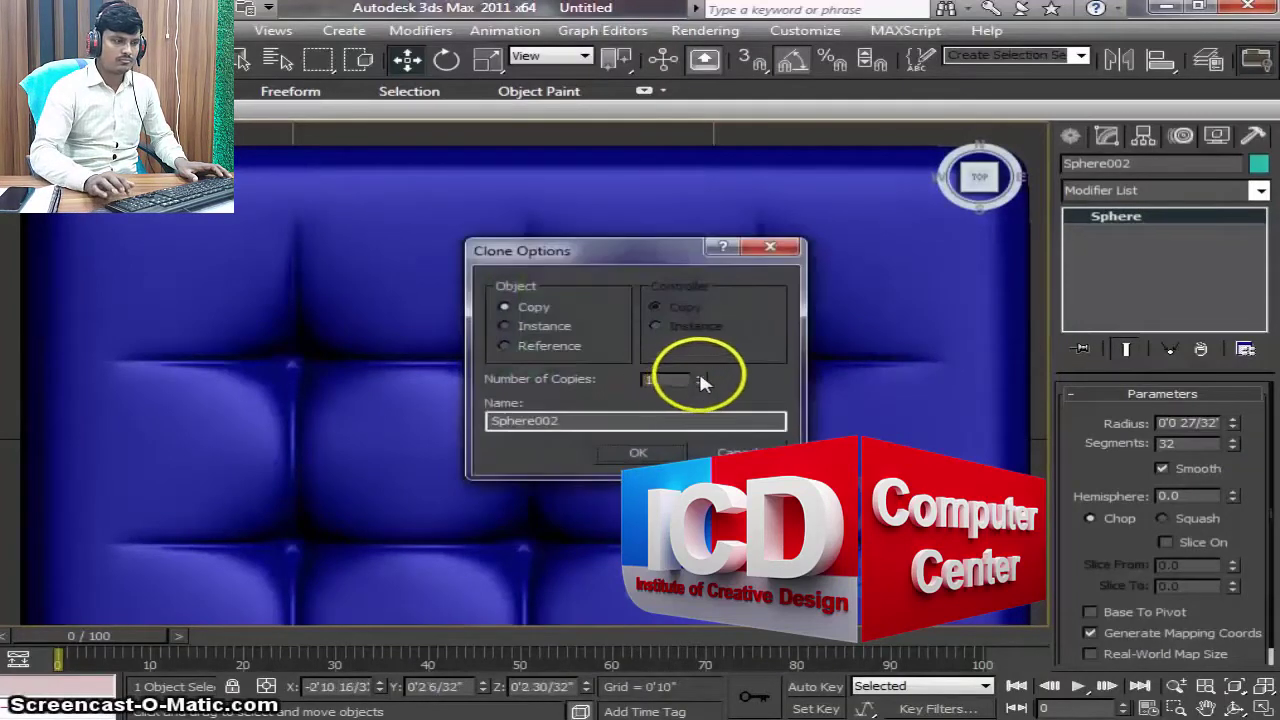
# Step: Confirm the sphere copy and group the row of three spheres as Group001
pyautogui.click(676, 455)
pyautogui.moveTo(528, 360); pyautogui.dragTo(486, 285, button='middle')
pyautogui.keyDown('ctrl'); pyautogui.click(486, 285); pyautogui.keyUp('ctrl')
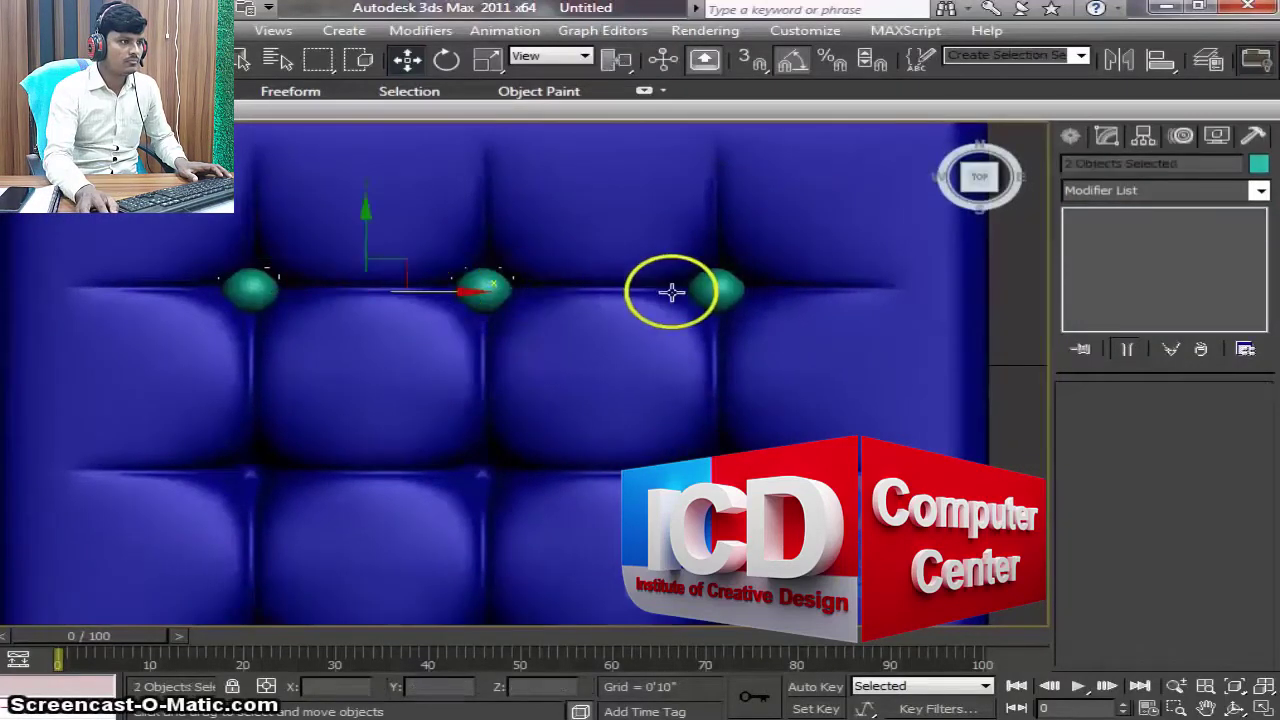
pyautogui.keyDown('ctrl'); pyautogui.click(710, 287); pyautogui.keyUp('ctrl')
pyautogui.click(245, 30)
pyautogui.click(270, 50)
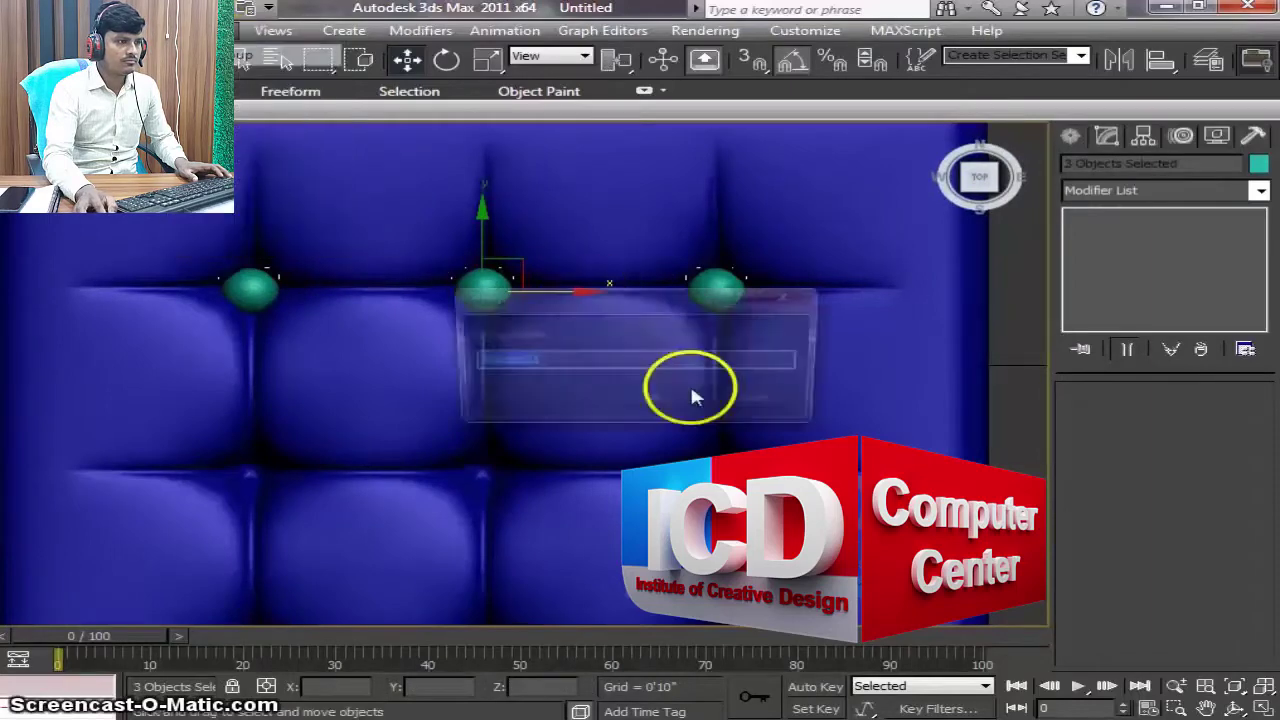
pyautogui.click(651, 405)
# Step: Copy the sphere group down into two more rows, Group002 and Group003
pyautogui.keyDown('shift'); pyautogui.moveTo(484, 240); pyautogui.dragTo(523, 419); pyautogui.keyUp('shift')
pyautogui.click(711, 364)
pyautogui.click(637, 451)
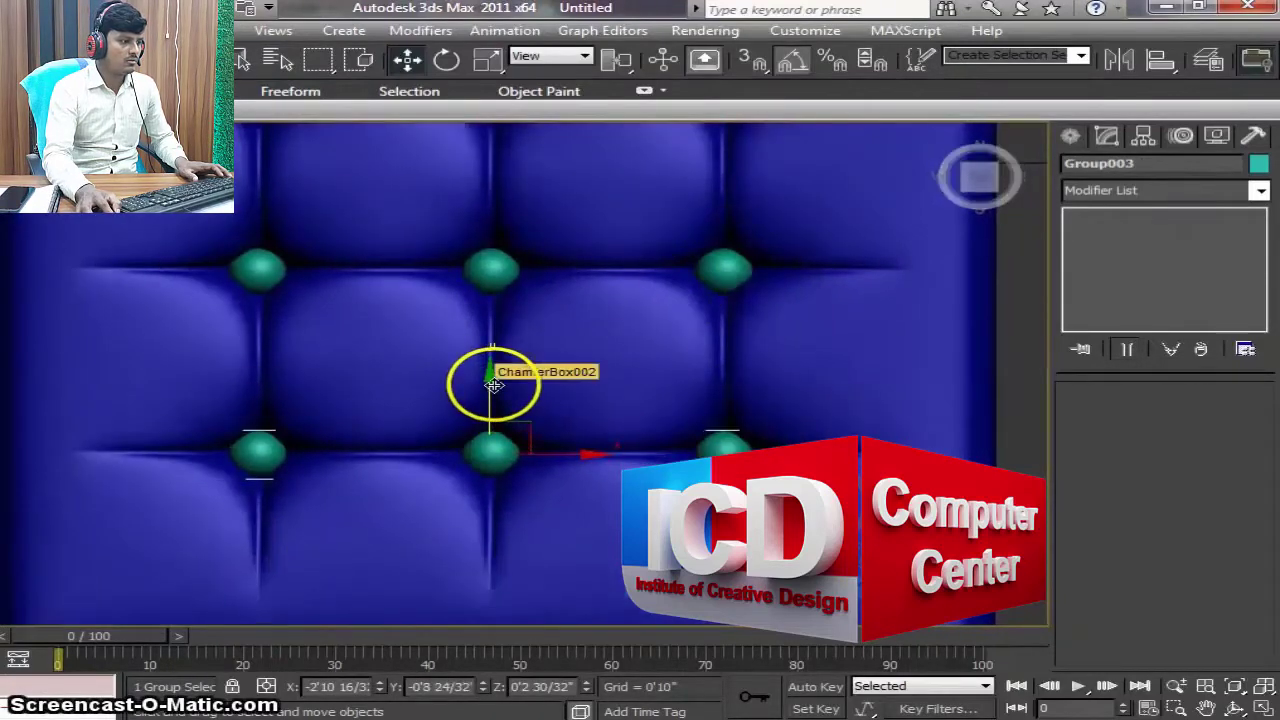
# Step: Select the cushion, then Ctrl-select three green sphere groups together
pyautogui.click(494, 385)
pyautogui.click(490, 408)
pyautogui.keyDown('ctrl'); pyautogui.click(491, 289); pyautogui.keyUp('ctrl')
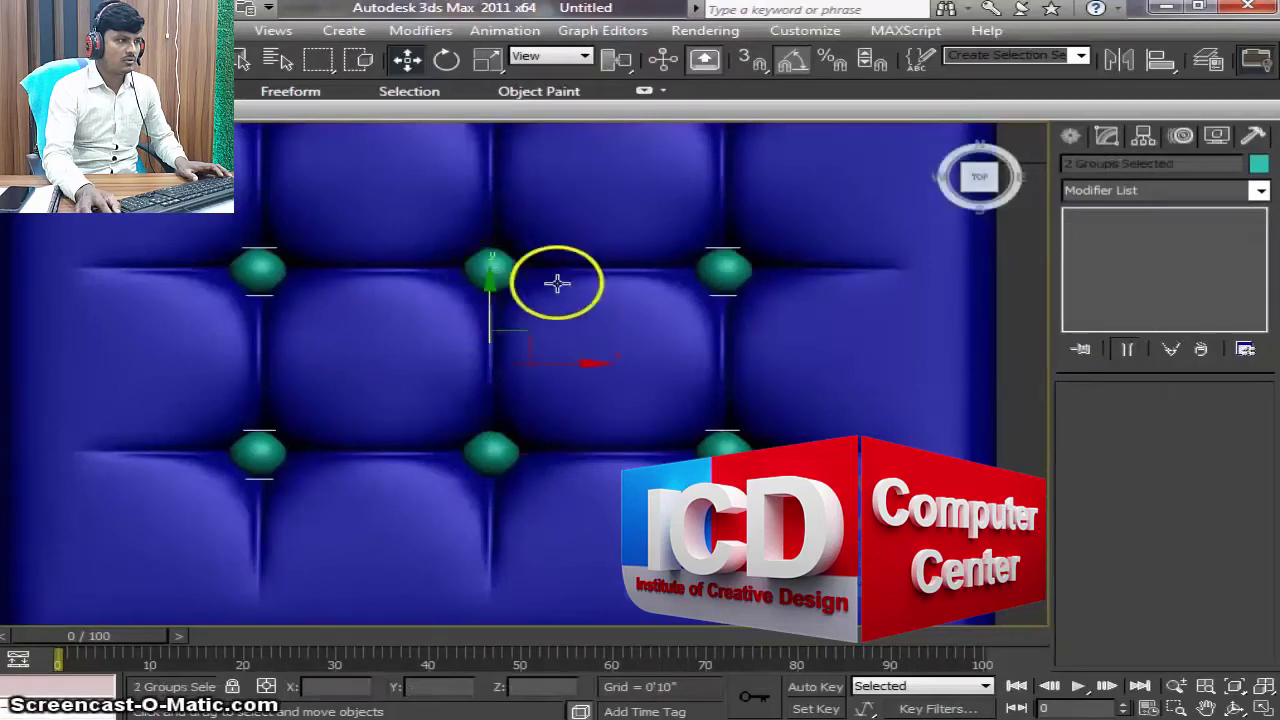
pyautogui.keyDown('ctrl'); pyautogui.click(475, 255); pyautogui.keyUp('ctrl')
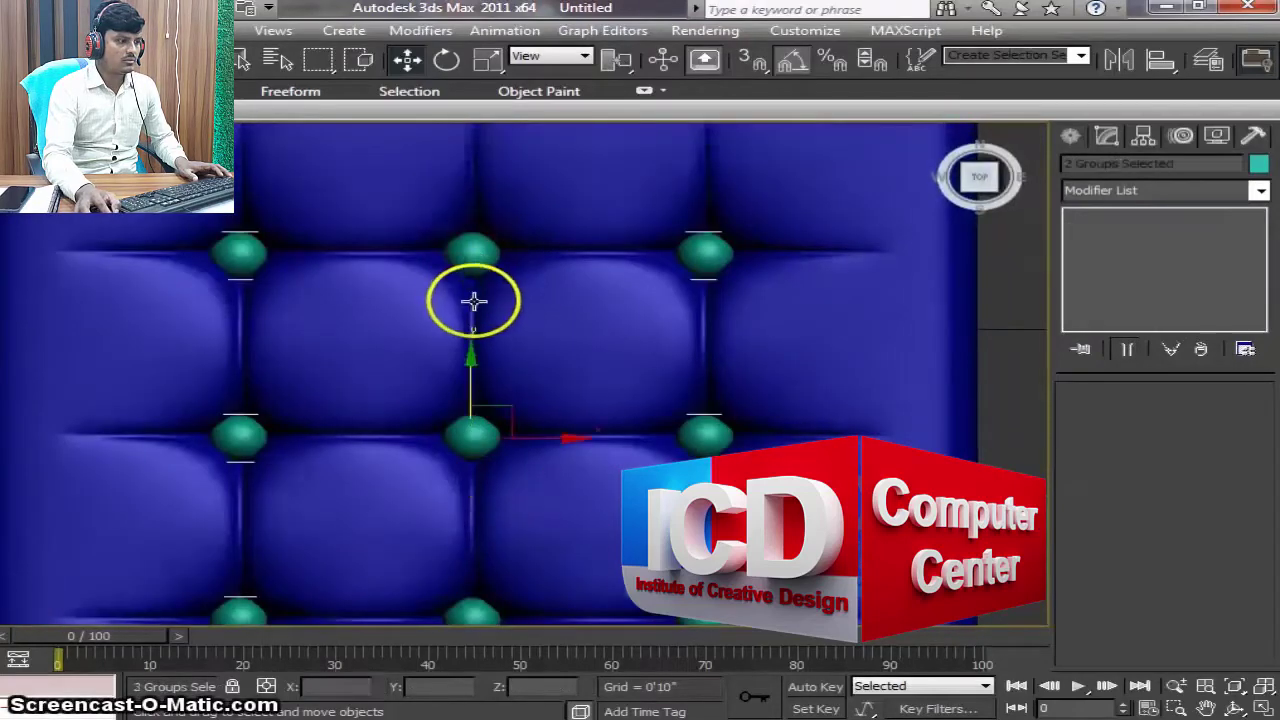
pyautogui.scroll(-3, 475, 300)
pyautogui.scroll(-3, 508, 400)
pyautogui.scroll(-3, 514, 478)
# Step: Nudge the selected tuft spheres slightly upward
pyautogui.scroll(-2, 540, 462)
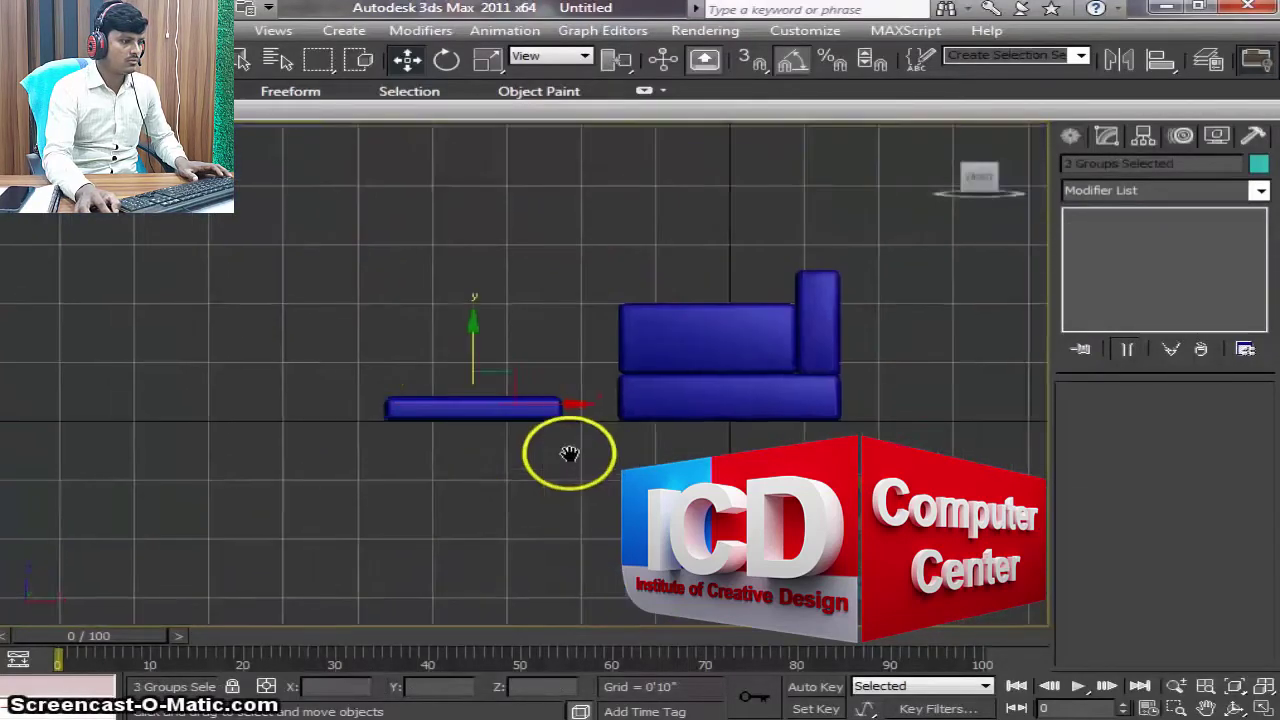
pyautogui.scroll(3, 569, 454)
pyautogui.scroll(1, 514, 437)
pyautogui.scroll(3, 534, 423)
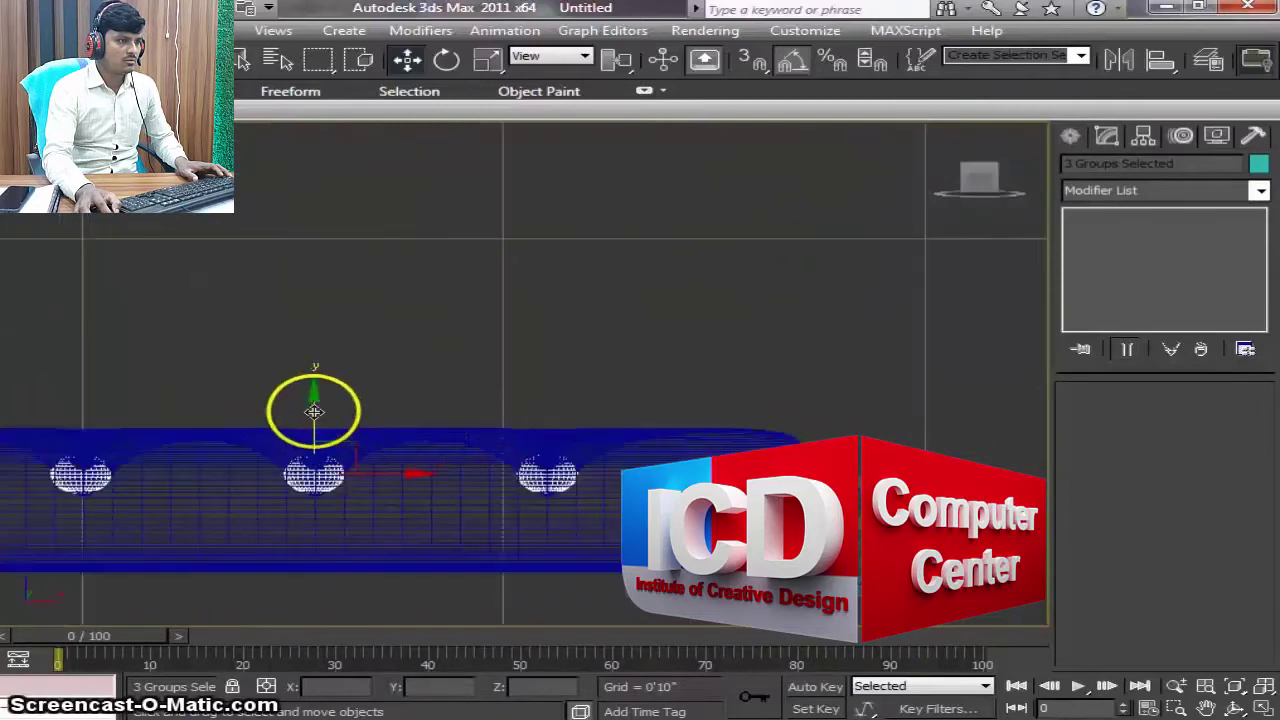
pyautogui.moveTo(314, 411); pyautogui.dragTo(324, 401)
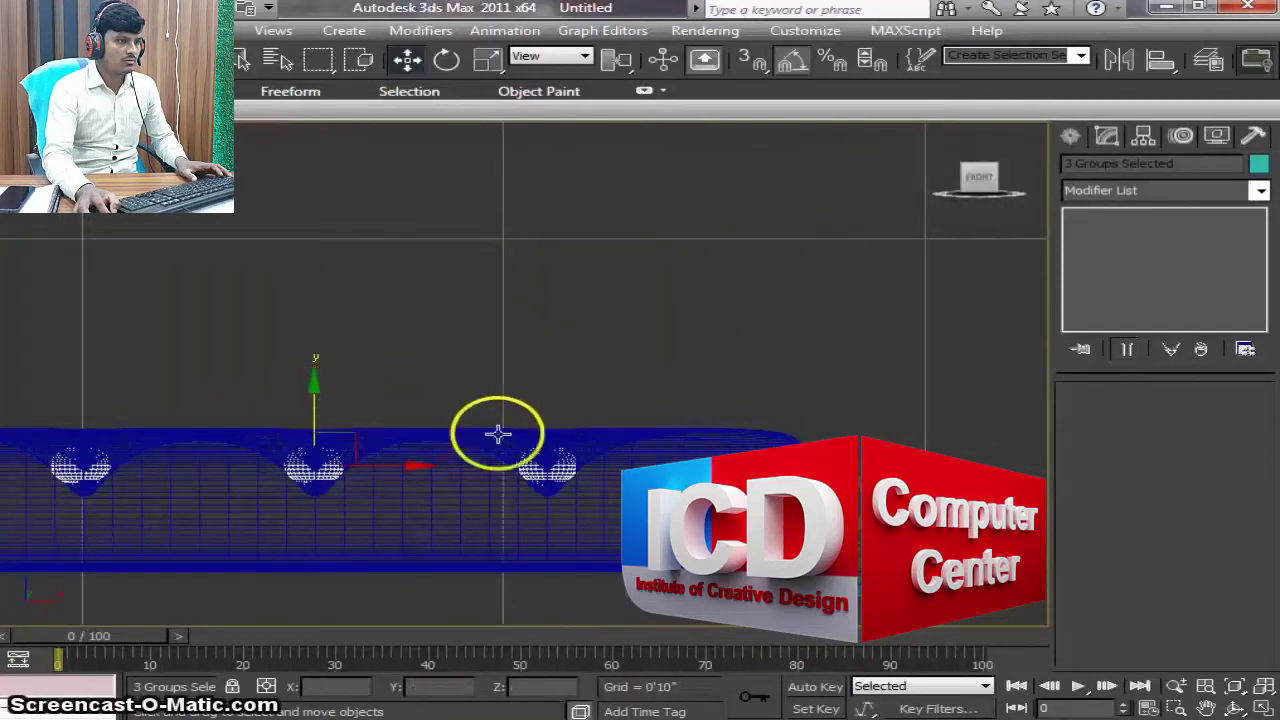
# Step: Orbit to an angled view looking down onto the whole cushion
pyautogui.keyDown('alt'); pyautogui.moveTo(498, 433); pyautogui.dragTo(950, 185, button='middle'); pyautogui.keyUp('alt')
pyautogui.click(944, 136)
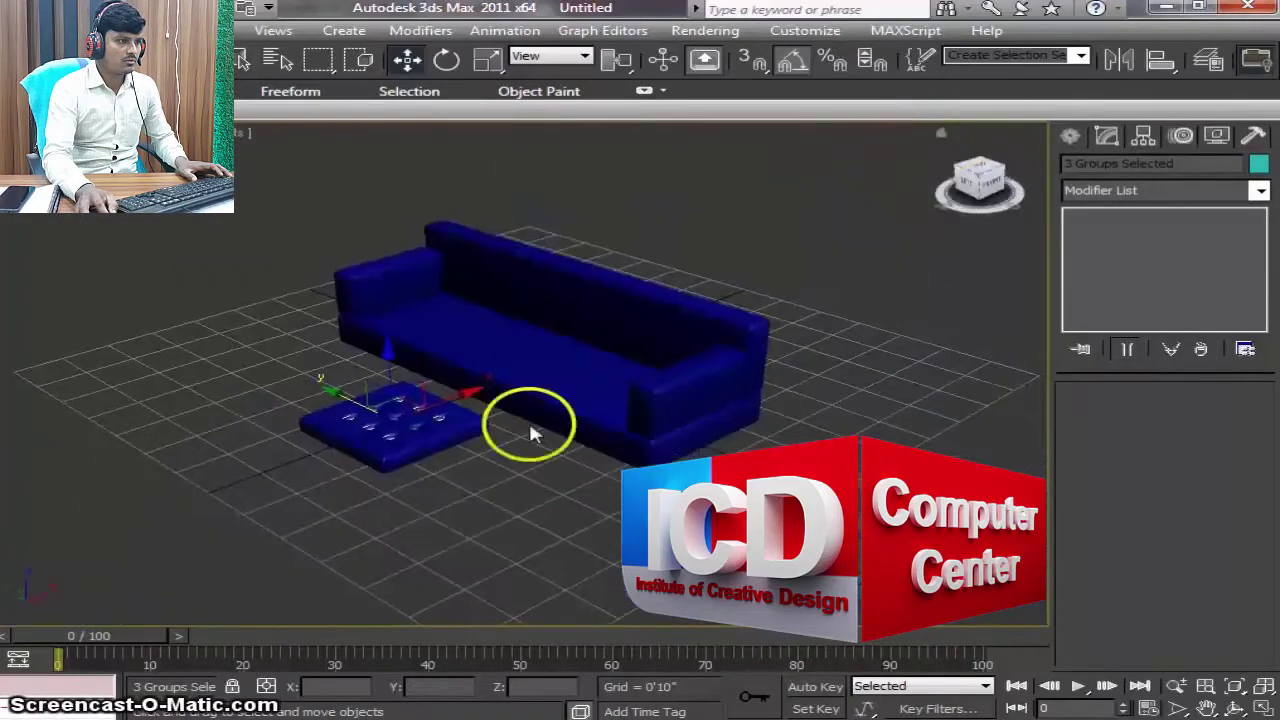
pyautogui.scroll(3, 528, 425)
pyautogui.scroll(3, 457, 480)
pyautogui.click(1233, 707)
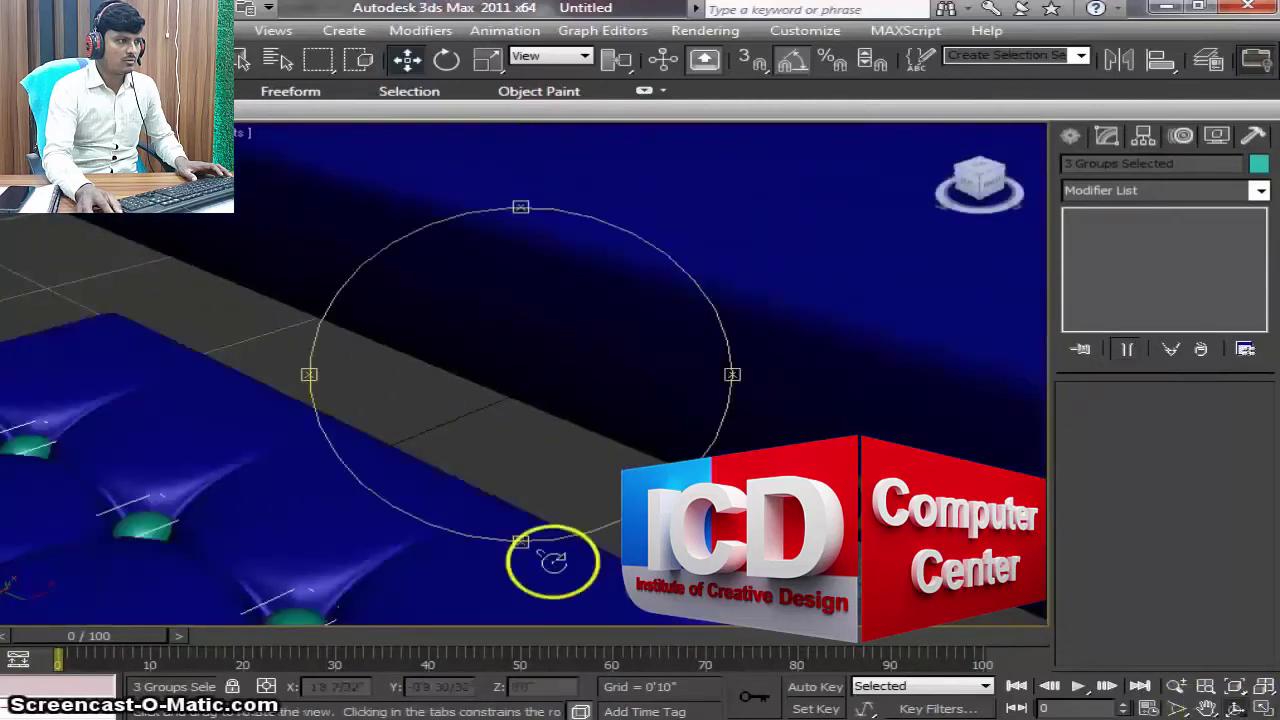
pyautogui.moveTo(551, 557); pyautogui.dragTo(558, 395)
pyautogui.moveTo(558, 497); pyautogui.dragTo(606, 320)
pyautogui.scroll(5, 610, 350)
pyautogui.scroll(-5, 614, 373)
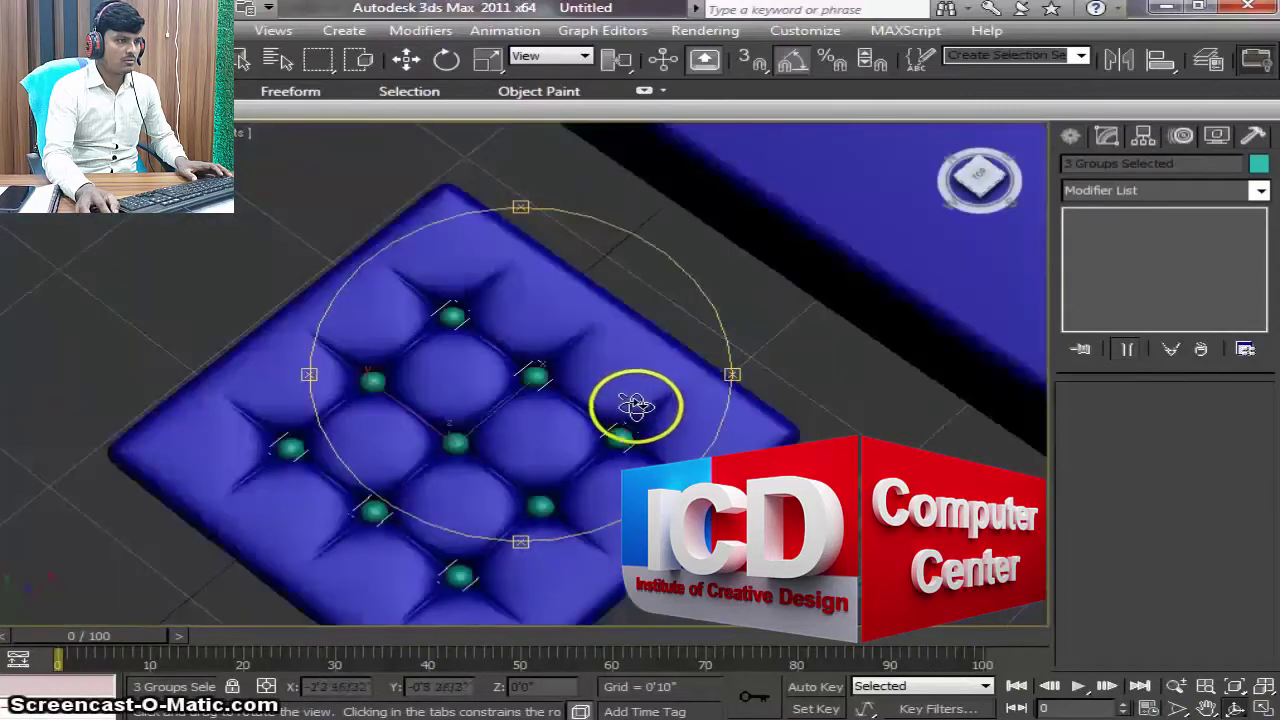
pyautogui.rightClick(705, 395)
# Step: Recolour the spheres with the cushion's blue from the object colour palette
pyautogui.click(1256, 165)
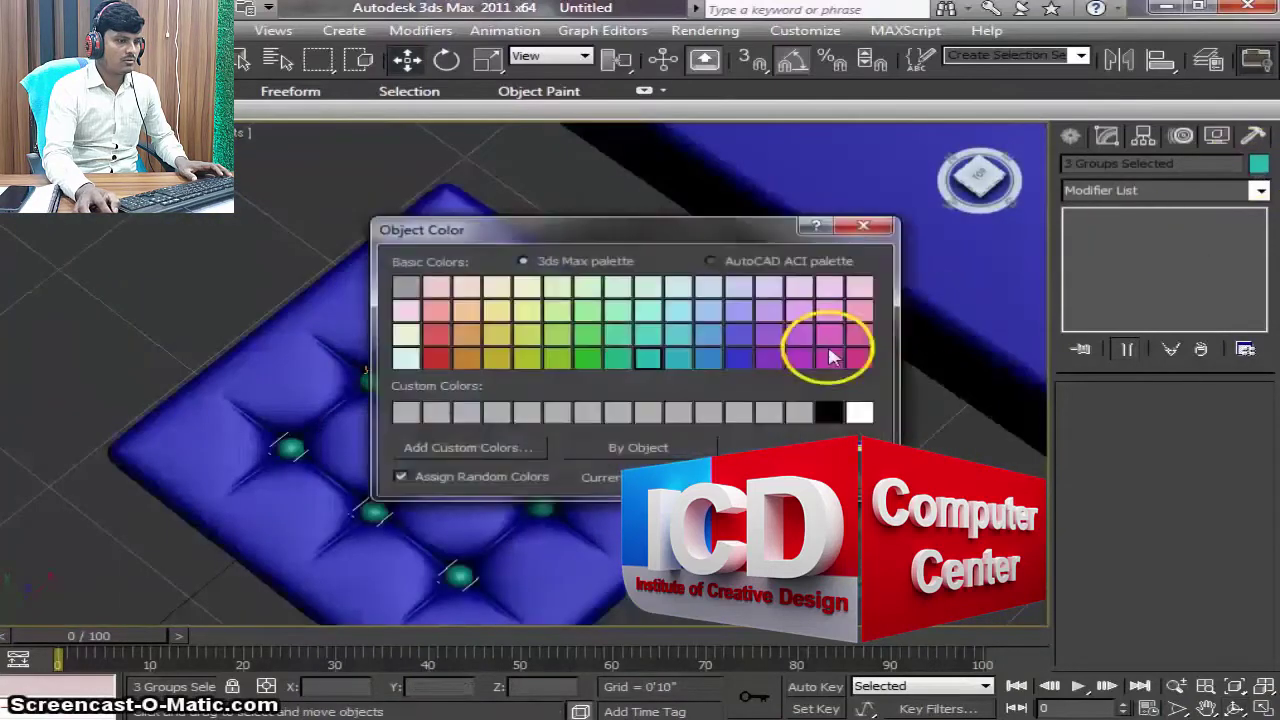
pyautogui.click(765, 447)
pyautogui.scroll(-3, 766, 440)
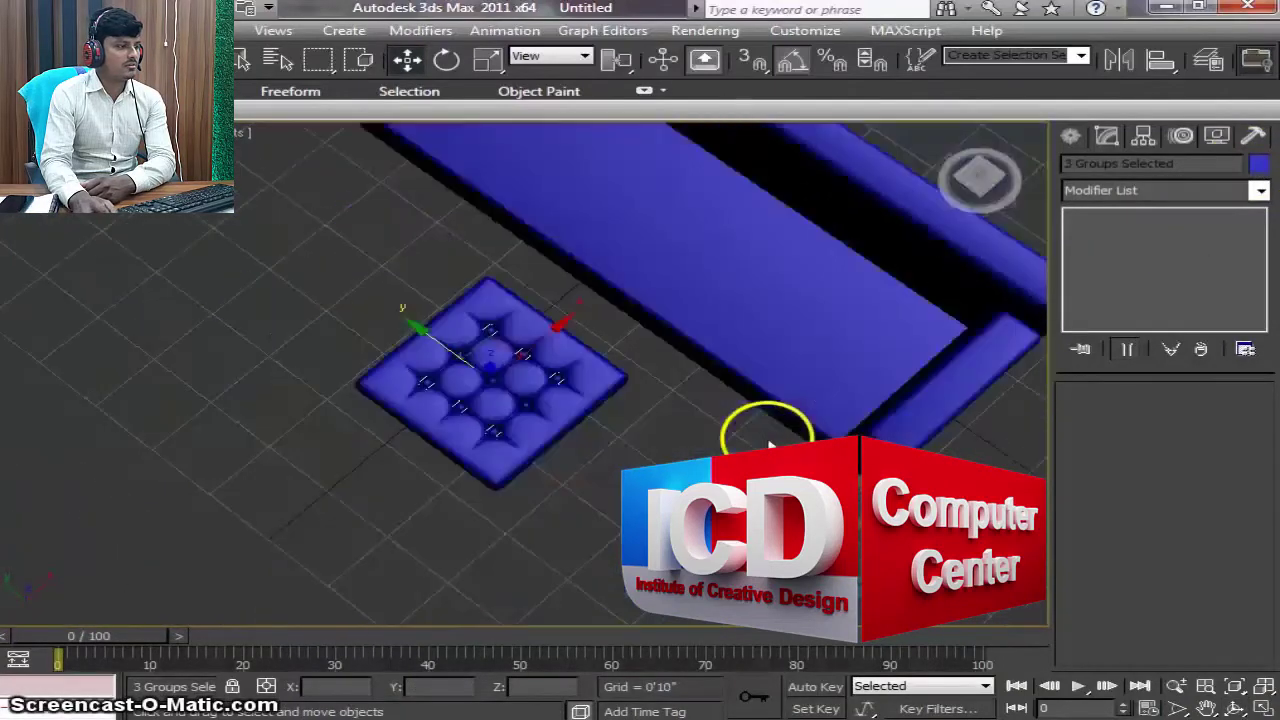
pyautogui.scroll(2, 705, 455)
pyautogui.moveTo(680, 557); pyautogui.dragTo(286, 363)
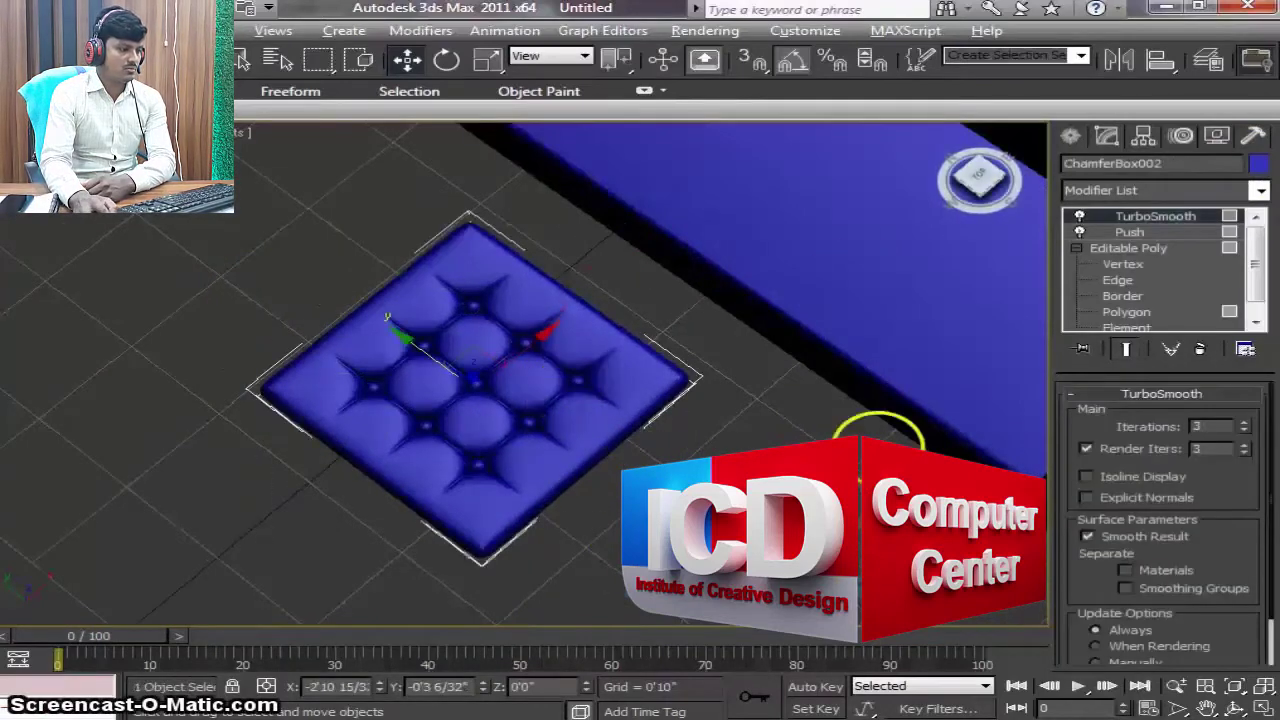
# Step: Convert the cushion to an editable poly
pyautogui.click(1234, 708)
pyautogui.moveTo(531, 343)
pyautogui.mouseDown()
pyautogui.moveTo(566, 411)
pyautogui.moveTo(600, 403)
pyautogui.moveTo(417, 163)
pyautogui.mouseUp()
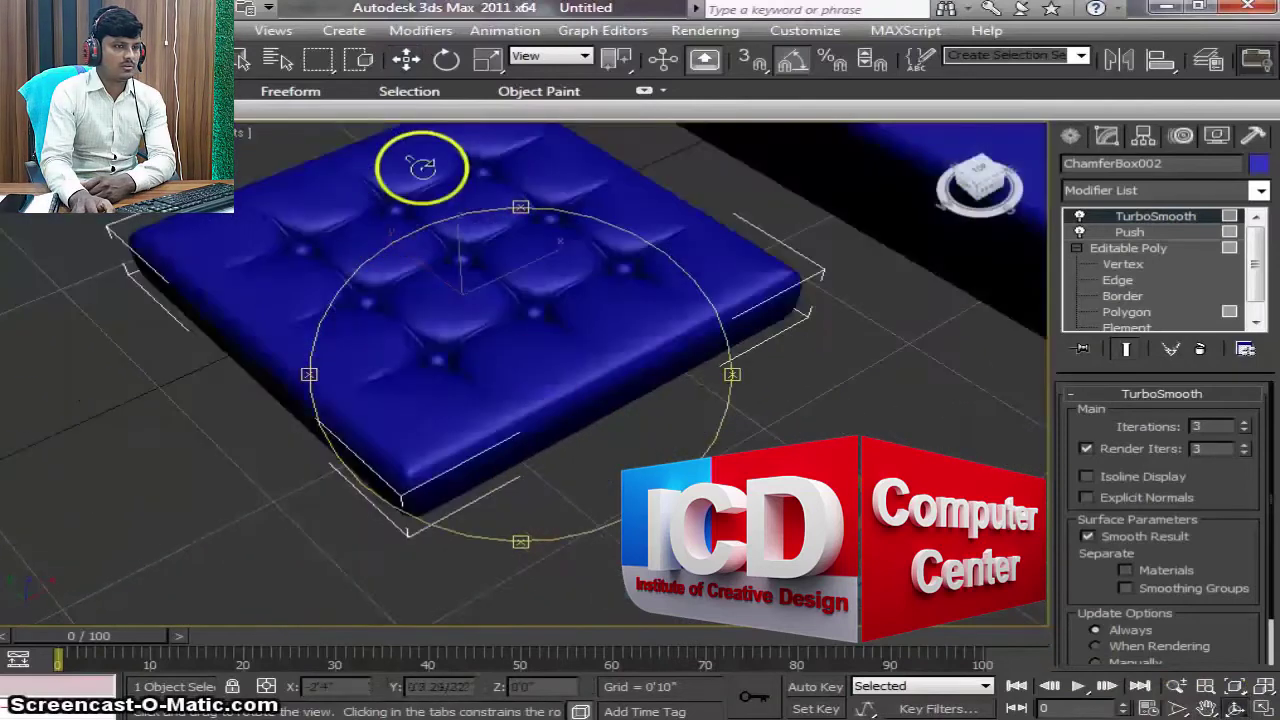
pyautogui.click(407, 58)
pyautogui.rightClick(600, 381)
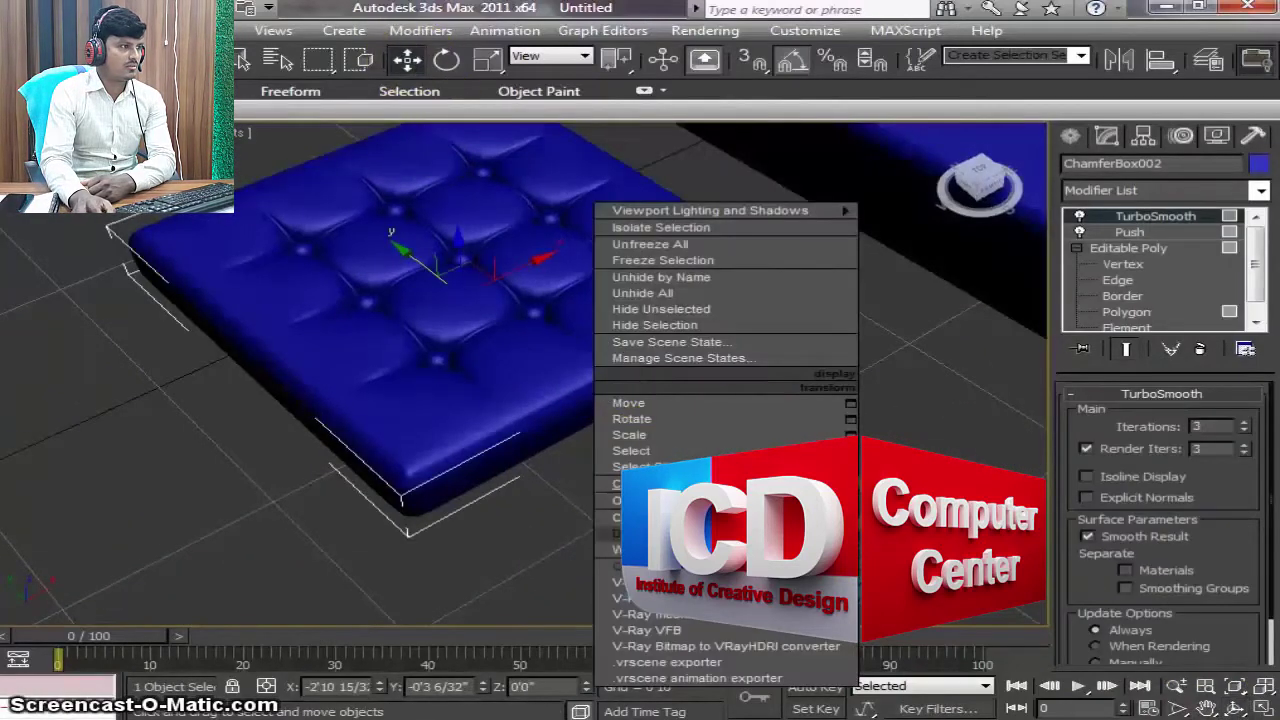
pyautogui.click(650, 566)
# Step: Group the cushion with its spheres and lift the group onto the sofa seat
pyautogui.click(1143, 434)
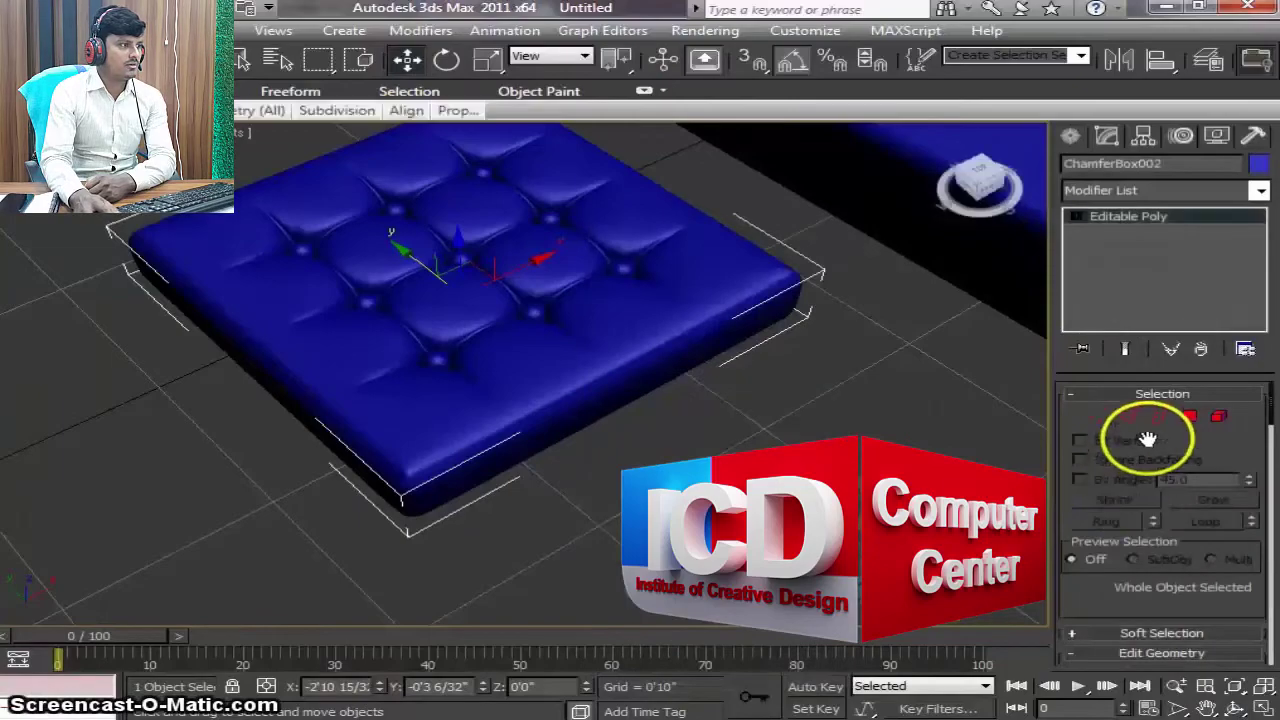
pyautogui.click(484, 409)
pyautogui.moveTo(484, 409); pyautogui.dragTo(684, 392)
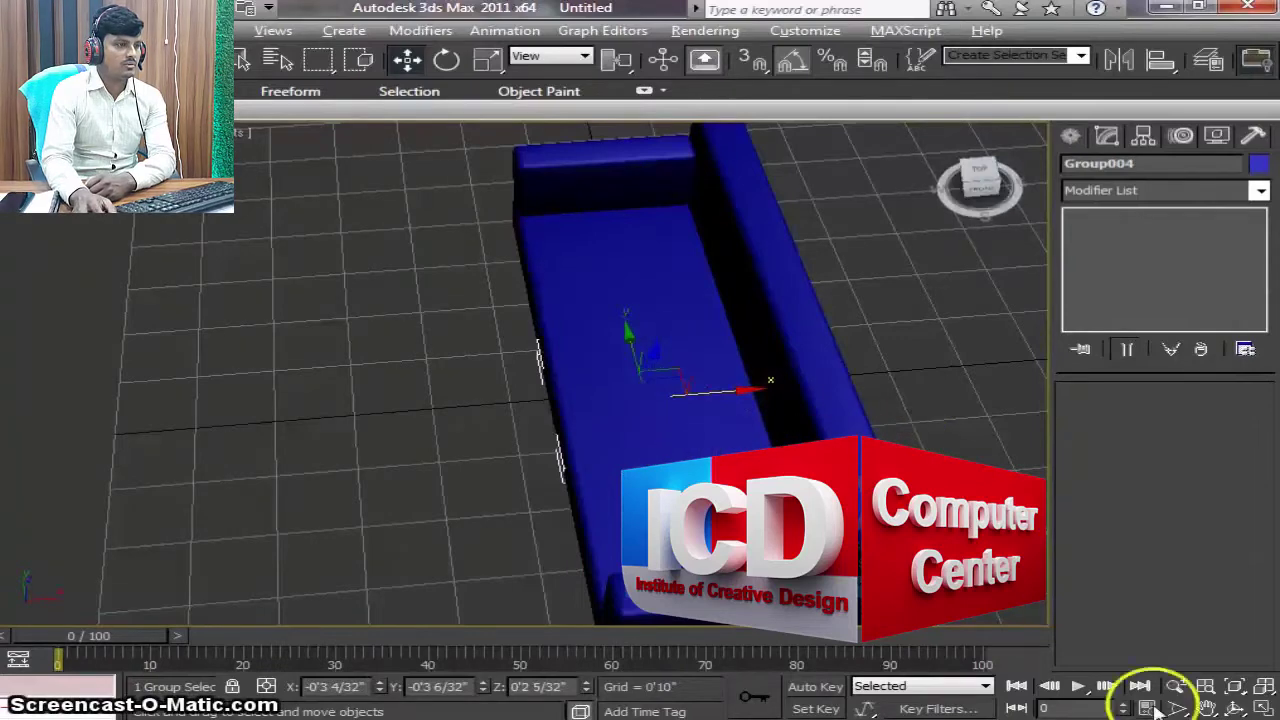
pyautogui.click(1235, 708)
pyautogui.moveTo(737, 409)
pyautogui.mouseDown()
pyautogui.moveTo(758, 396)
pyautogui.moveTo(398, 118)
pyautogui.mouseUp()
pyautogui.click(407, 60)
pyautogui.scroll(5, 603, 337)
pyautogui.scroll(3, 640, 420)
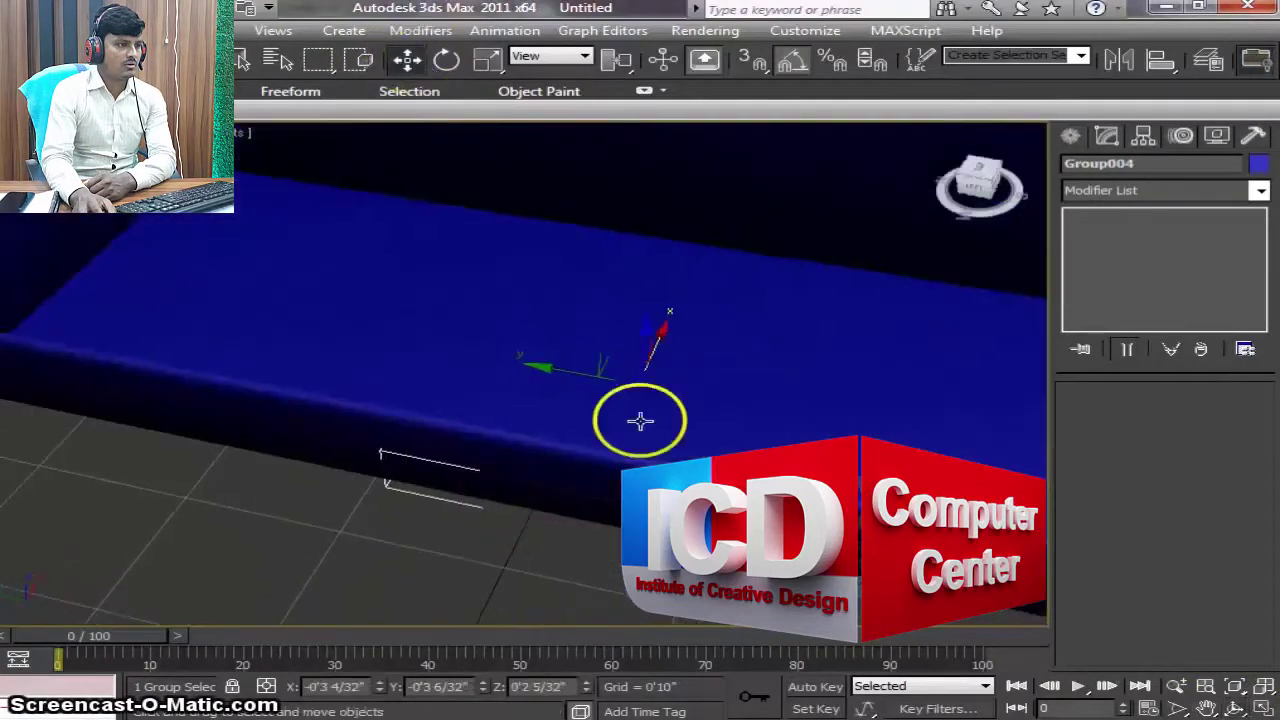
pyautogui.moveTo(645, 329); pyautogui.dragTo(660, 234)
# Step: Adjust the cushion's height above the seat and slide it to the sofa's left end
pyautogui.click(1232, 708)
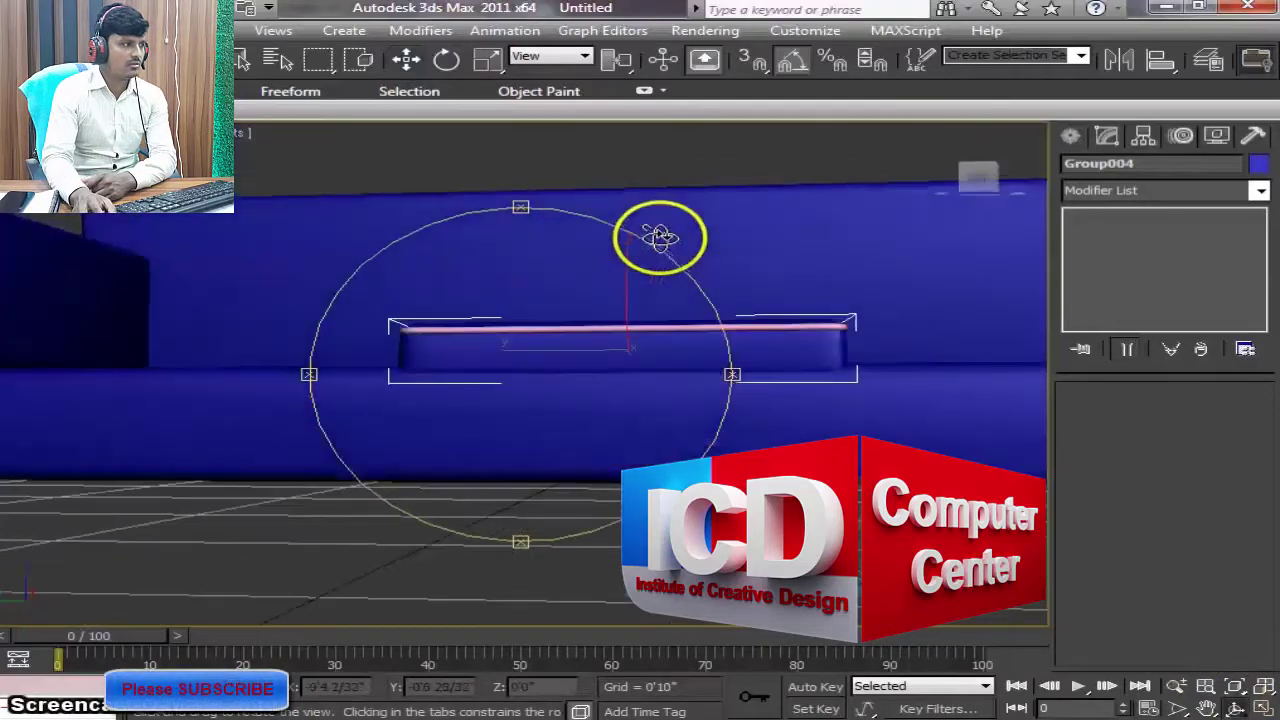
pyautogui.click(406, 59)
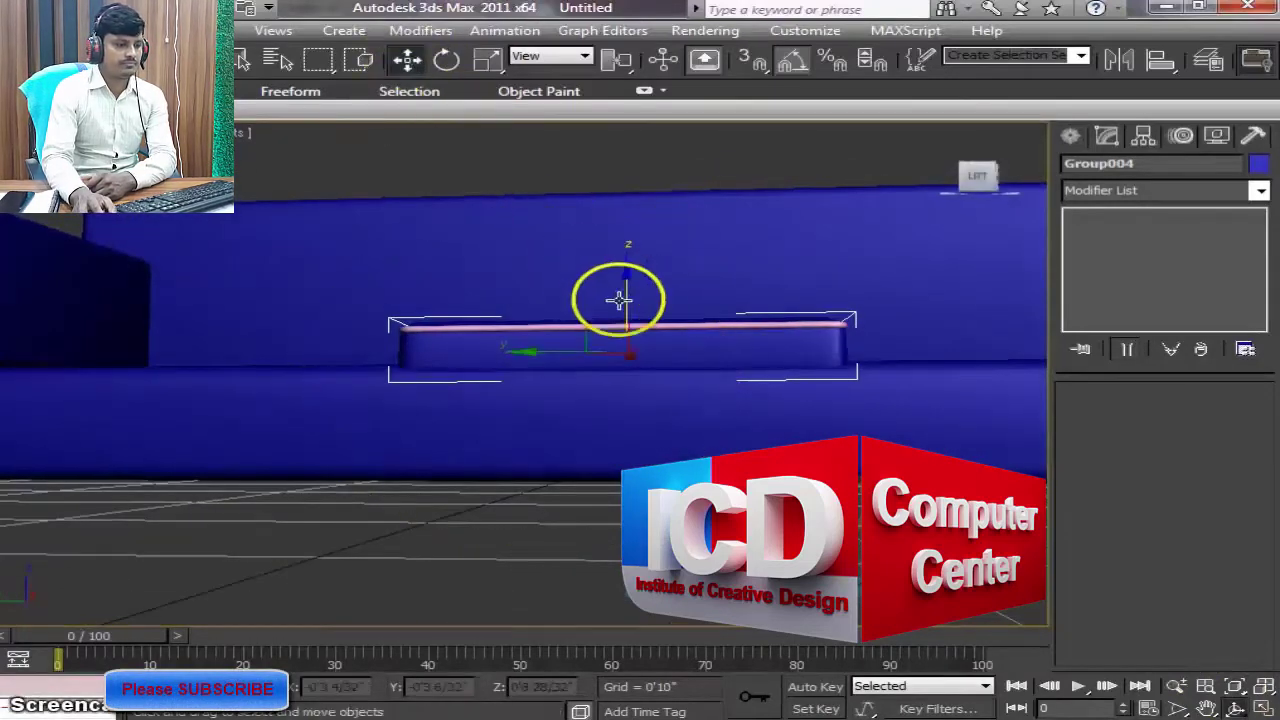
pyautogui.moveTo(622, 278); pyautogui.dragTo(652, 265)
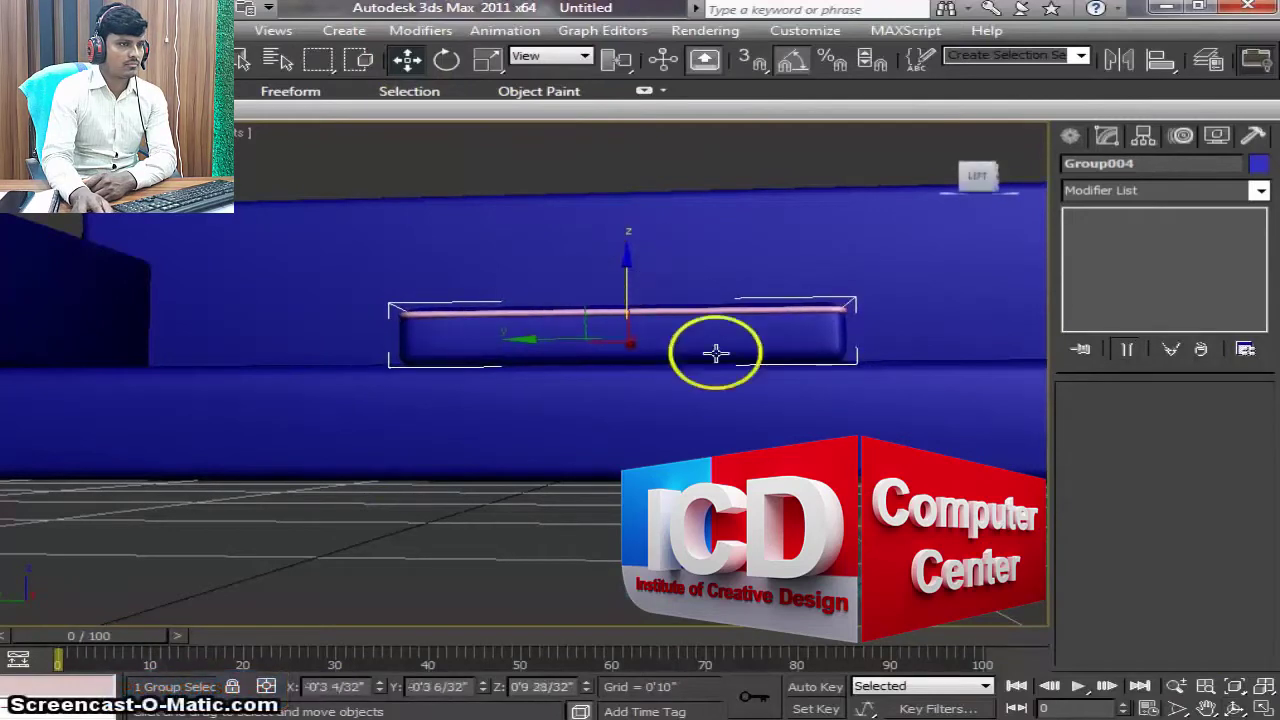
pyautogui.click(1237, 708)
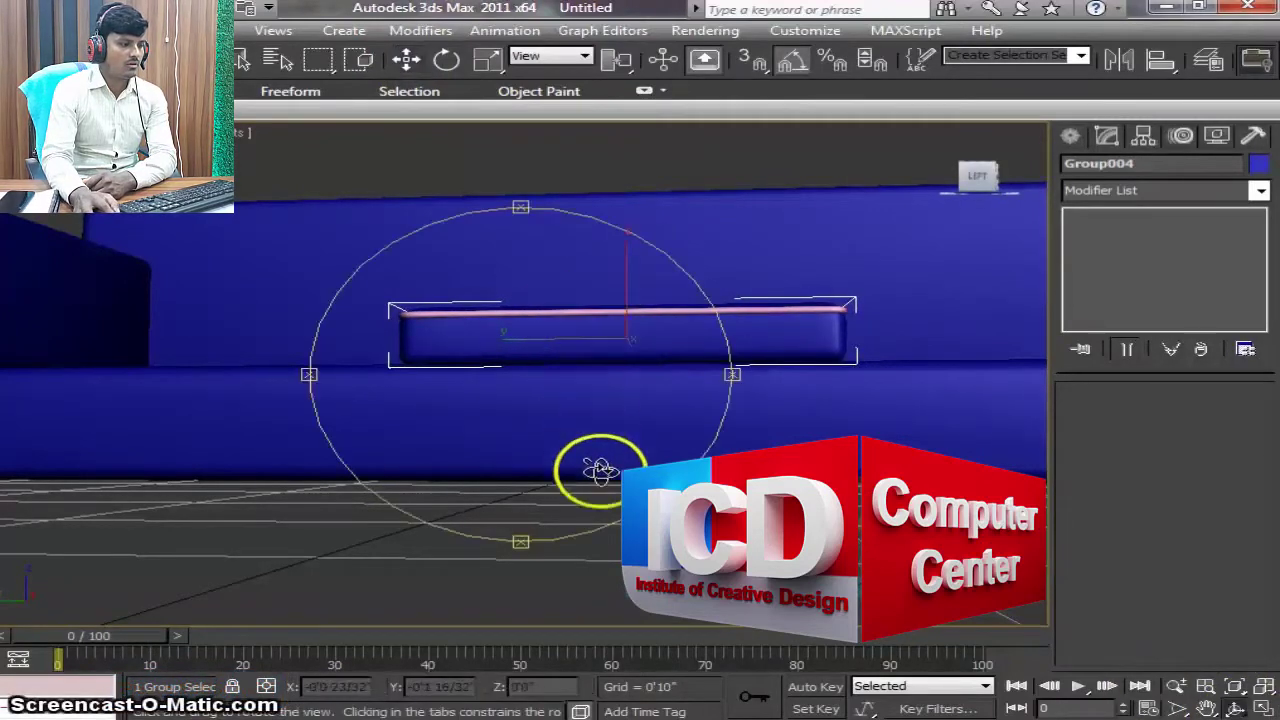
pyautogui.moveTo(594, 466)
pyautogui.mouseDown()
pyautogui.moveTo(594, 497)
pyautogui.moveTo(663, 451)
pyautogui.moveTo(714, 457)
pyautogui.mouseUp()
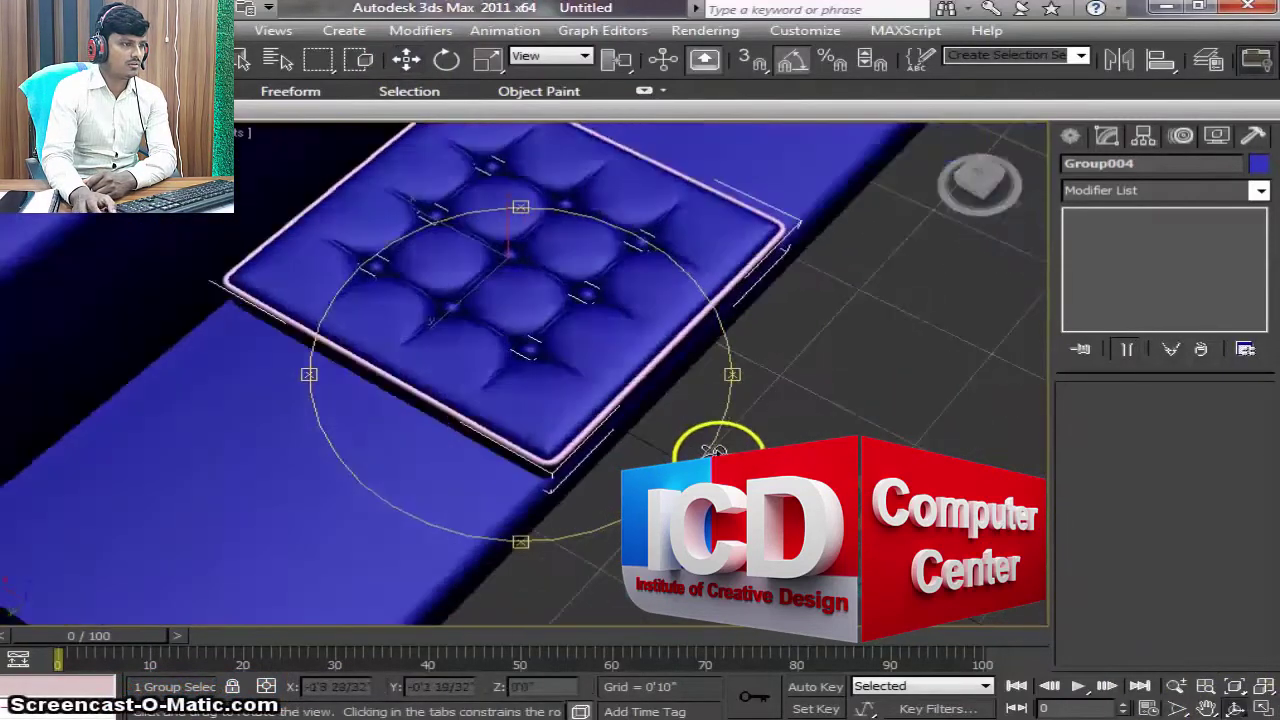
pyautogui.click(406, 59)
pyautogui.scroll(-3, 500, 300)
pyautogui.scroll(-3, 500, 300)
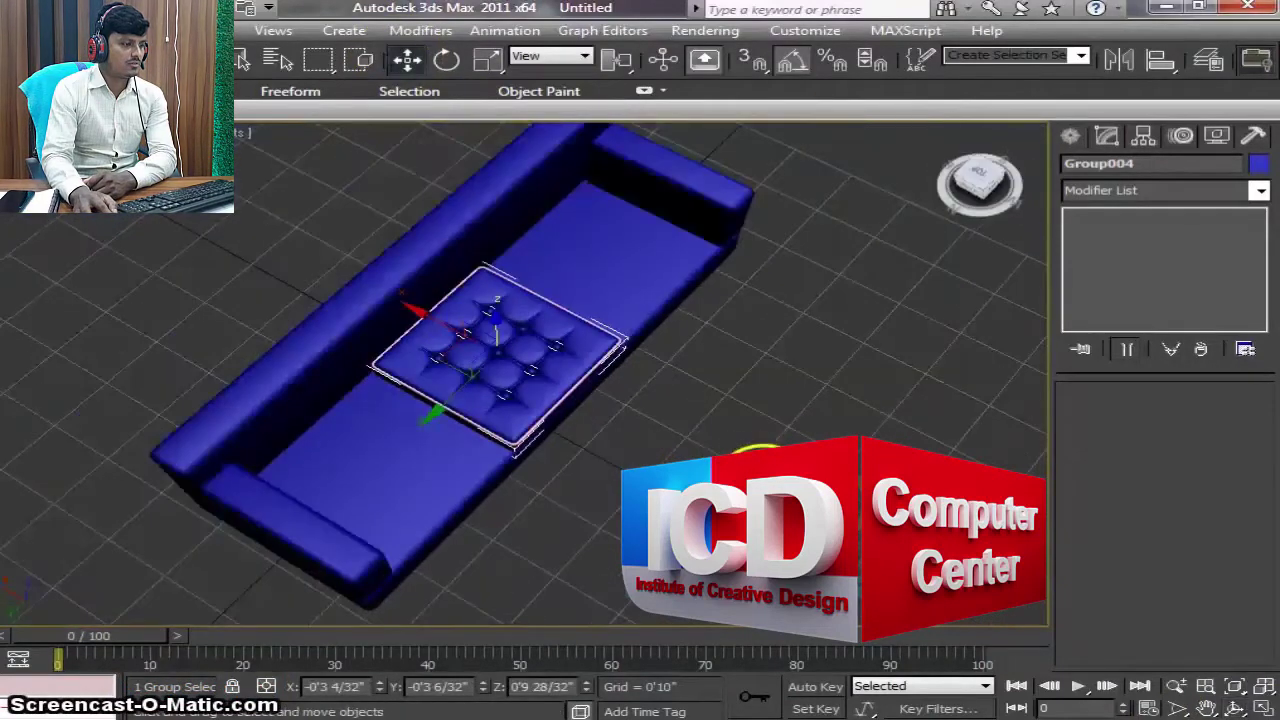
pyautogui.keyDown('alt'); pyautogui.moveTo(540, 400); pyautogui.dragTo(584, 495, button='middle'); pyautogui.keyUp('alt')
pyautogui.moveTo(447, 350)
pyautogui.mouseDown()
pyautogui.moveTo(263, 347)
pyautogui.moveTo(462, 357)
pyautogui.moveTo(441, 358)
pyautogui.mouseUp()
# Step: Raise the copy count and confirm, creating three cushions across the seat
pyautogui.click(698, 378)
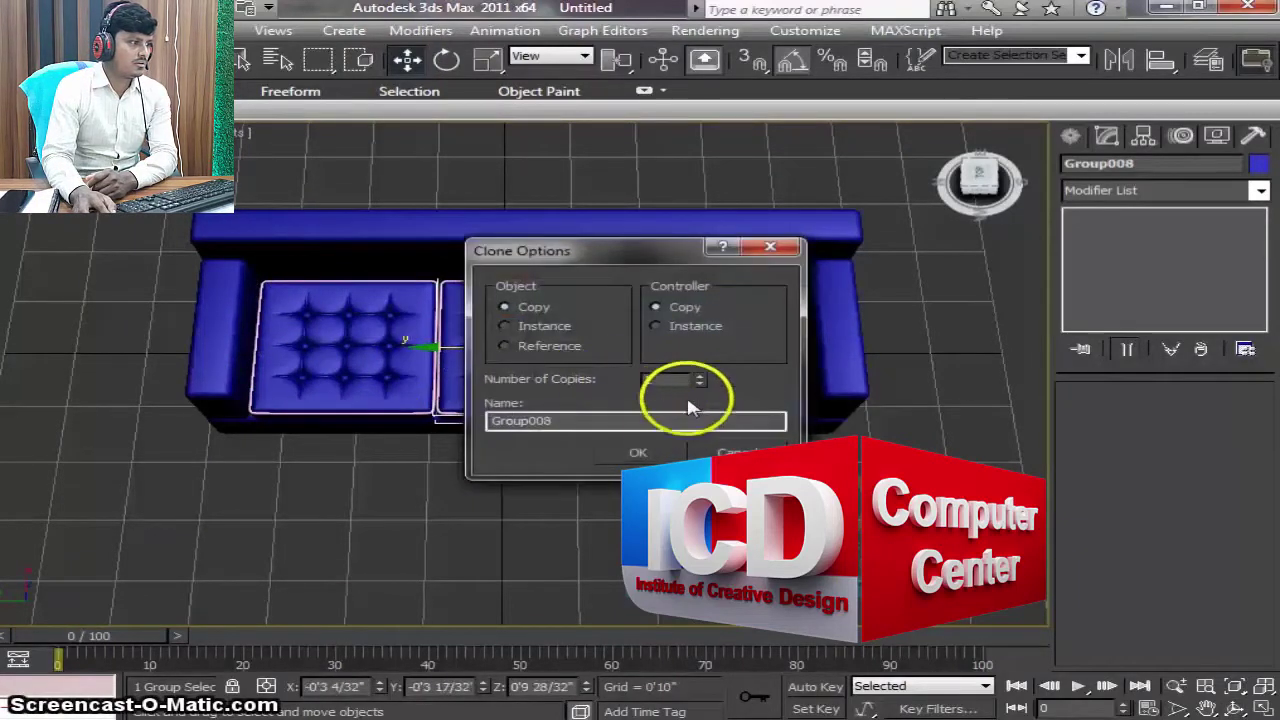
pyautogui.click(638, 452)
pyautogui.scroll(3, 618, 505)
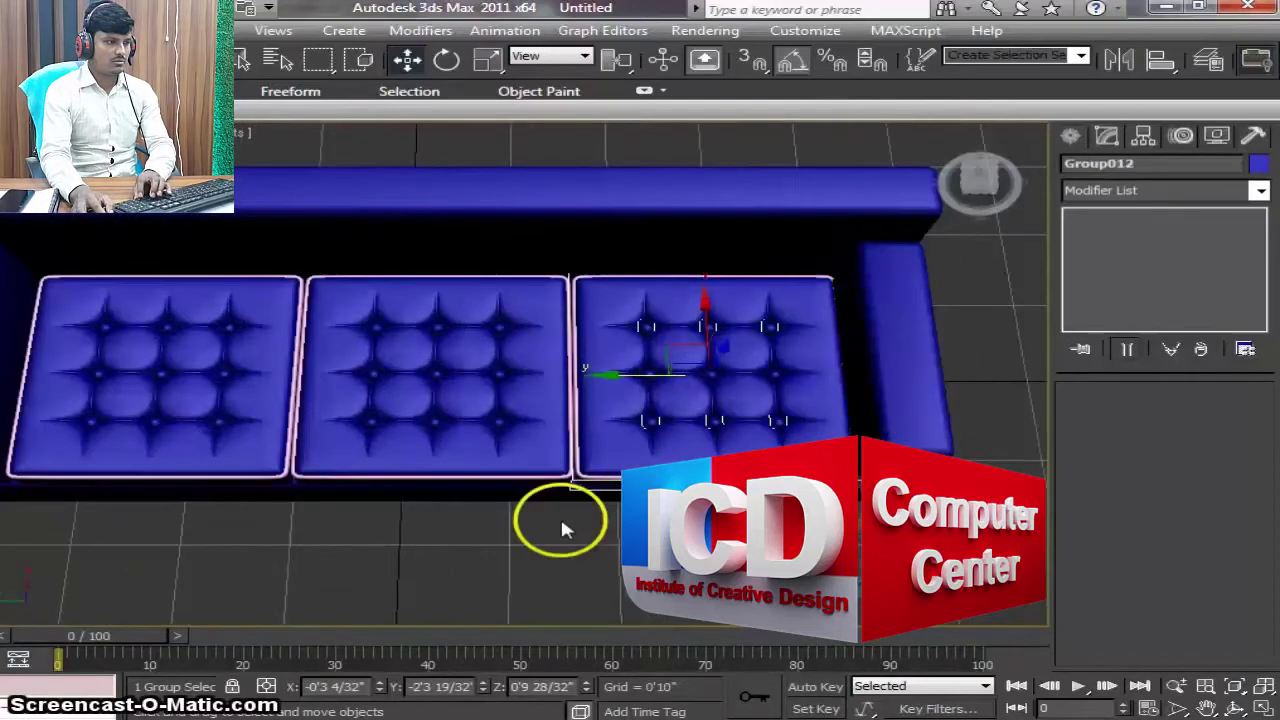
pyautogui.moveTo(563, 523); pyautogui.dragTo(606, 506, button='middle')
# Step: Nudge the left, middle and right cushions into line on the seat
pyautogui.click(257, 437)
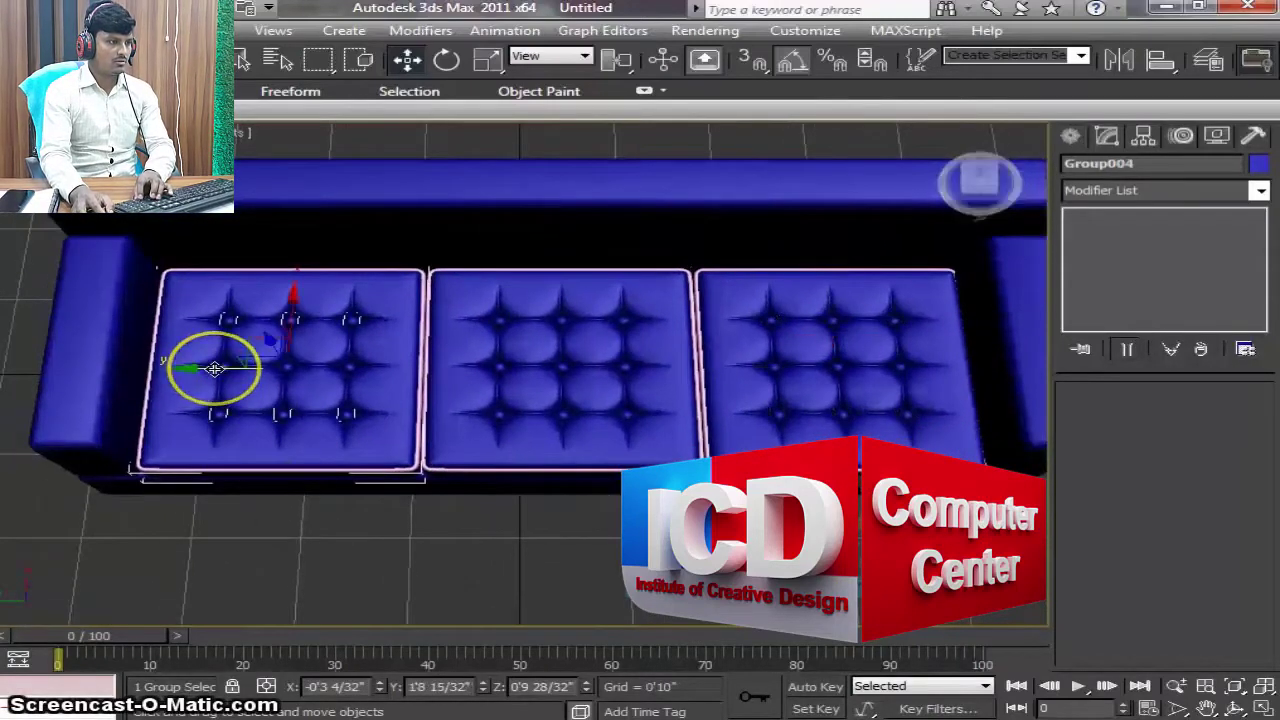
pyautogui.moveTo(213, 370); pyautogui.dragTo(211, 371)
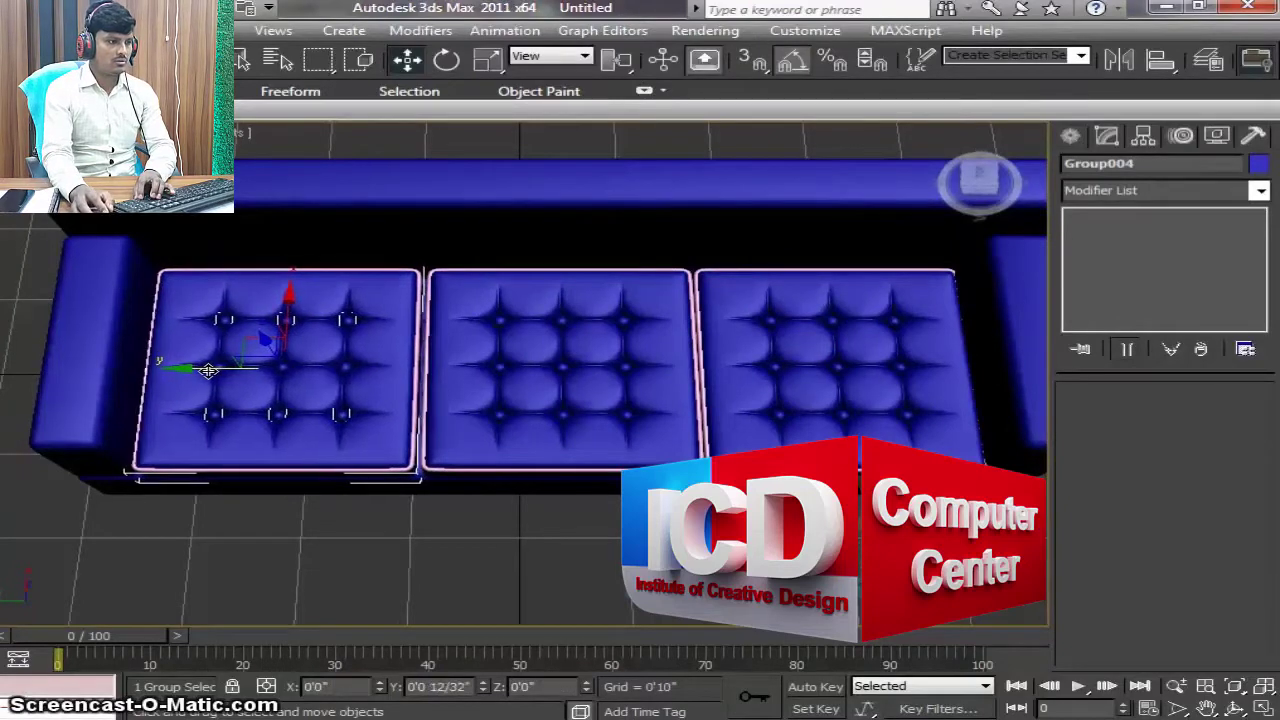
pyautogui.moveTo(408, 371)
pyautogui.mouseDown()
pyautogui.moveTo(528, 380)
pyautogui.moveTo(467, 368)
pyautogui.mouseUp()
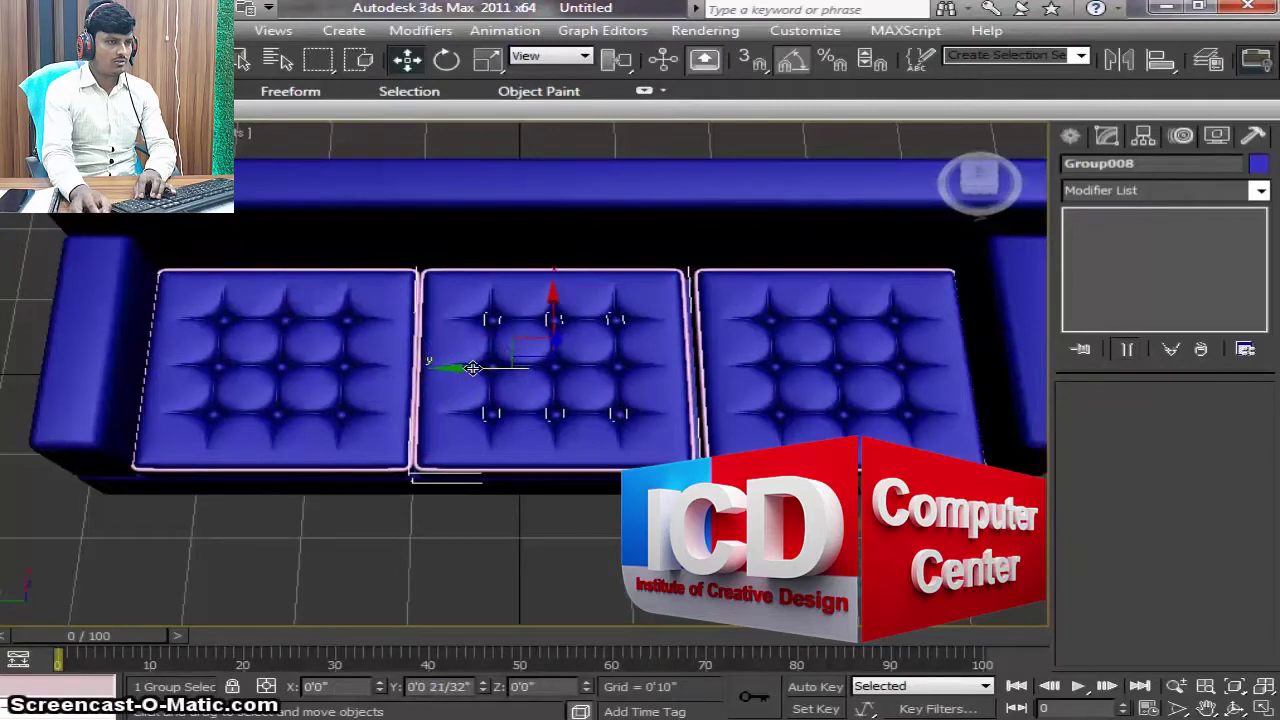
pyautogui.click(711, 370)
pyautogui.moveTo(734, 363); pyautogui.dragTo(731, 365)
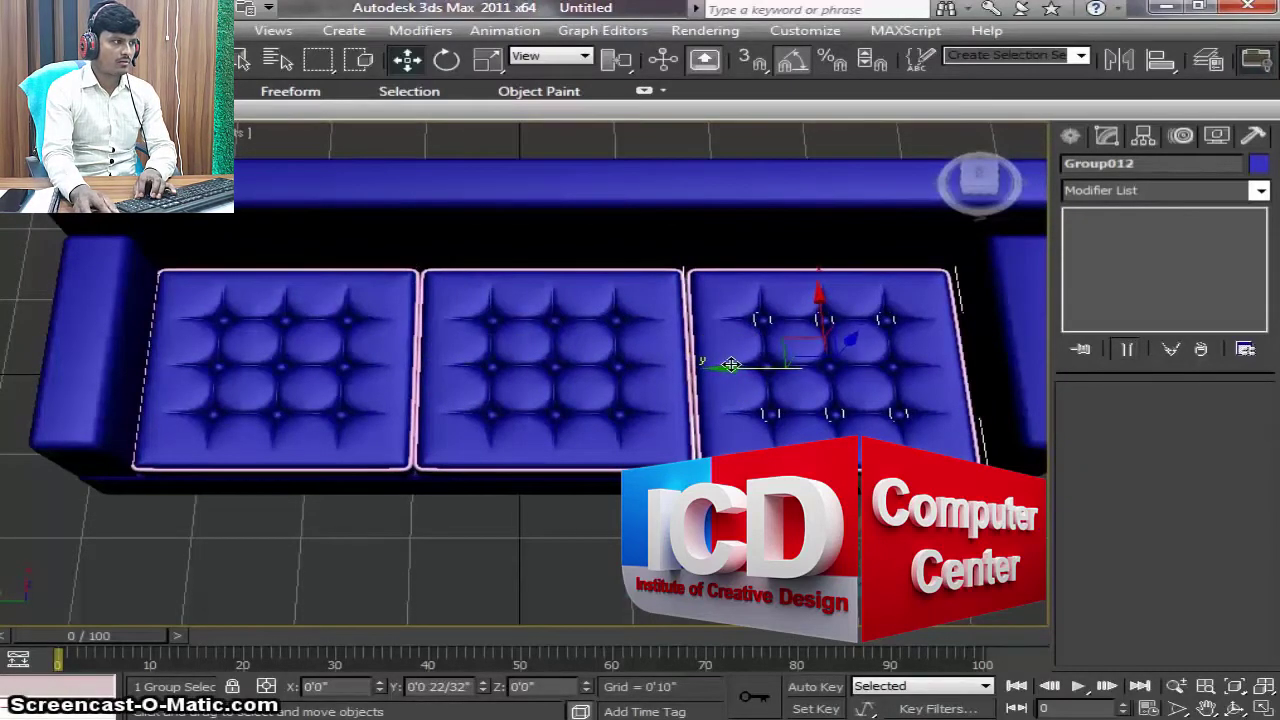
pyautogui.moveTo(731, 365); pyautogui.dragTo(734, 364)
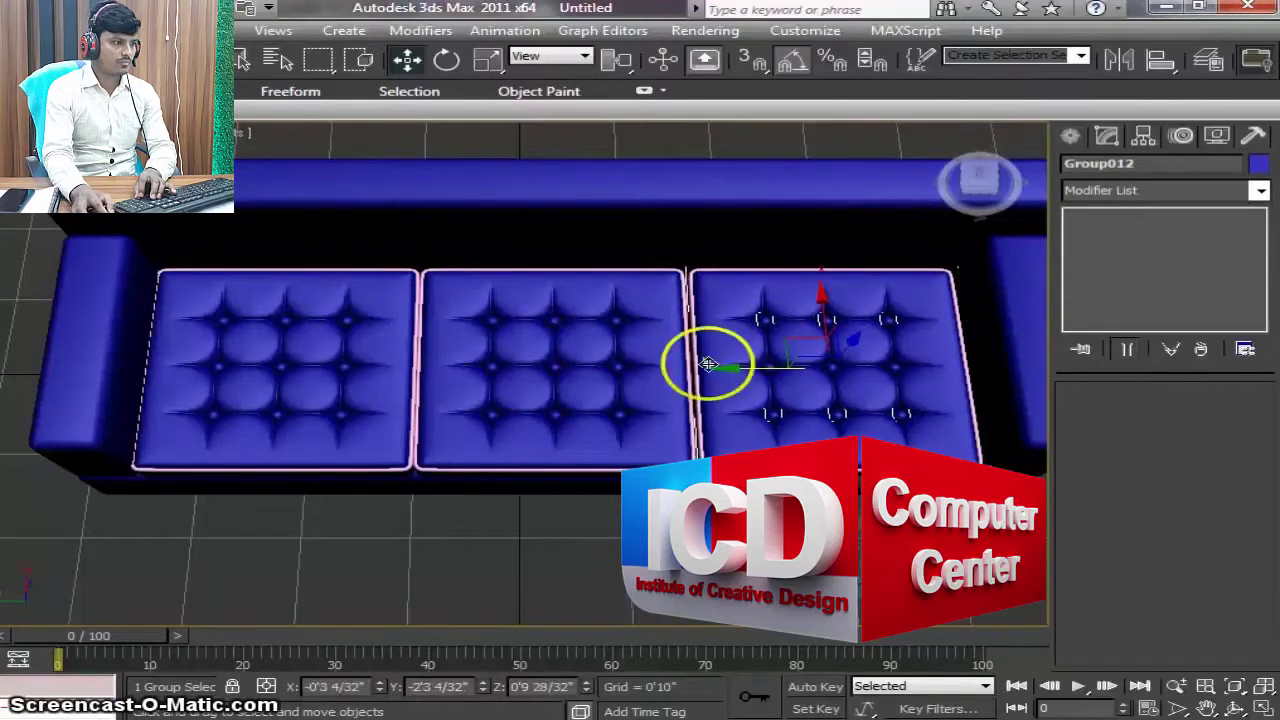
# Step: Shift the left and middle cushions together slightly to the right
pyautogui.keyDown('ctrl'); pyautogui.click(560, 366); pyautogui.keyUp('ctrl')
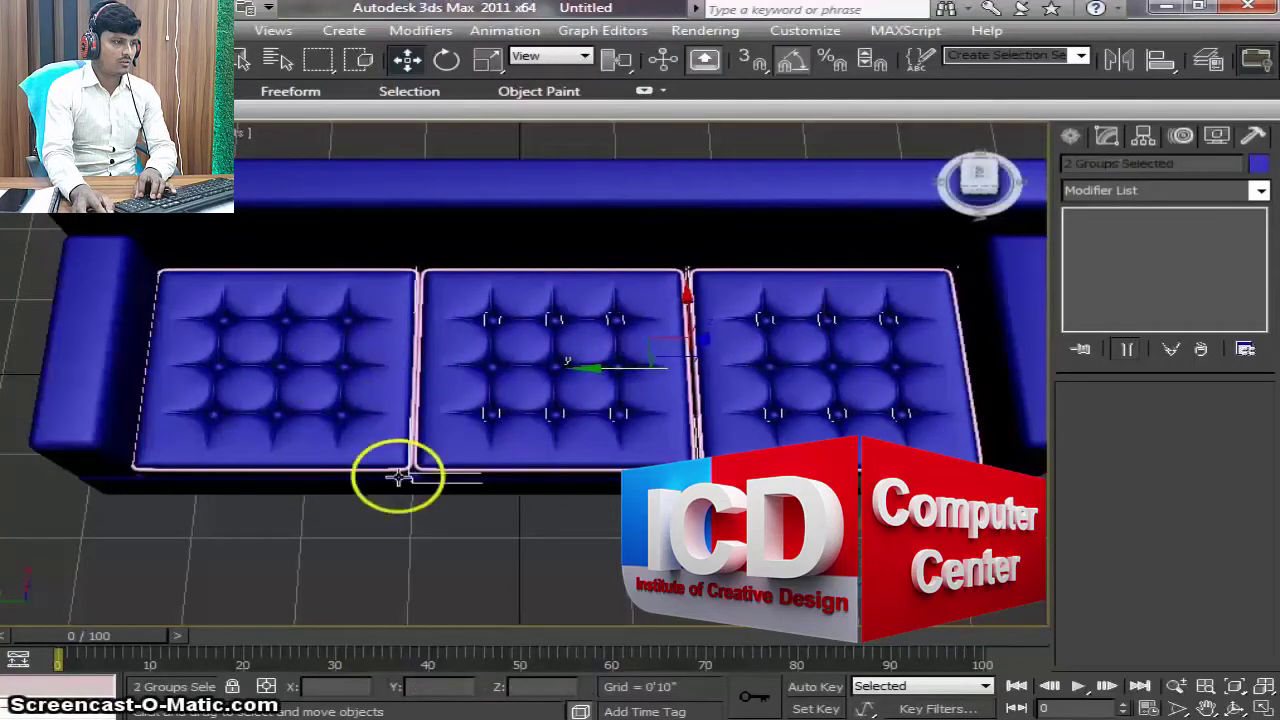
pyautogui.click(349, 423)
pyautogui.keyDown('ctrl'); pyautogui.click(512, 423); pyautogui.keyUp('ctrl')
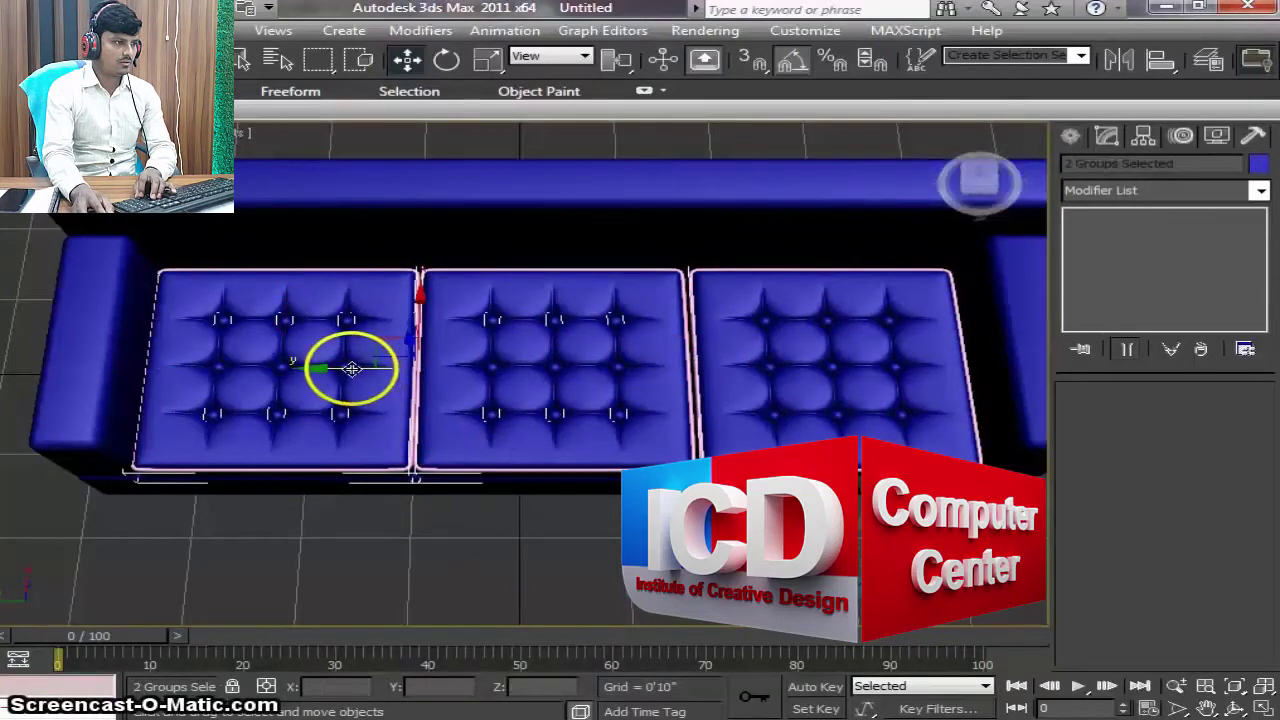
pyautogui.moveTo(351, 369); pyautogui.dragTo(354, 367)
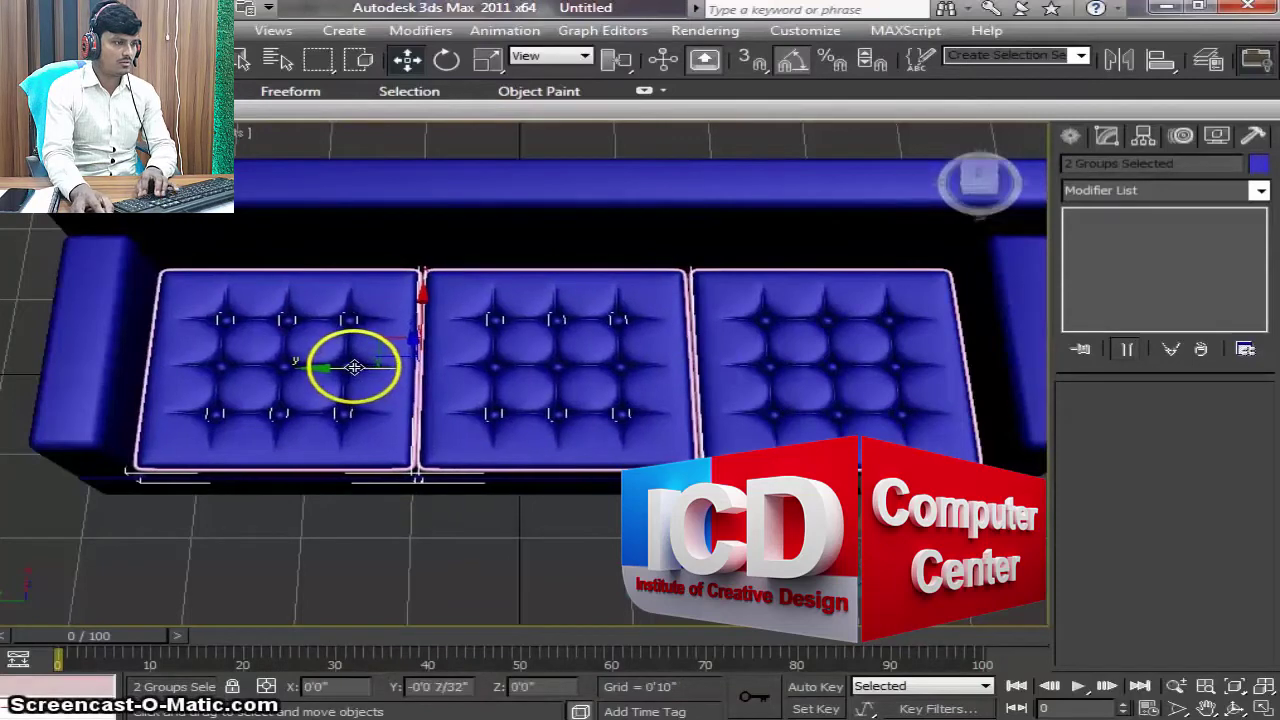
pyautogui.scroll(-3, 466, 491)
pyautogui.click(1252, 708)
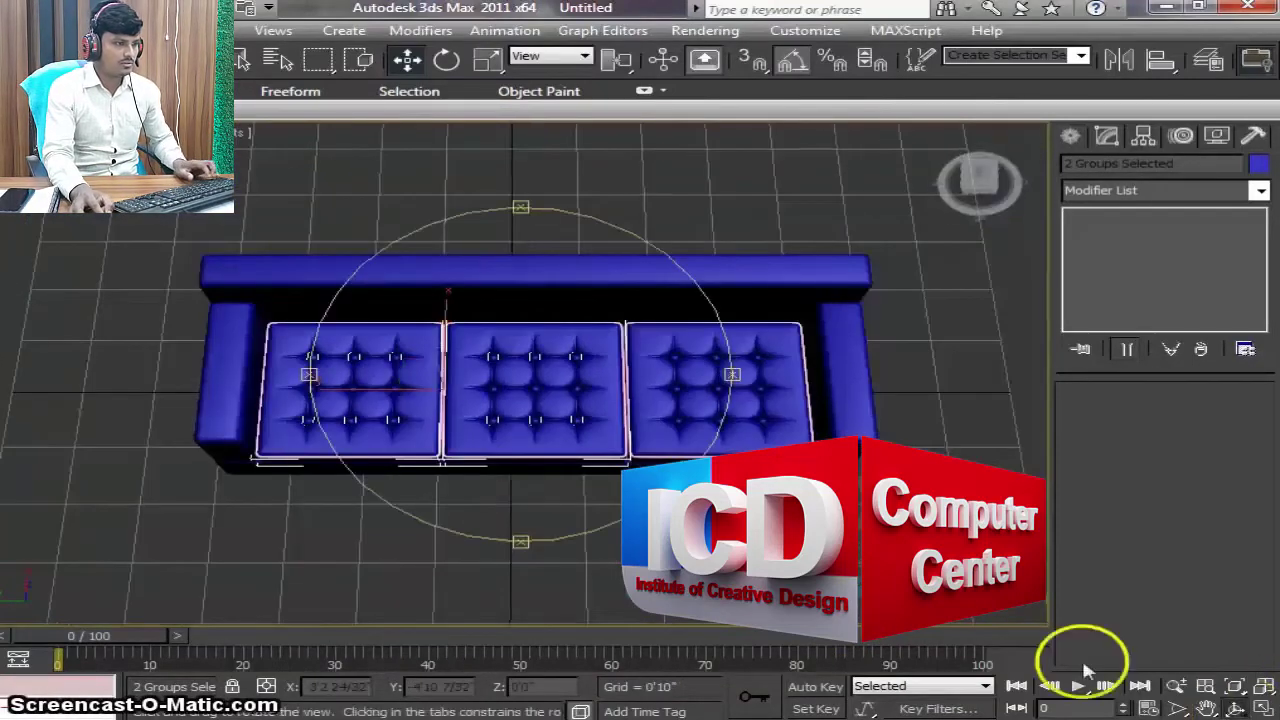
# Step: Orbit and pan to a higher, diagonal view of the sofa and its cushions
pyautogui.moveTo(594, 247)
pyautogui.mouseDown()
pyautogui.moveTo(652, 213)
pyautogui.moveTo(651, 143)
pyautogui.moveTo(669, 429)
pyautogui.mouseUp()
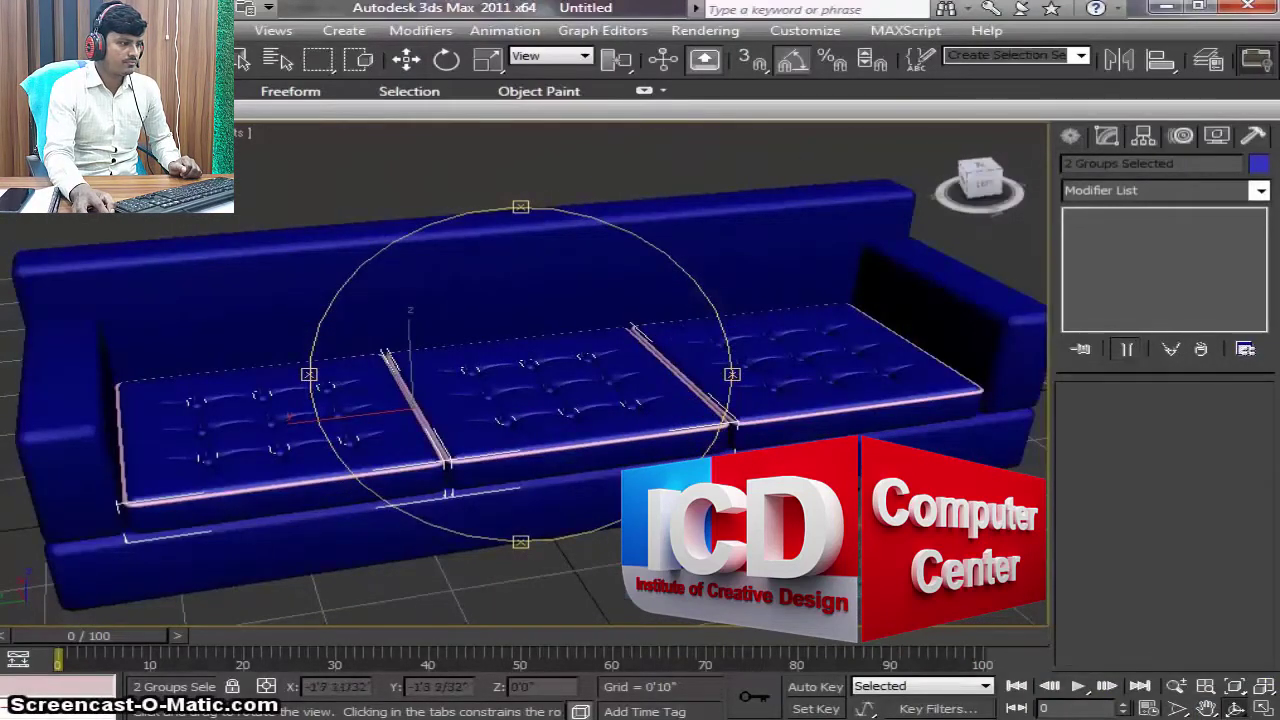
pyautogui.moveTo(686, 400)
pyautogui.mouseDown()
pyautogui.moveTo(706, 434)
pyautogui.moveTo(646, 429)
pyautogui.moveTo(414, 329)
pyautogui.mouseUp()
pyautogui.moveTo(537, 366)
pyautogui.mouseDown()
pyautogui.moveTo(735, 390)
pyautogui.moveTo(834, 346)
pyautogui.moveTo(829, 371)
pyautogui.mouseUp()
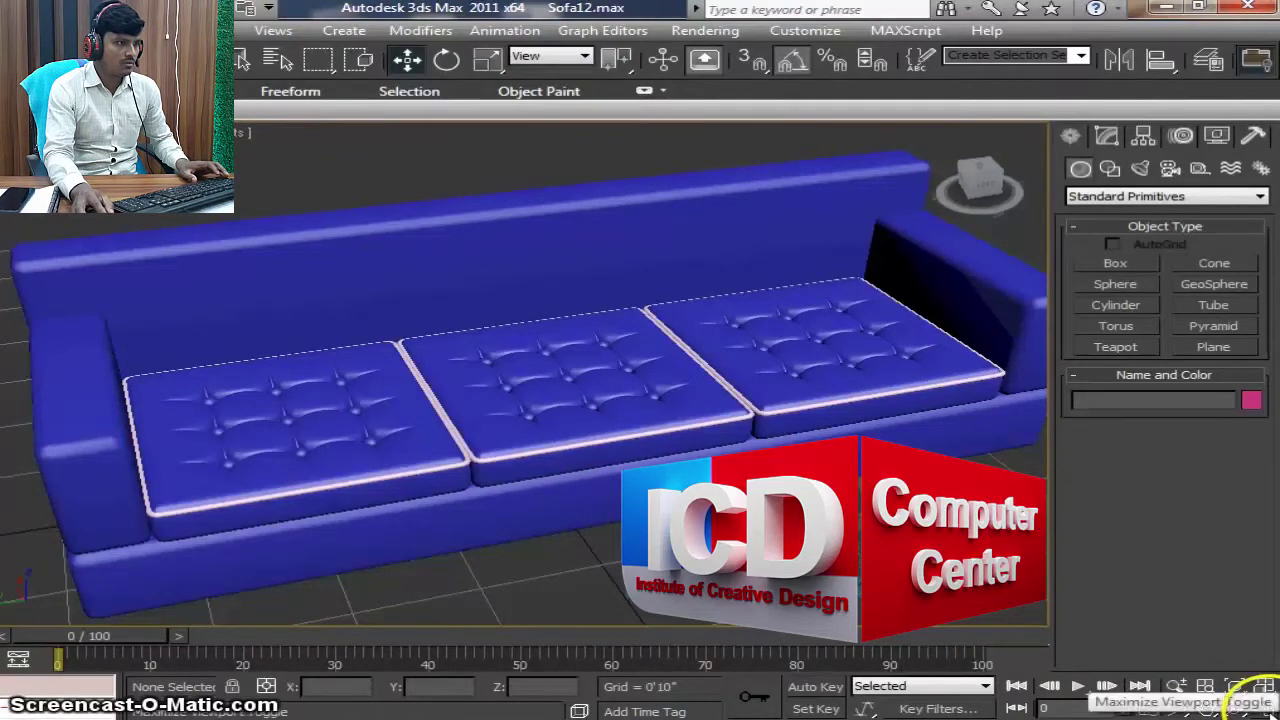
pyautogui.click(1236, 707)
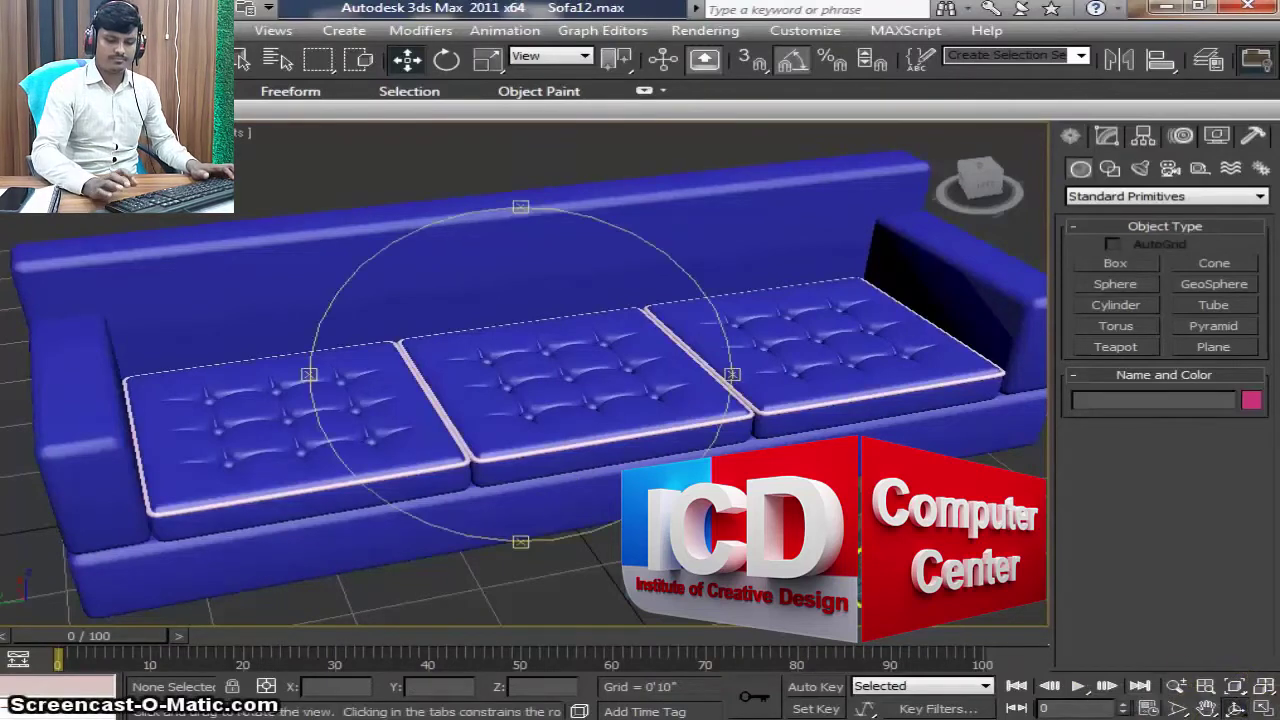
pyautogui.moveTo(586, 506)
pyautogui.mouseDown()
pyautogui.moveTo(603, 513)
pyautogui.moveTo(592, 514)
pyautogui.mouseUp()
pyautogui.click(406, 59)
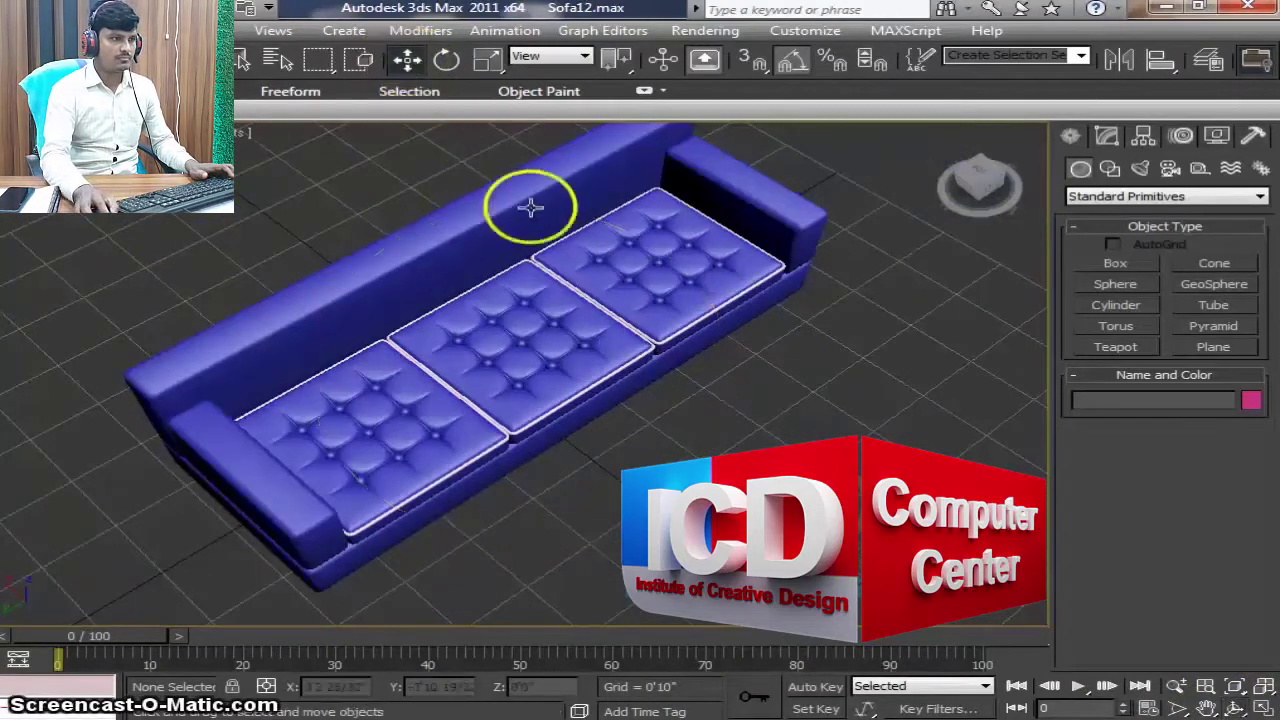
pyautogui.moveTo(531, 207); pyautogui.dragTo(545, 232, button='middle')
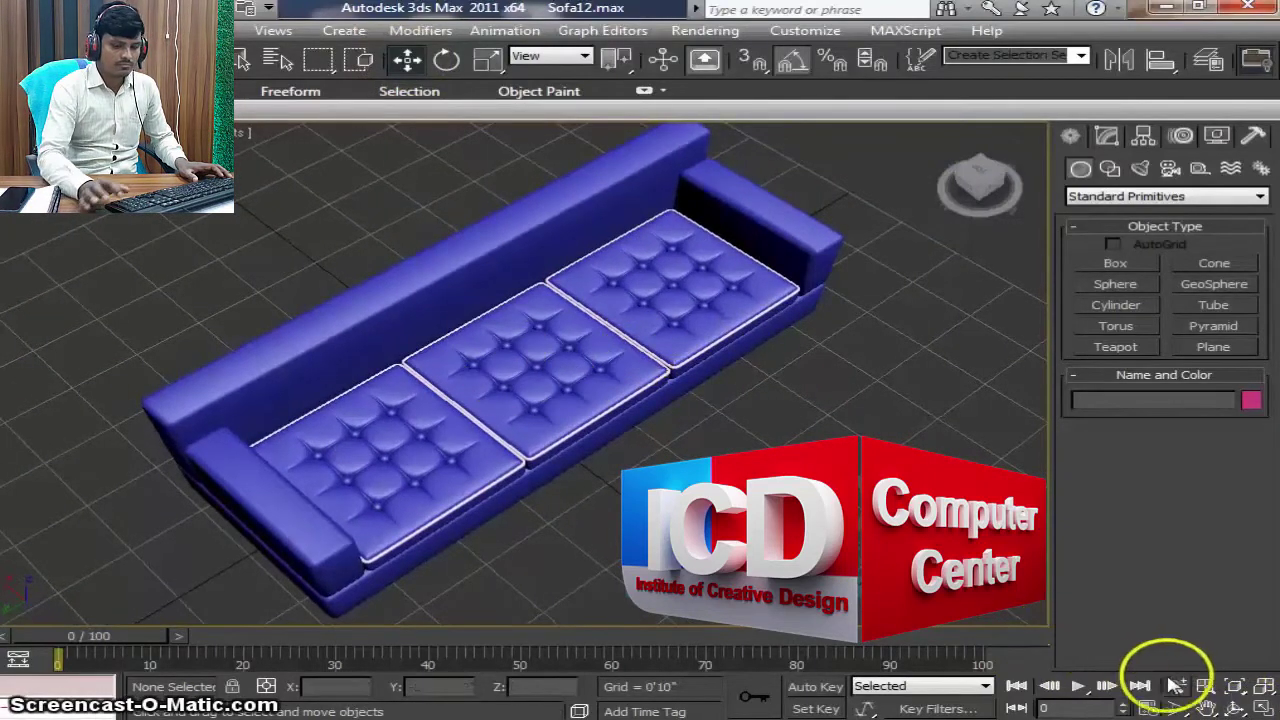
pyautogui.click(1232, 708)
pyautogui.moveTo(543, 357); pyautogui.dragTo(510, 342)
# Step: Zoom in and pan across the three cushions to inspect them close up
pyautogui.scroll(3, 510, 342)
pyautogui.moveTo(577, 386); pyautogui.dragTo(591, 394)
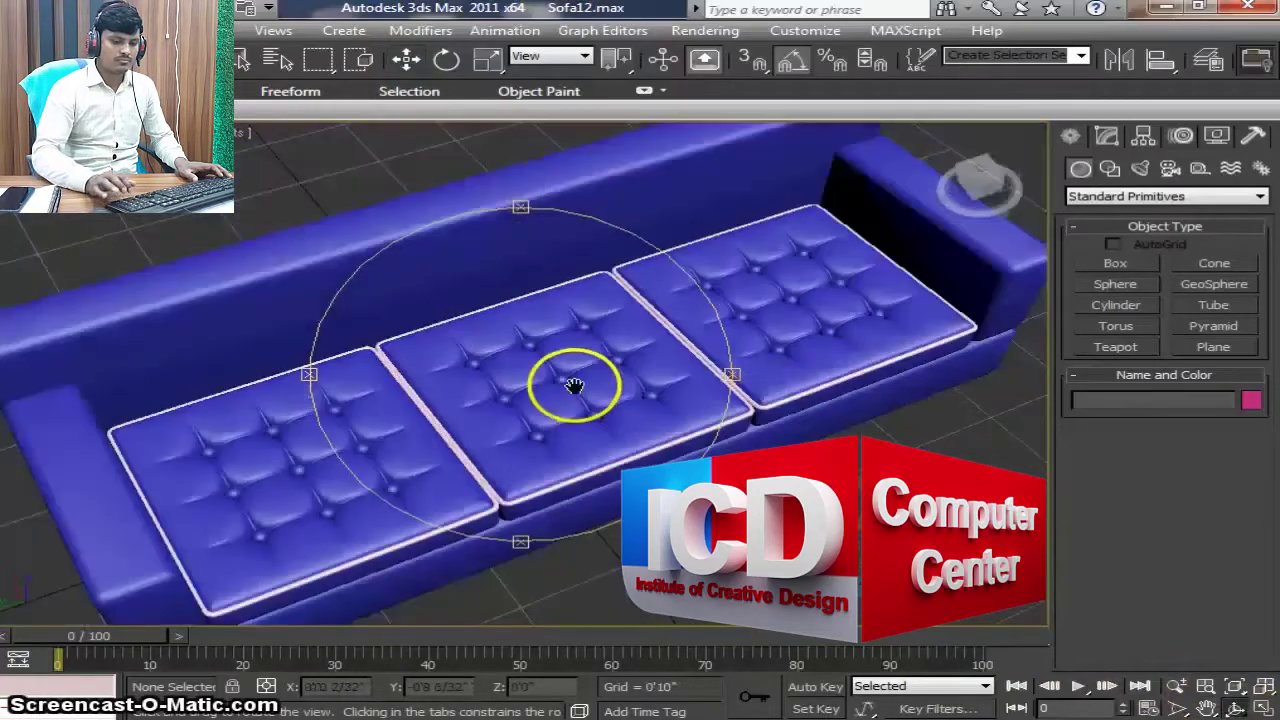
pyautogui.moveTo(571, 386); pyautogui.dragTo(566, 340, button='middle')
pyautogui.moveTo(566, 338); pyautogui.dragTo(609, 343)
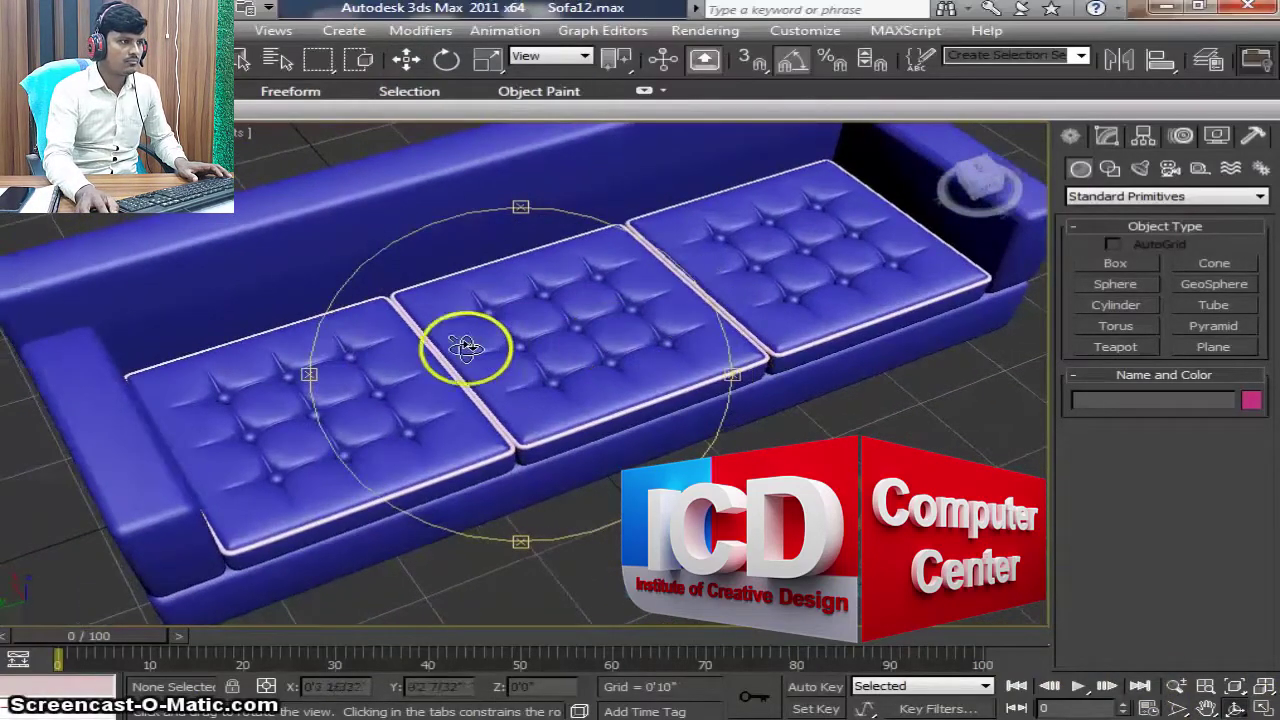
pyautogui.click(407, 58)
pyautogui.scroll(-2, 586, 343)
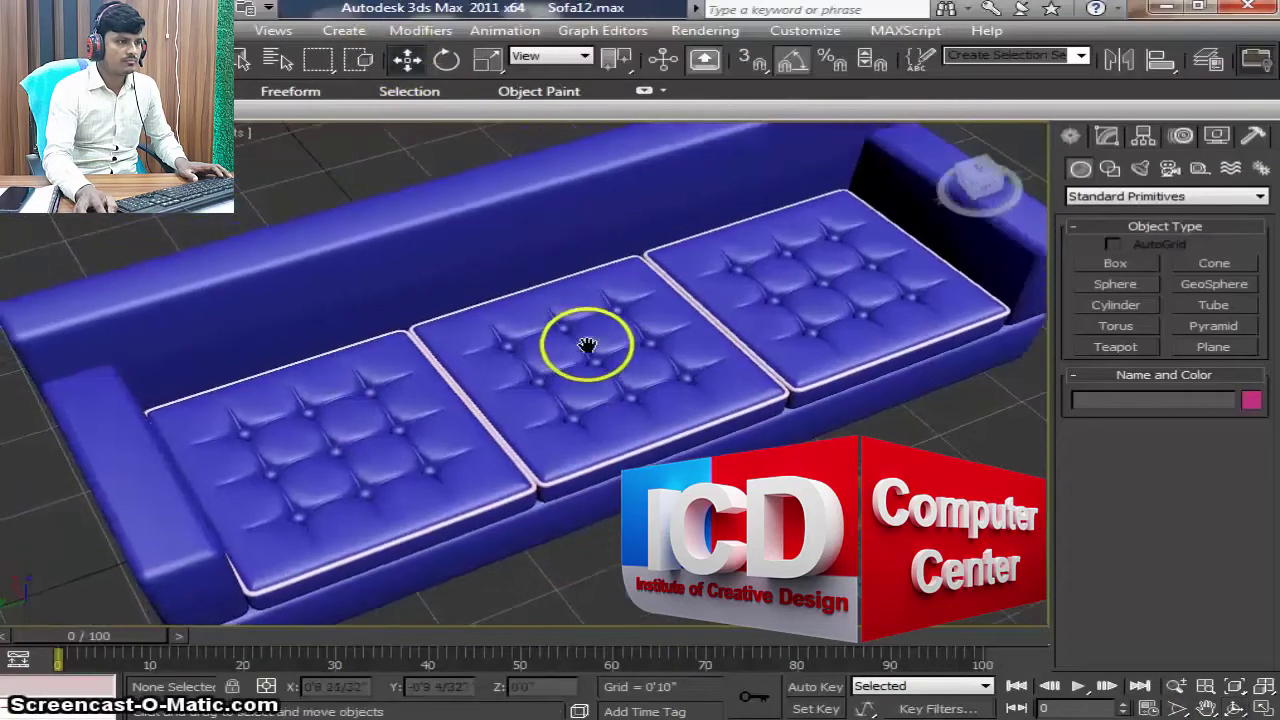
pyautogui.scroll(-2, 591, 345)
pyautogui.scroll(2, 591, 345)
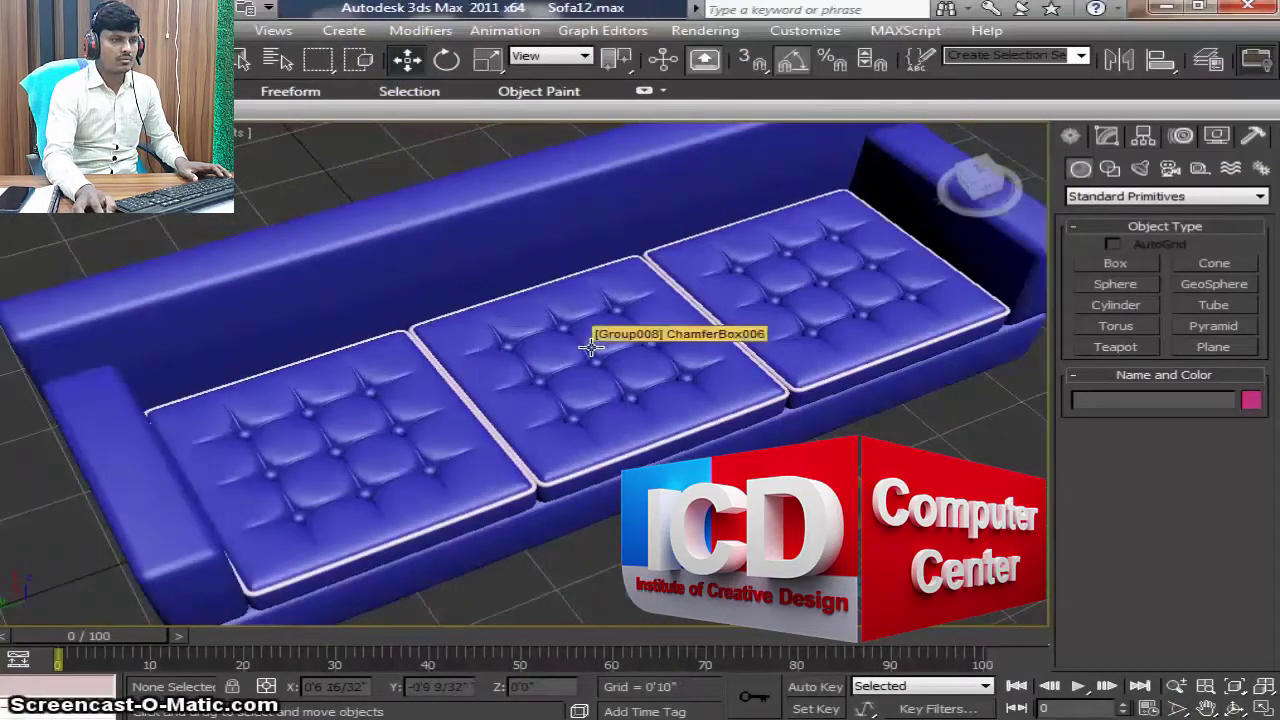
pyautogui.click(603, 350)
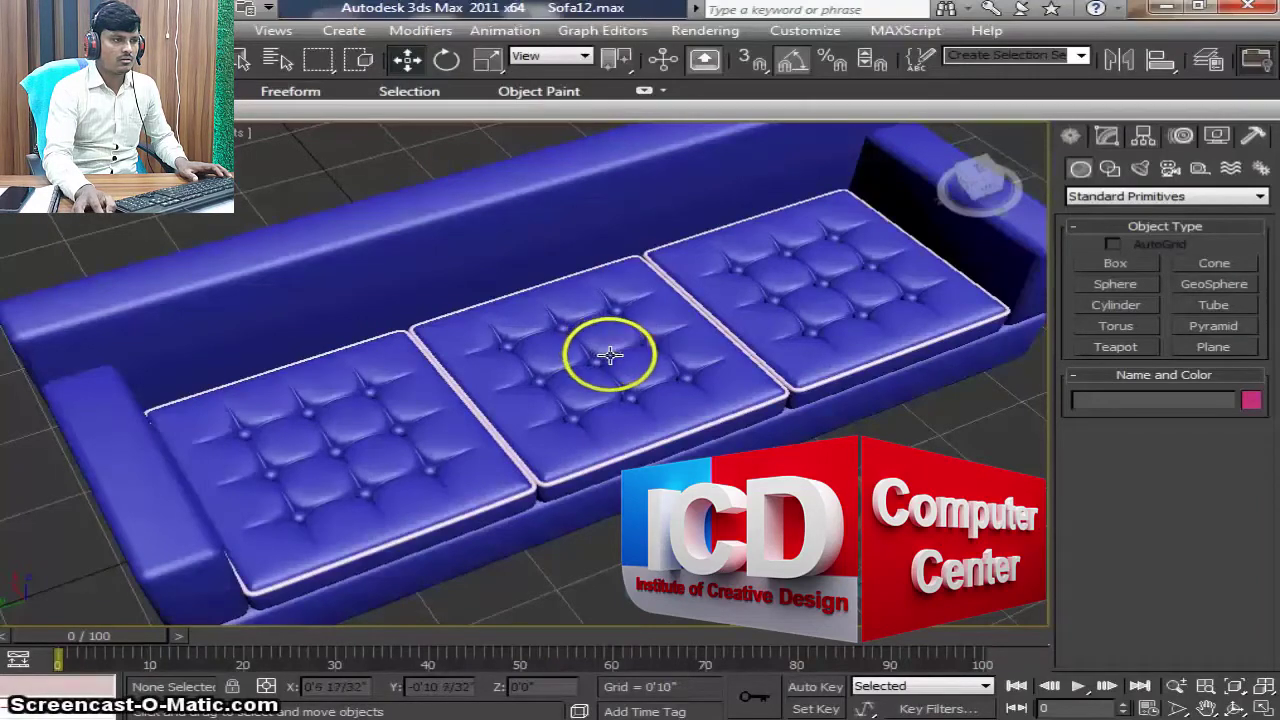
pyautogui.scroll(1, 585, 356)
pyautogui.scroll(1, 571, 363)
pyautogui.scroll(1, 571, 364)
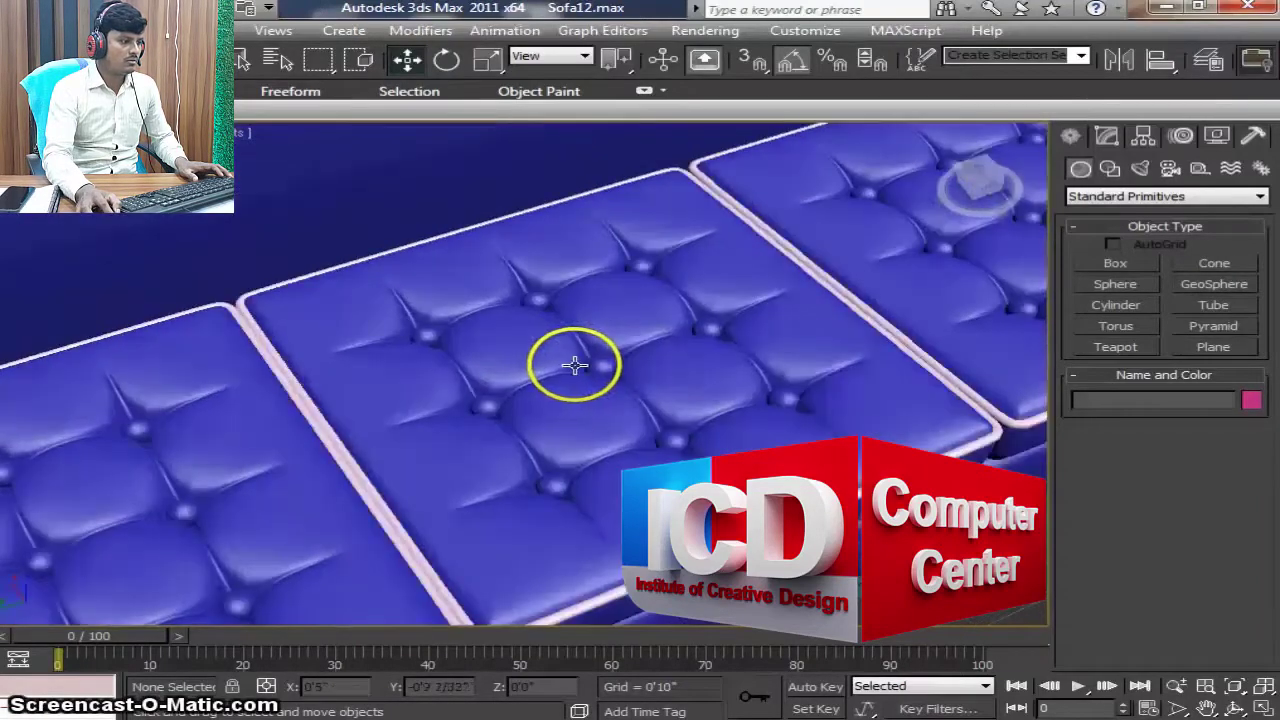
pyautogui.scroll(-3, 575, 365)
pyautogui.scroll(-1, 600, 371)
pyautogui.scroll(1, 600, 374)
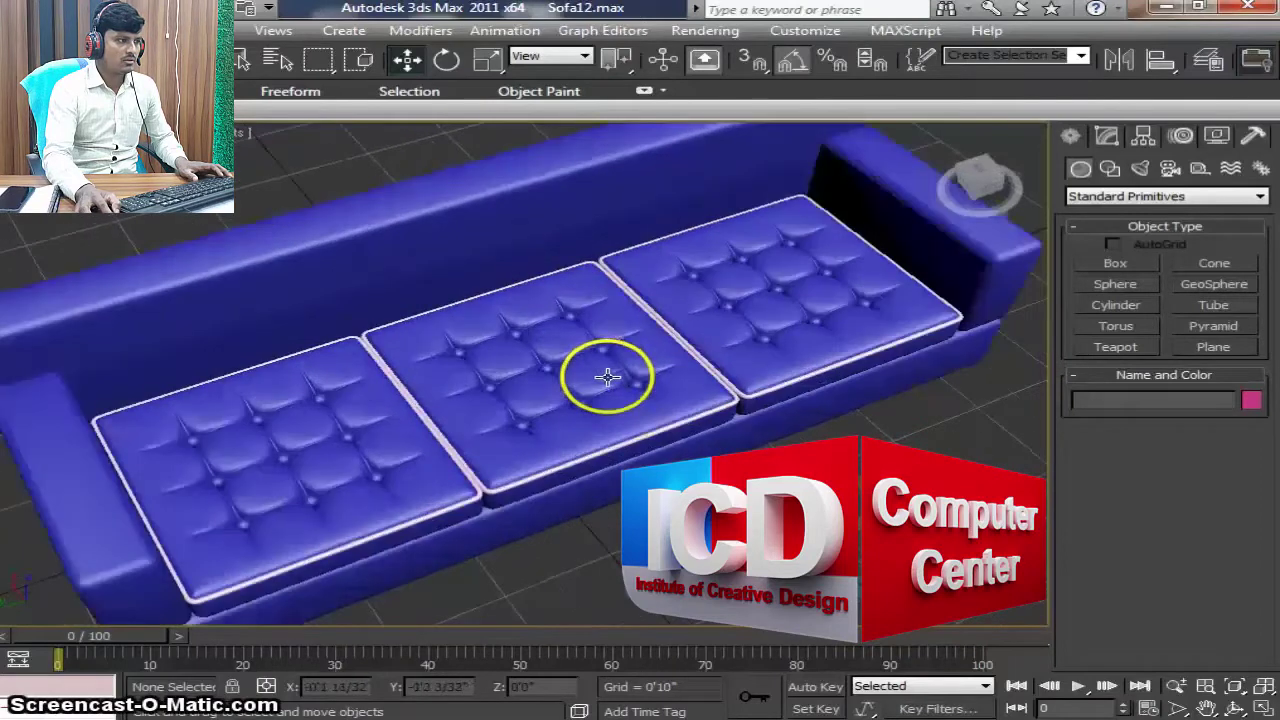
pyautogui.moveTo(1041, 440); pyautogui.dragTo(943, 423, button='middle')
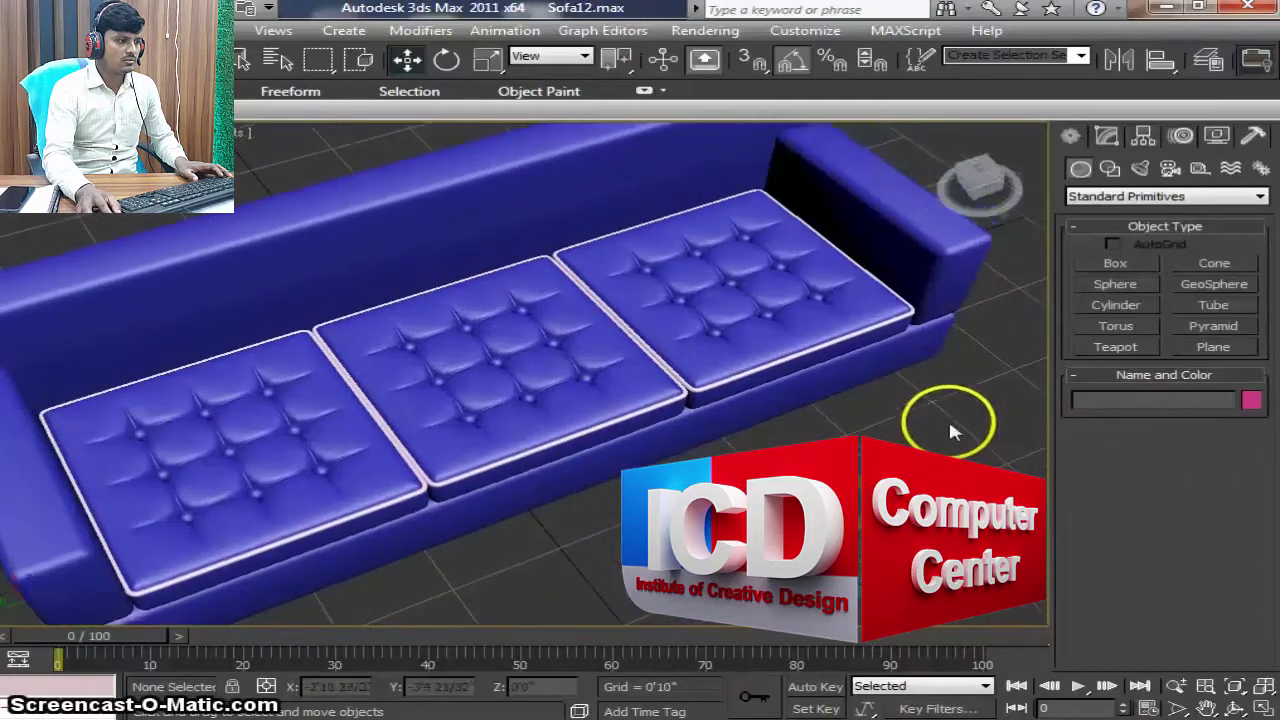
# Step: Build a ChamferBox from Extended Primitives on the grid beside the sofa
pyautogui.click(1122, 196)
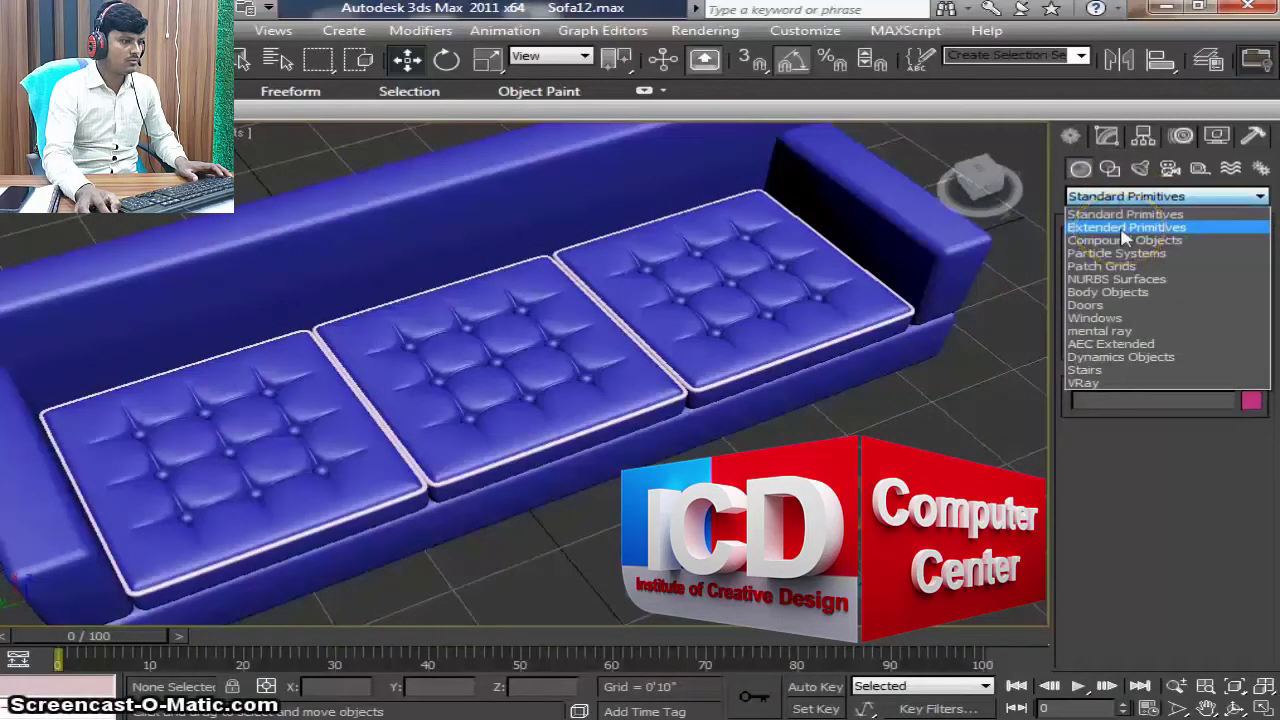
pyautogui.click(1122, 229)
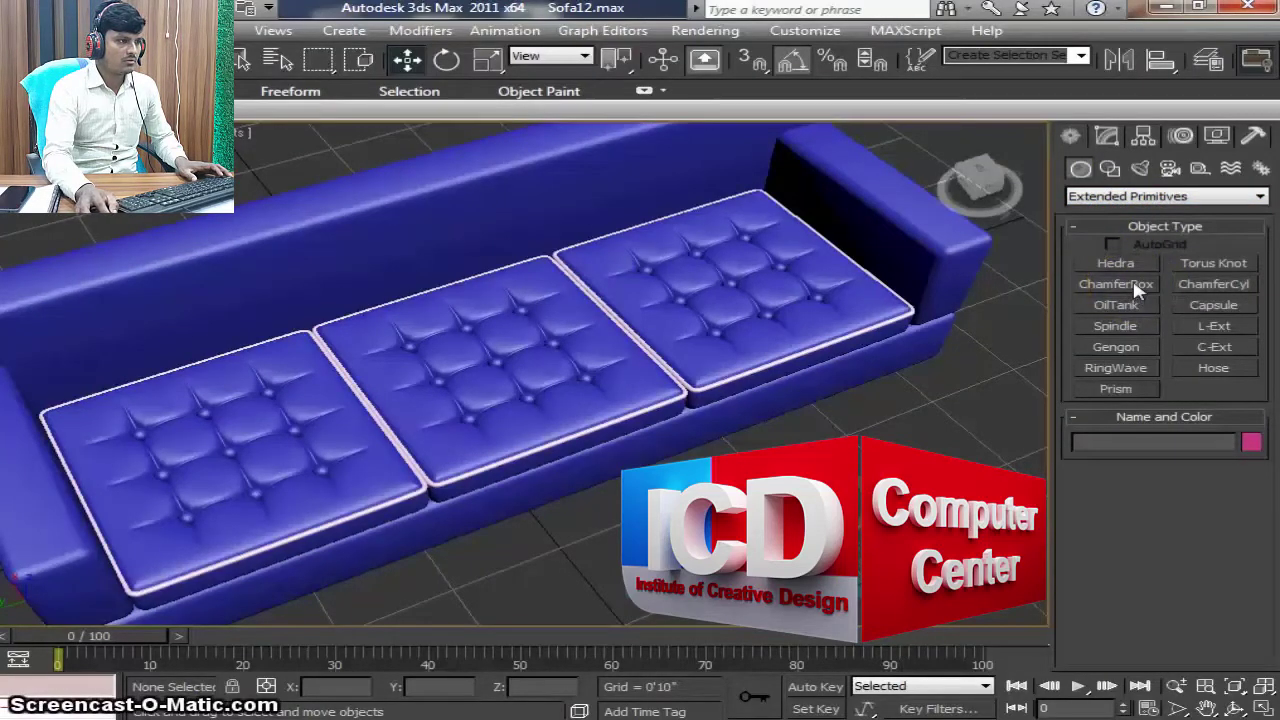
pyautogui.click(1116, 284)
pyautogui.moveTo(790, 490); pyautogui.dragTo(686, 380, button='middle')
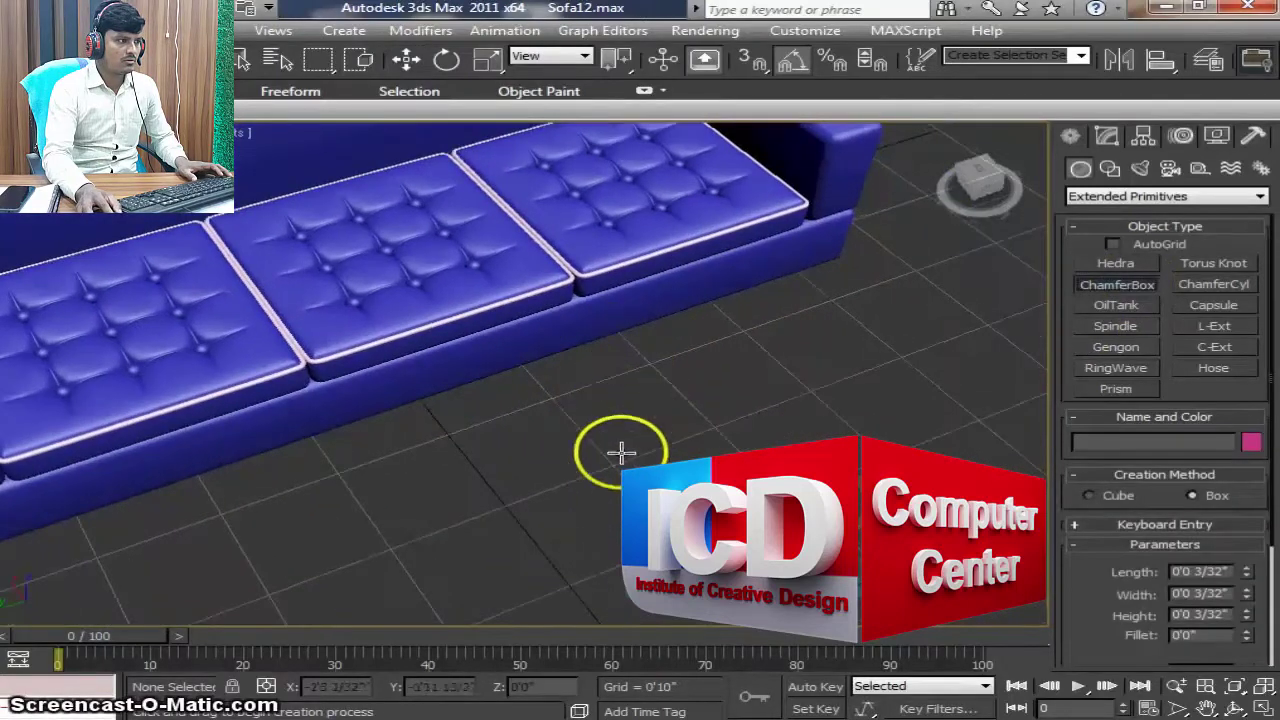
pyautogui.moveTo(617, 449)
pyautogui.mouseDown()
pyautogui.moveTo(690, 460)
pyautogui.moveTo(685, 424)
pyautogui.mouseUp()
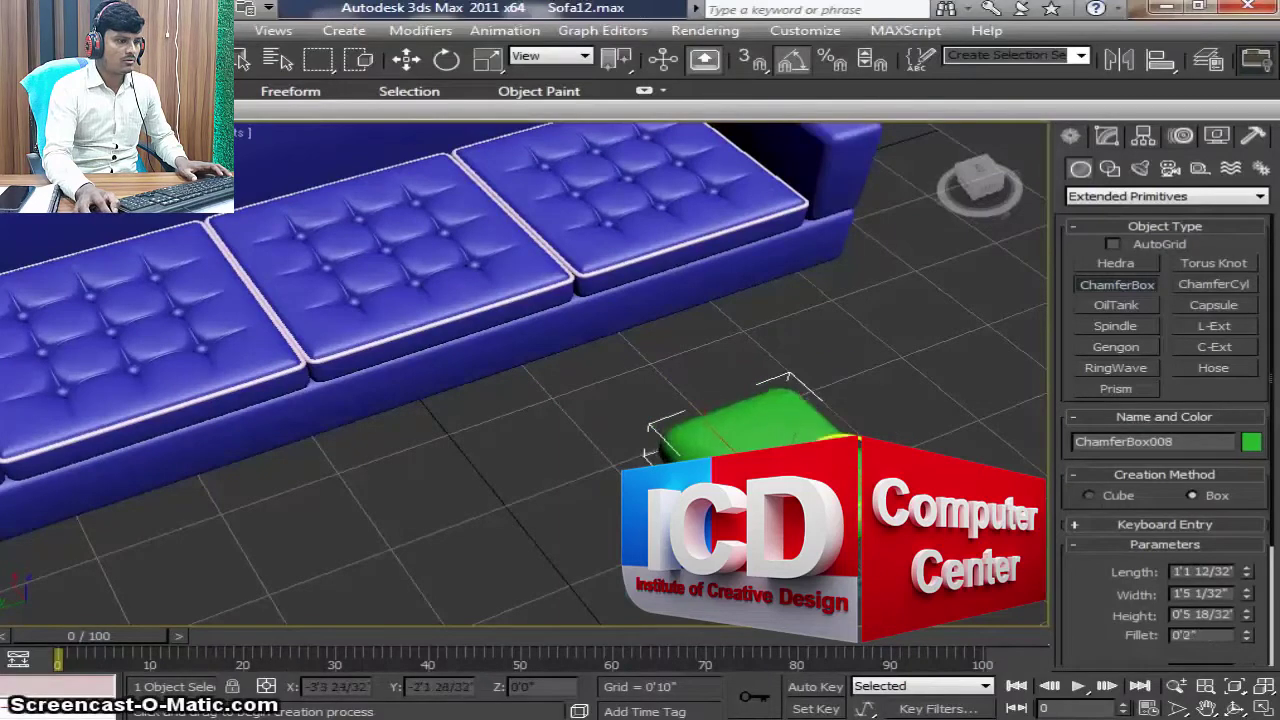
pyautogui.click(406, 59)
pyautogui.moveTo(935, 351); pyautogui.dragTo(830, 356, button='middle')
pyautogui.click(1108, 136)
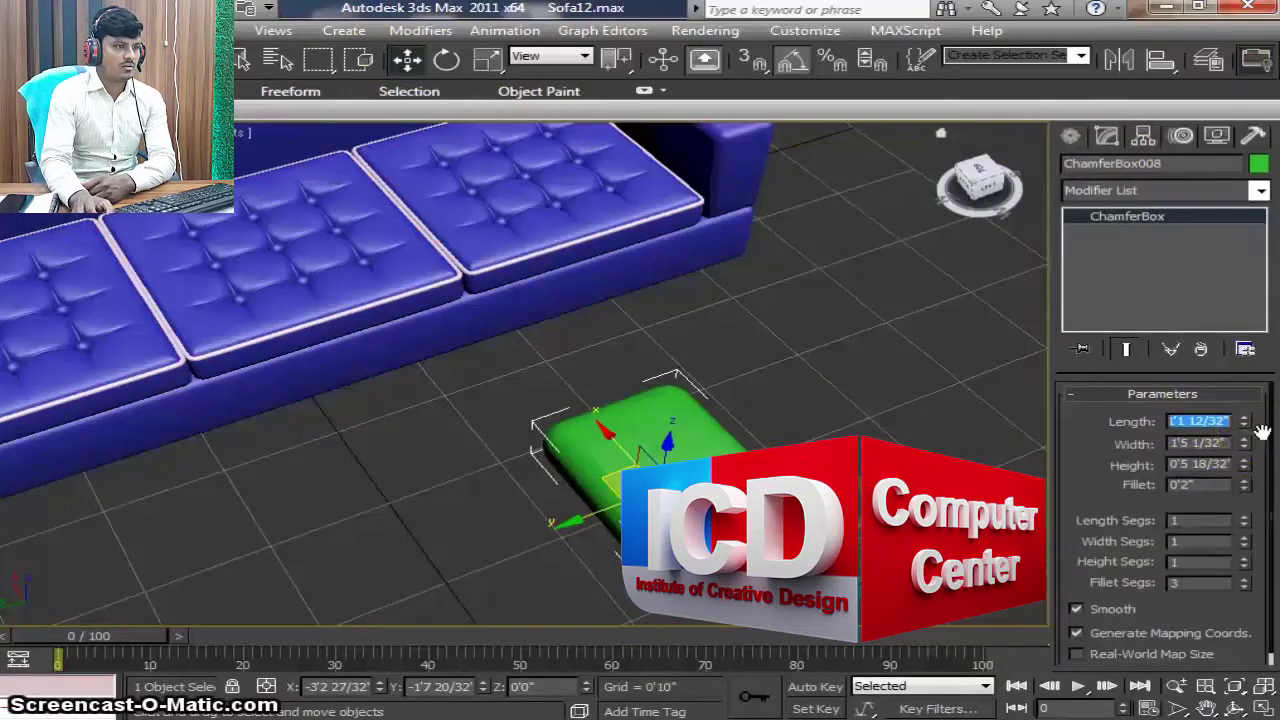
# Step: Size the chamfer box to 1'0" length, 1'6" width, 0'4" height, 0'1" fillet
pyautogui.write('12')
pyautogui.press('Return')
pyautogui.write("1'6")
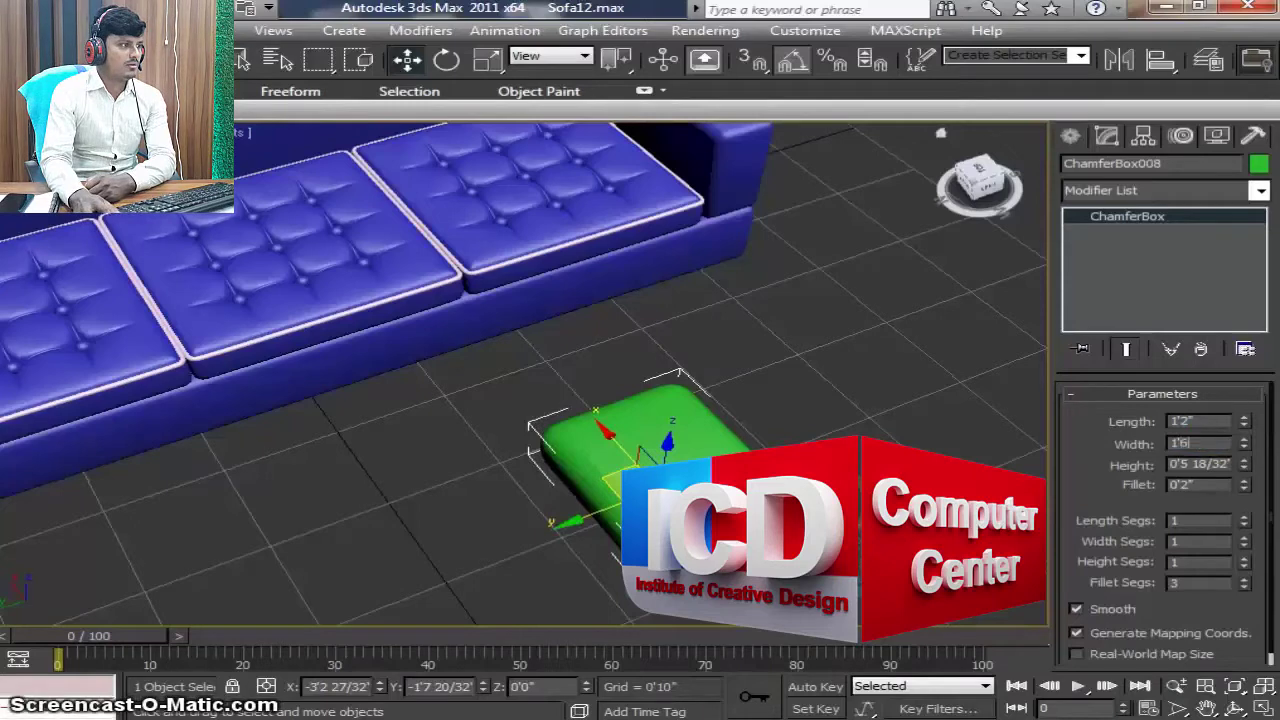
pyautogui.press('Return')
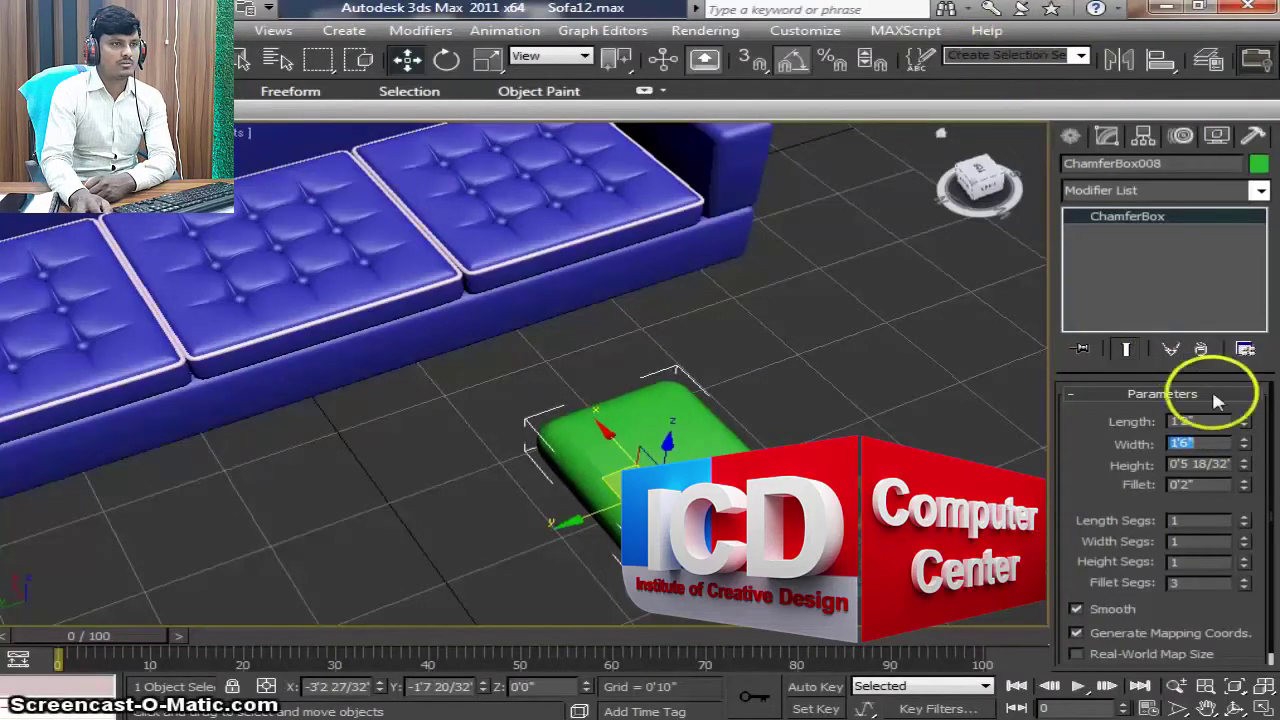
pyautogui.click(1186, 421)
pyautogui.write('0')
pyautogui.press('Return')
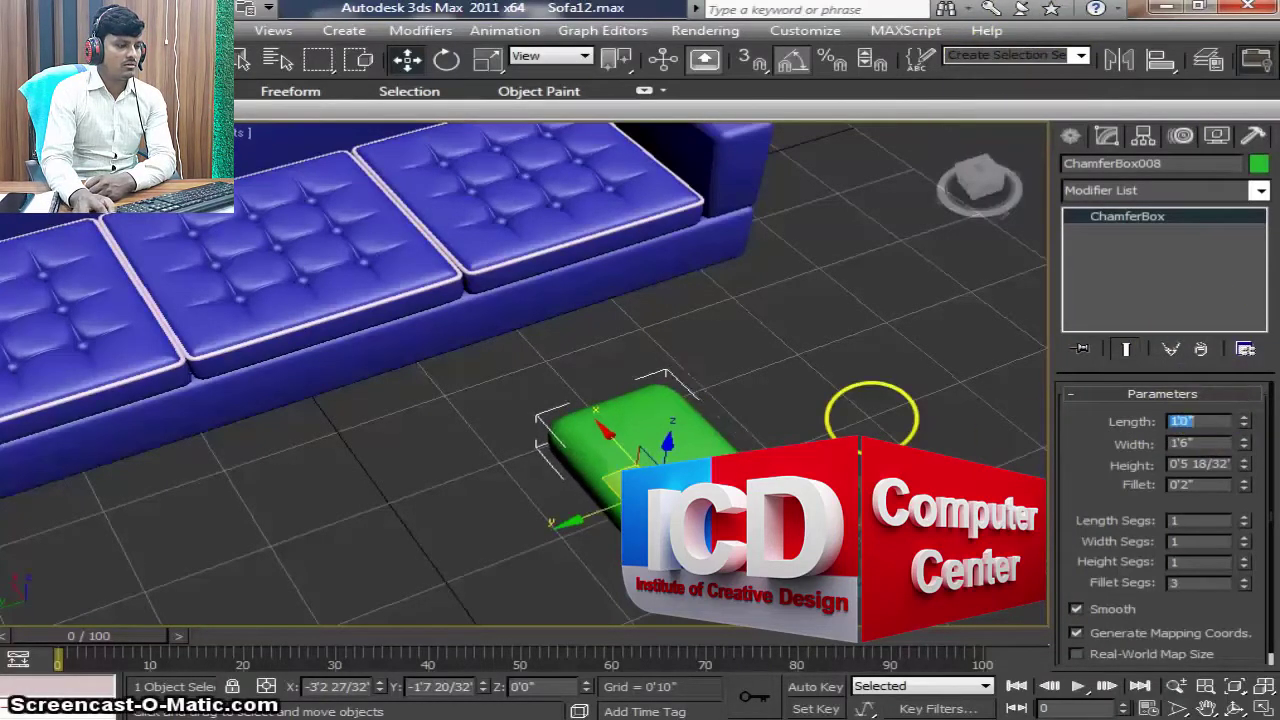
pyautogui.press('z')
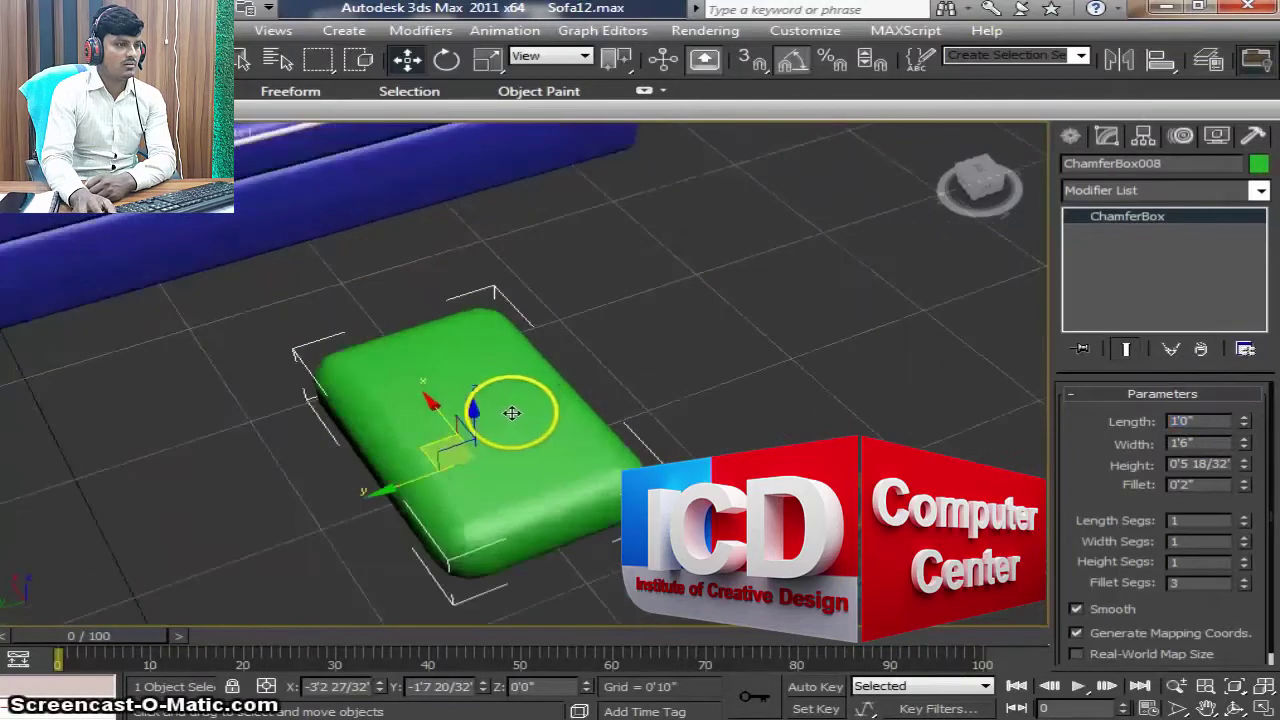
pyautogui.doubleClick(1216, 456)
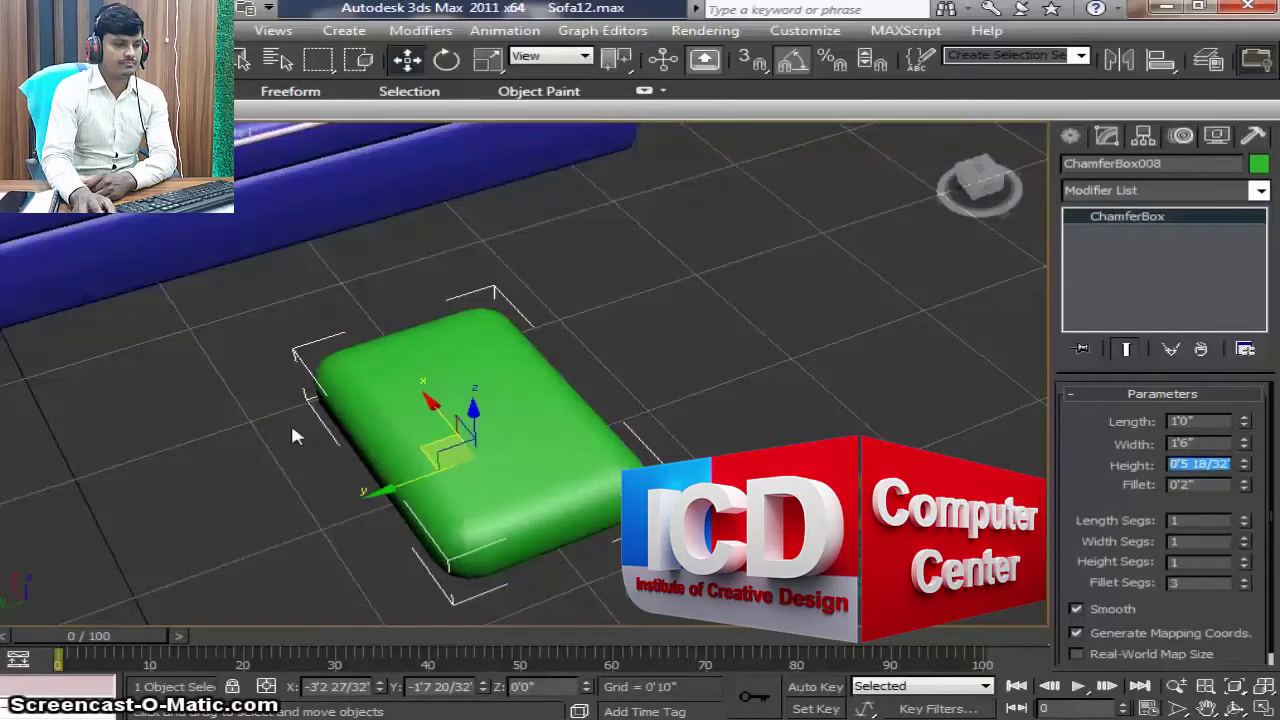
pyautogui.write('4')
pyautogui.press('Return')
pyautogui.moveTo(551, 500); pyautogui.dragTo(551, 488, button='middle')
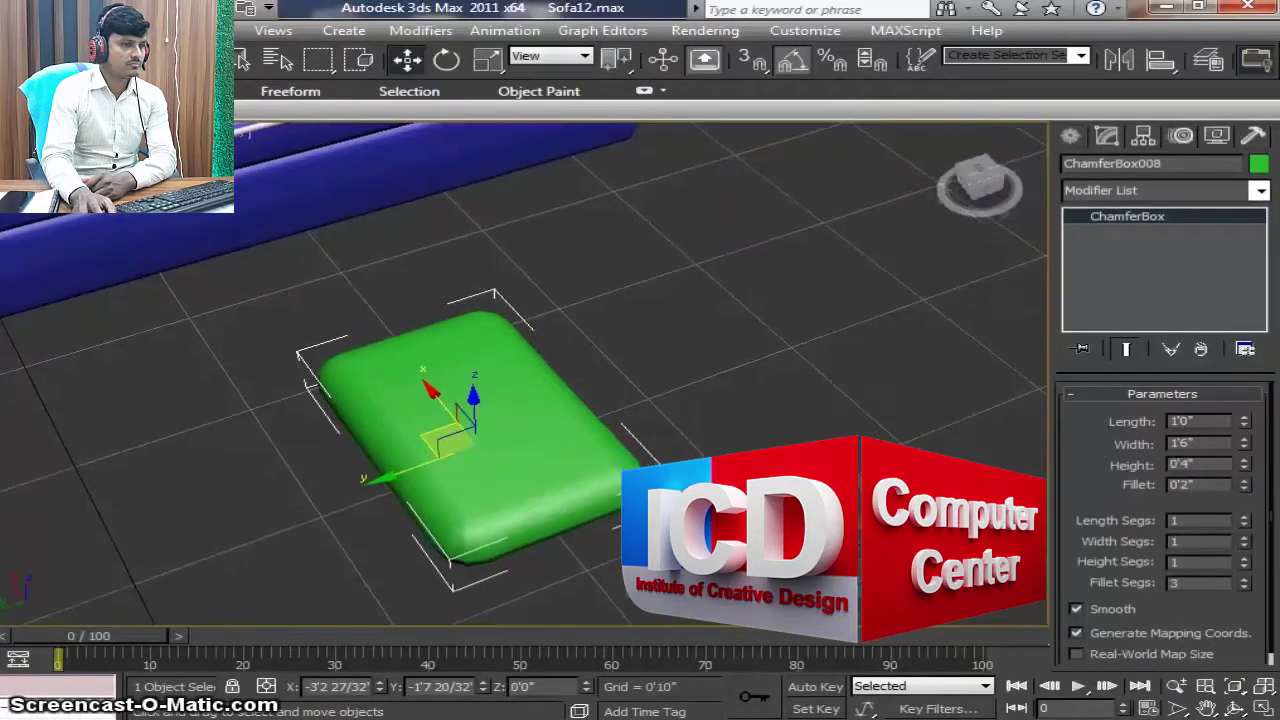
pyautogui.press('Tab')
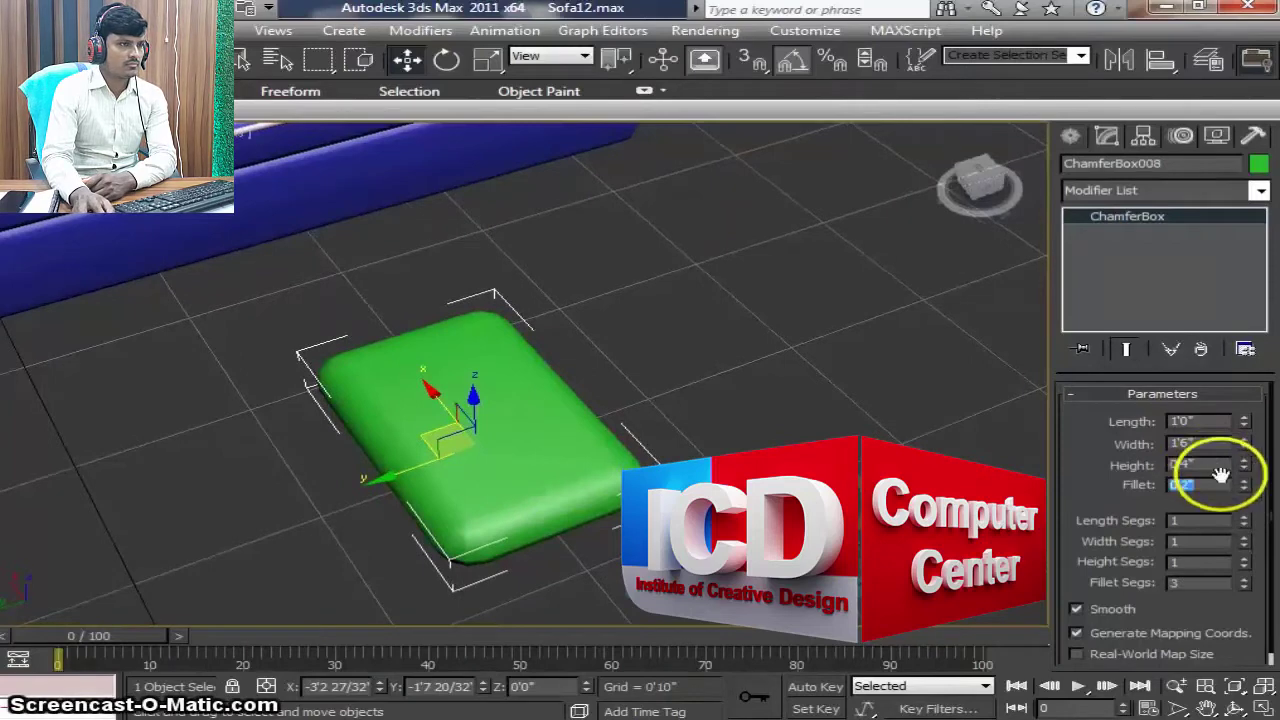
pyautogui.write('1')
pyautogui.press('Return')
# Step: Show edged faces and raise the box's Length Segs to 12
pyautogui.moveTo(788, 503)
pyautogui.mouseDown(button='middle')
pyautogui.moveTo(810, 465)
pyautogui.moveTo(757, 443)
pyautogui.mouseUp(button='middle')
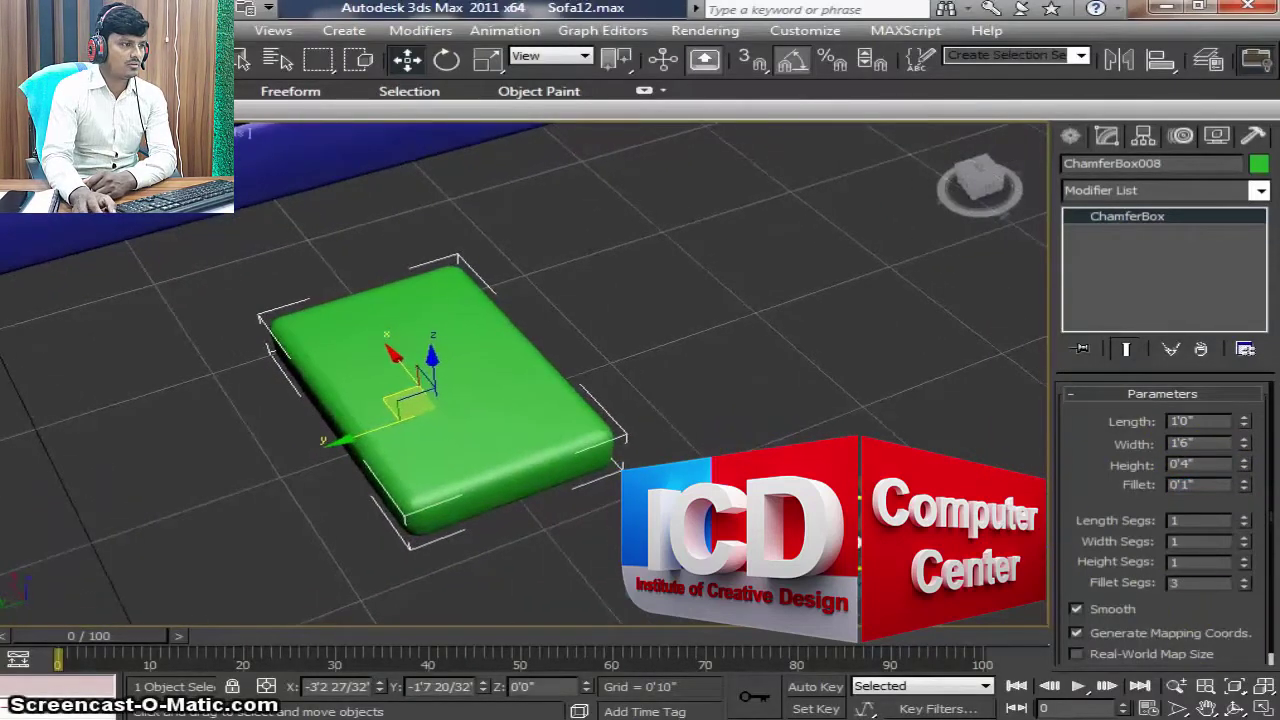
pyautogui.press('F4')
pyautogui.press('F4')
pyautogui.press('F4')
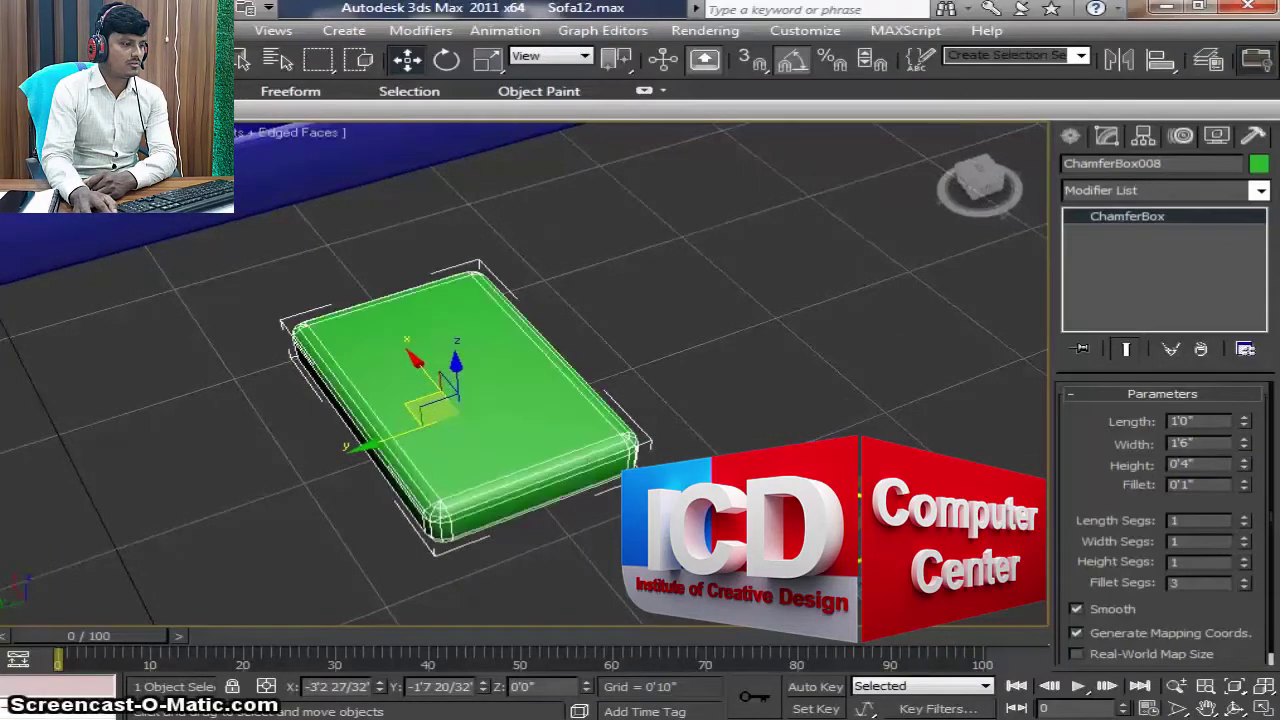
pyautogui.keyDown('alt'); pyautogui.moveTo(600, 465); pyautogui.dragTo(663, 462, button='middle'); pyautogui.keyUp('alt')
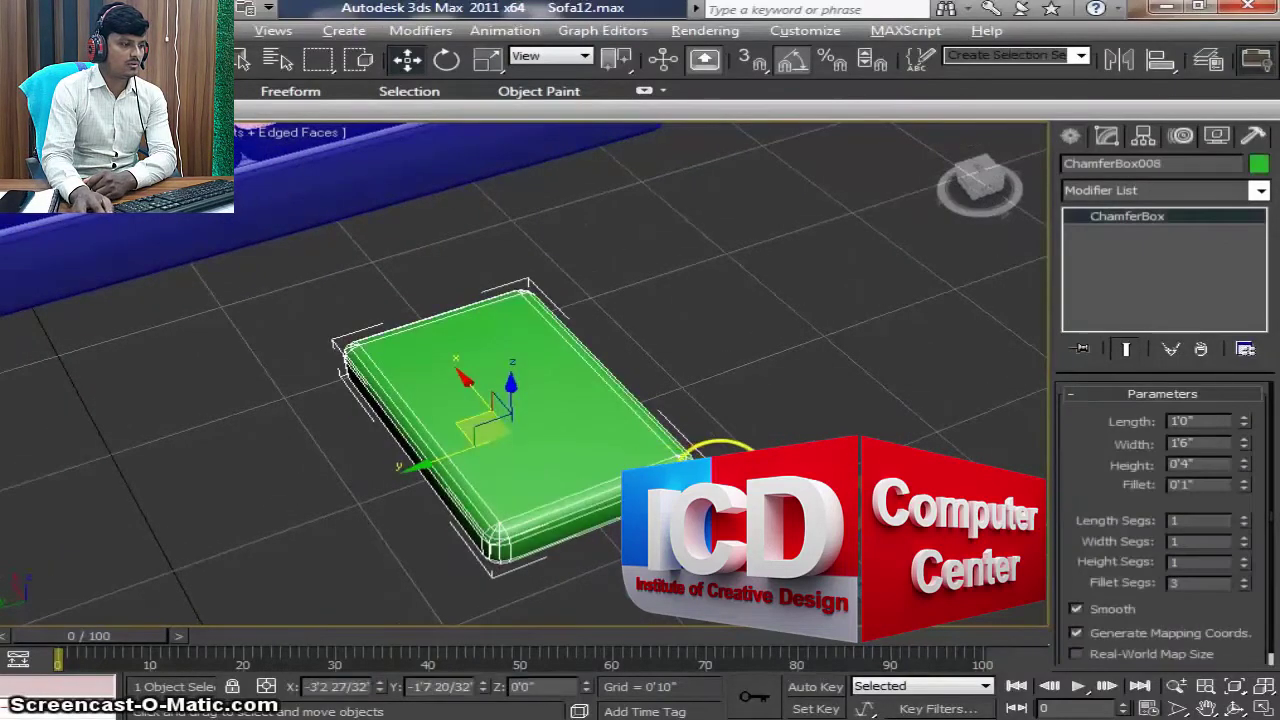
pyautogui.moveTo(855, 490); pyautogui.dragTo(829, 420, button='middle')
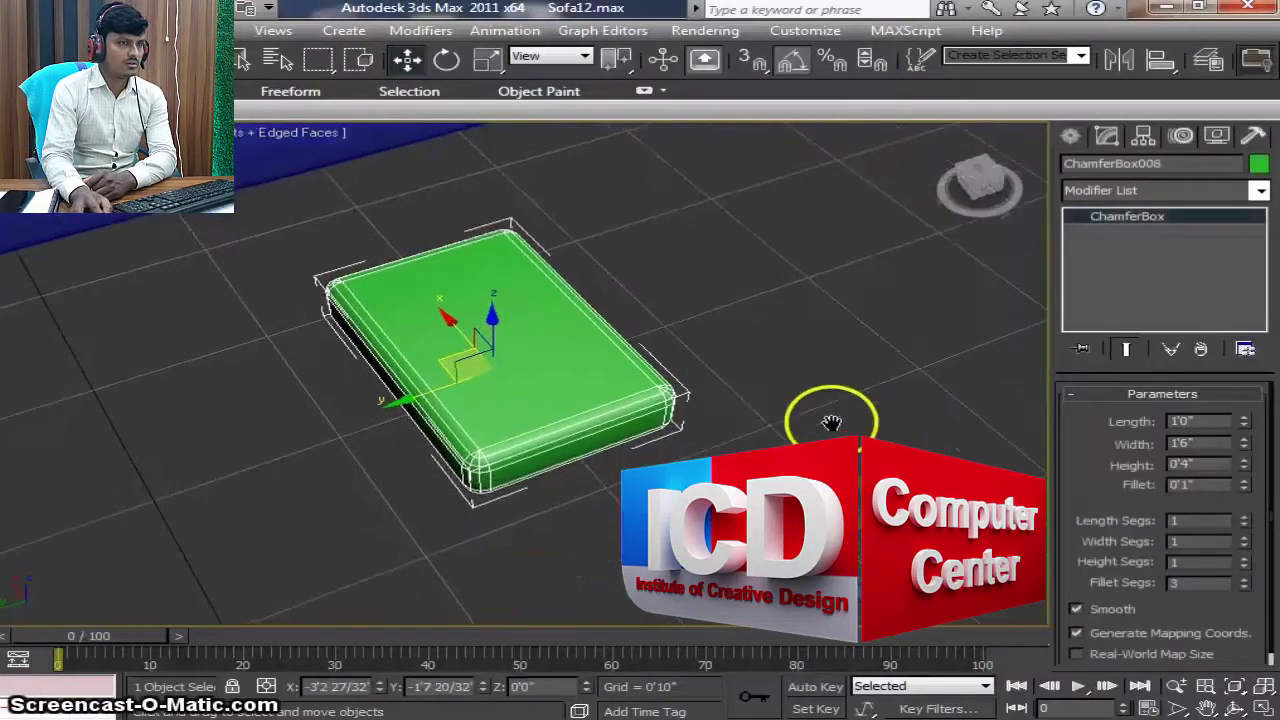
pyautogui.click(1245, 518)
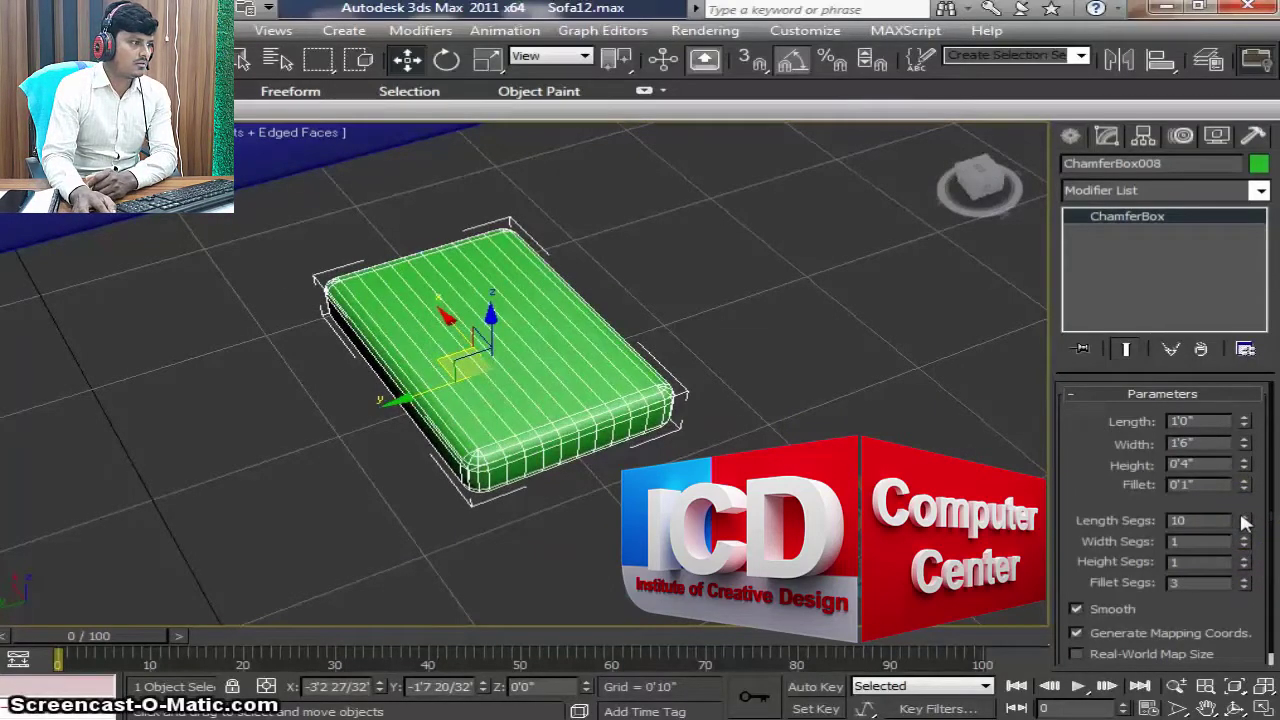
pyautogui.click(1245, 518)
pyautogui.click(1245, 518)
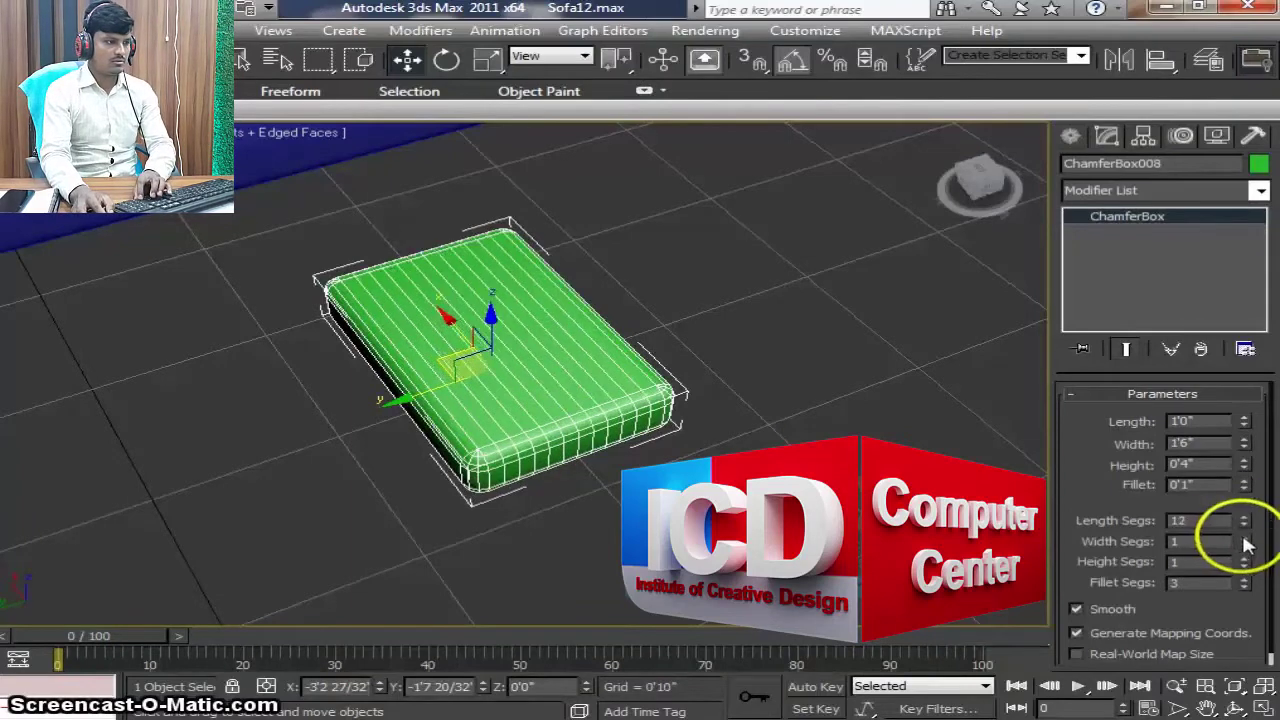
# Step: Raise the chamfer box's Width Segs to 16
pyautogui.click(1245, 537)
pyautogui.write('0')
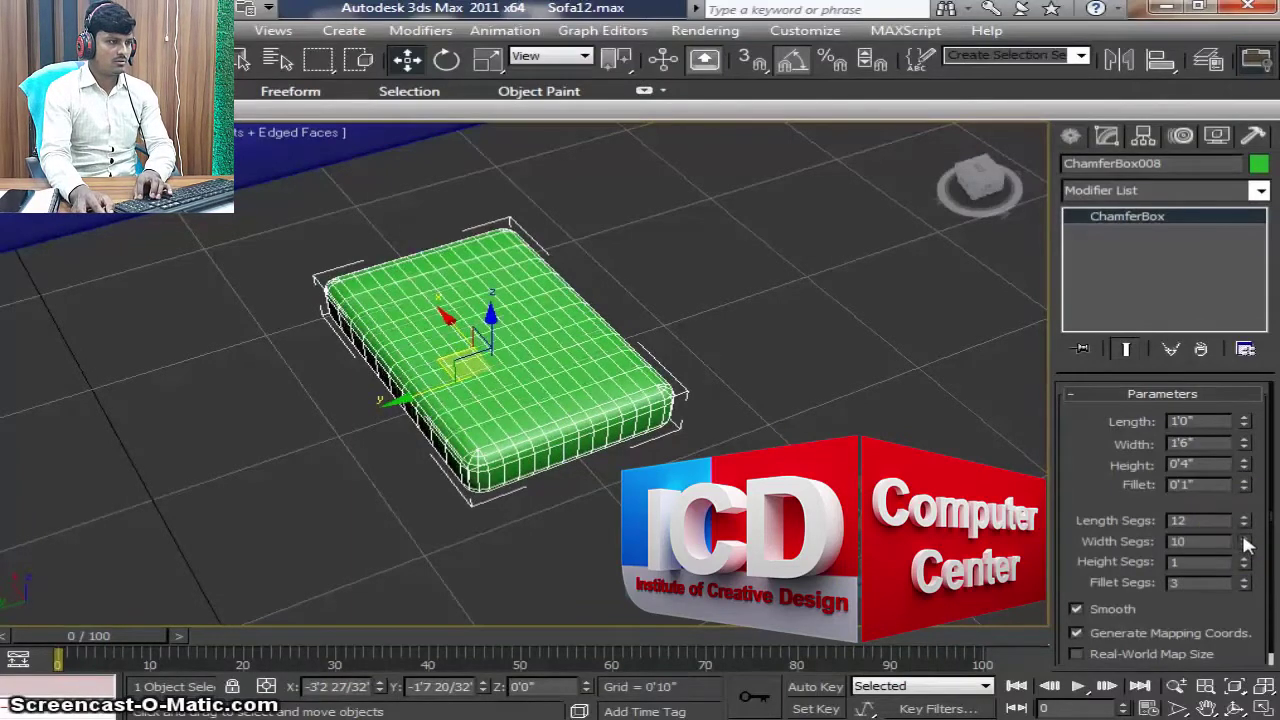
pyautogui.click(1245, 539)
pyautogui.click(1245, 539)
pyautogui.click(1245, 539)
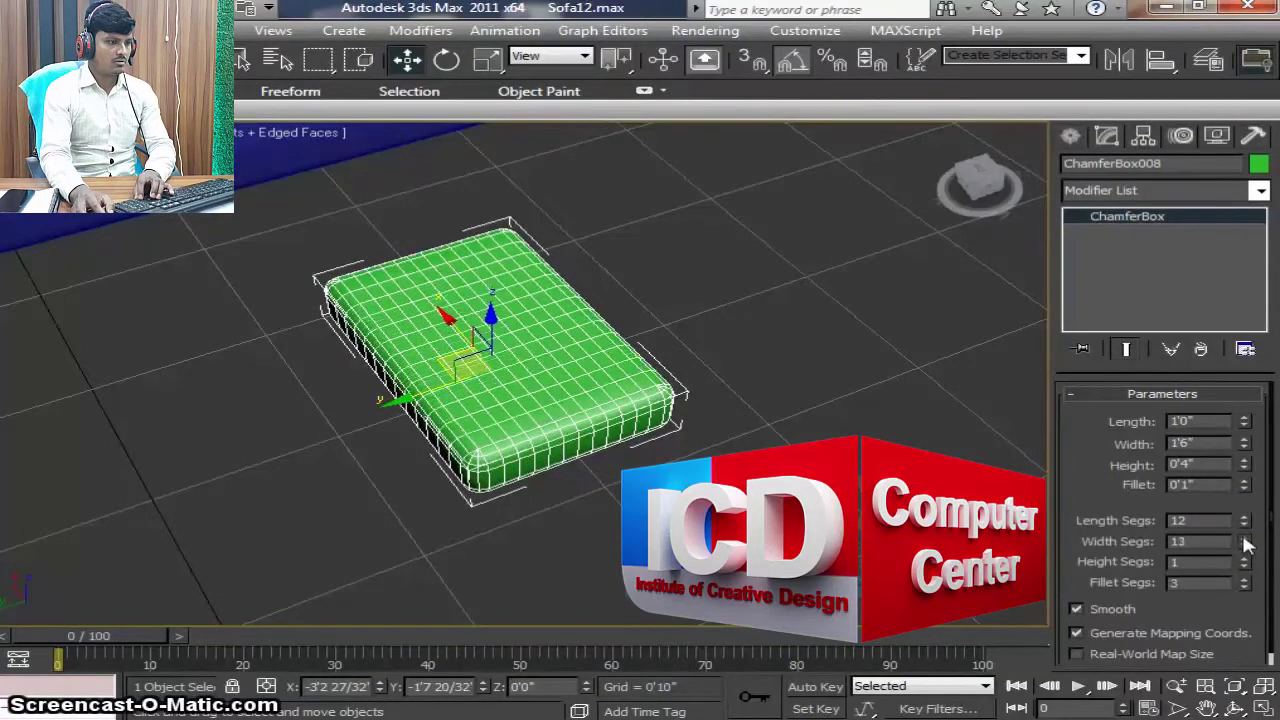
pyautogui.click(1245, 539)
pyautogui.click(1245, 539)
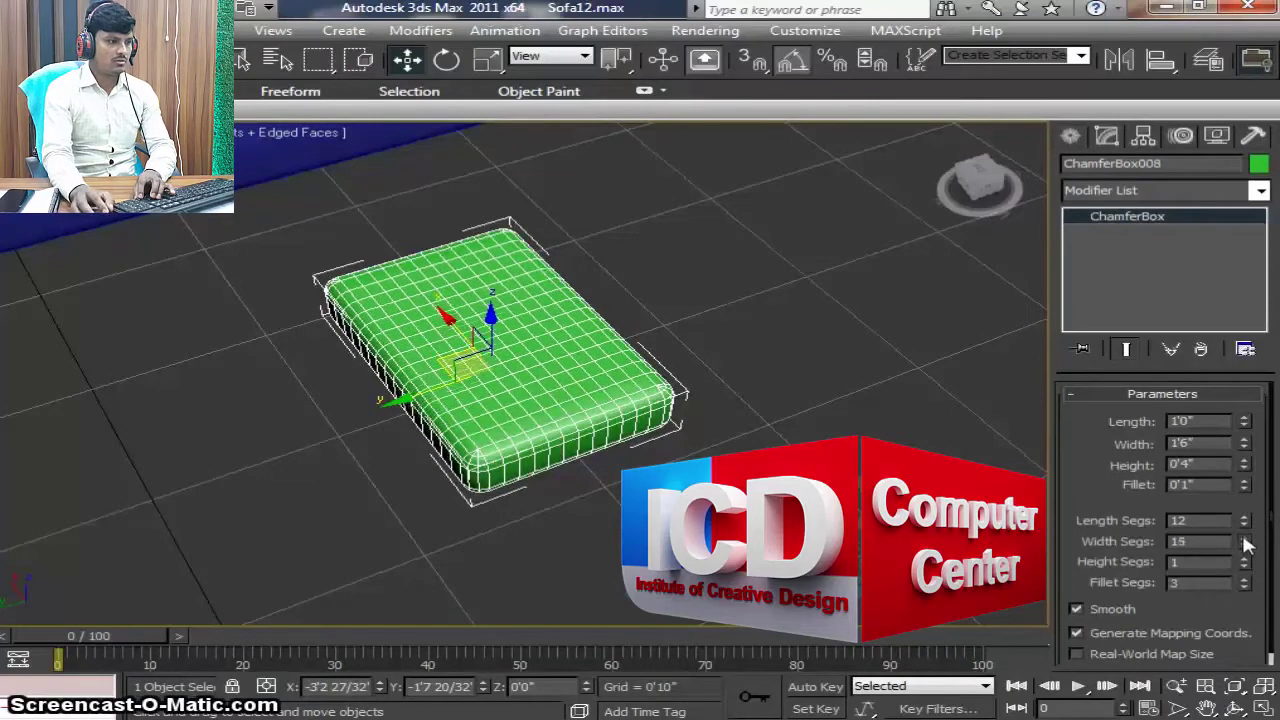
pyautogui.click(1245, 539)
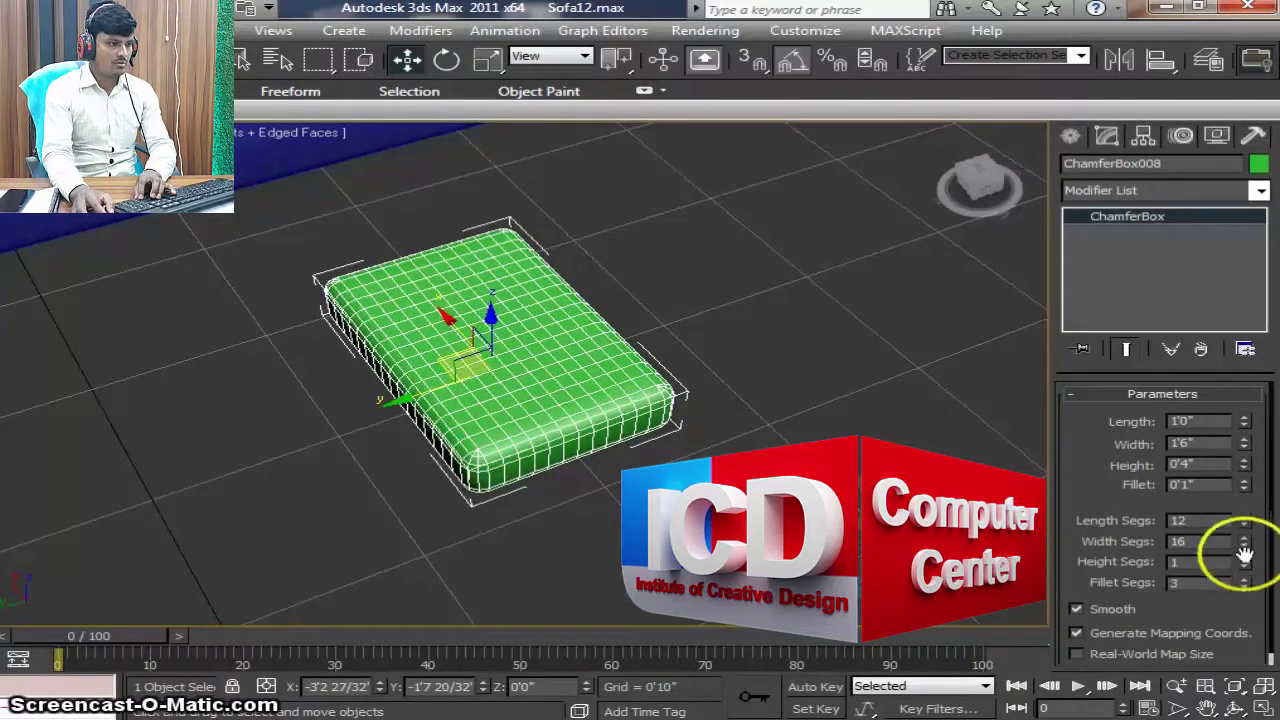
# Step: Set the chamfer box's Fillet Segs to 4 for smoother rounded edges
pyautogui.moveTo(800, 470)
pyautogui.keyDown('alt'); pyautogui.mouseDown(button='middle')
pyautogui.moveTo(840, 465)
pyautogui.moveTo(850, 440)
pyautogui.mouseUp(button='middle'); pyautogui.keyUp('alt')
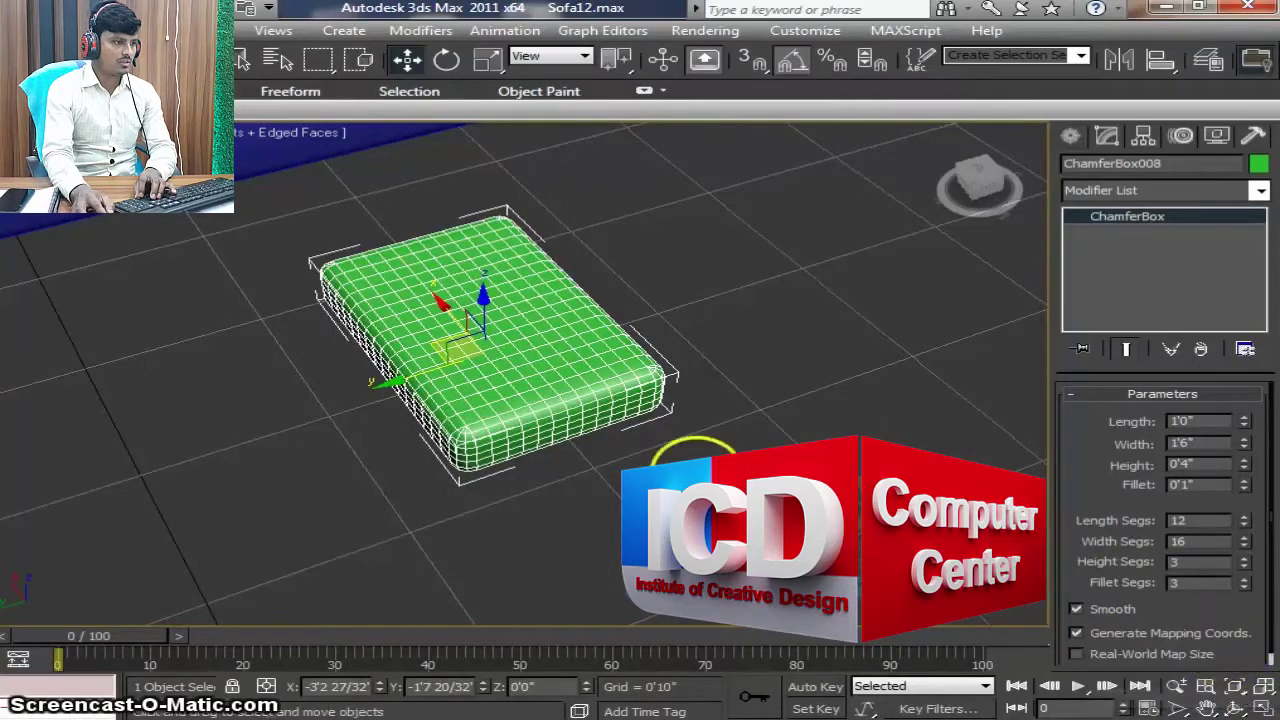
pyautogui.scroll(2, 560, 420)
pyautogui.scroll(3, 560, 420)
pyautogui.scroll(-2, 560, 400)
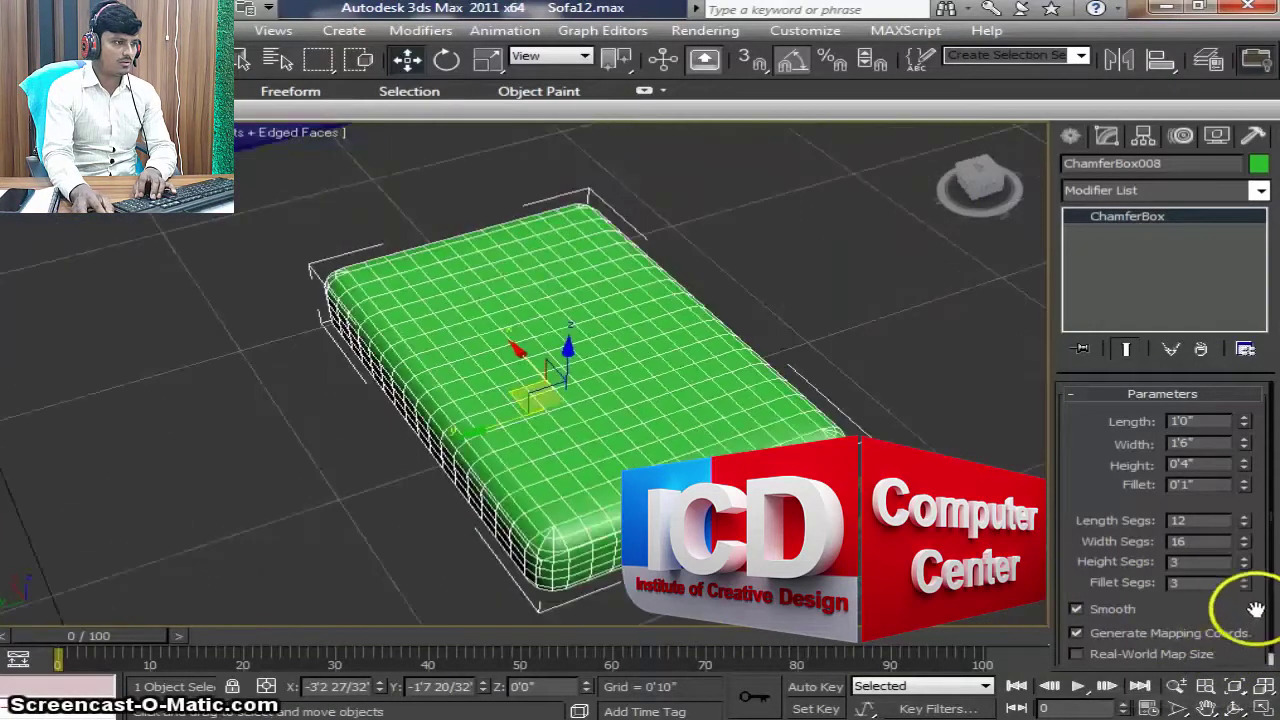
pyautogui.click(1245, 580)
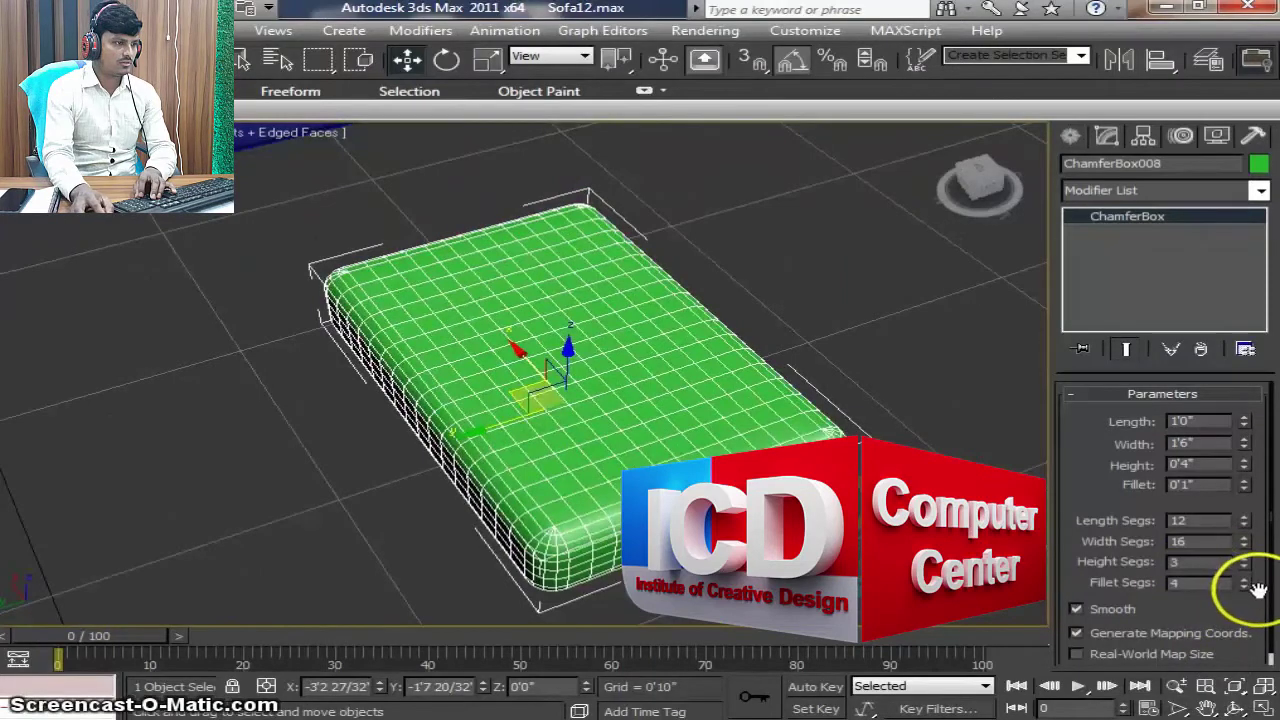
pyautogui.click(1244, 579)
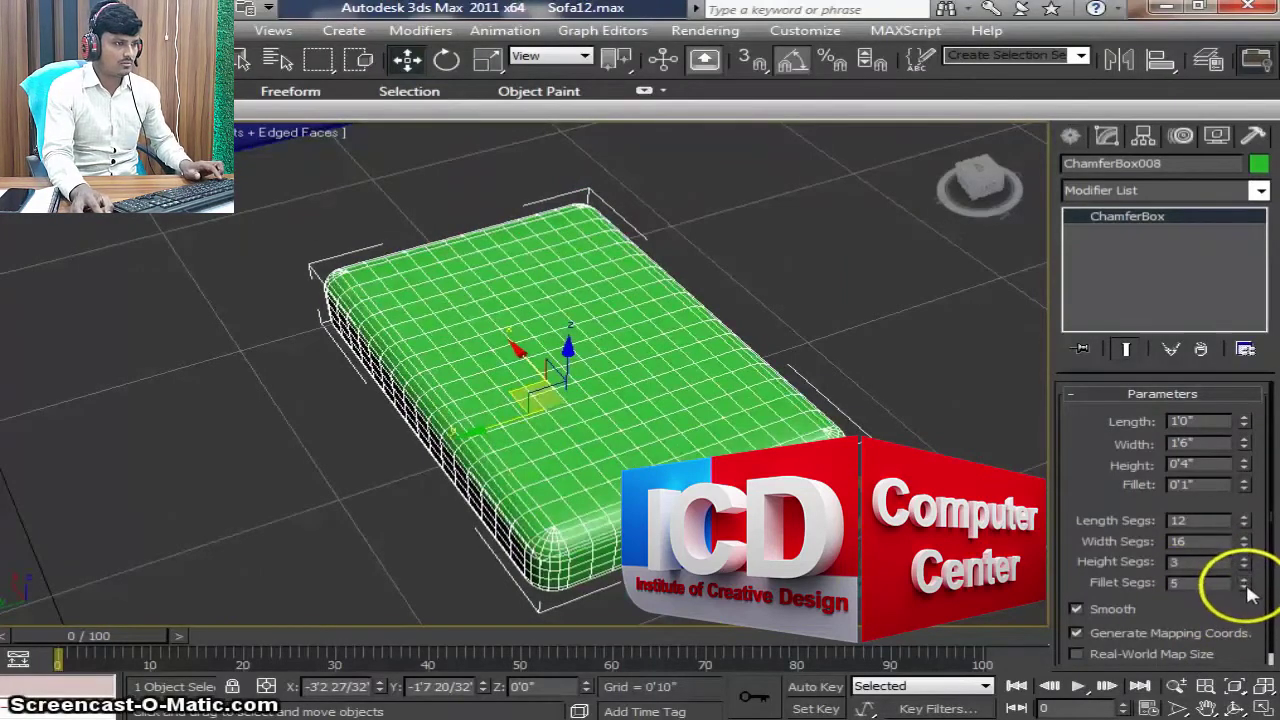
pyautogui.click(1245, 587)
pyautogui.scroll(-1, 557, 491)
pyautogui.scroll(-1, 586, 491)
pyautogui.scroll(1, 571, 491)
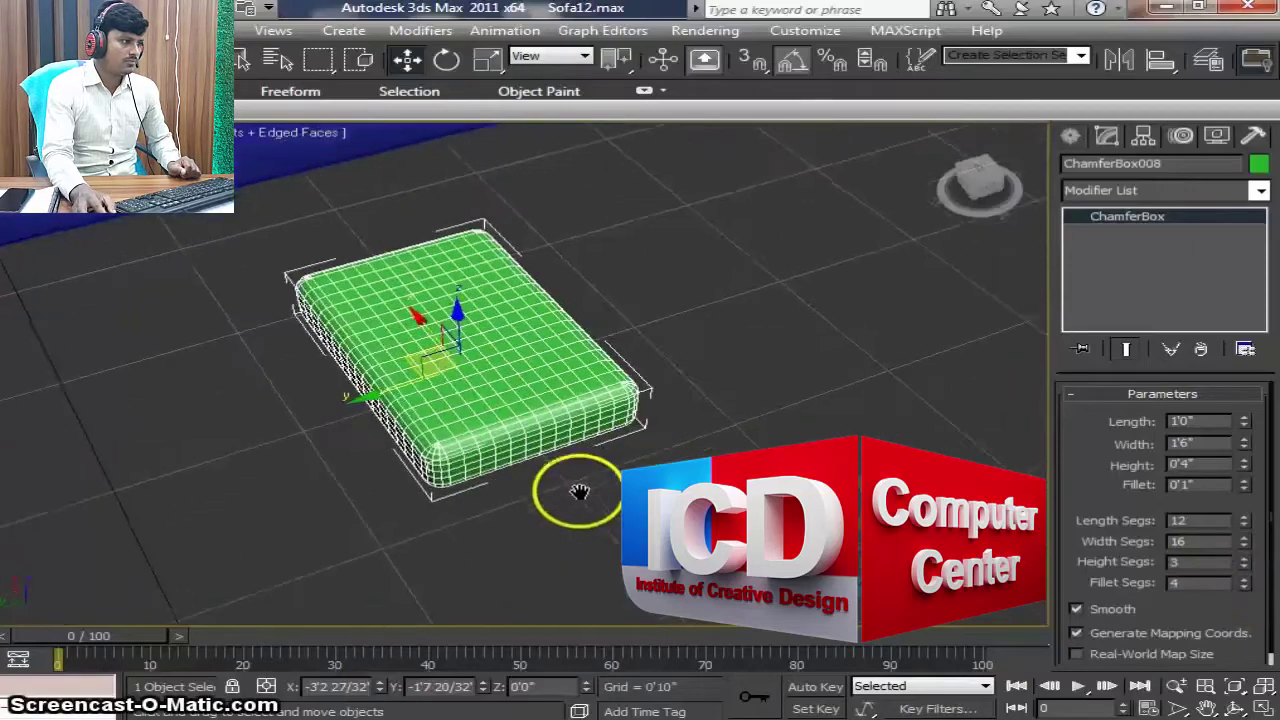
pyautogui.scroll(1, 571, 491)
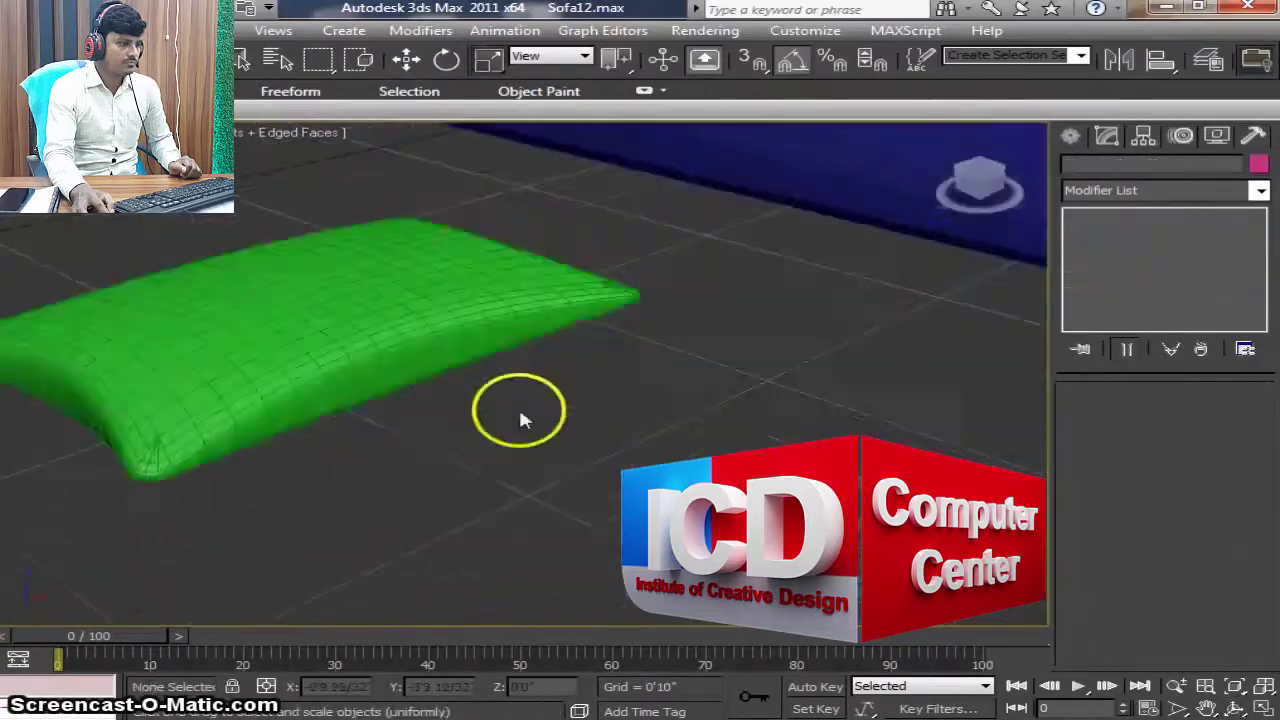
# Step: Set the green pillow's Noise modifier Phase to 4
pyautogui.keyDown('alt'); pyautogui.moveTo(585, 527); pyautogui.dragTo(676, 458, button='middle'); pyautogui.keyUp('alt')
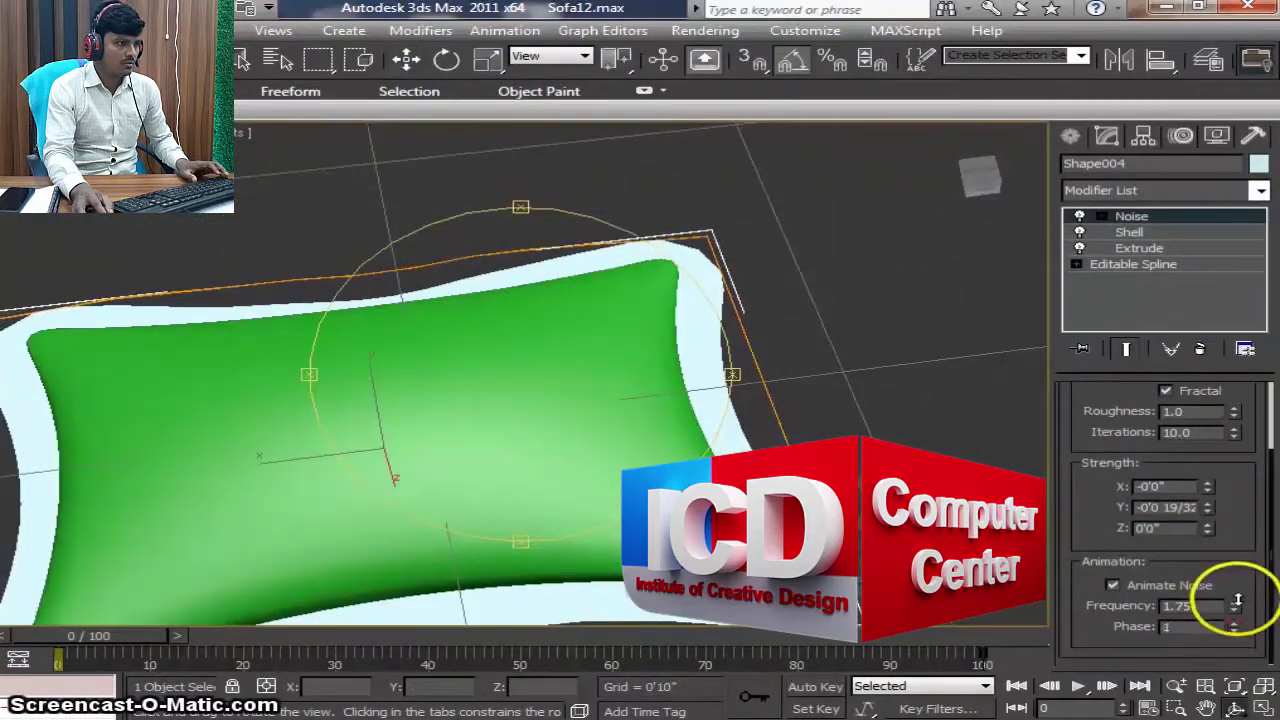
pyautogui.moveTo(1237, 597); pyautogui.dragTo(1234, 562)
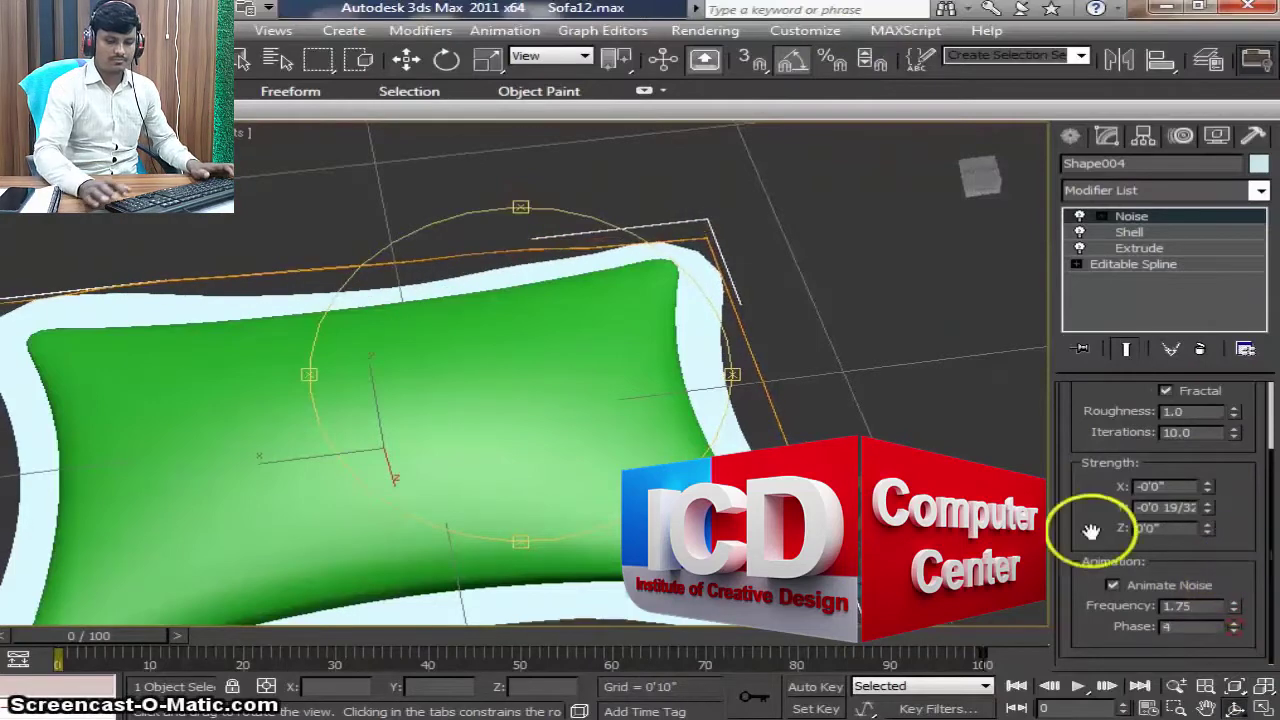
pyautogui.moveTo(785, 392)
pyautogui.mouseDown(button='middle')
pyautogui.moveTo(805, 337)
pyautogui.moveTo(851, 400)
pyautogui.mouseUp(button='middle')
pyautogui.scroll(-3, 810, 342)
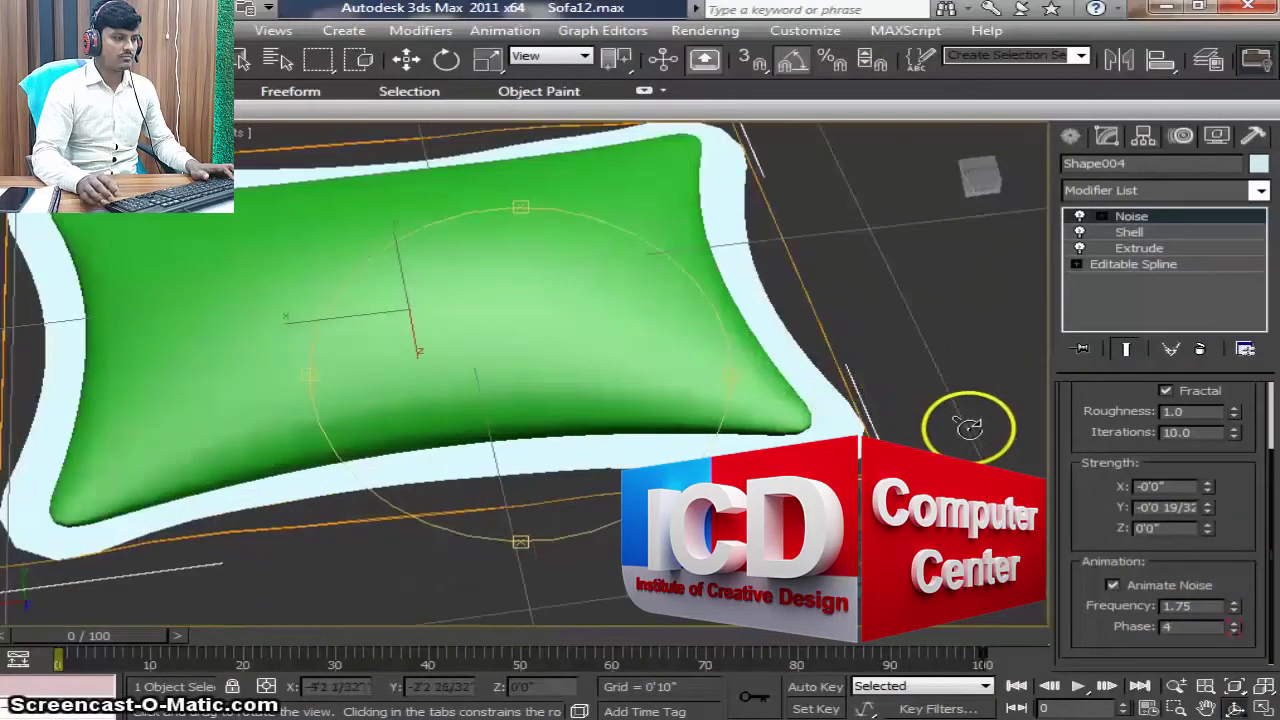
pyautogui.press('w')
pyautogui.scroll(-3, 919, 436)
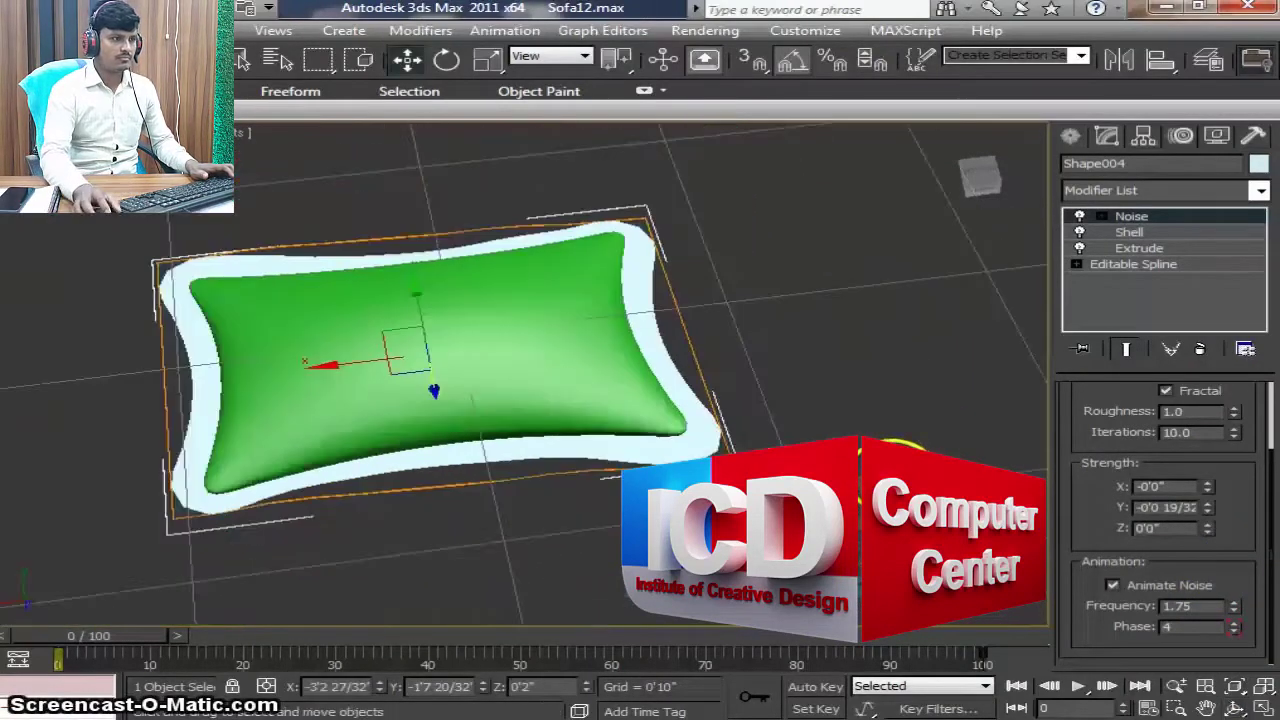
# Step: Return to the home view, then orbit and zoom to inspect the reshaped pillow
pyautogui.click(943, 134)
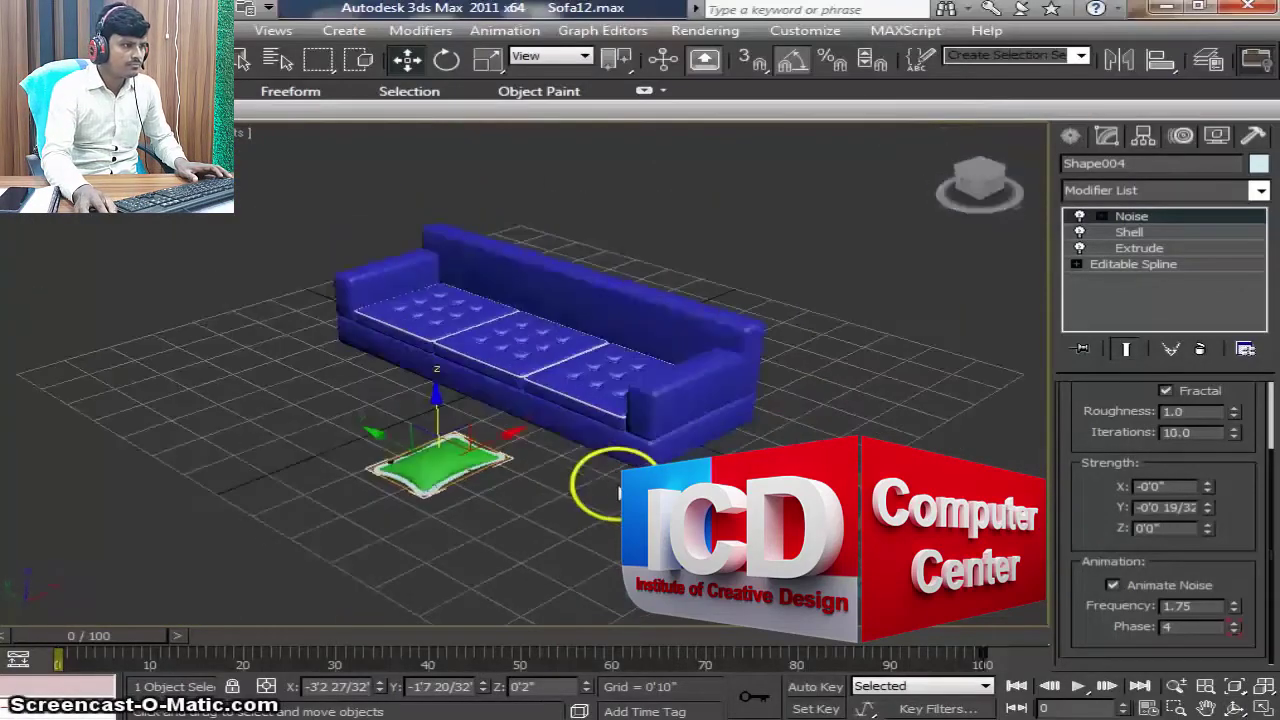
pyautogui.moveTo(594, 480); pyautogui.dragTo(680, 403, button='middle')
pyautogui.scroll(5, 654, 400)
pyautogui.scroll(3, 654, 400)
pyautogui.scroll(-3, 654, 400)
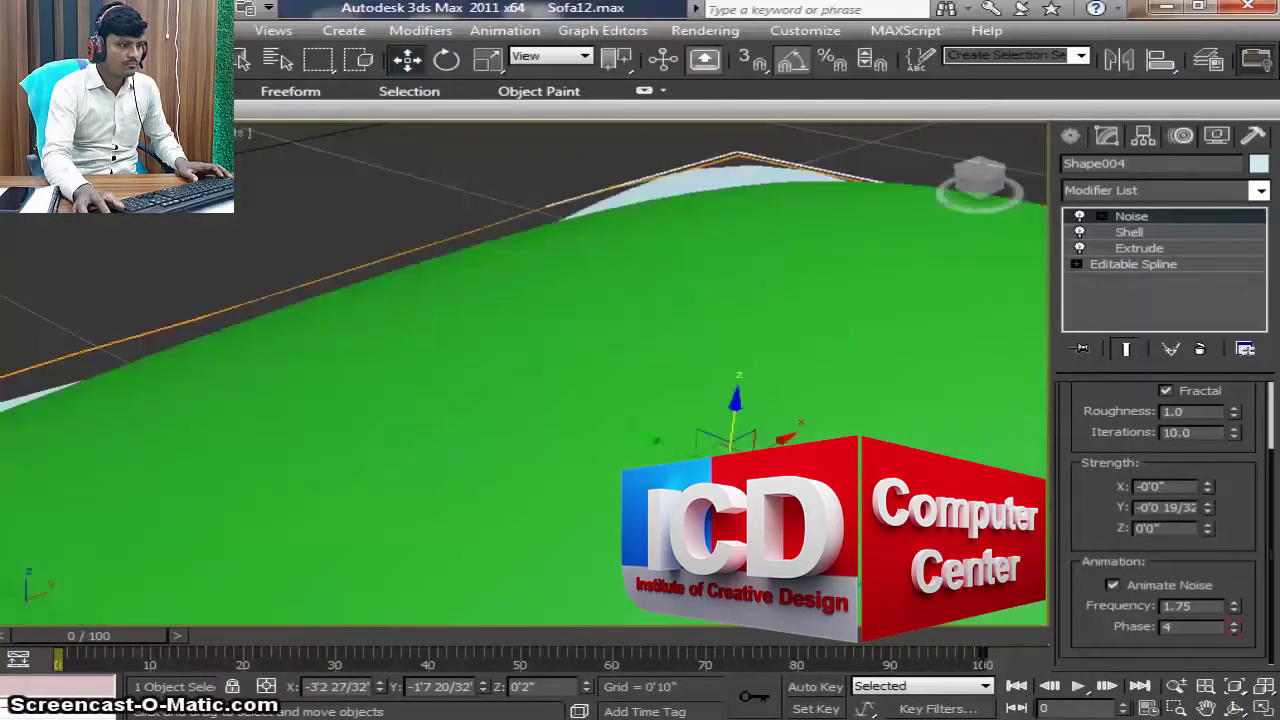
pyautogui.click(1234, 708)
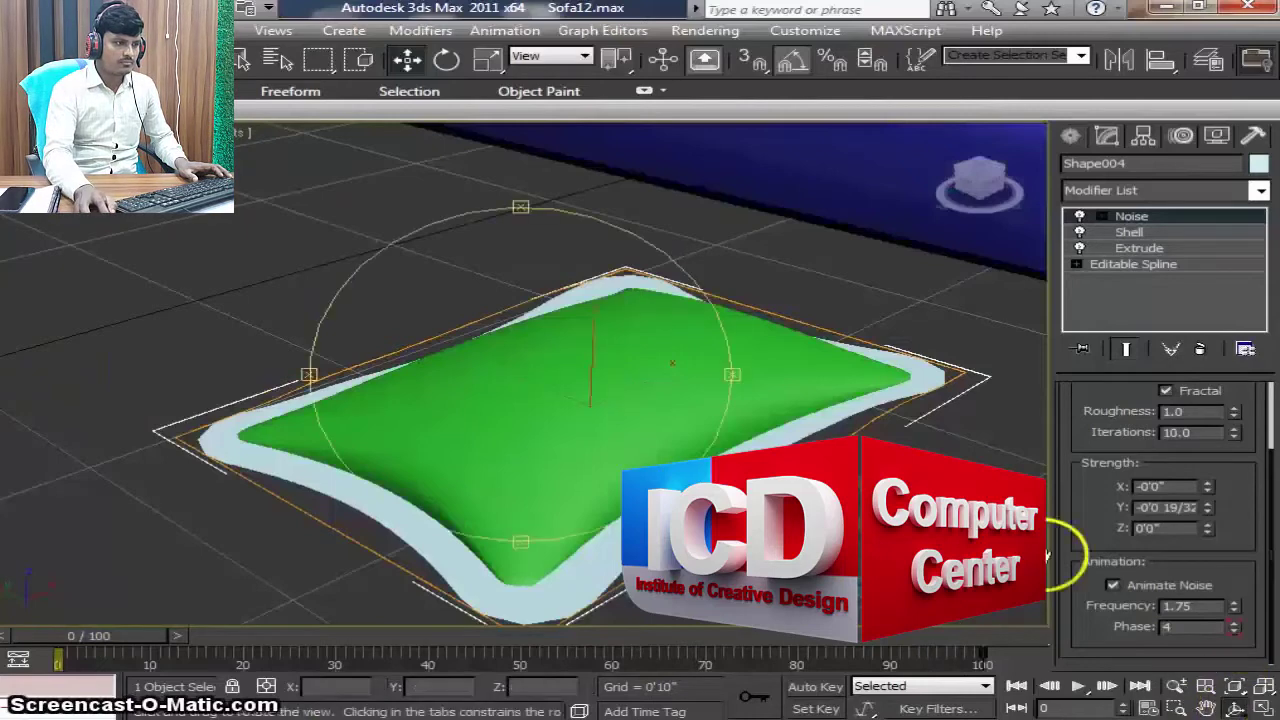
pyautogui.moveTo(755, 401)
pyautogui.mouseDown()
pyautogui.moveTo(745, 450)
pyautogui.moveTo(757, 420)
pyautogui.moveTo(737, 337)
pyautogui.moveTo(783, 366)
pyautogui.moveTo(597, 370)
pyautogui.mouseUp()
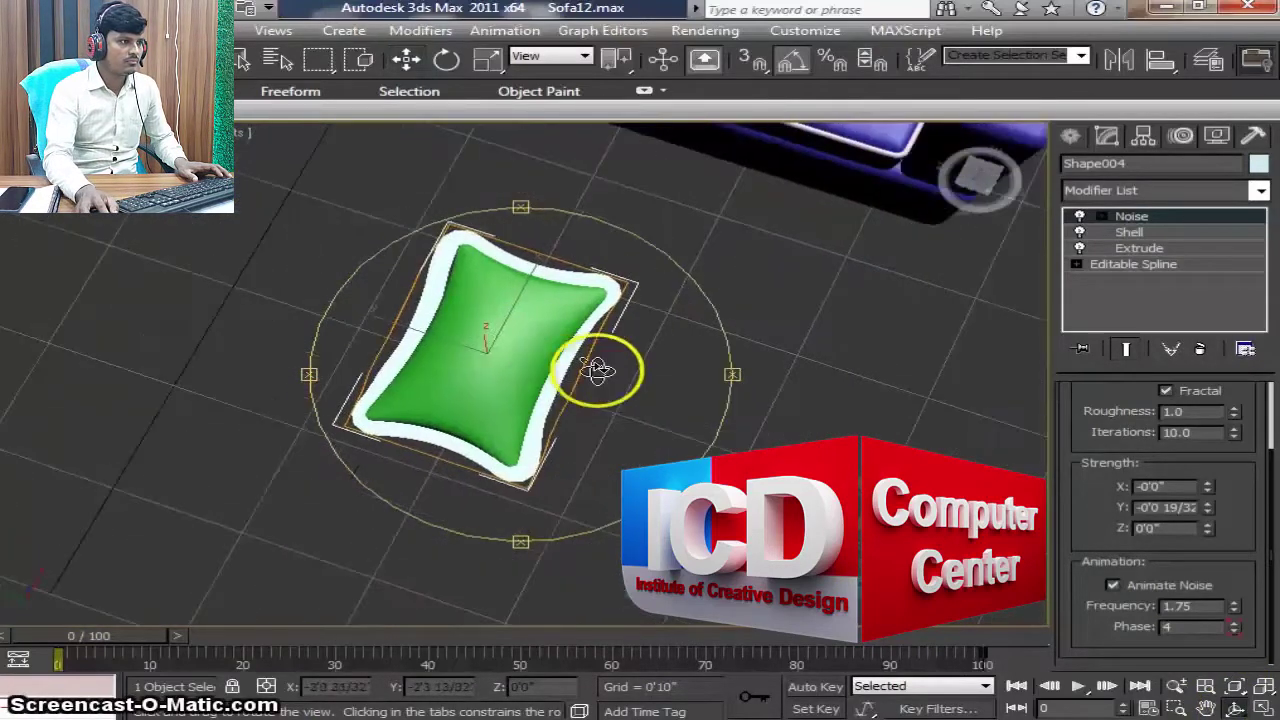
pyautogui.scroll(4, 597, 370)
# Step: Open the Group menu
pyautogui.click(232, 30)
pyautogui.click(848, 435)
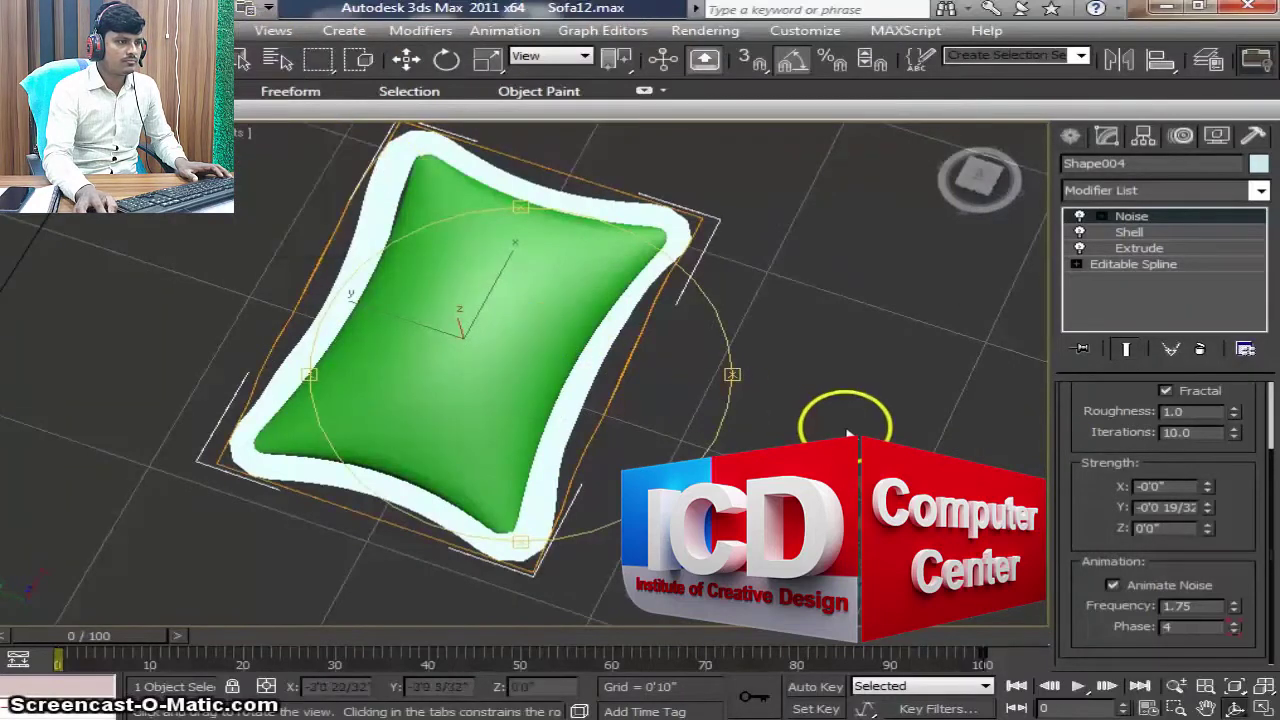
pyautogui.click(240, 30)
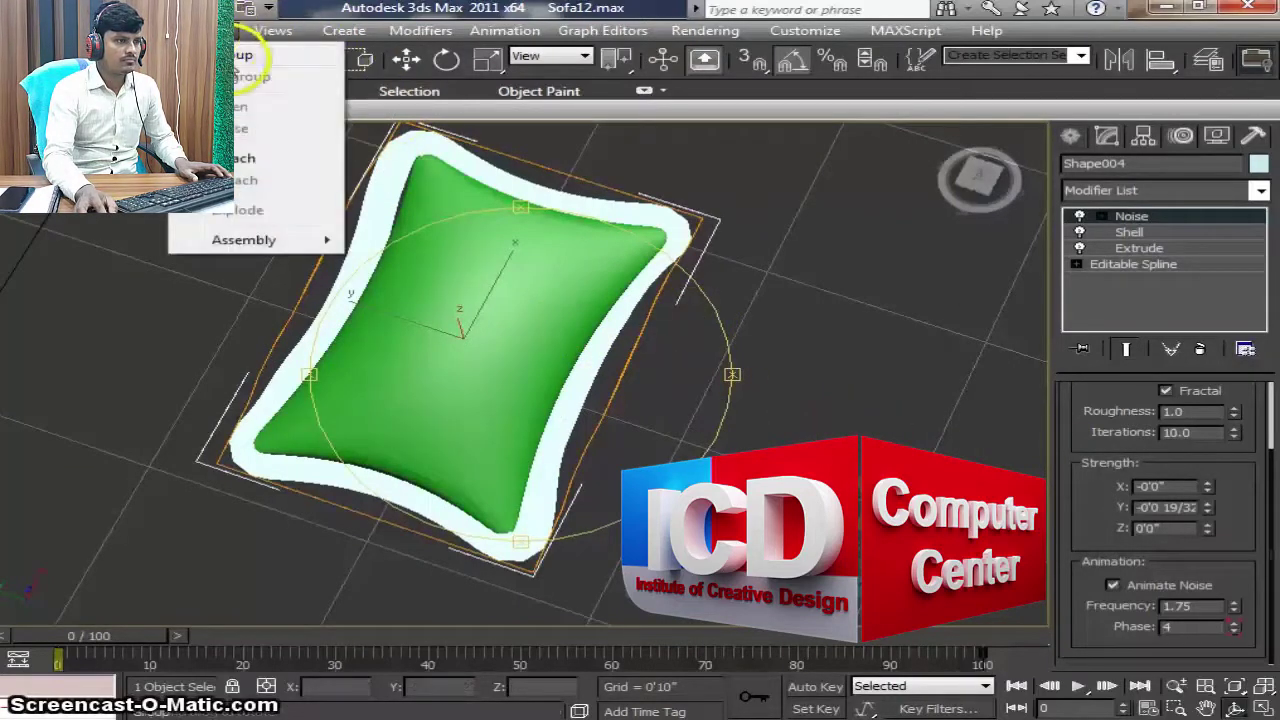
pyautogui.click(243, 55)
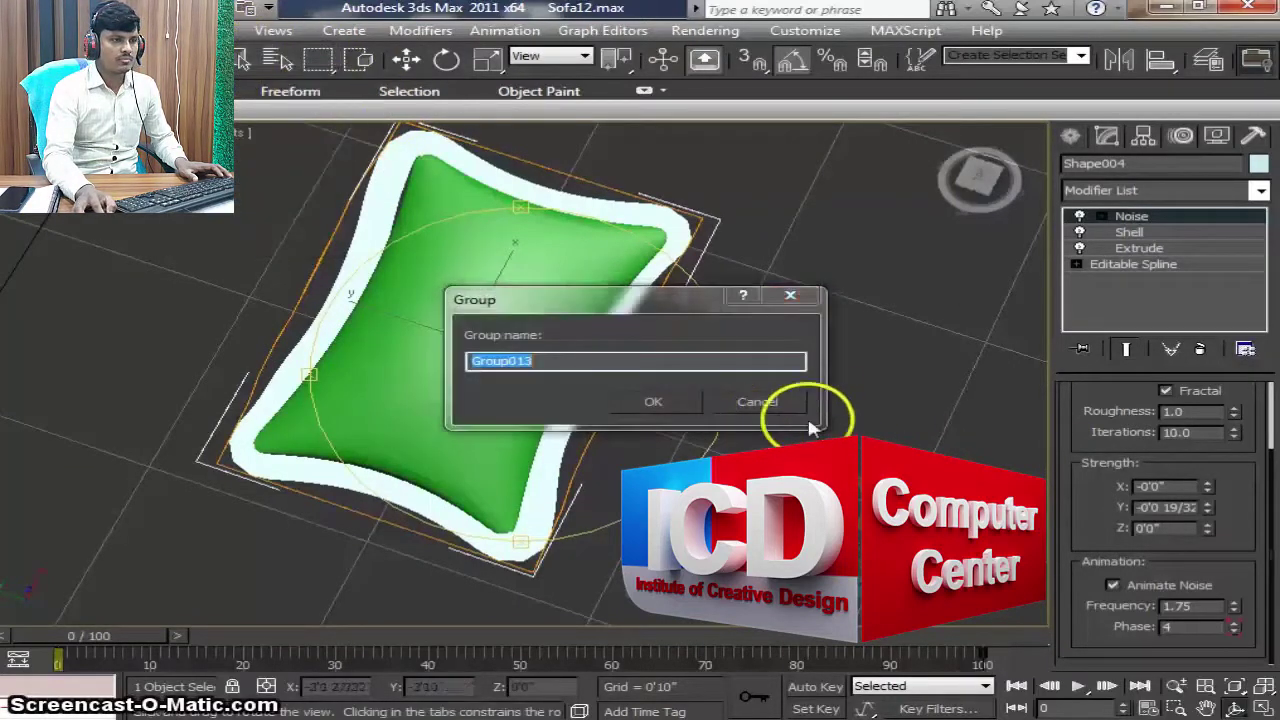
pyautogui.click(757, 401)
pyautogui.click(408, 58)
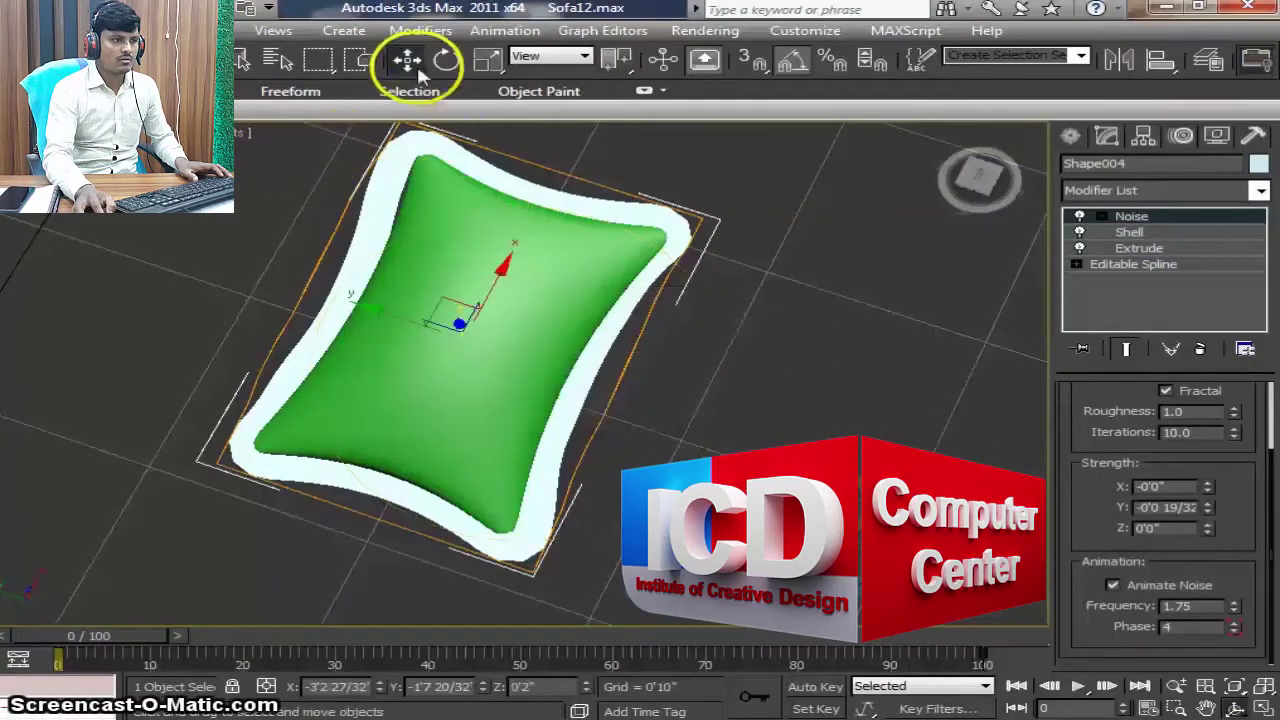
pyautogui.moveTo(823, 414); pyautogui.dragTo(57, 222)
pyautogui.click(240, 30)
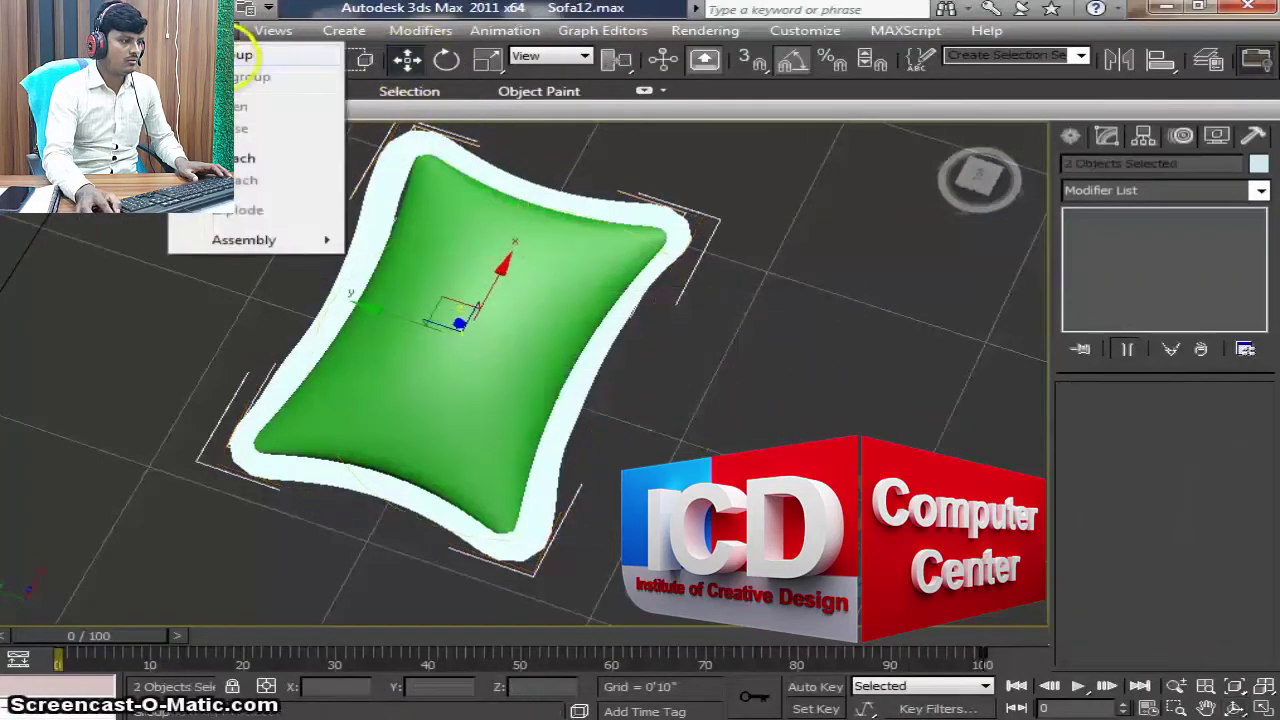
pyautogui.click(243, 55)
pyautogui.moveTo(698, 452); pyautogui.dragTo(588, 522, button='middle')
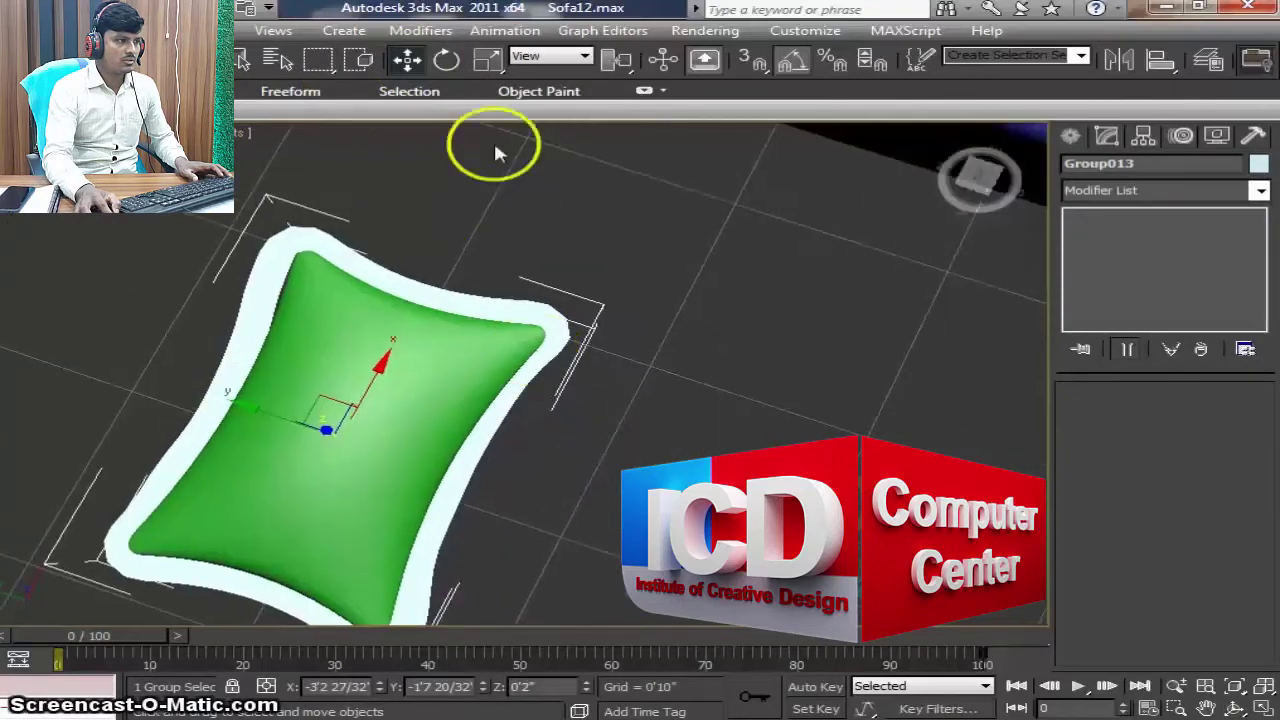
pyautogui.moveTo(360, 374); pyautogui.dragTo(459, 199)
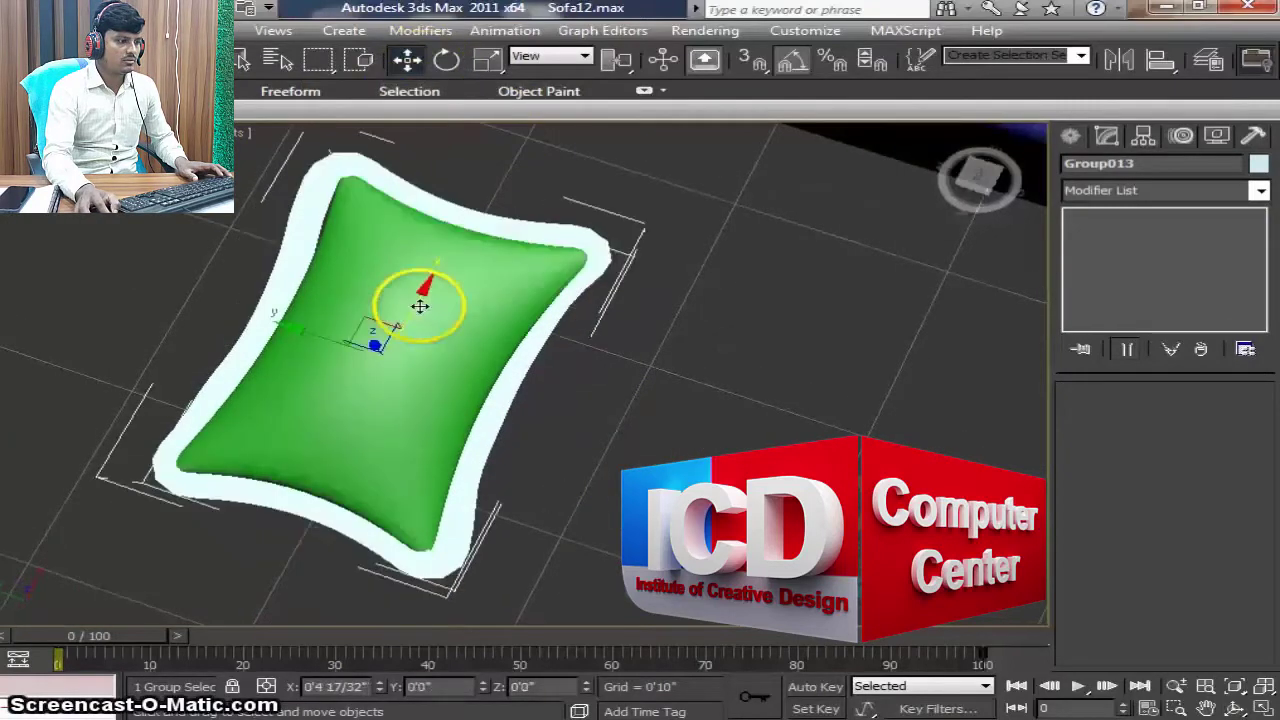
pyautogui.scroll(-5, 629, 299)
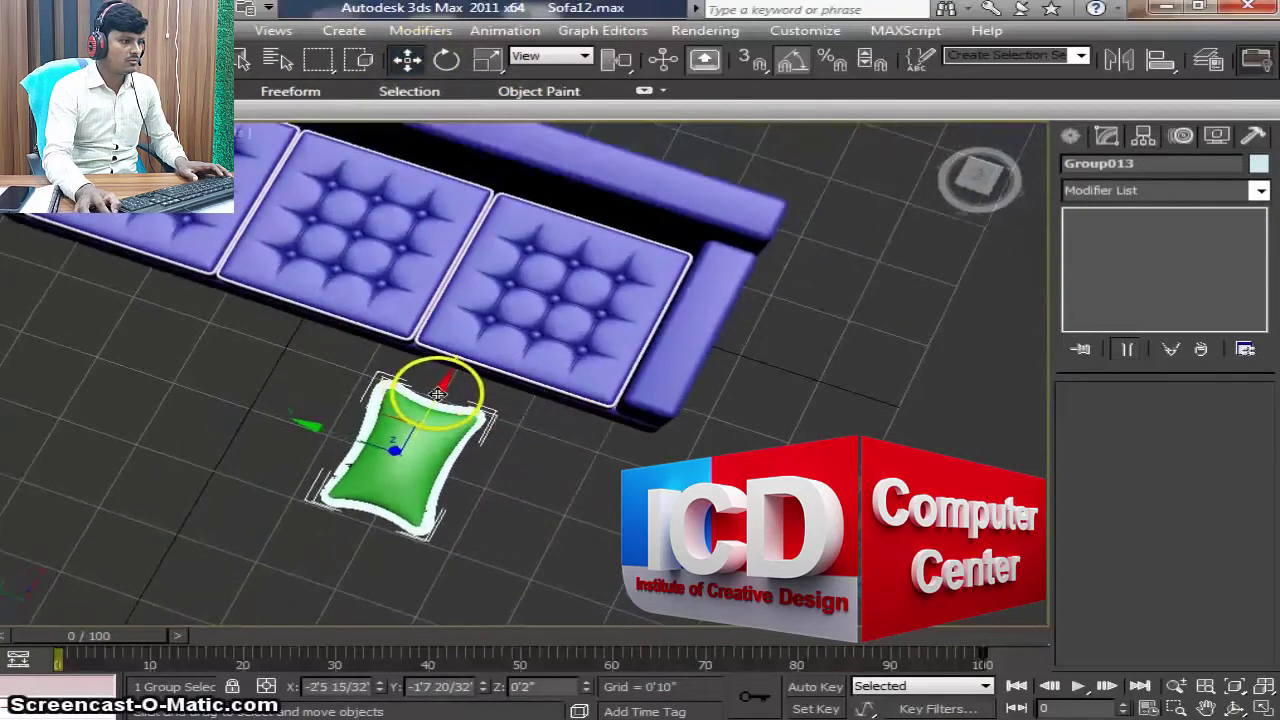
pyautogui.moveTo(438, 393); pyautogui.dragTo(550, 235)
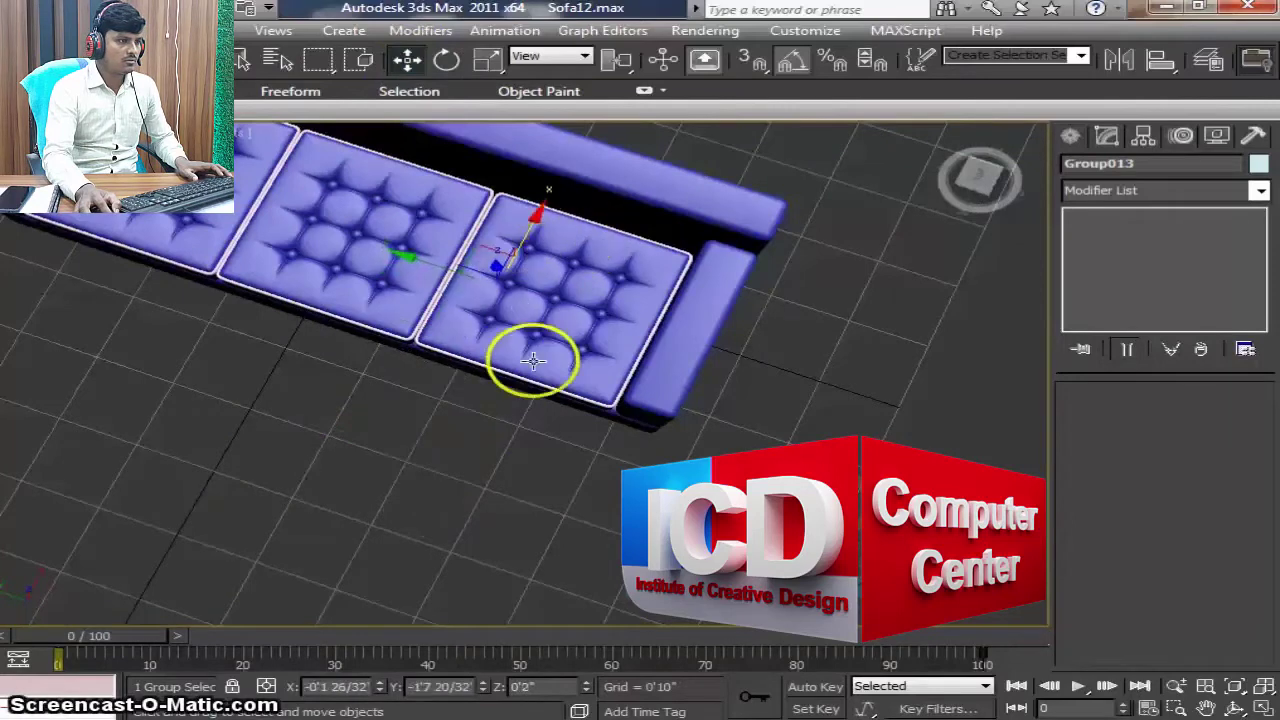
pyautogui.click(1237, 706)
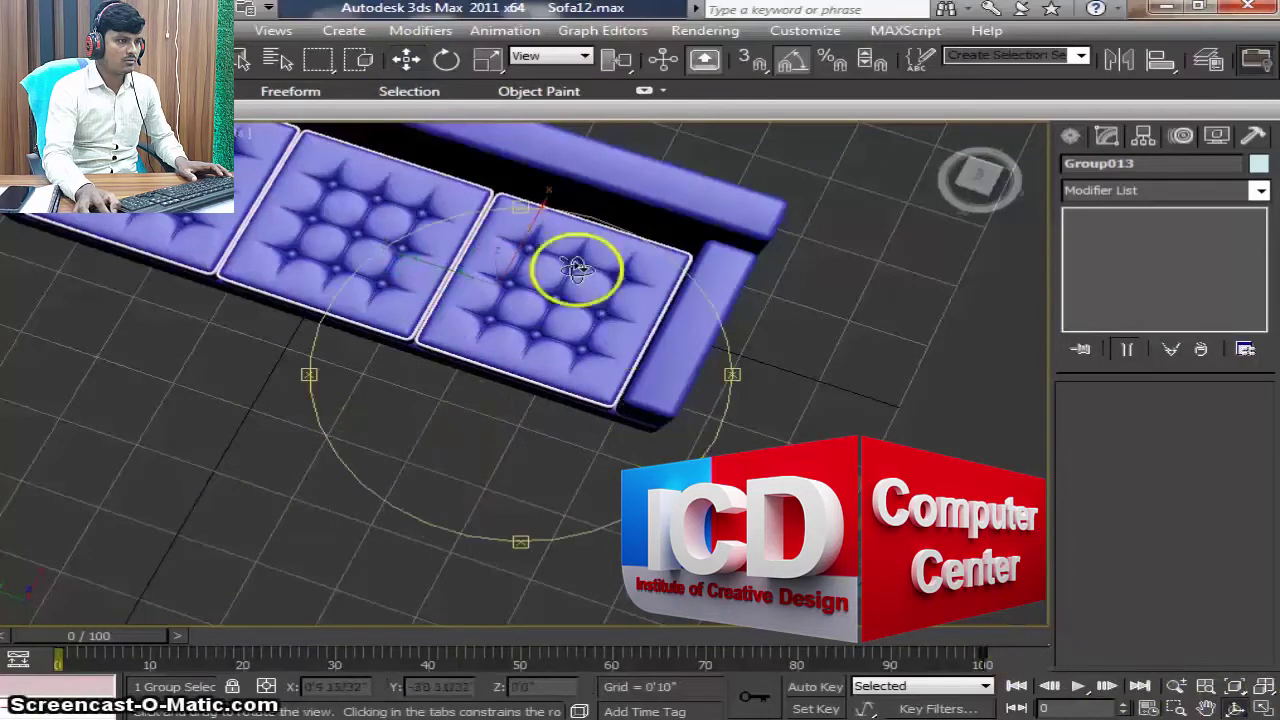
pyautogui.moveTo(580, 163); pyautogui.dragTo(580, 371)
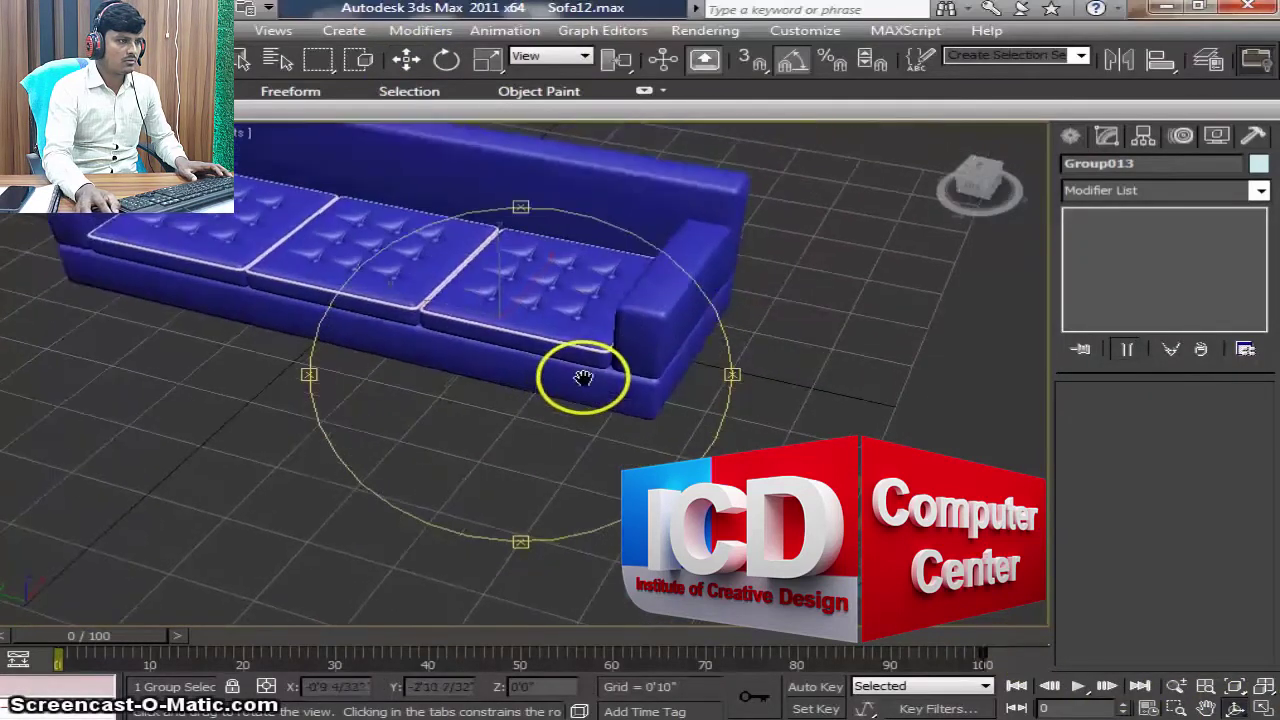
# Step: Raise the green pillow and rotate it -90° on Z and 90° on X to stand upright
pyautogui.click(405, 57)
pyautogui.moveTo(499, 248); pyautogui.dragTo(502, 188)
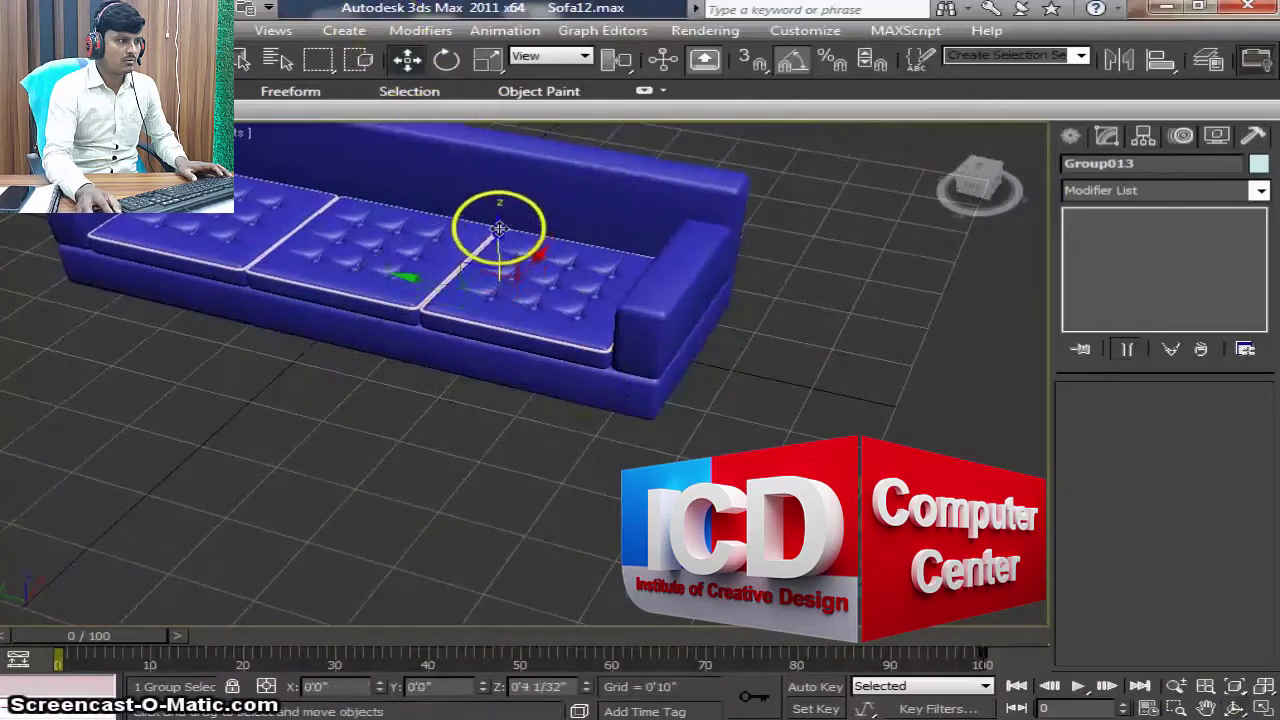
pyautogui.click(447, 59)
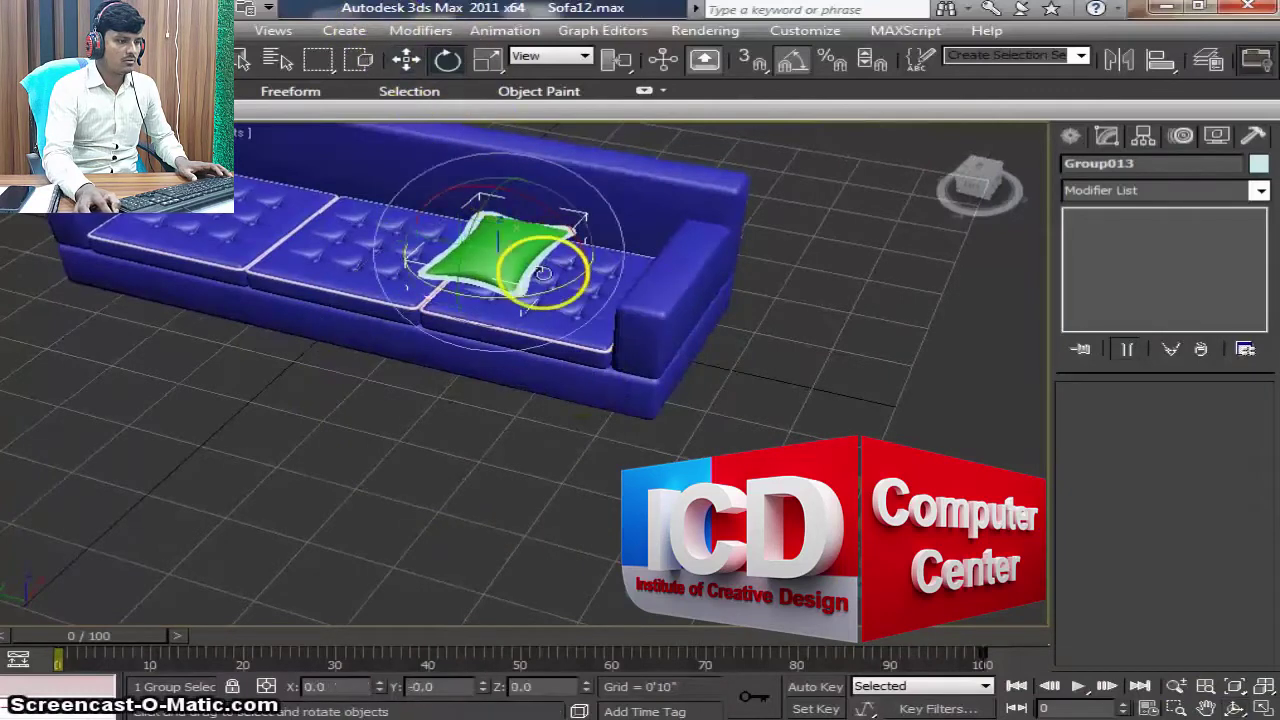
pyautogui.moveTo(528, 272); pyautogui.dragTo(537, 286)
pyautogui.scroll(3, 529, 274)
pyautogui.moveTo(529, 274)
pyautogui.mouseDown(button='middle')
pyautogui.moveTo(563, 323)
pyautogui.moveTo(510, 337)
pyautogui.mouseUp(button='middle')
pyautogui.moveTo(428, 200); pyautogui.dragTo(434, 214)
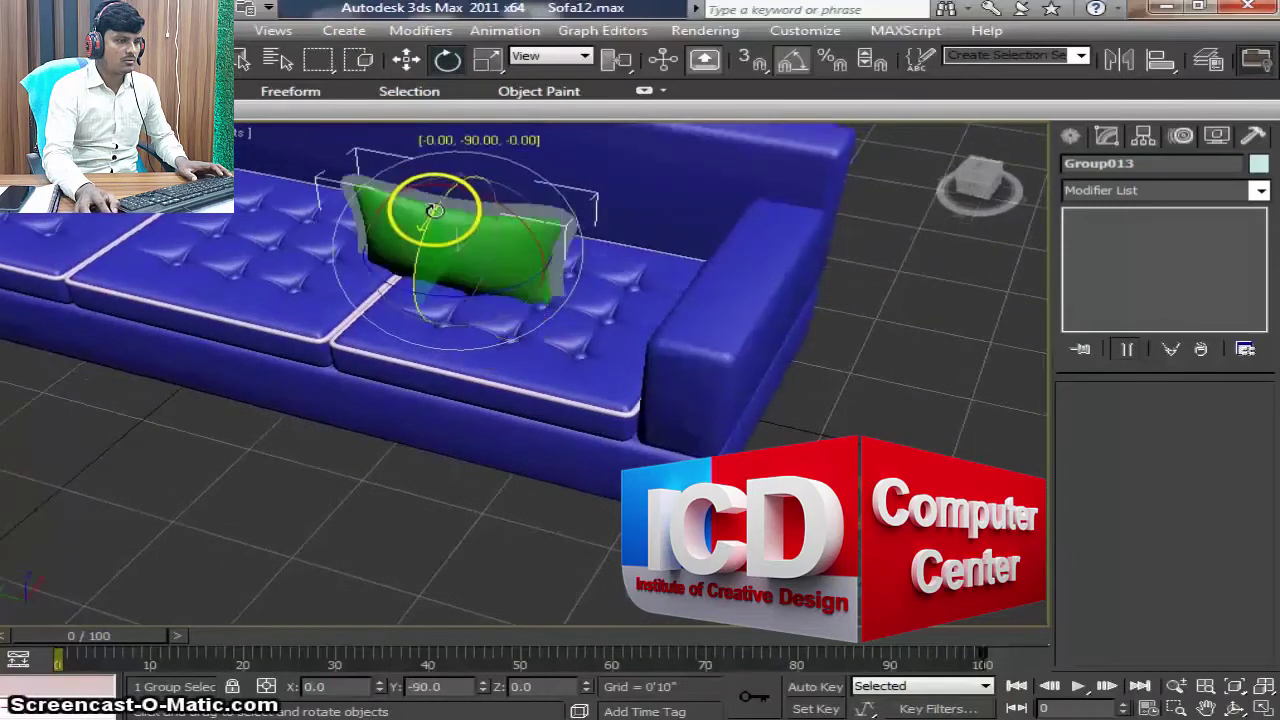
pyautogui.moveTo(434, 214)
pyautogui.mouseDown(button='middle')
pyautogui.moveTo(427, 326)
pyautogui.moveTo(426, 266)
pyautogui.mouseUp(button='middle')
pyautogui.scroll(2, 426, 266)
# Step: Lift the pillow higher above the seat and tilt it back about 35 degrees
pyautogui.click(406, 59)
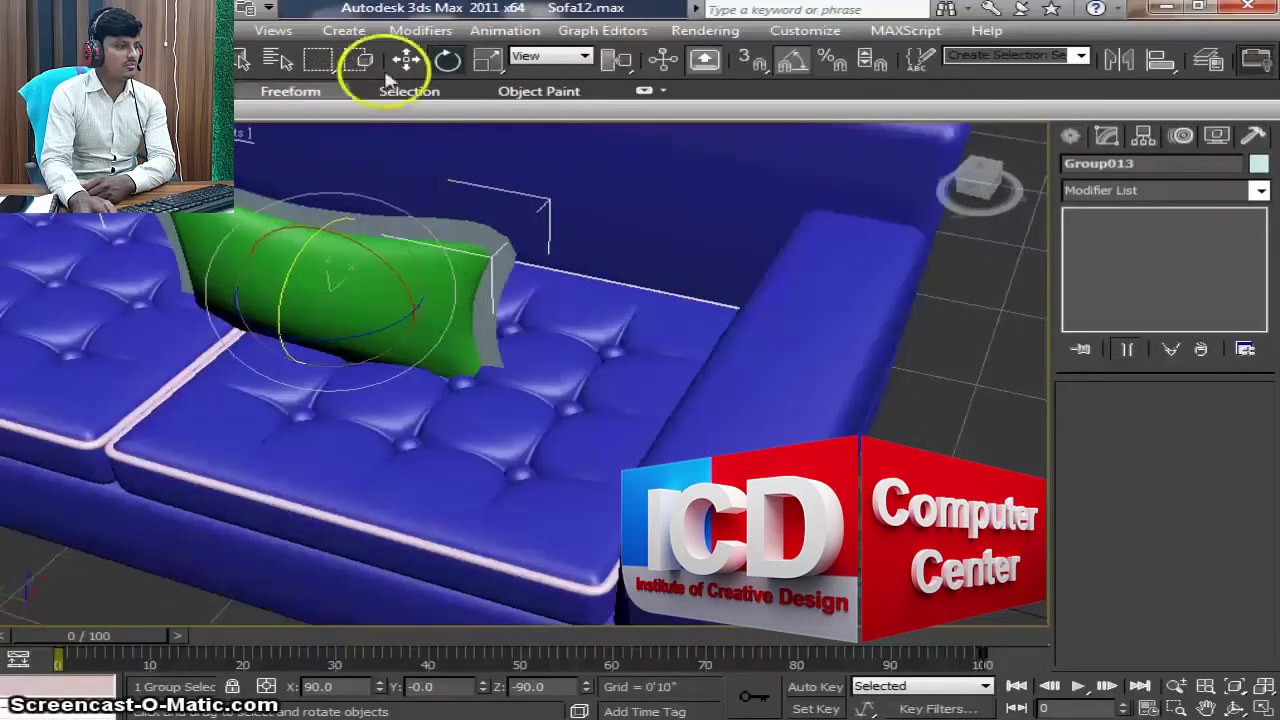
pyautogui.moveTo(315, 228); pyautogui.dragTo(316, 178)
pyautogui.moveTo(529, 286); pyautogui.dragTo(557, 371, button='middle')
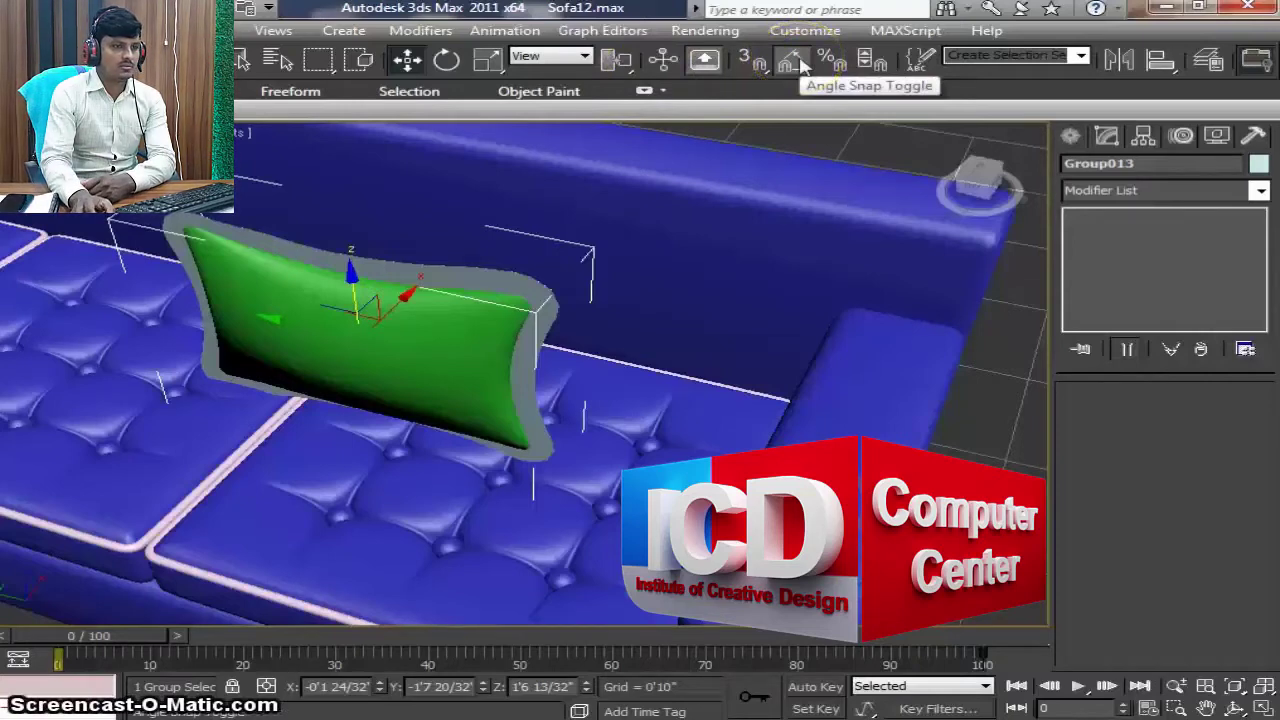
pyautogui.click(447, 59)
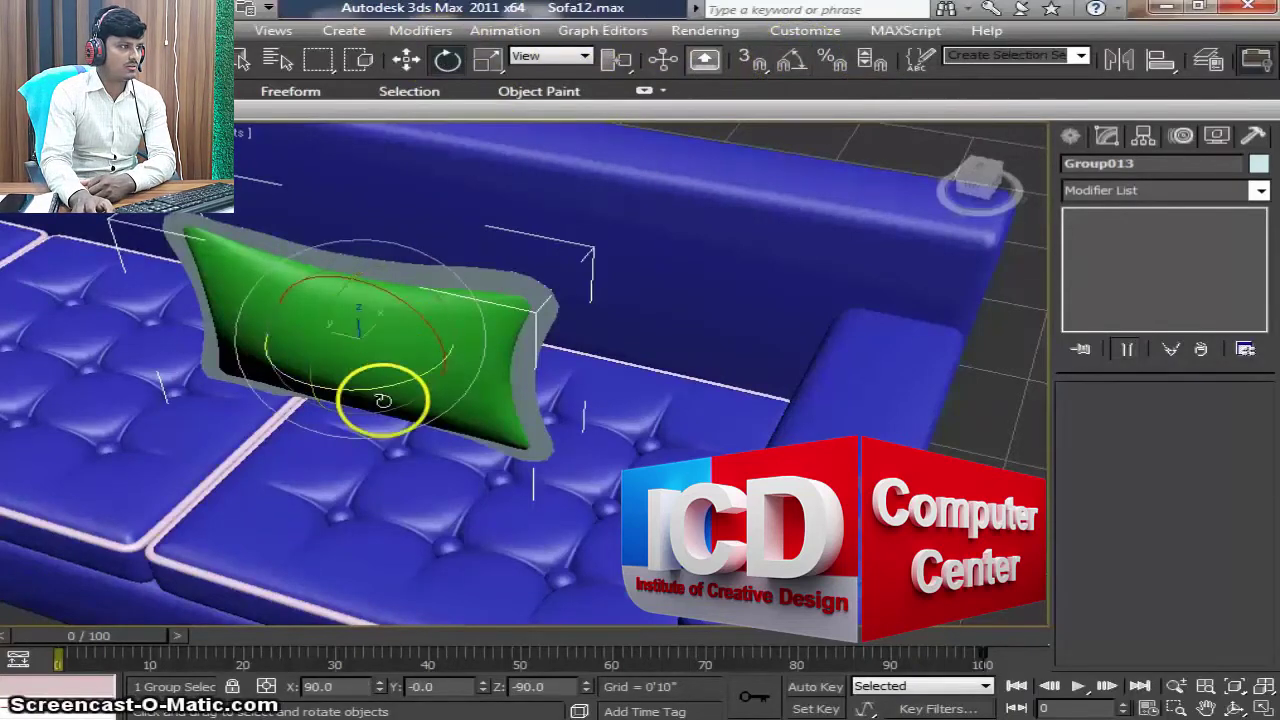
pyautogui.moveTo(318, 335); pyautogui.dragTo(386, 279)
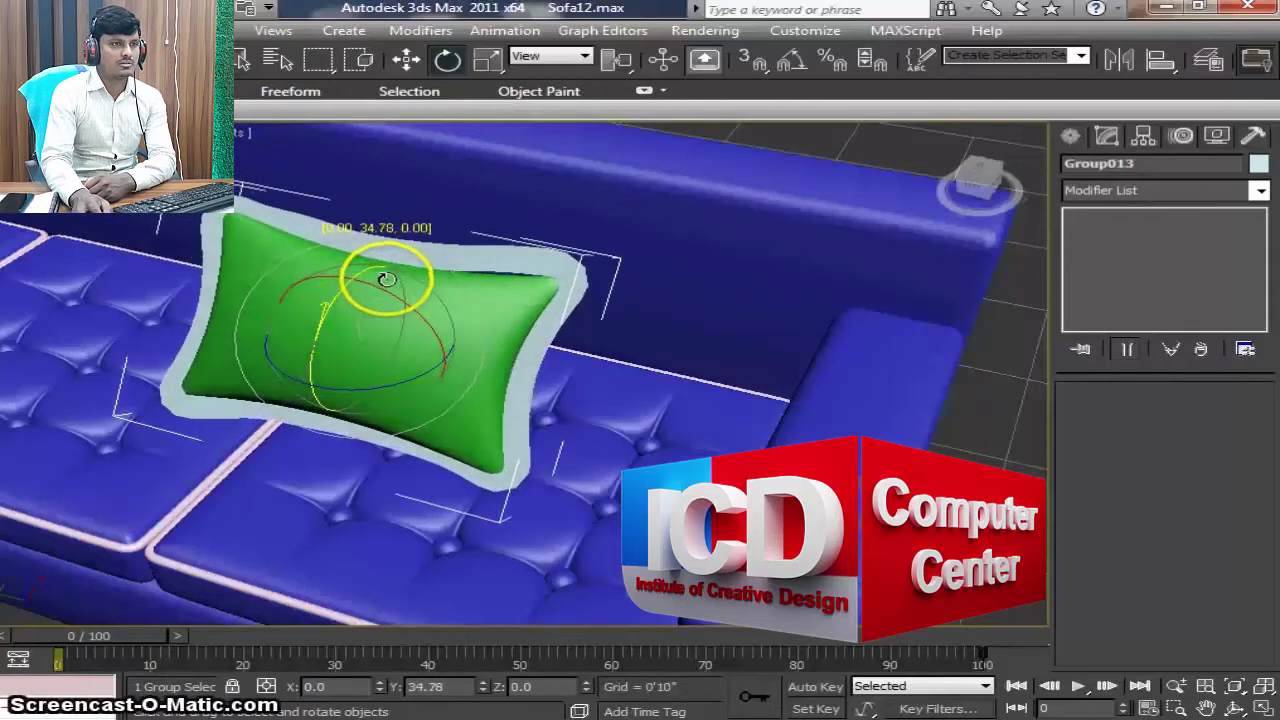
# Step: Push the upright pillow back against the sofa's backrest
pyautogui.click(407, 59)
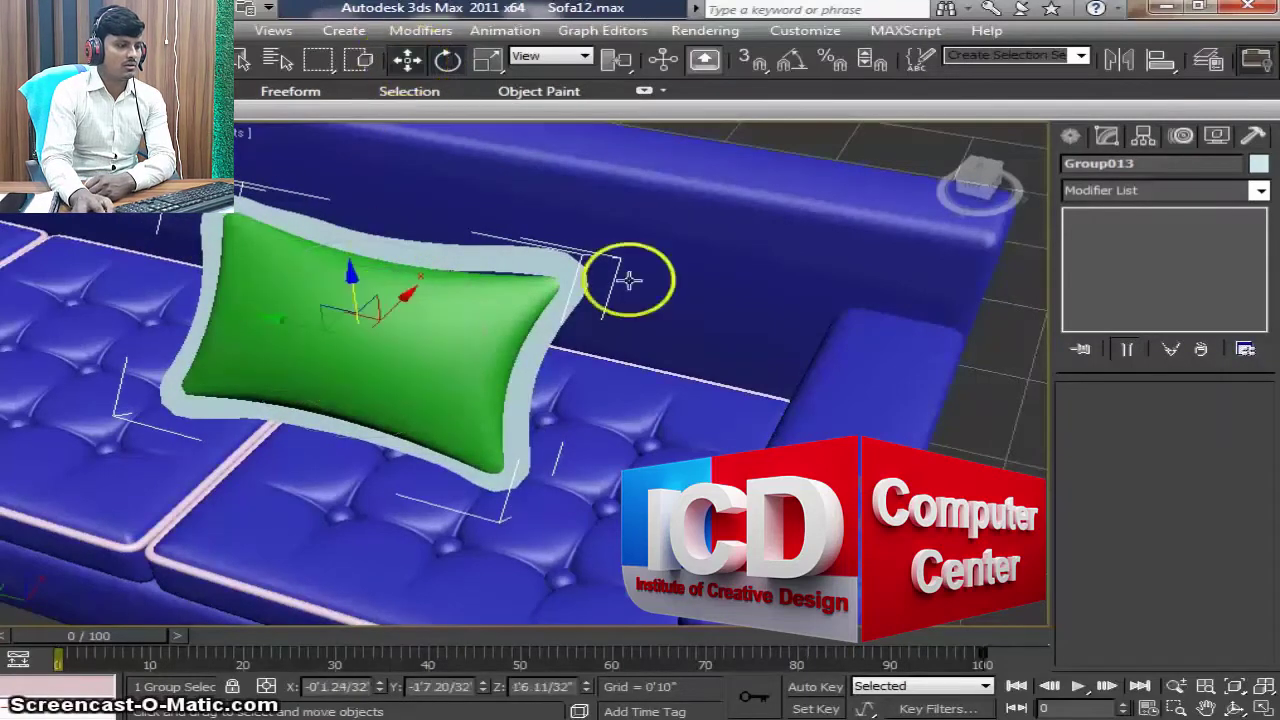
pyautogui.click(1236, 707)
pyautogui.moveTo(543, 500); pyautogui.dragTo(517, 497)
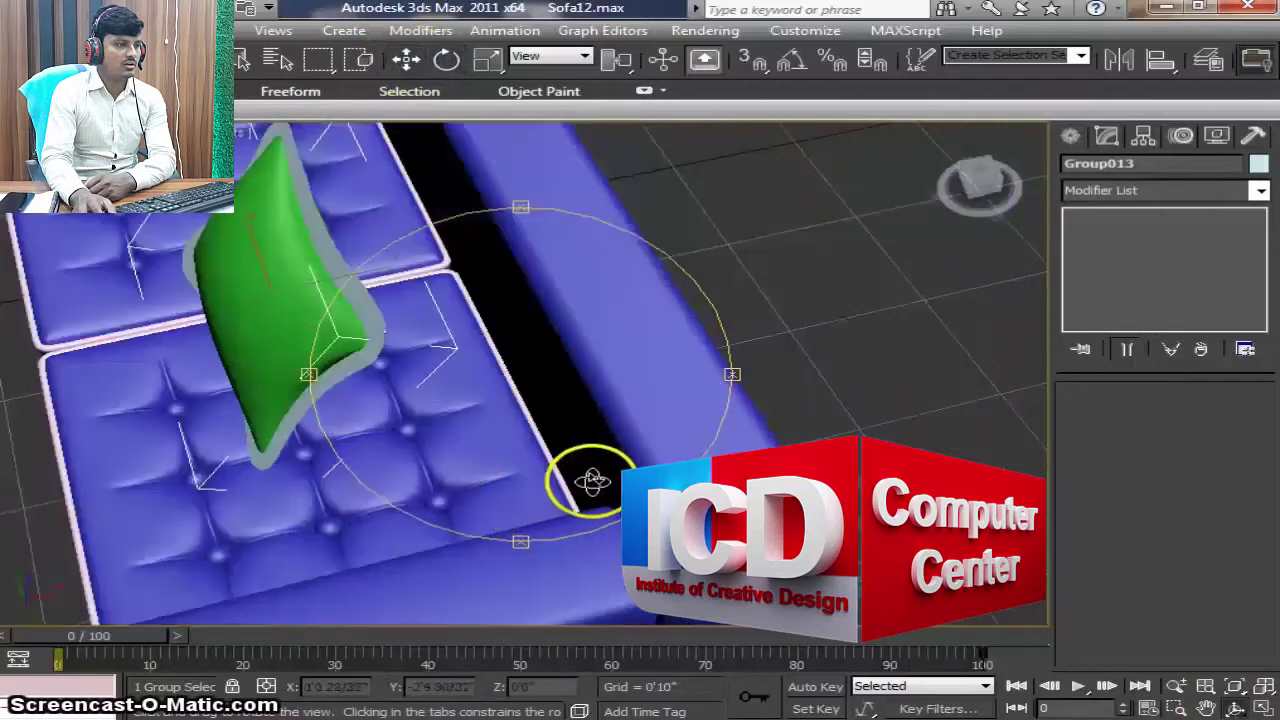
pyautogui.moveTo(592, 481); pyautogui.dragTo(560, 480)
pyautogui.click(407, 59)
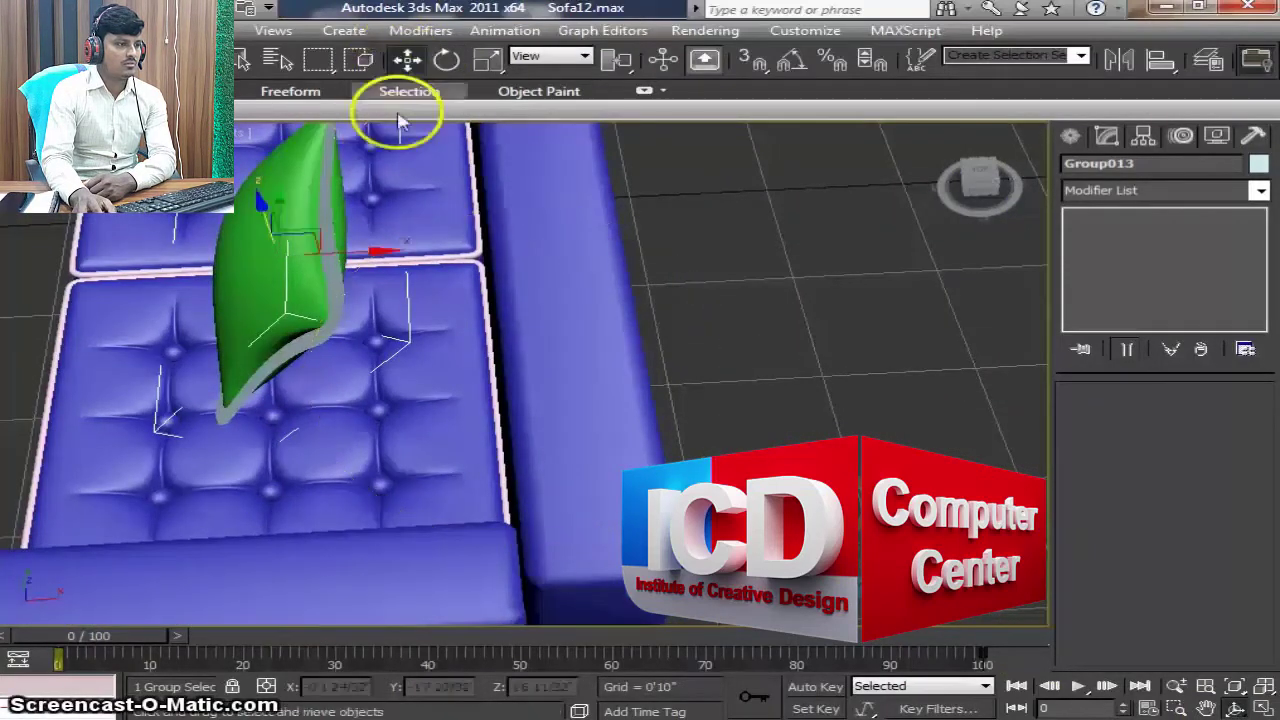
pyautogui.moveTo(351, 250); pyautogui.dragTo(475, 262)
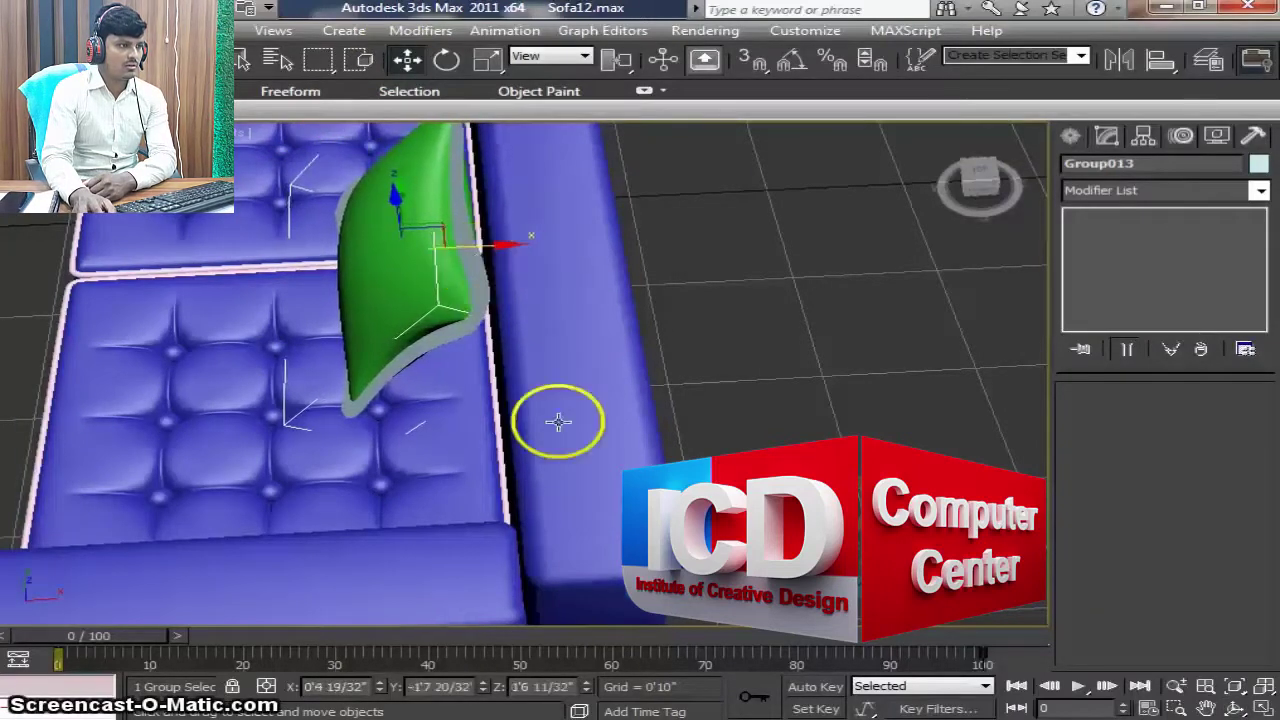
# Step: Face the sofa front-on and shift-drag the pillow to clone it for the next seat
pyautogui.keyDown('alt'); pyautogui.moveTo(557, 423); pyautogui.dragTo(617, 560, button='middle'); pyautogui.keyUp('alt')
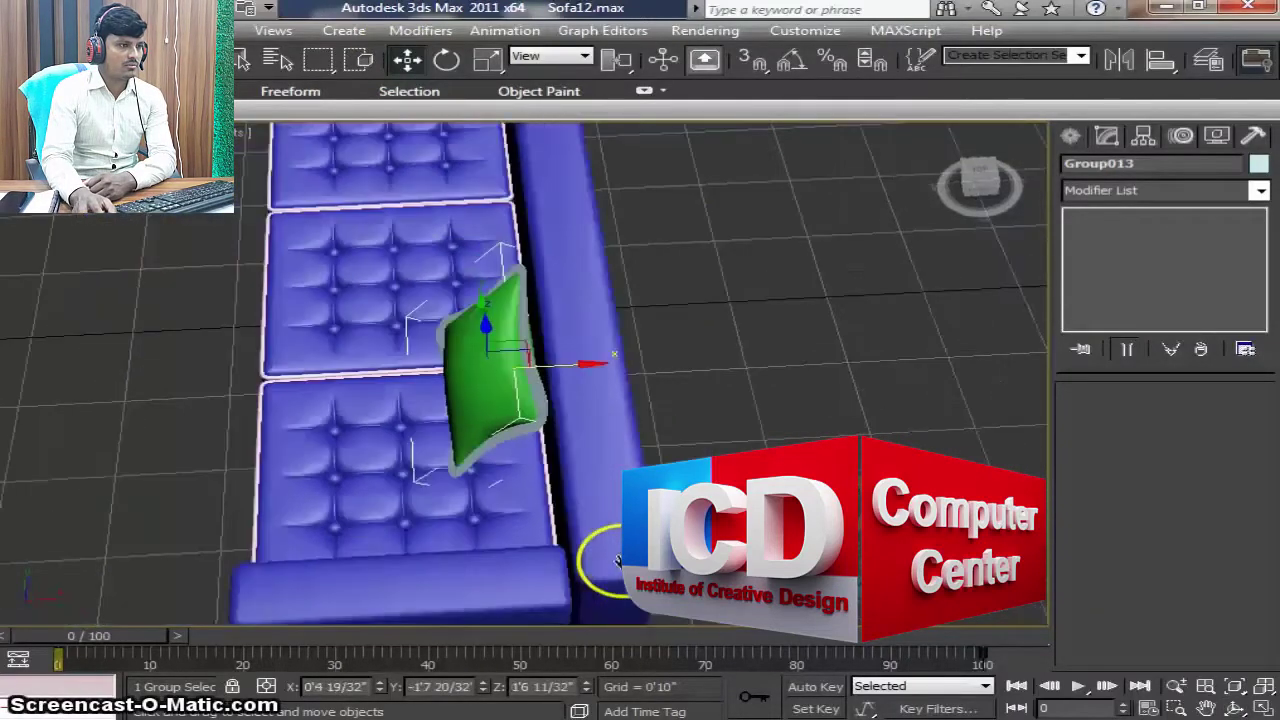
pyautogui.click(1237, 708)
pyautogui.moveTo(780, 445)
pyautogui.mouseDown()
pyautogui.moveTo(891, 429)
pyautogui.moveTo(760, 350)
pyautogui.mouseUp()
pyautogui.click(403, 66)
pyautogui.scroll(3, 677, 425)
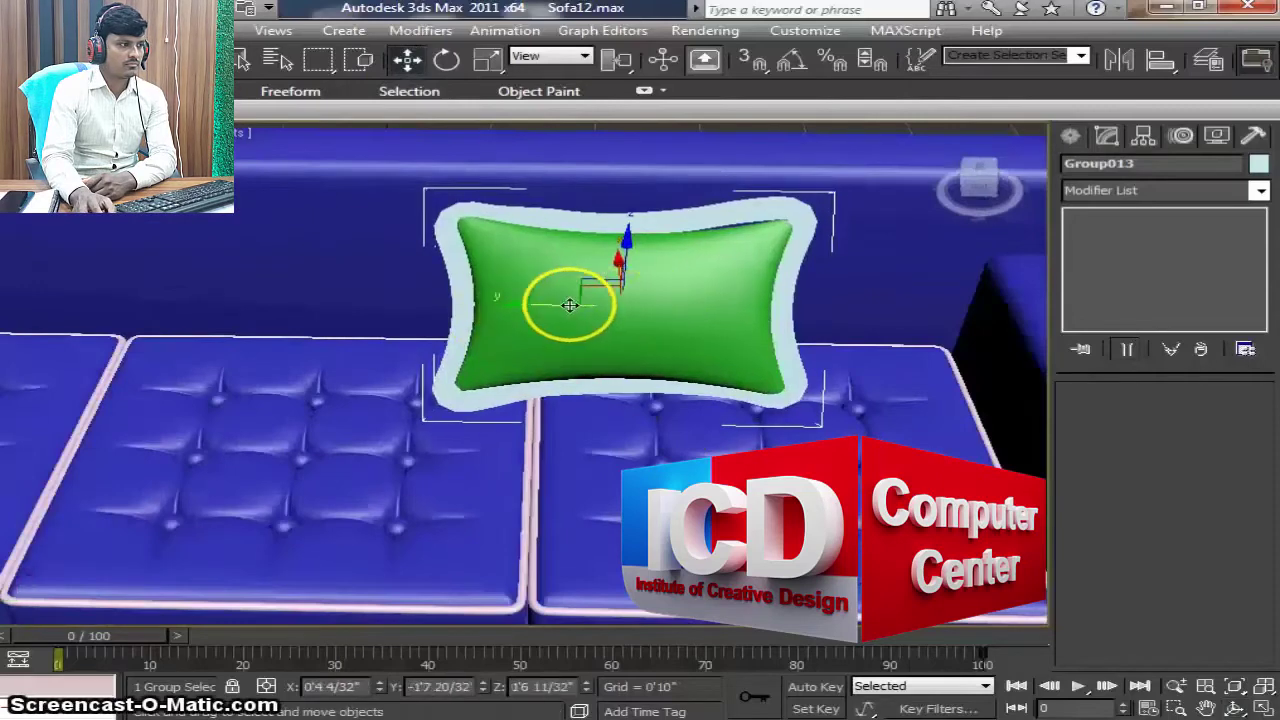
pyautogui.scroll(-5, 540, 296)
pyautogui.scroll(3, 600, 351)
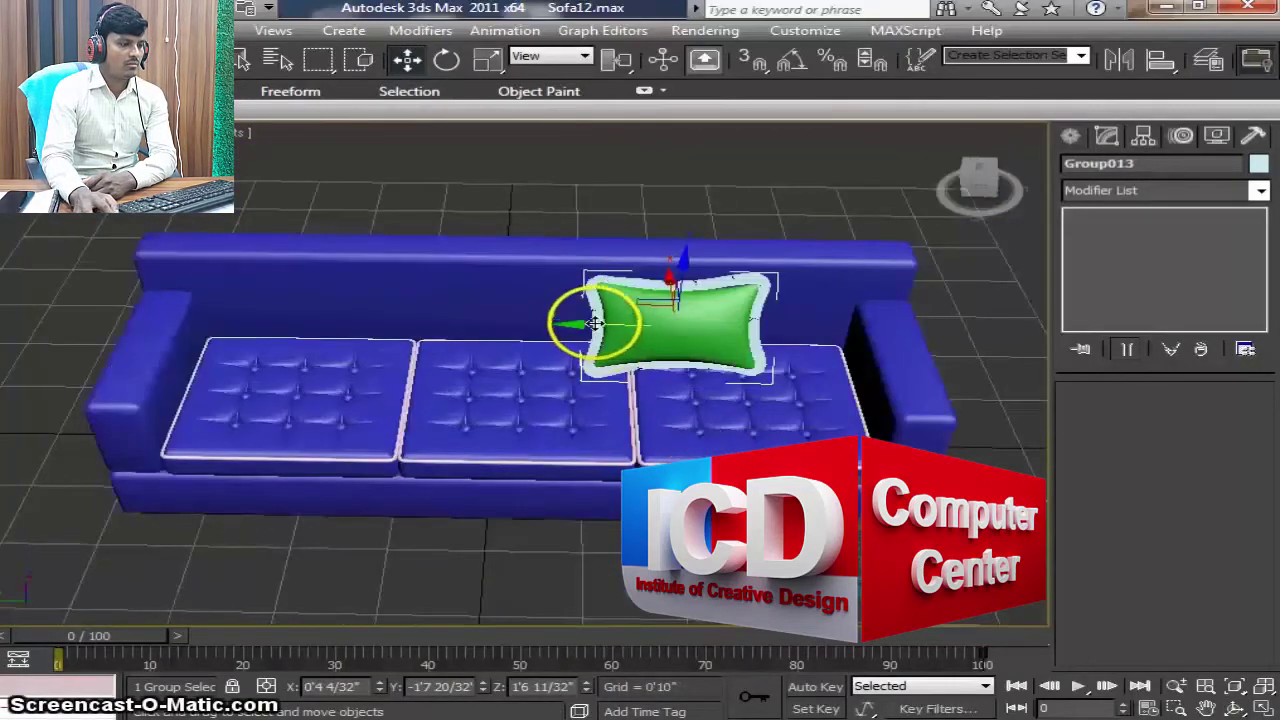
pyautogui.moveTo(581, 327)
pyautogui.mouseDown()
pyautogui.moveTo(656, 330)
pyautogui.moveTo(486, 333)
pyautogui.mouseUp()
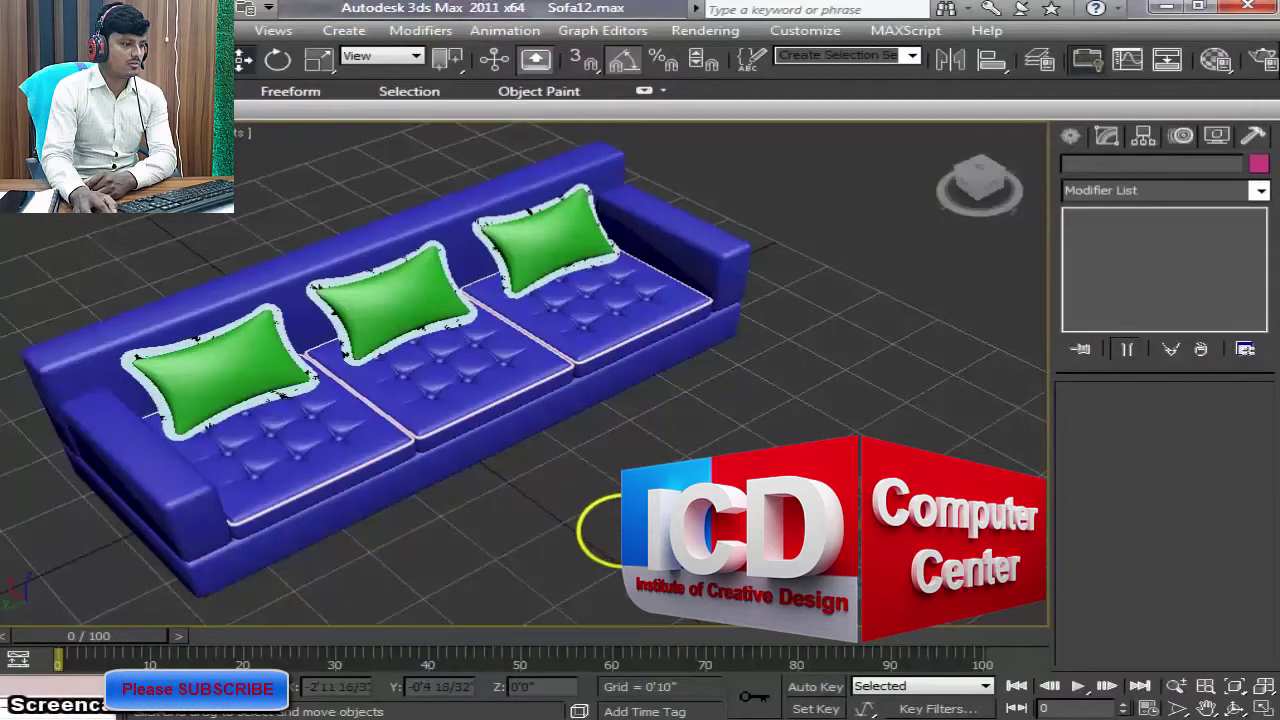
# Step: Window-select the whole sofa with its three pillows and recentre the view
pyautogui.moveTo(600, 523)
pyautogui.mouseDown(button='middle')
pyautogui.moveTo(610, 490)
pyautogui.moveTo(605, 512)
pyautogui.mouseUp(button='middle')
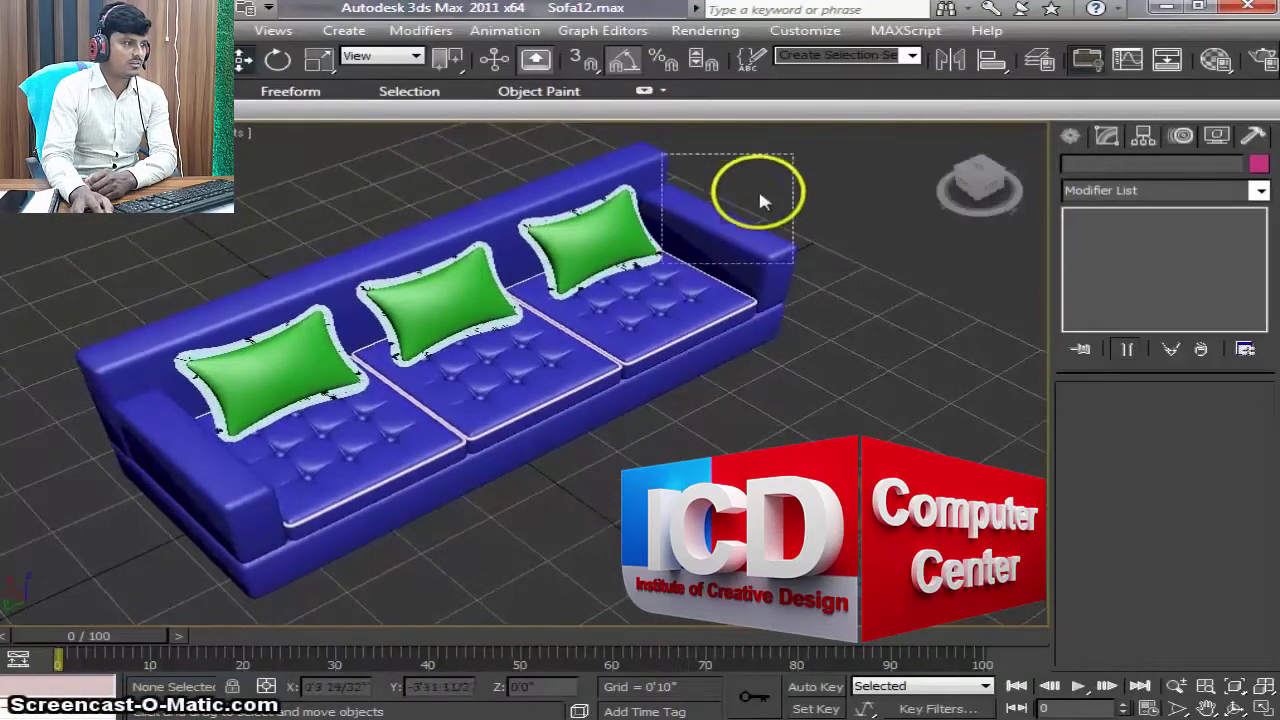
pyautogui.moveTo(758, 200); pyautogui.dragTo(75, 554)
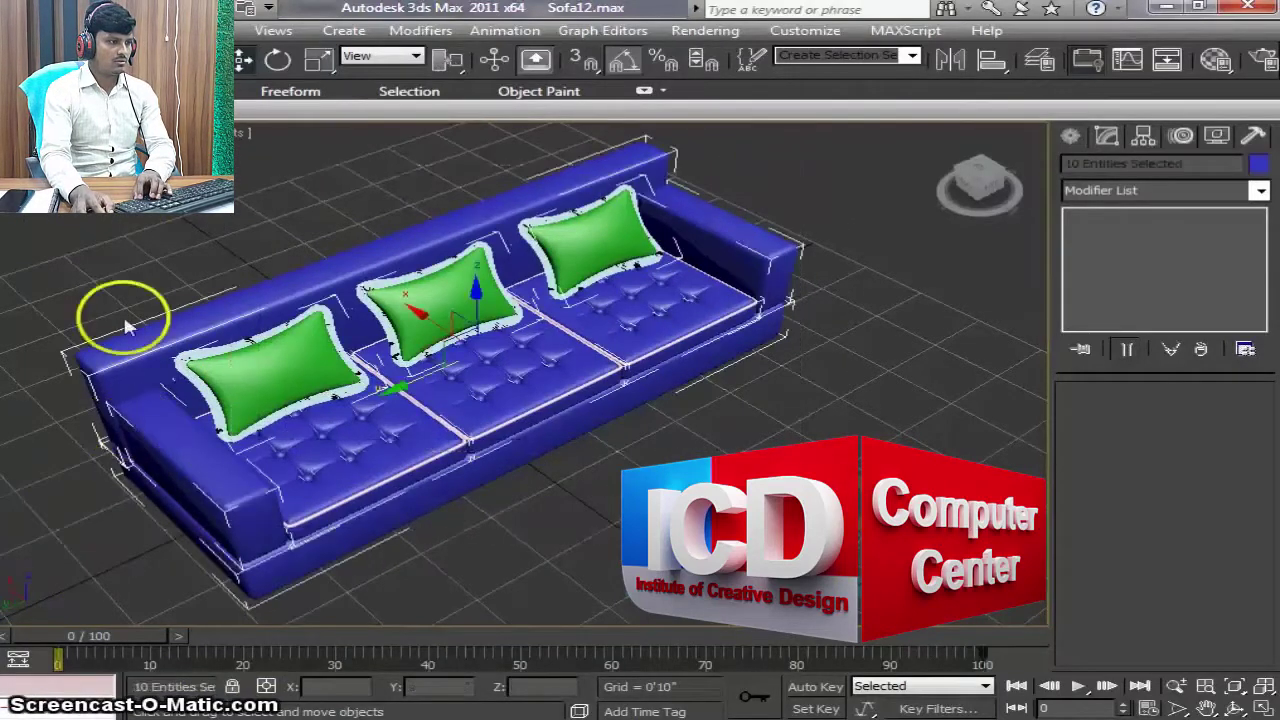
pyautogui.moveTo(558, 300); pyautogui.dragTo(840, 535)
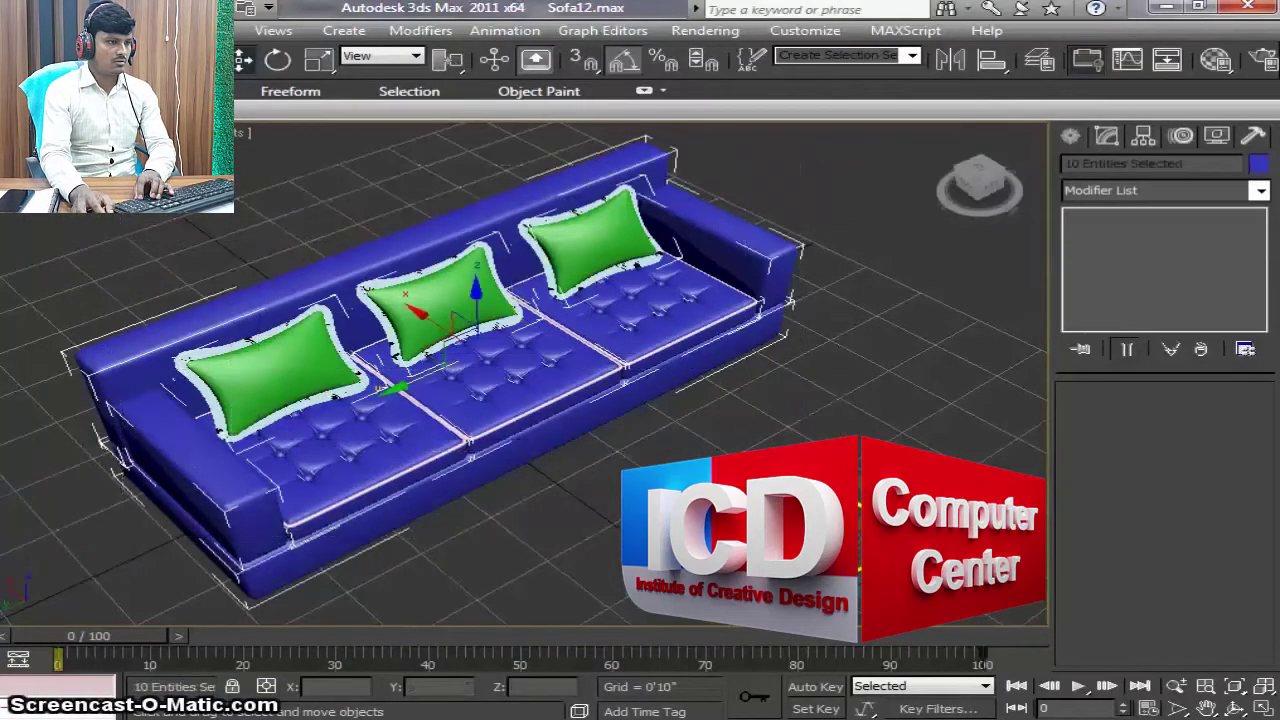
pyautogui.moveTo(177, 206); pyautogui.dragTo(829, 509)
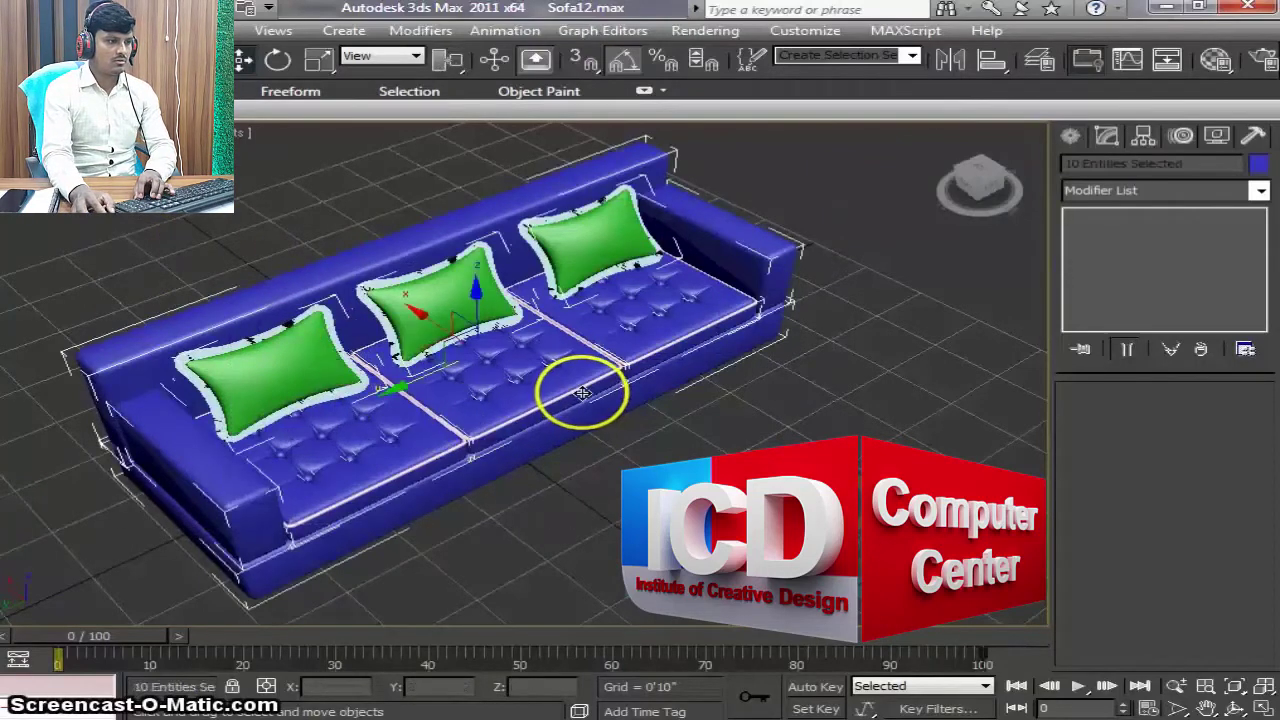
pyautogui.moveTo(582, 393)
pyautogui.mouseDown(button='middle')
pyautogui.moveTo(571, 386)
pyautogui.moveTo(587, 412)
pyautogui.mouseUp(button='middle')
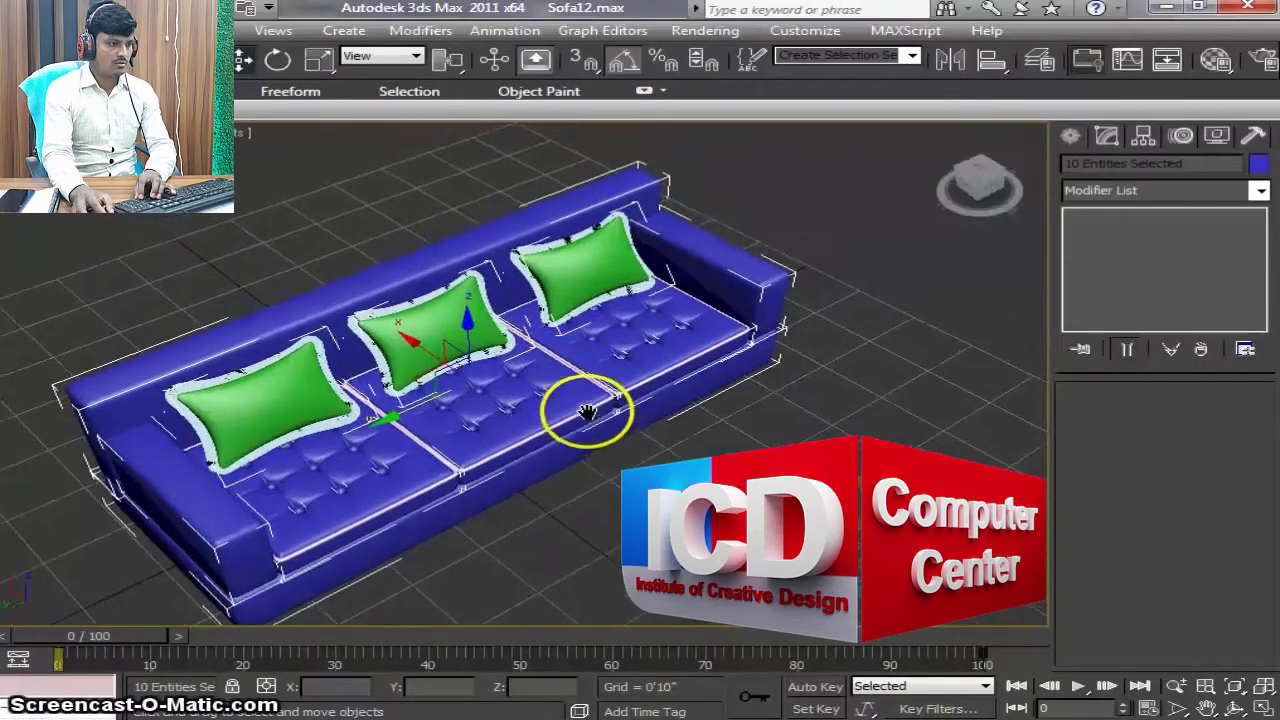
pyautogui.moveTo(466, 400); pyautogui.dragTo(463, 380, button='middle')
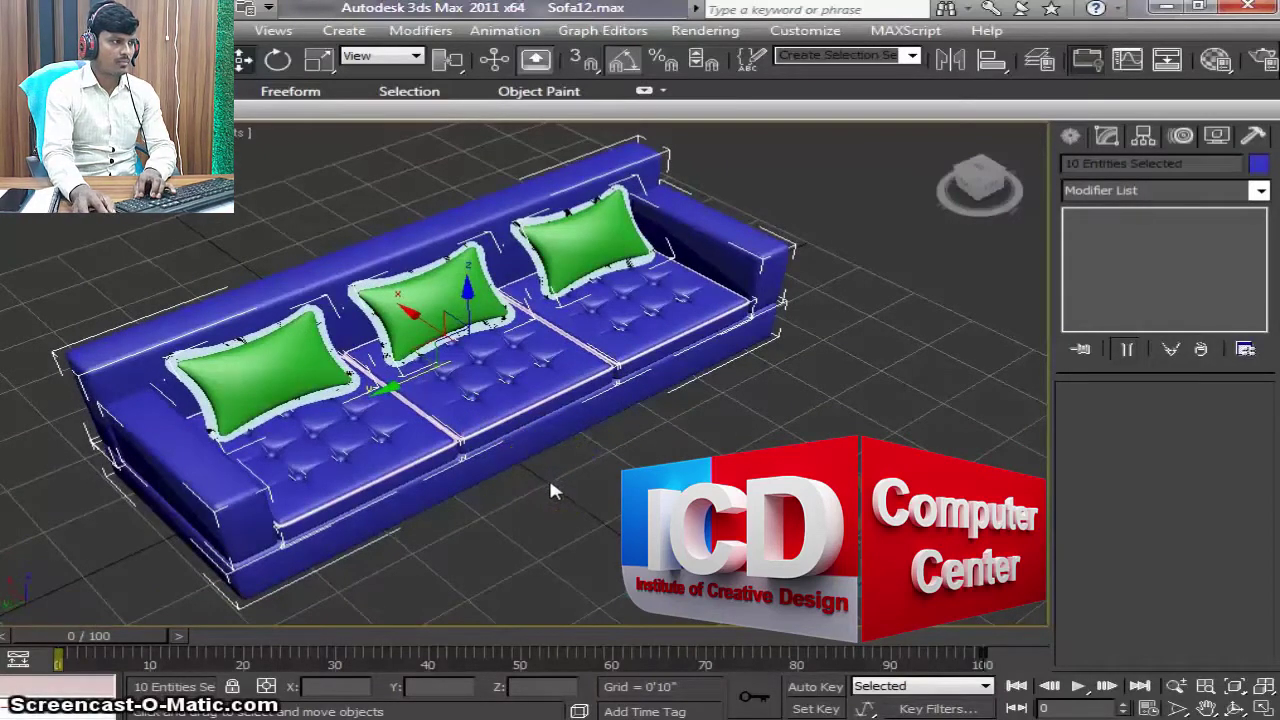
pyautogui.moveTo(552, 485); pyautogui.dragTo(510, 450, button='middle')
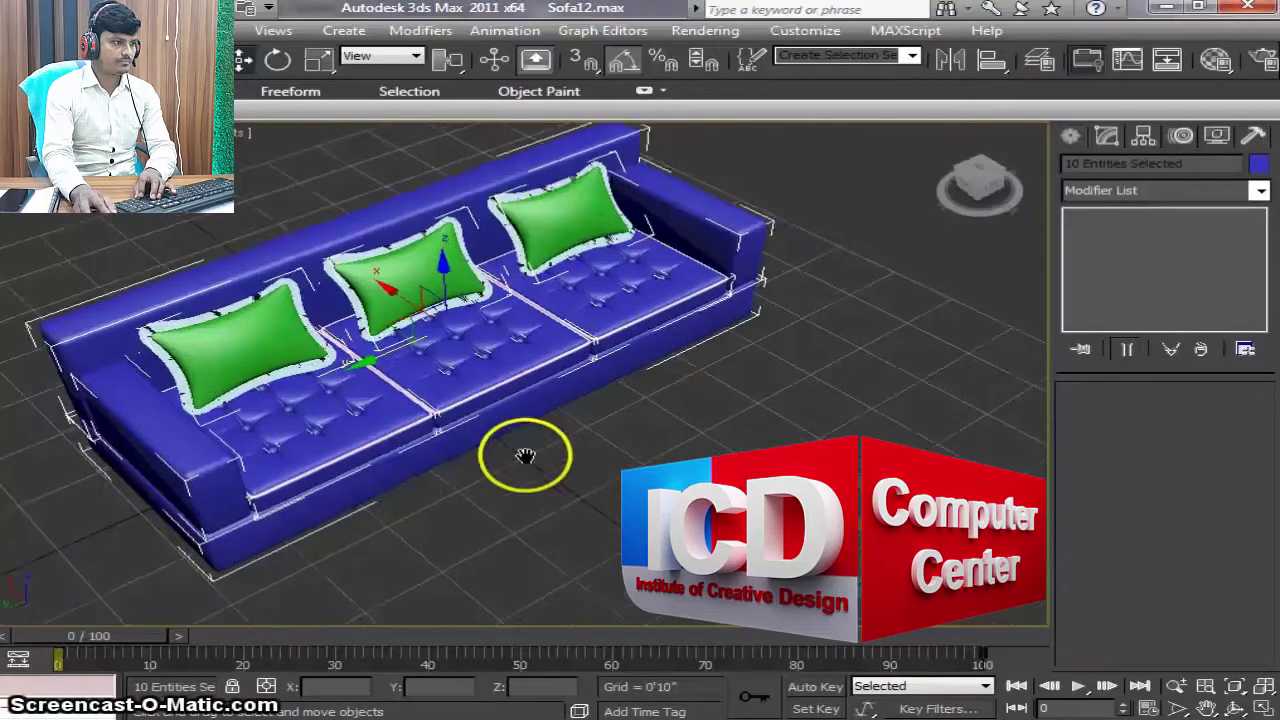
# Step: Choose the Rectangle spline tool under Create > Shapes > Splines
pyautogui.click(1070, 137)
pyautogui.moveTo(797, 426); pyautogui.dragTo(733, 393, button='middle')
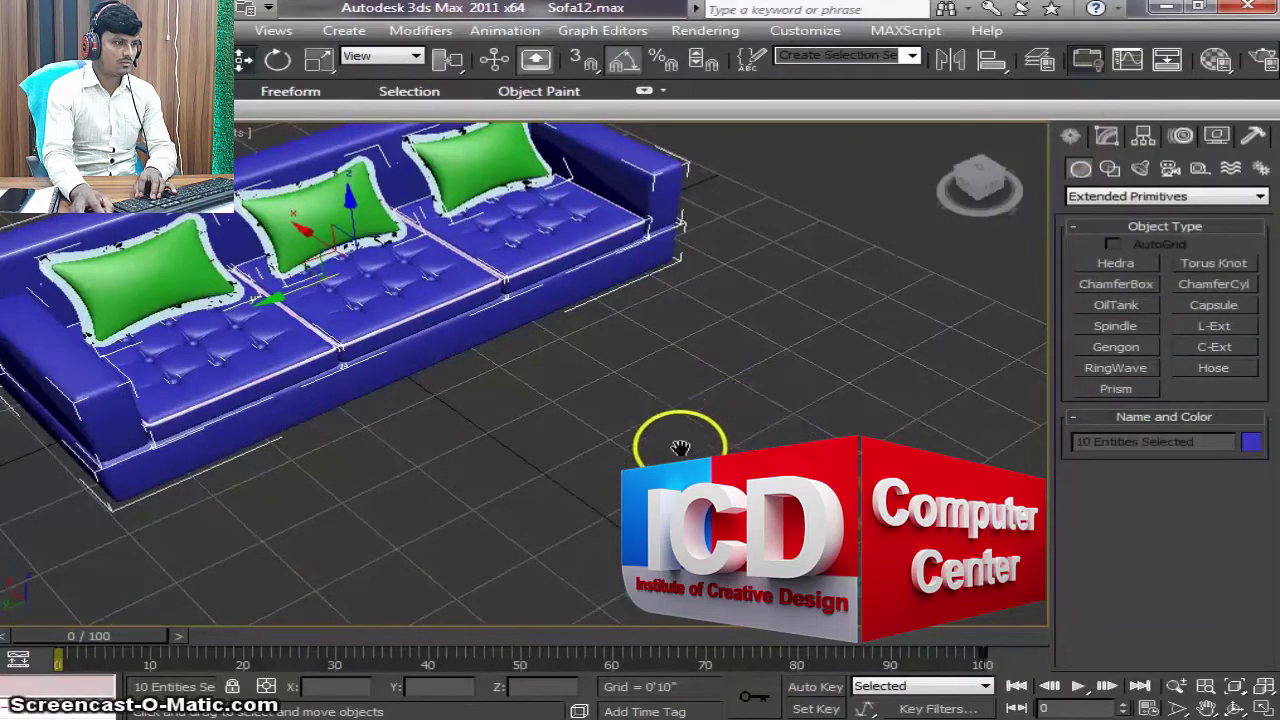
pyautogui.keyDown('alt'); pyautogui.moveTo(677, 446); pyautogui.dragTo(688, 455, button='middle'); pyautogui.keyUp('alt')
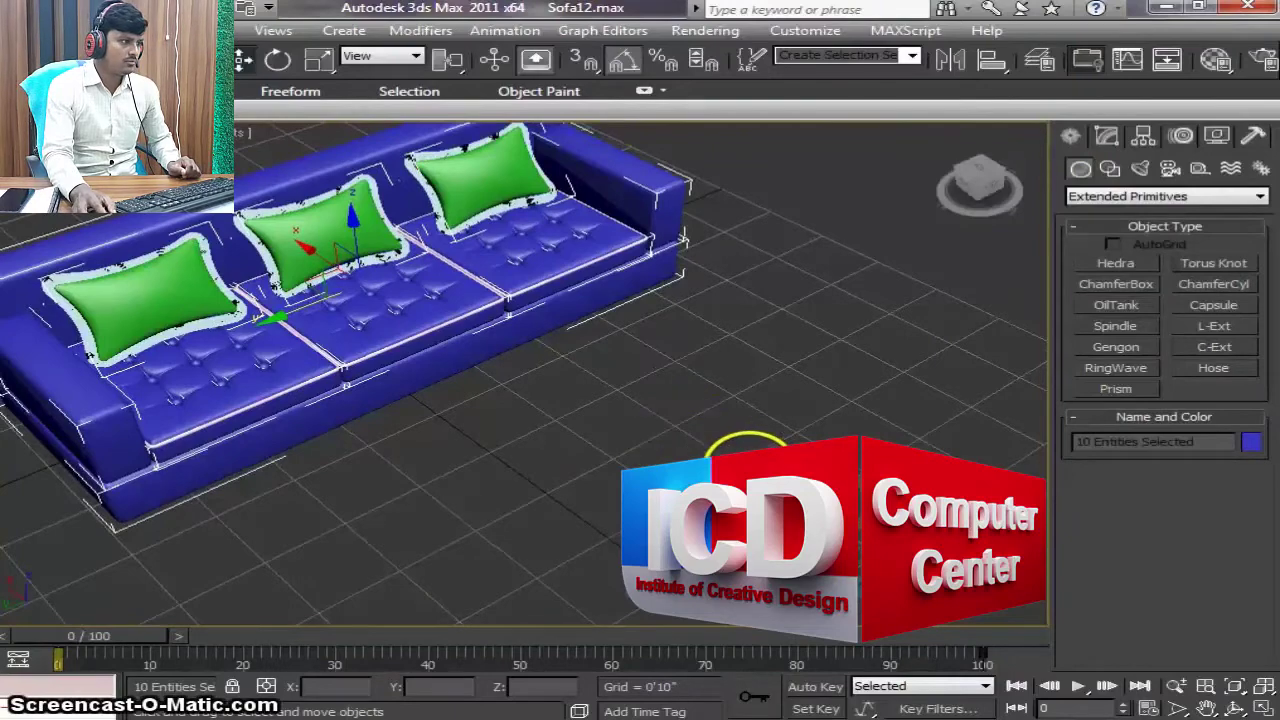
pyautogui.scroll(-1, 688, 440)
pyautogui.scroll(-1, 705, 452)
pyautogui.scroll(1, 705, 452)
pyautogui.scroll(1, 703, 448)
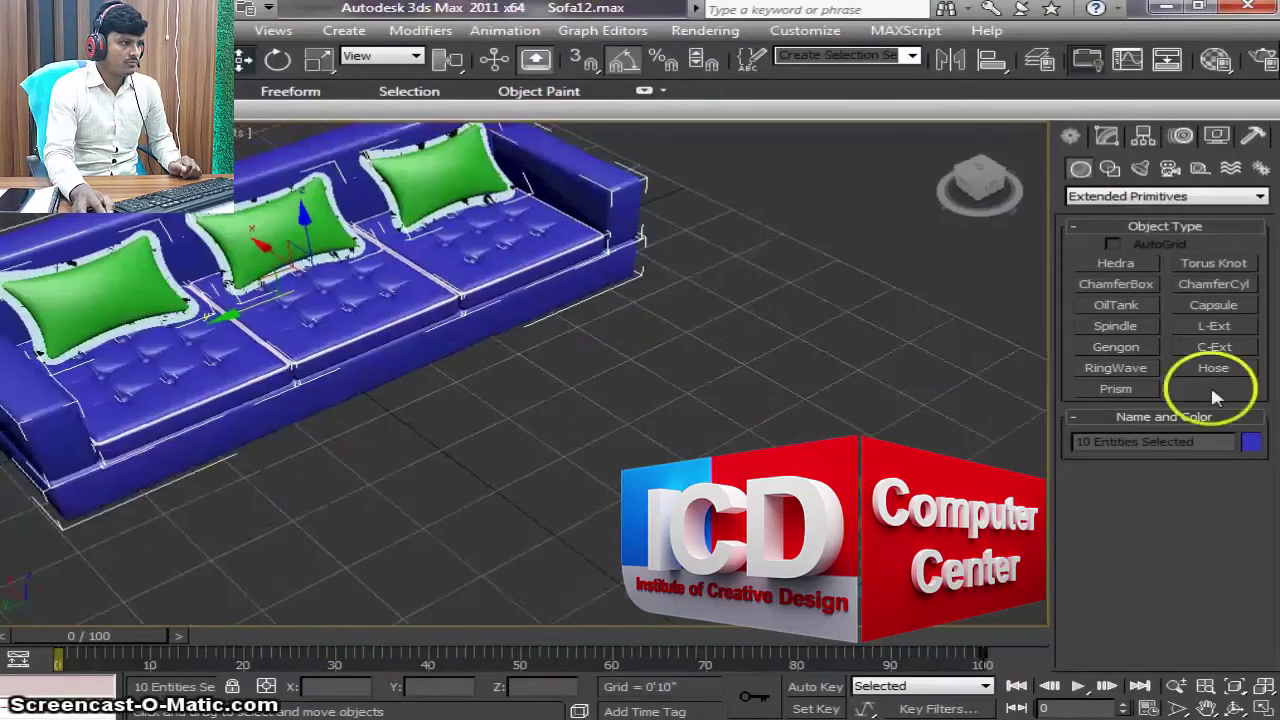
pyautogui.click(1112, 168)
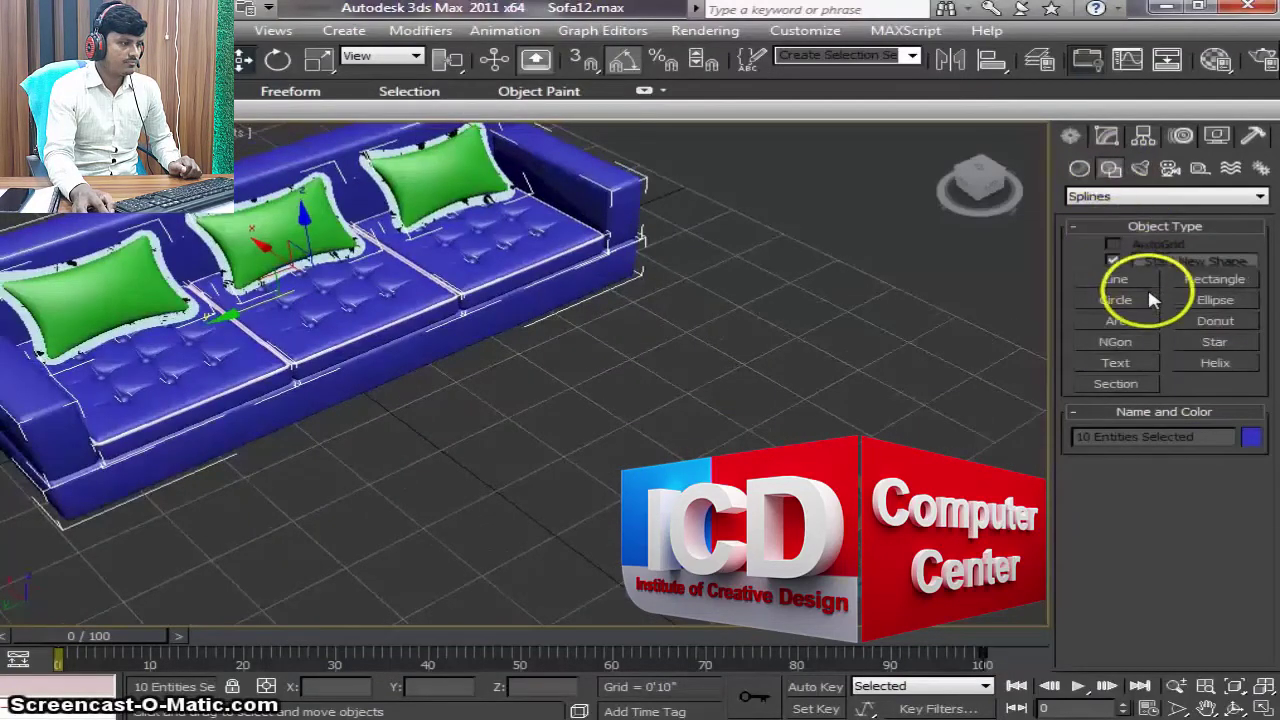
pyautogui.click(1200, 283)
# Step: Switch the viewport to Top view and pan to empty grid beside the sofa
pyautogui.moveTo(692, 476); pyautogui.dragTo(672, 456, button='middle')
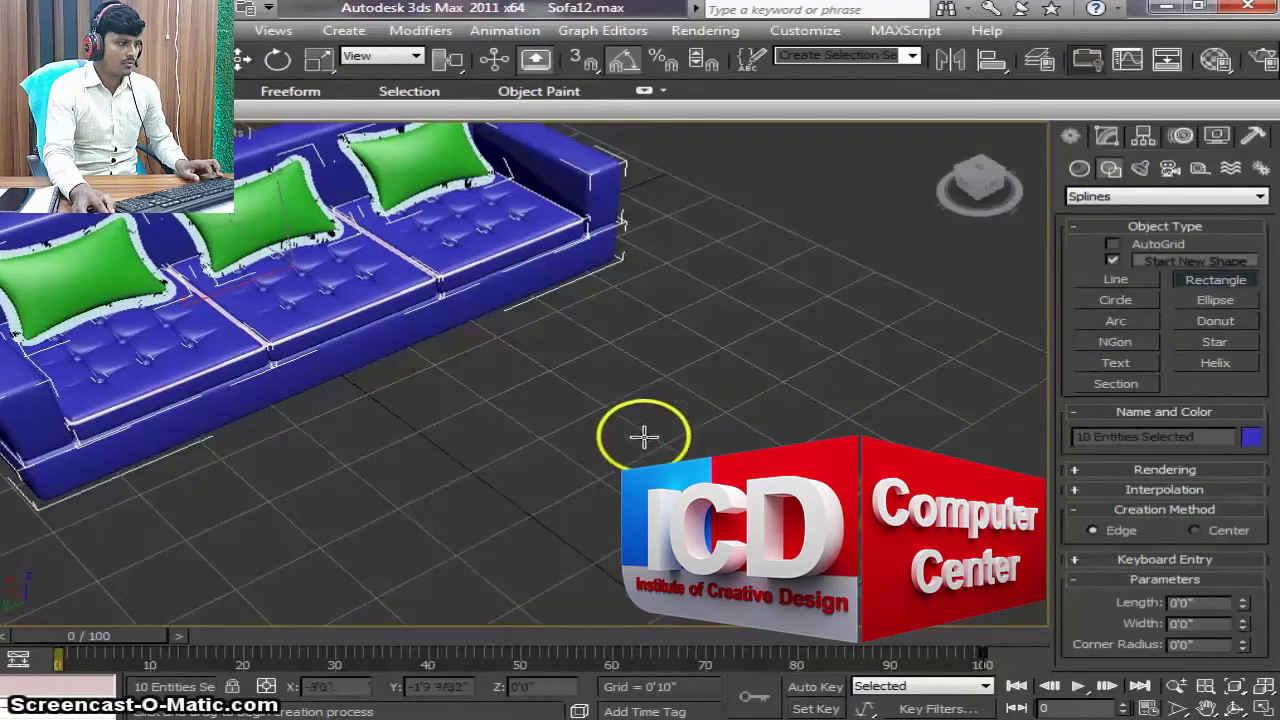
pyautogui.press('t')
pyautogui.moveTo(555, 447); pyautogui.dragTo(486, 454, button='middle')
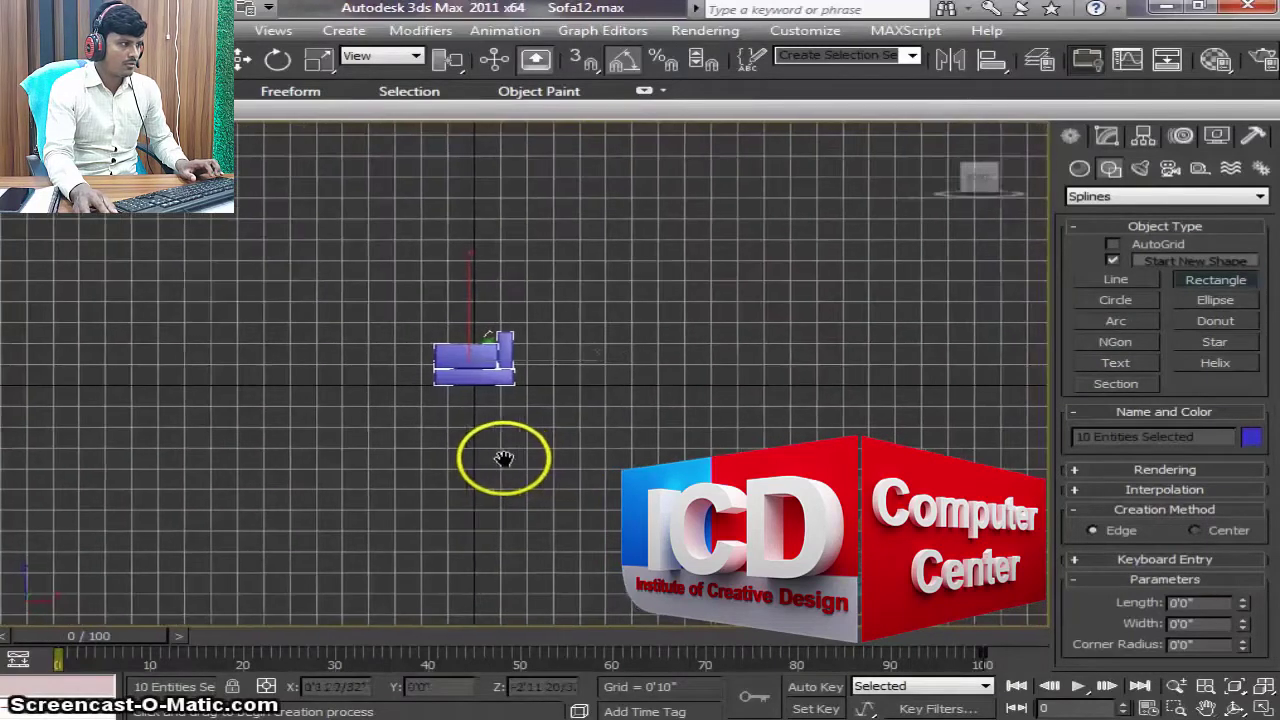
pyautogui.moveTo(346, 454)
pyautogui.mouseDown(button='middle')
pyautogui.moveTo(592, 440)
pyautogui.moveTo(491, 443)
pyautogui.mouseUp(button='middle')
pyautogui.scroll(5, 596, 432)
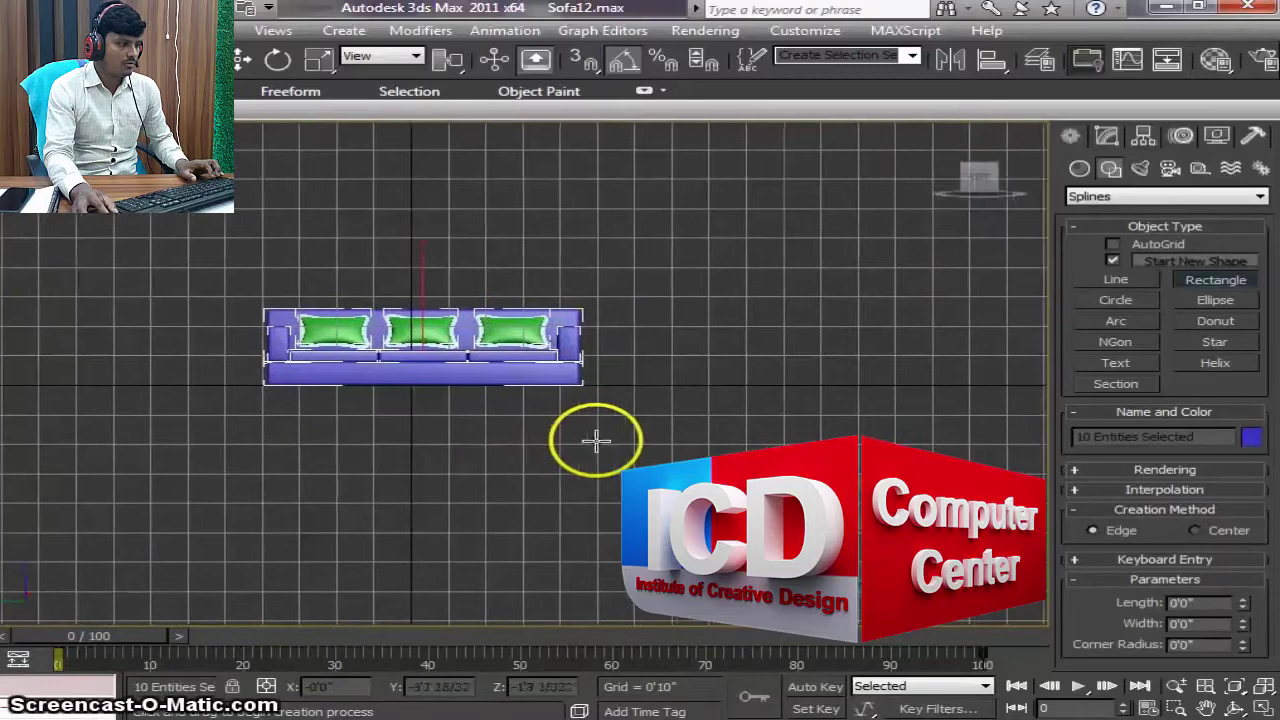
pyautogui.moveTo(594, 443); pyautogui.dragTo(333, 455, button='middle')
pyautogui.moveTo(500, 430)
pyautogui.mouseDown(button='middle')
pyautogui.moveTo(423, 423)
pyautogui.moveTo(611, 429)
pyautogui.mouseUp(button='middle')
pyautogui.moveTo(528, 440)
pyautogui.mouseDown(button='middle')
pyautogui.moveTo(588, 441)
pyautogui.moveTo(523, 443)
pyautogui.mouseUp(button='middle')
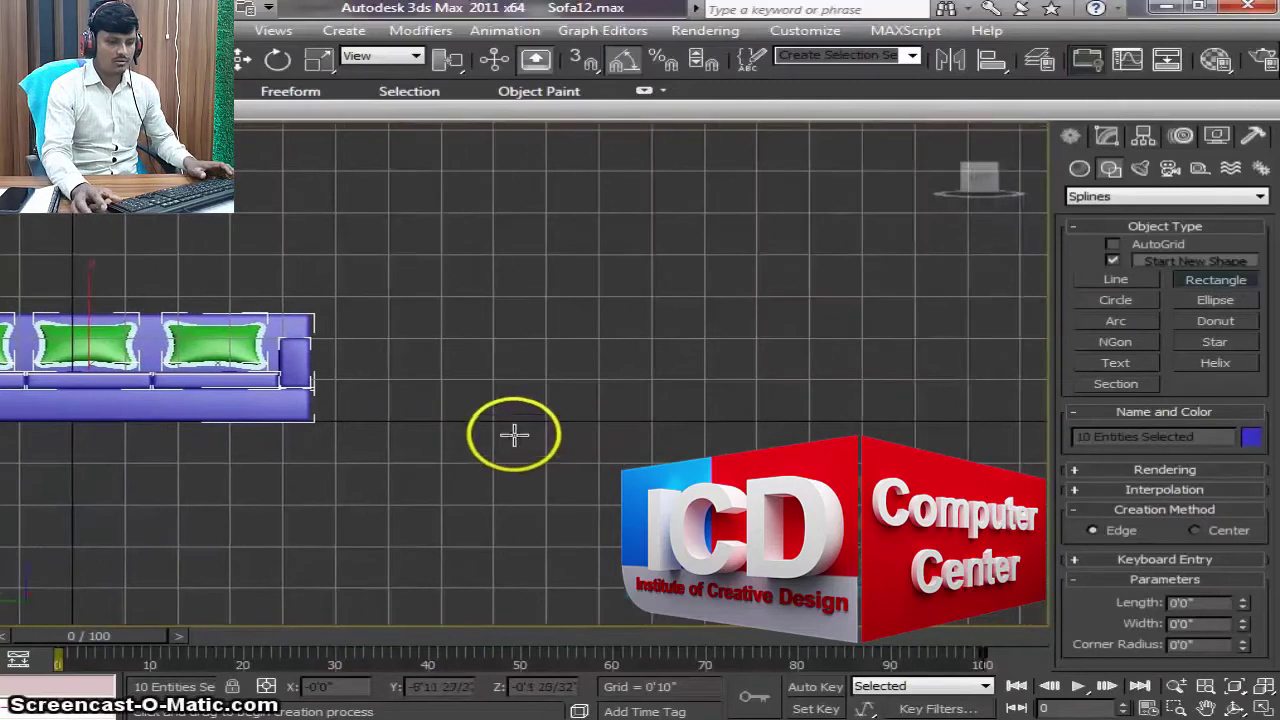
pyautogui.moveTo(594, 523); pyautogui.dragTo(624, 528, button='middle')
# Step: Set the Home Grid spacing to 1'0" in Grid and Snap Settings
pyautogui.rightClick(623, 66)
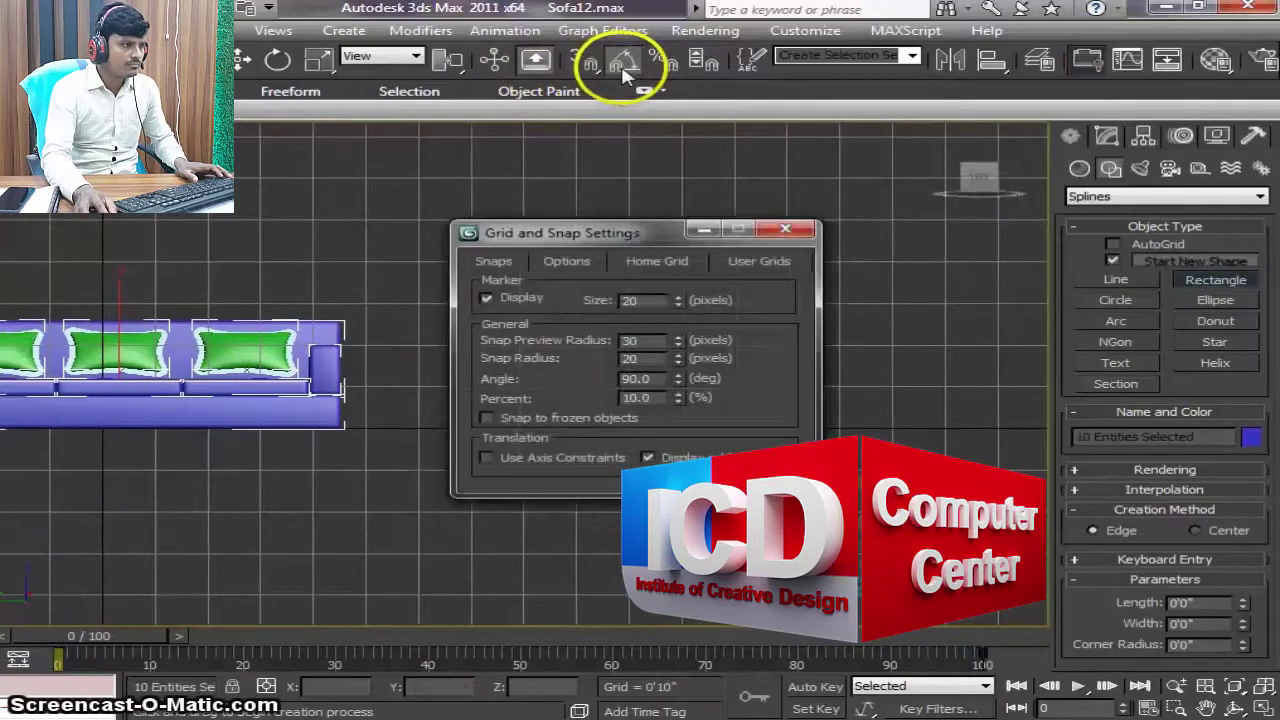
pyautogui.click(668, 258)
pyautogui.write('12')
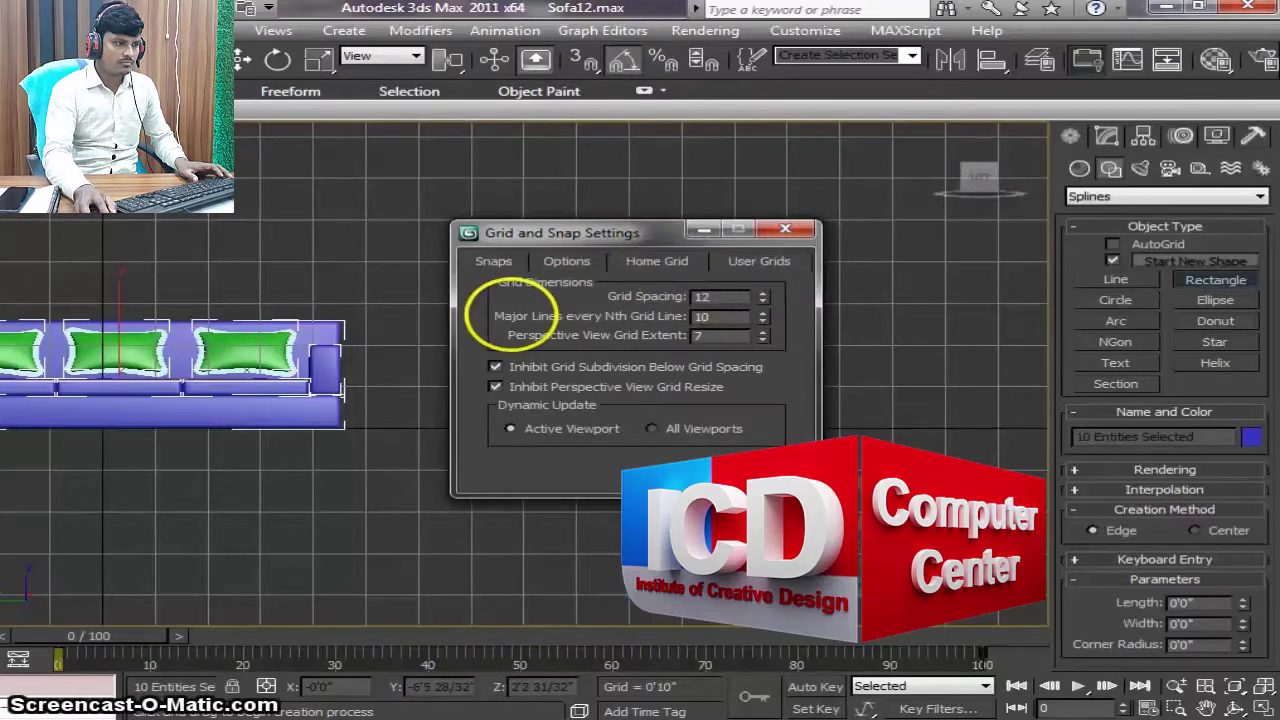
pyautogui.press('Return')
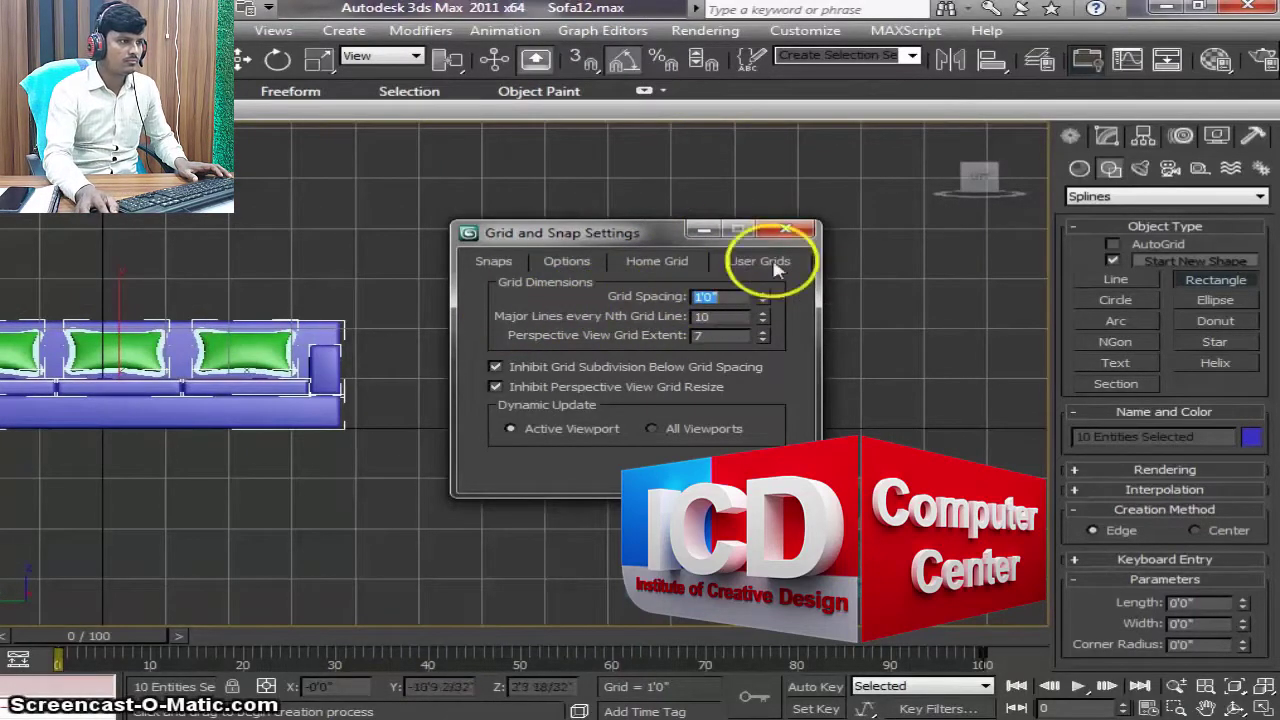
pyautogui.click(785, 229)
pyautogui.moveTo(706, 276)
pyautogui.mouseDown(button='middle')
pyautogui.moveTo(649, 289)
pyautogui.moveTo(614, 276)
pyautogui.mouseUp(button='middle')
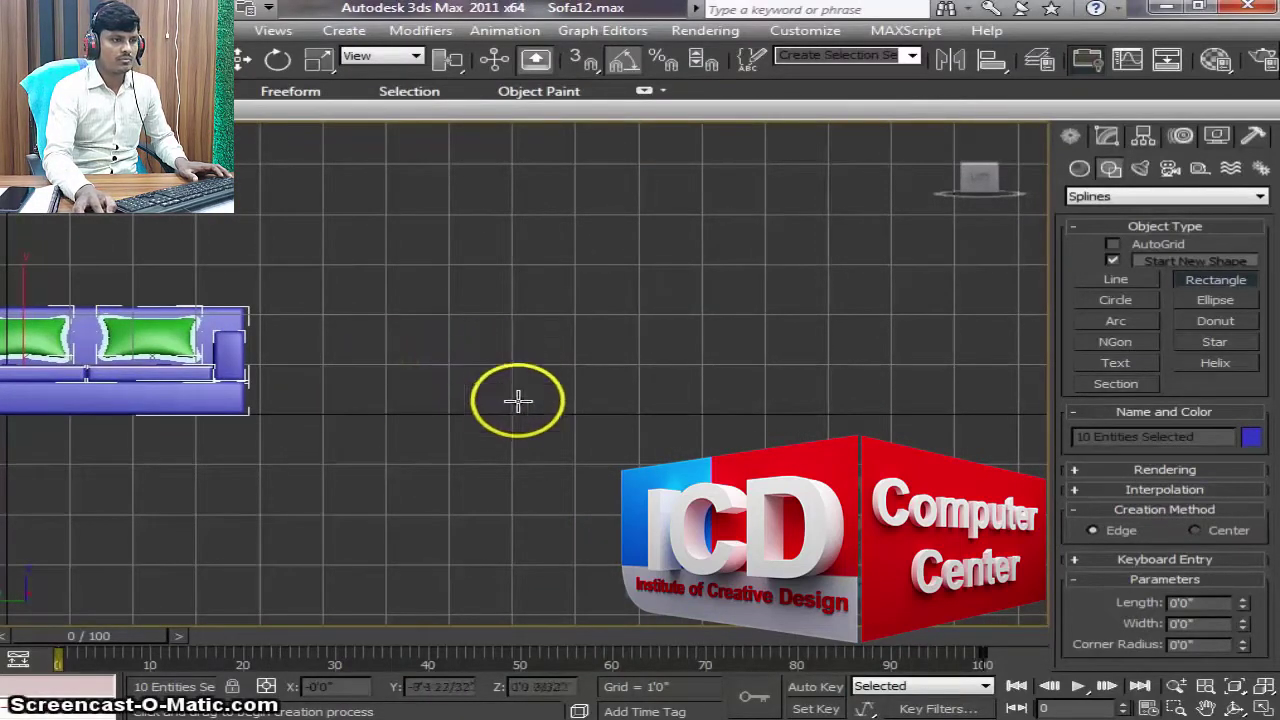
pyautogui.moveTo(590, 428); pyautogui.dragTo(543, 409, button='middle')
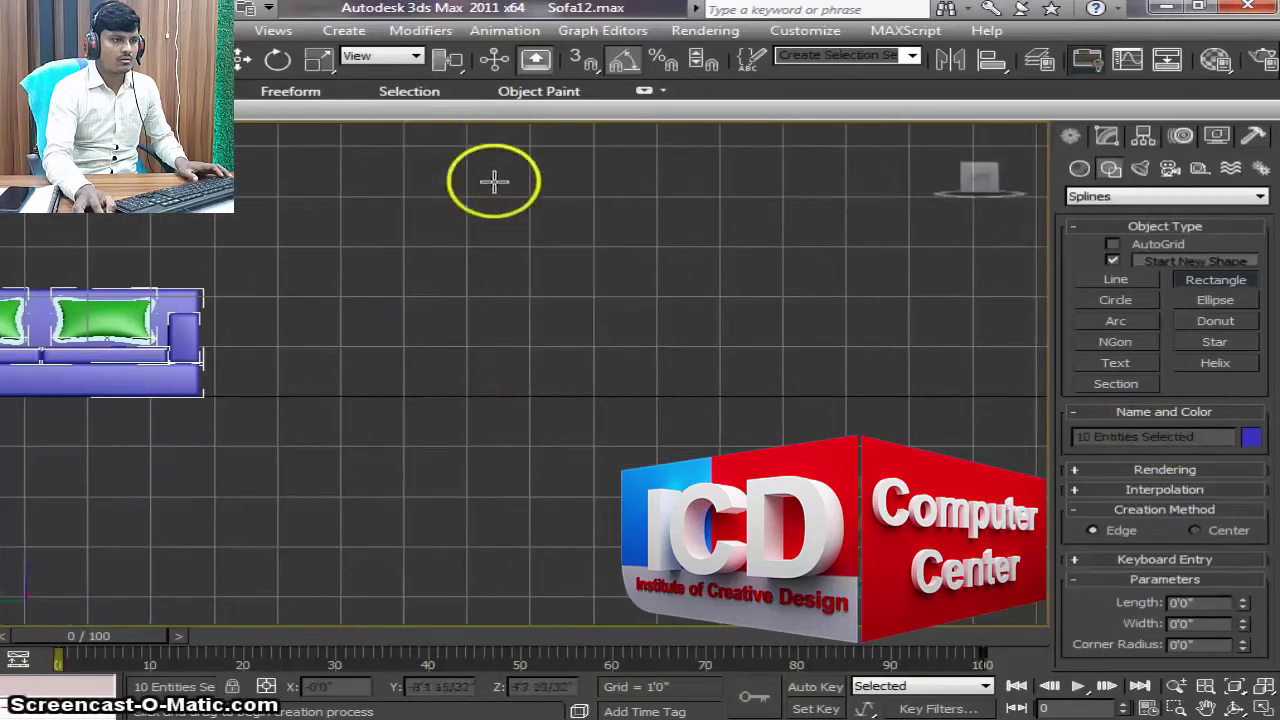
# Step: Turn on Snaps Toggle with only Grid Points active
pyautogui.click(583, 62)
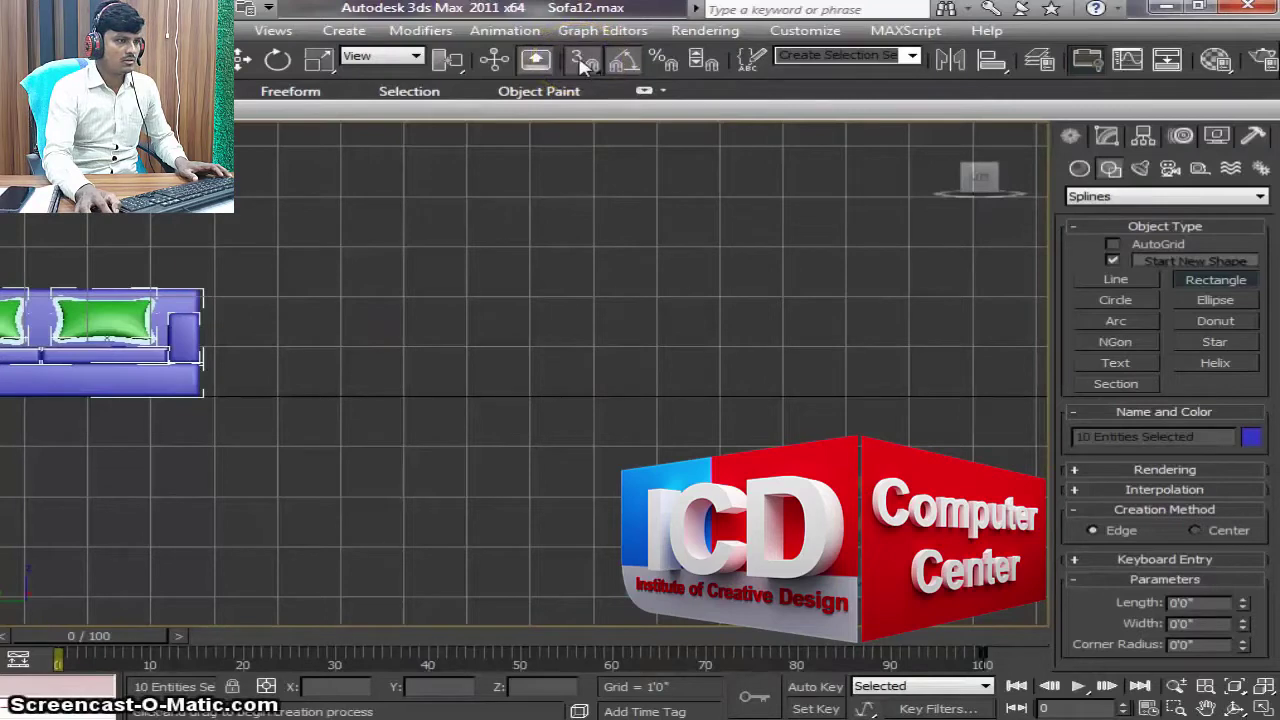
pyautogui.rightClick(583, 62)
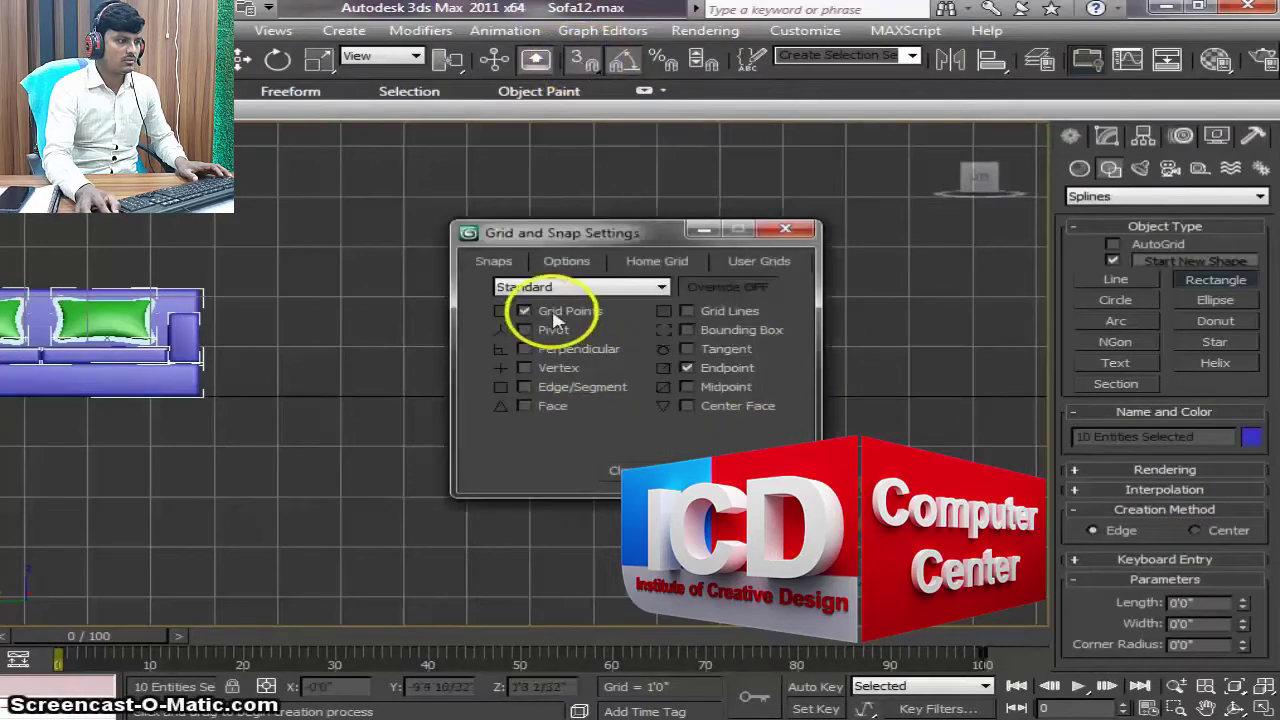
pyautogui.click(785, 229)
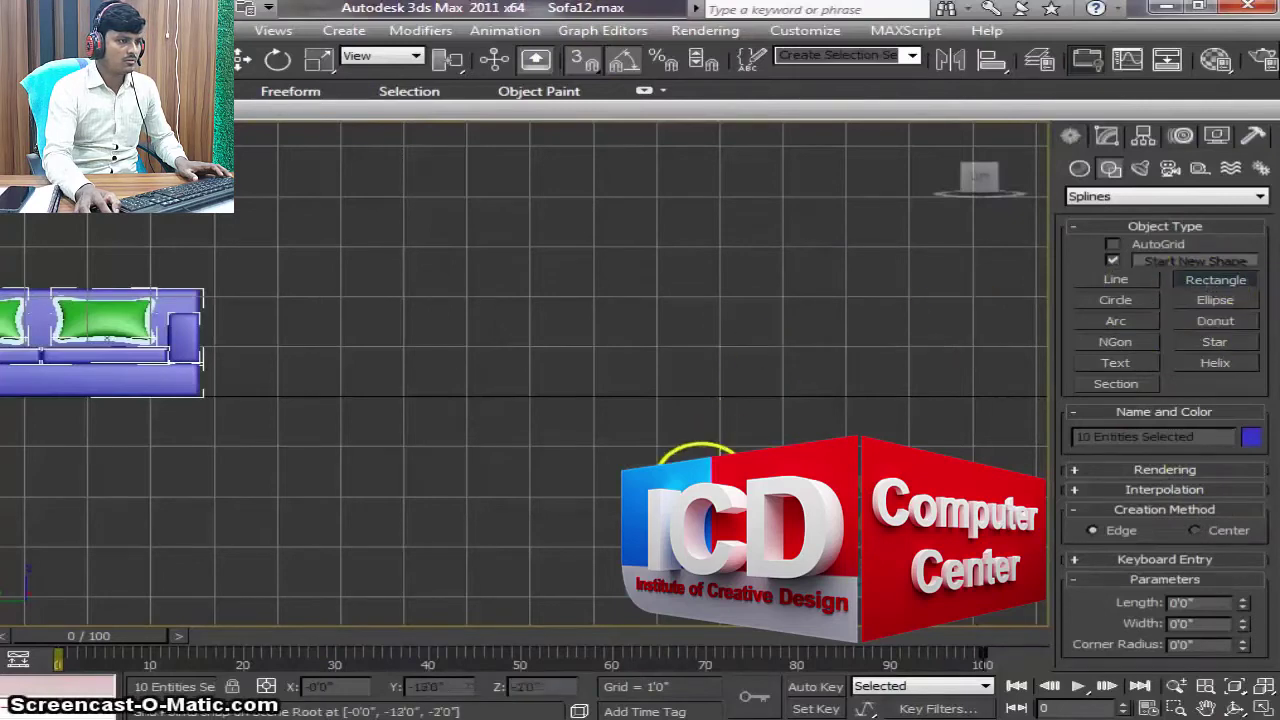
# Step: Draw a 4'0" by 1'0" rectangle on the grid beside the sofa
pyautogui.moveTo(625, 605); pyautogui.dragTo(562, 594, button='middle')
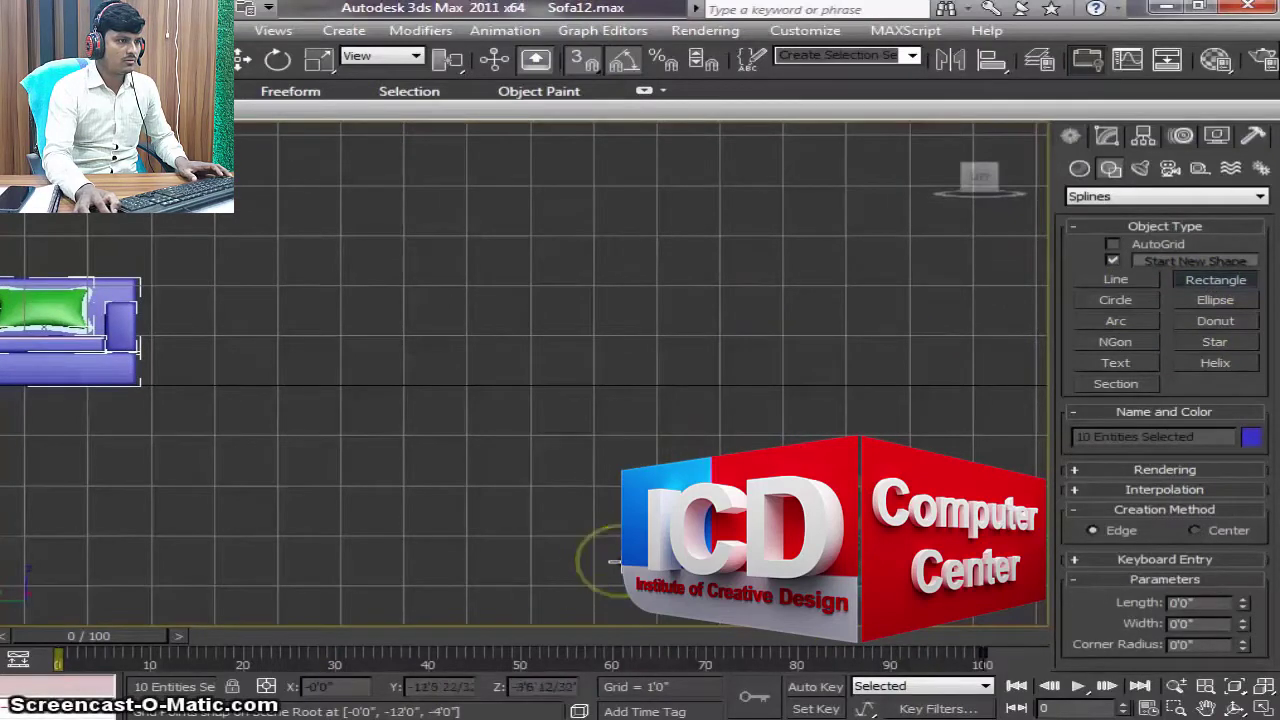
pyautogui.moveTo(615, 562); pyautogui.dragTo(800, 572, button='middle')
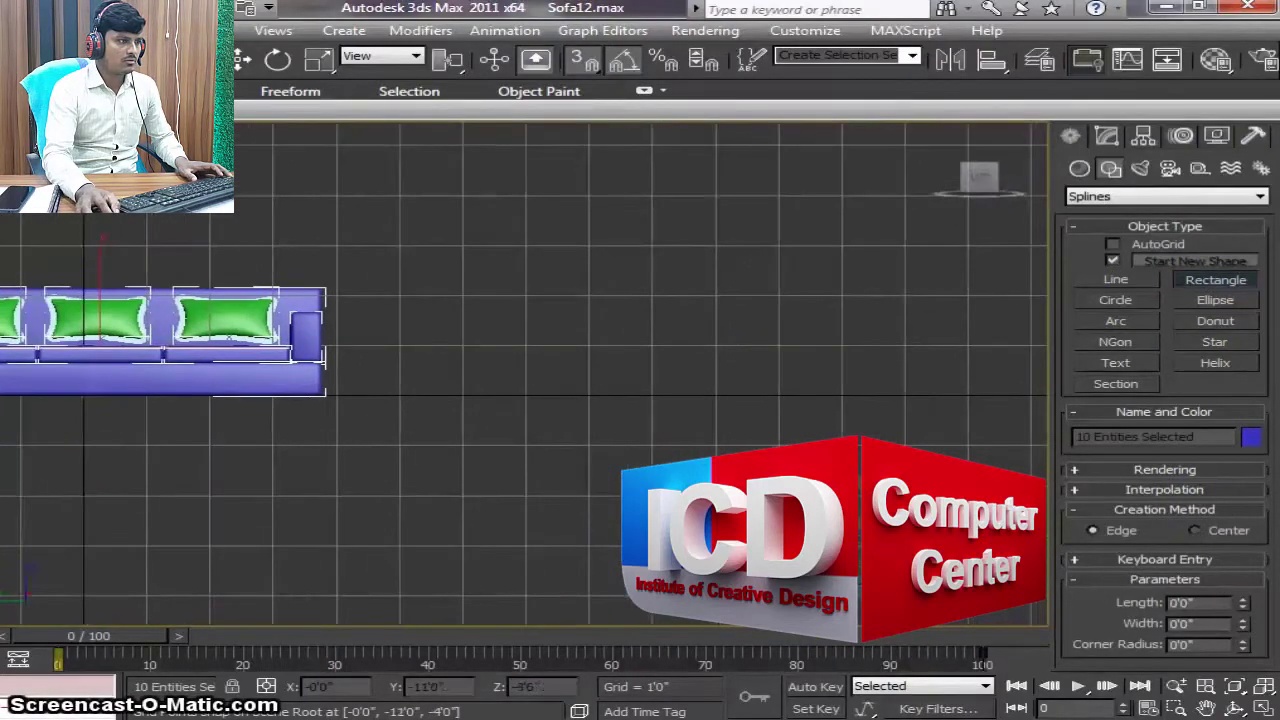
pyautogui.scroll(2, 774, 395)
pyautogui.scroll(2, 774, 395)
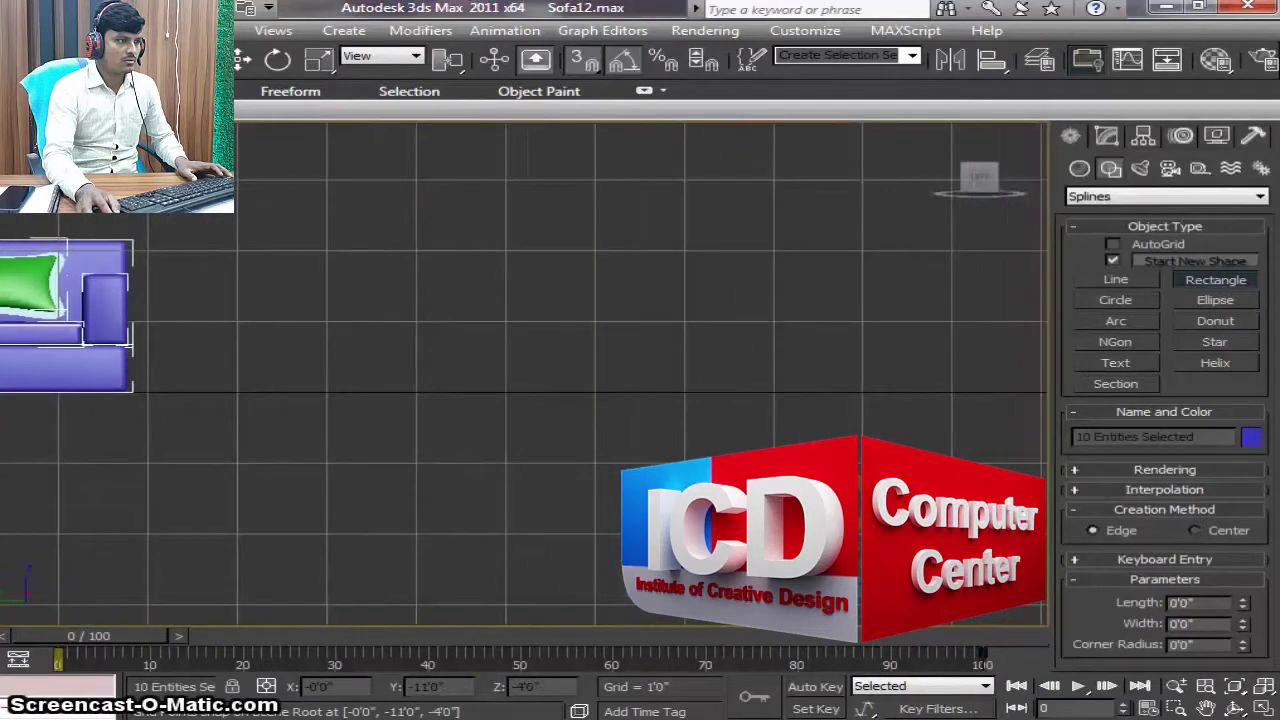
pyautogui.moveTo(630, 548); pyautogui.dragTo(614, 543, button='middle')
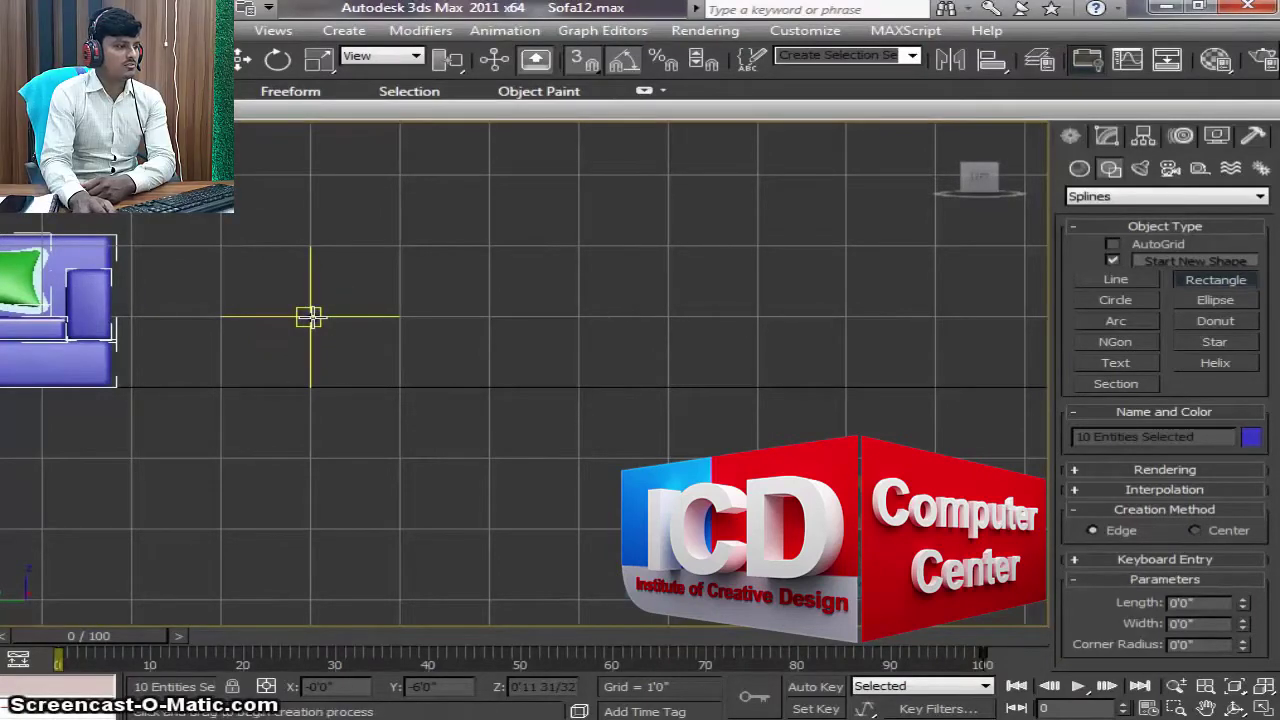
pyautogui.moveTo(309, 317); pyautogui.dragTo(655, 390)
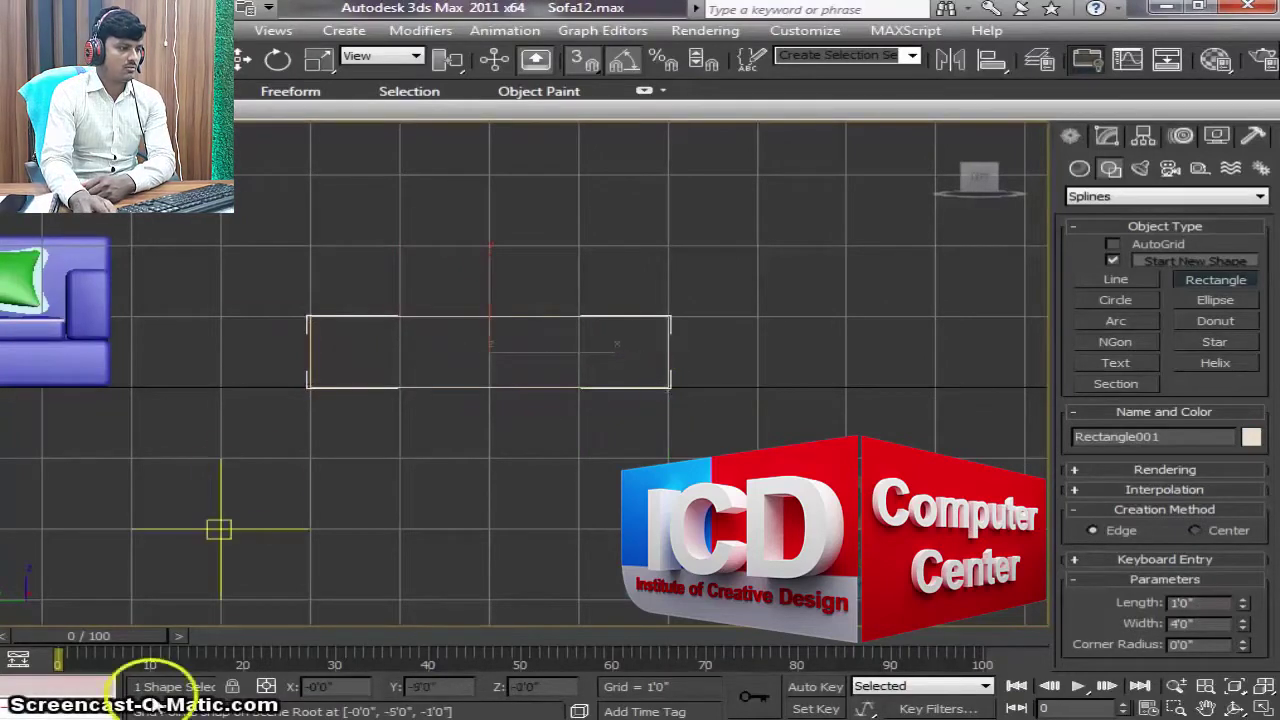
pyautogui.click(468, 236)
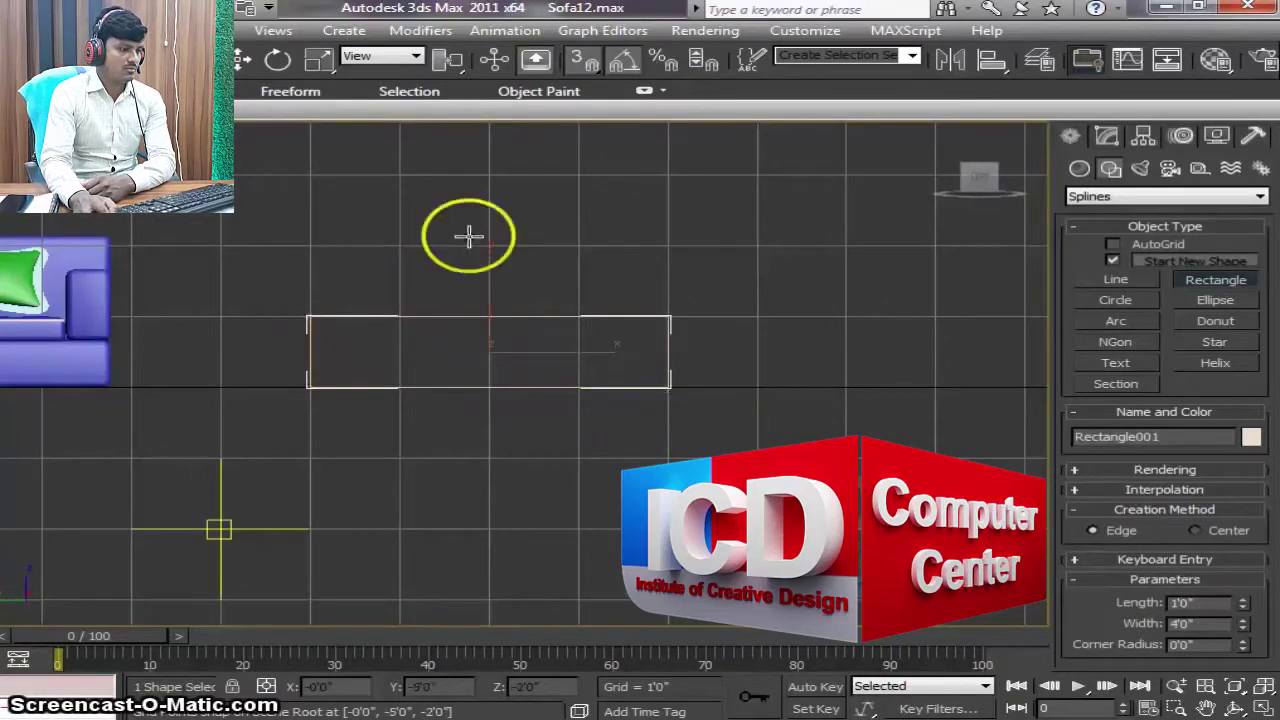
# Step: Enable angle snap, centre Rectangle001 and show its parameters in the Modify panel
pyautogui.click(622, 62)
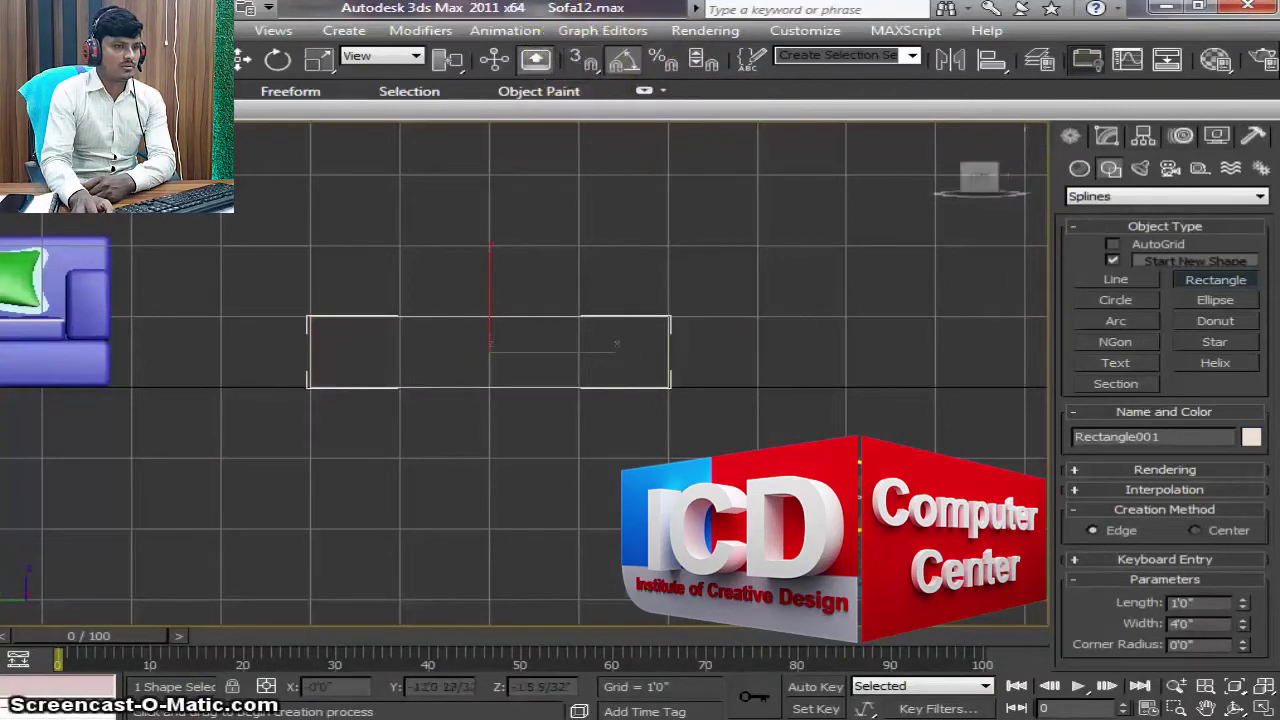
pyautogui.scroll(2, 716, 334)
pyautogui.moveTo(555, 428); pyautogui.dragTo(686, 423, button='middle')
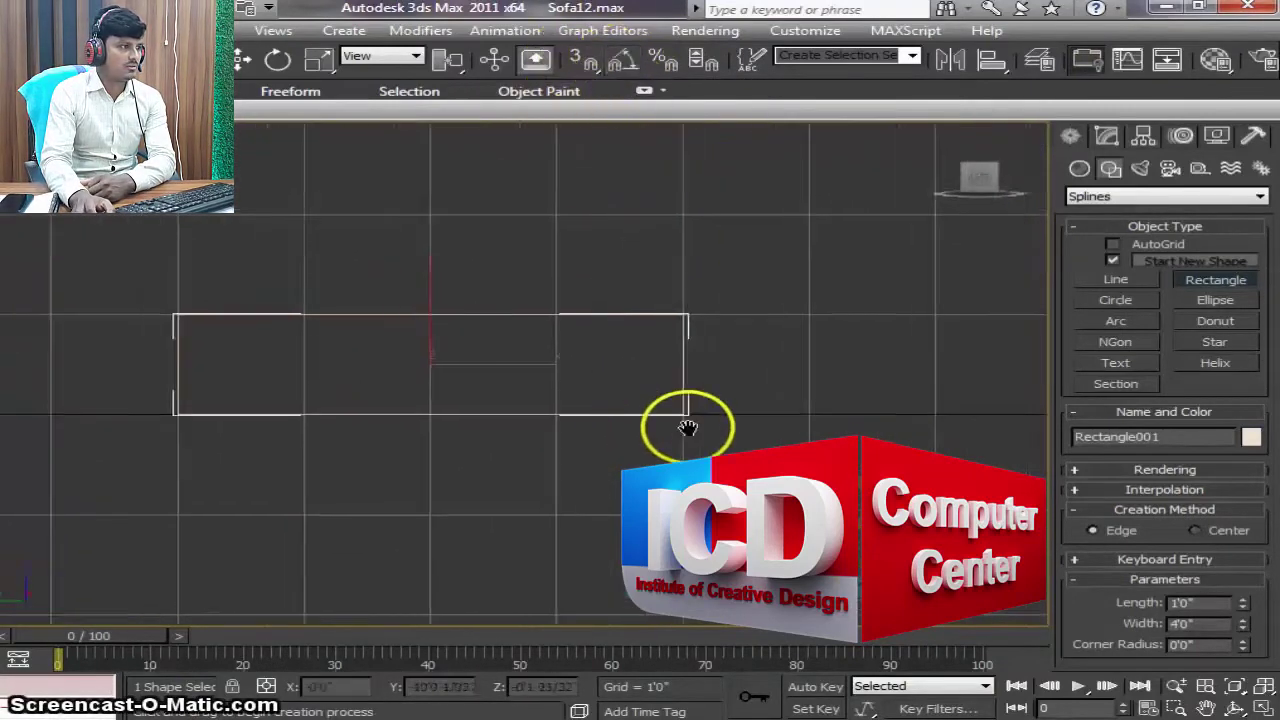
pyautogui.click(242, 60)
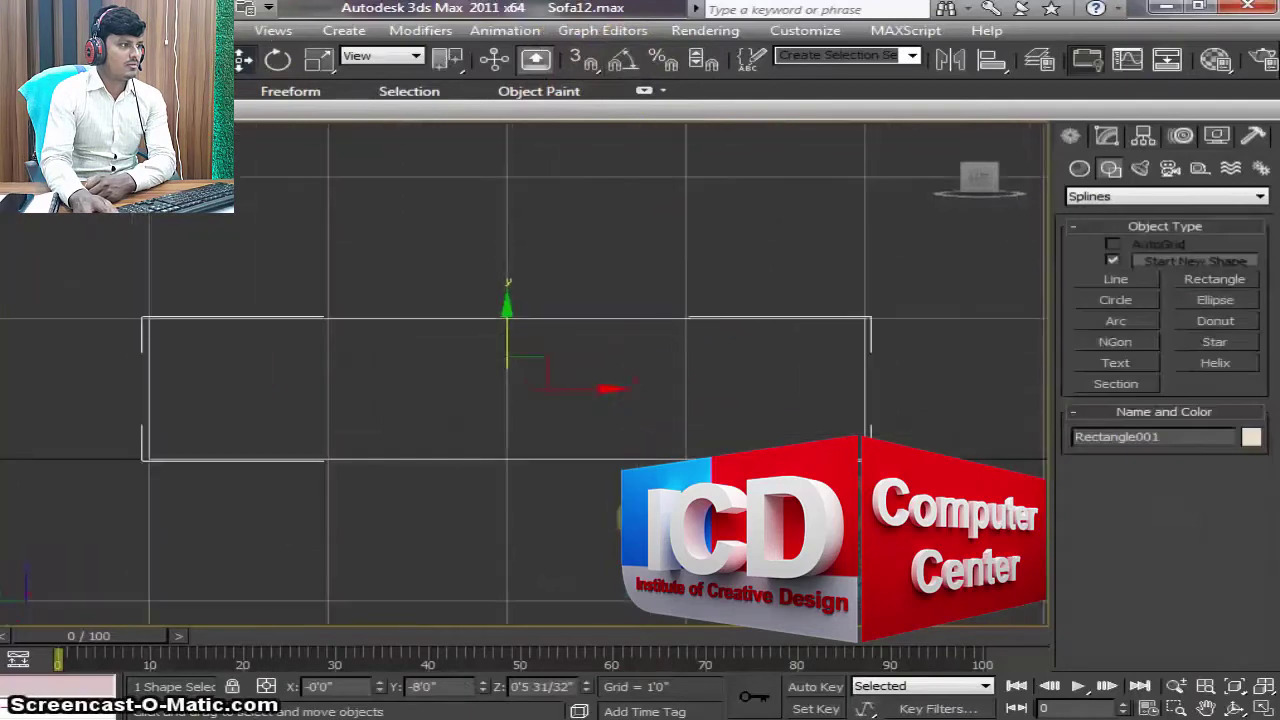
pyautogui.moveTo(620, 517); pyautogui.dragTo(655, 468, button='middle')
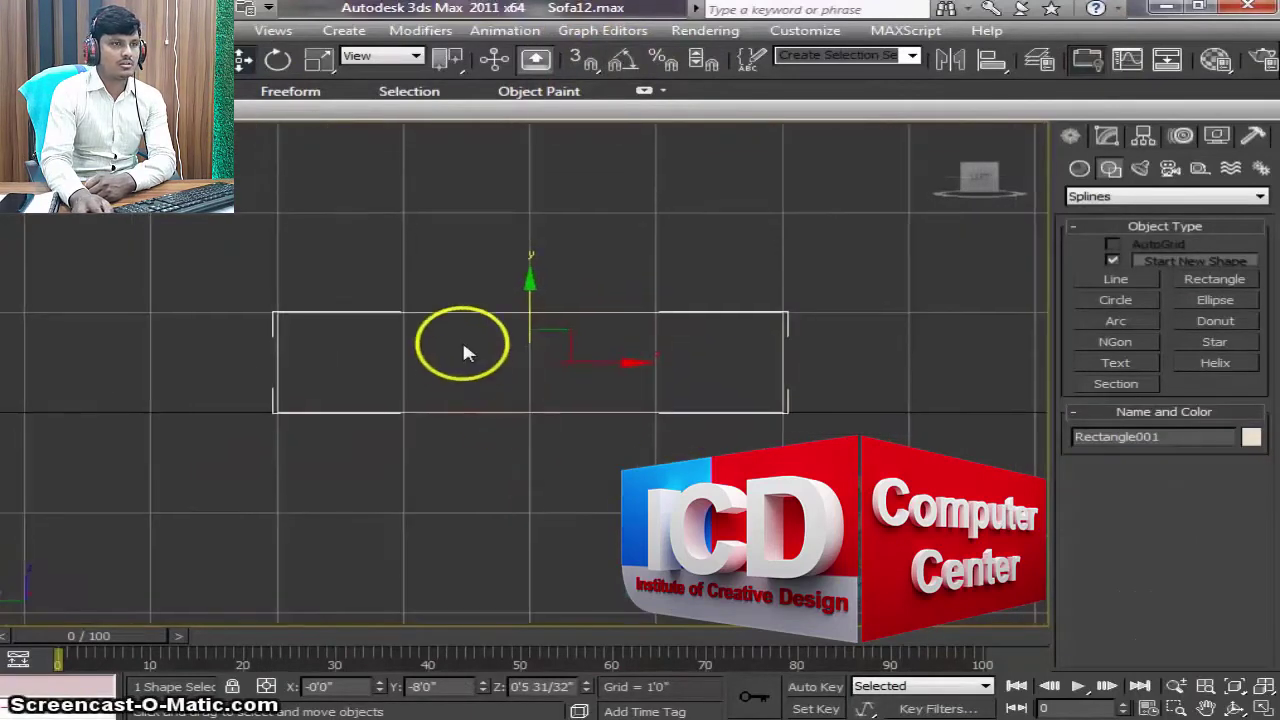
pyautogui.click(1106, 135)
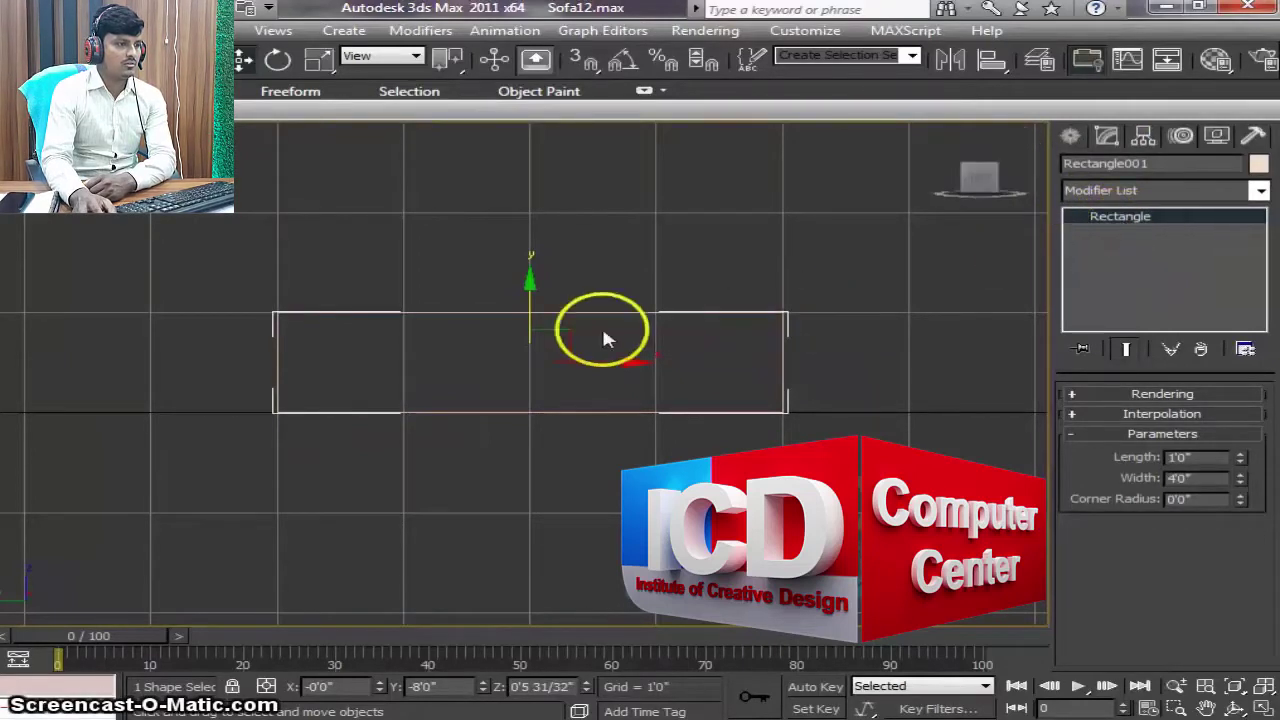
# Step: Convert Rectangle001 to an Editable Spline
pyautogui.rightClick(545, 340)
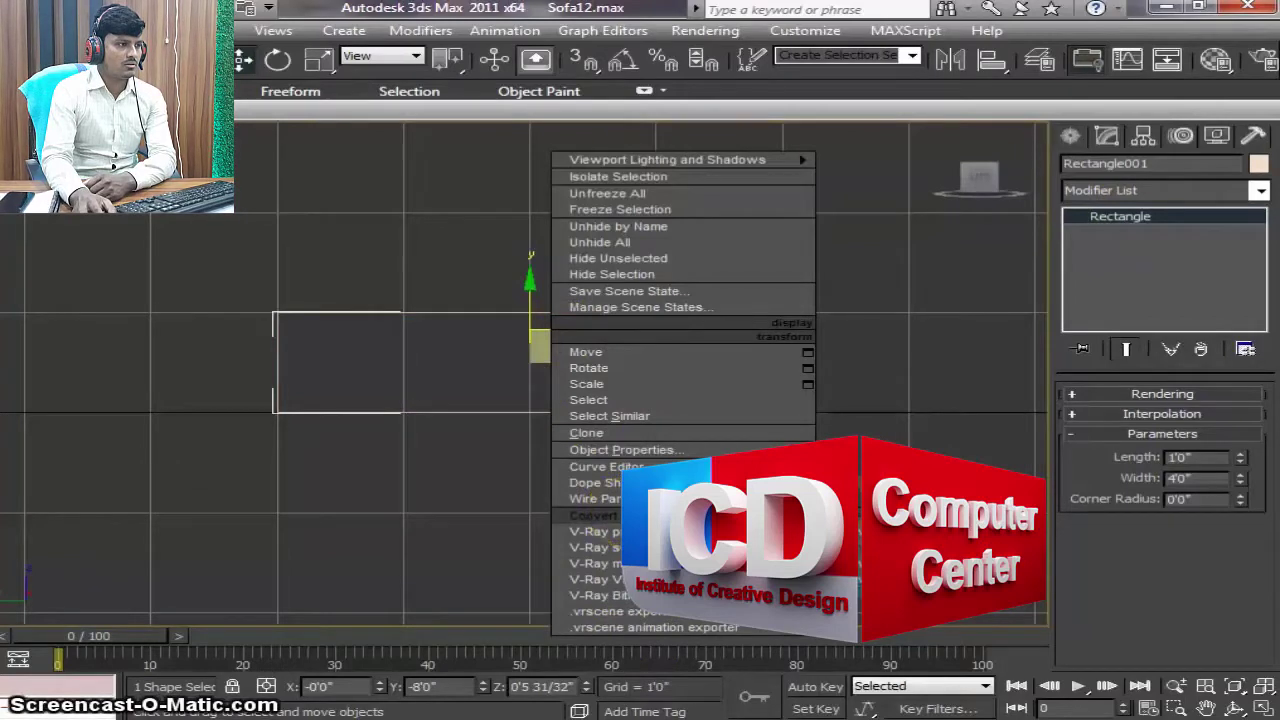
pyautogui.click(880, 516)
pyautogui.click(1126, 290)
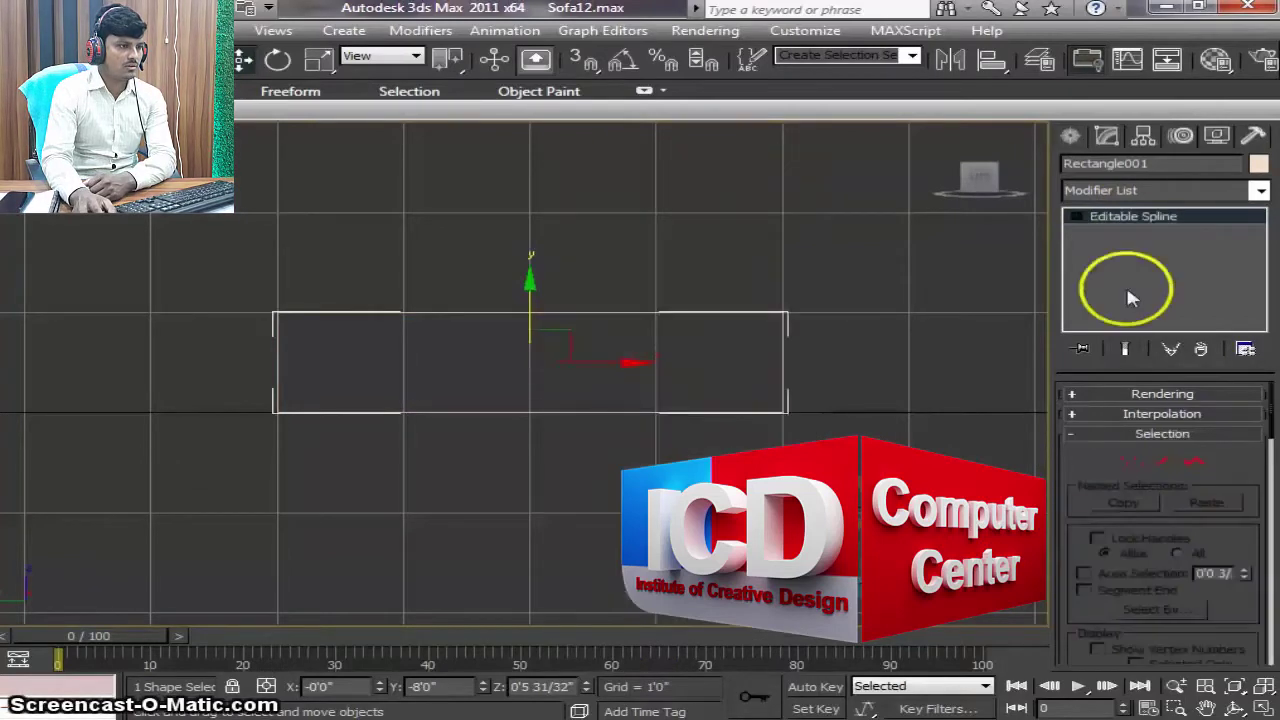
pyautogui.click(1076, 216)
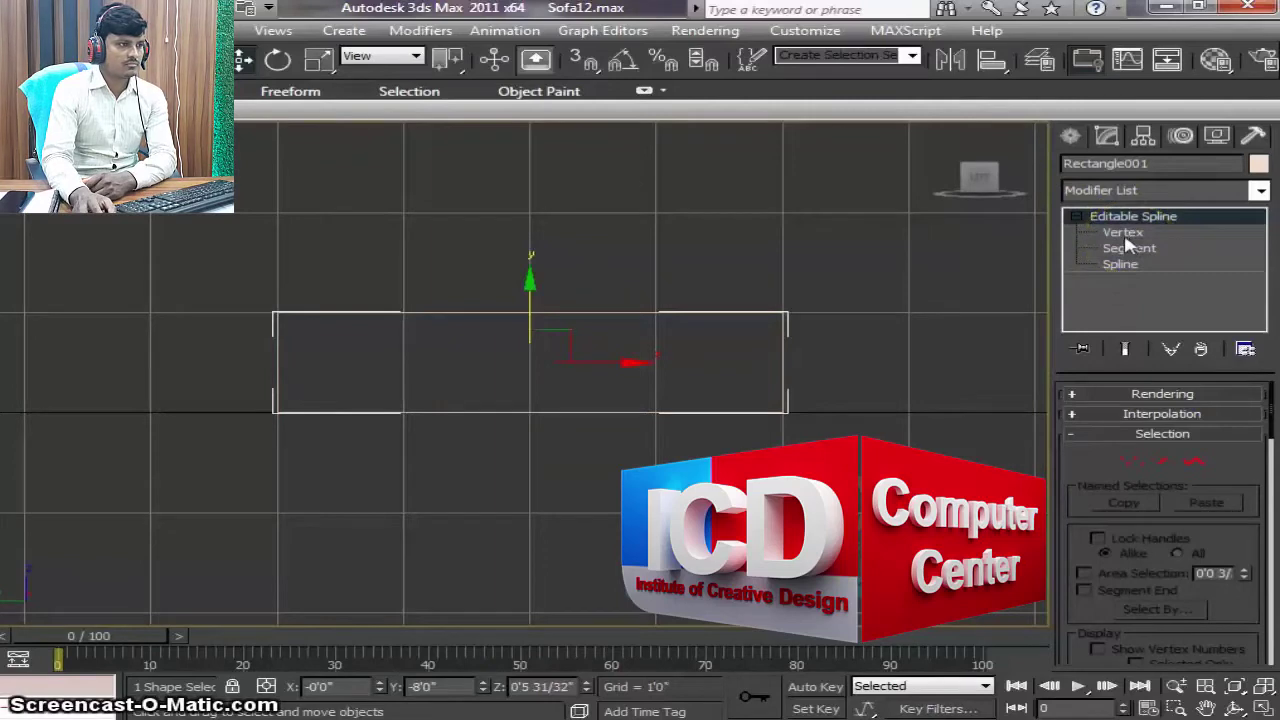
# Step: At Vertex level, marquee-select all four corner vertices of the rectangle
pyautogui.click(1124, 236)
pyautogui.click(912, 362)
pyautogui.click(1148, 476)
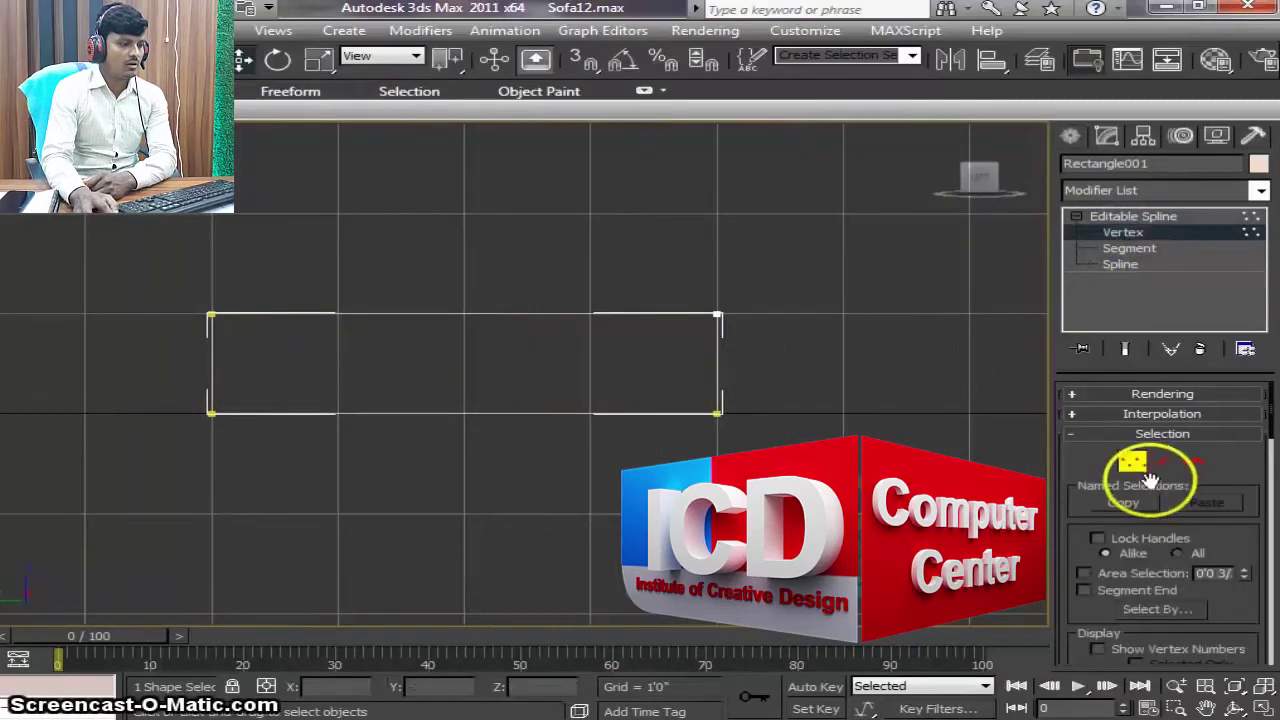
pyautogui.moveTo(665, 612); pyautogui.dragTo(763, 595, button='middle')
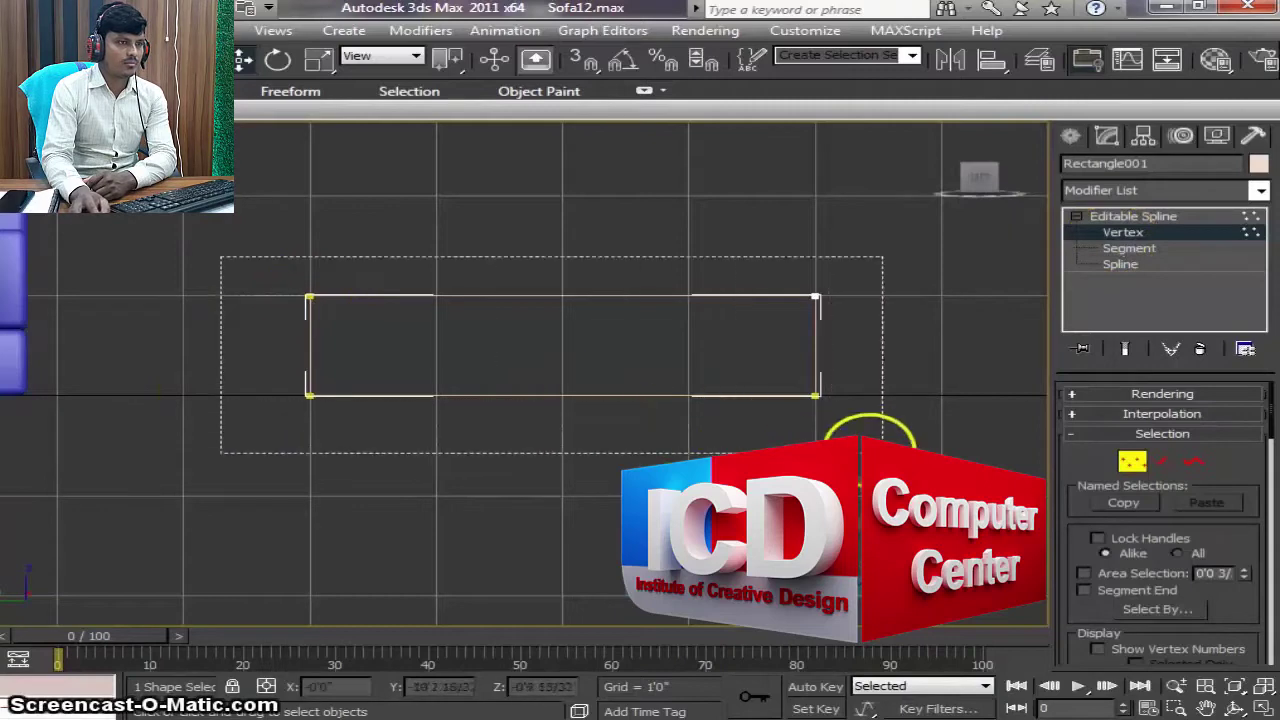
pyautogui.moveTo(270, 265); pyautogui.dragTo(905, 450)
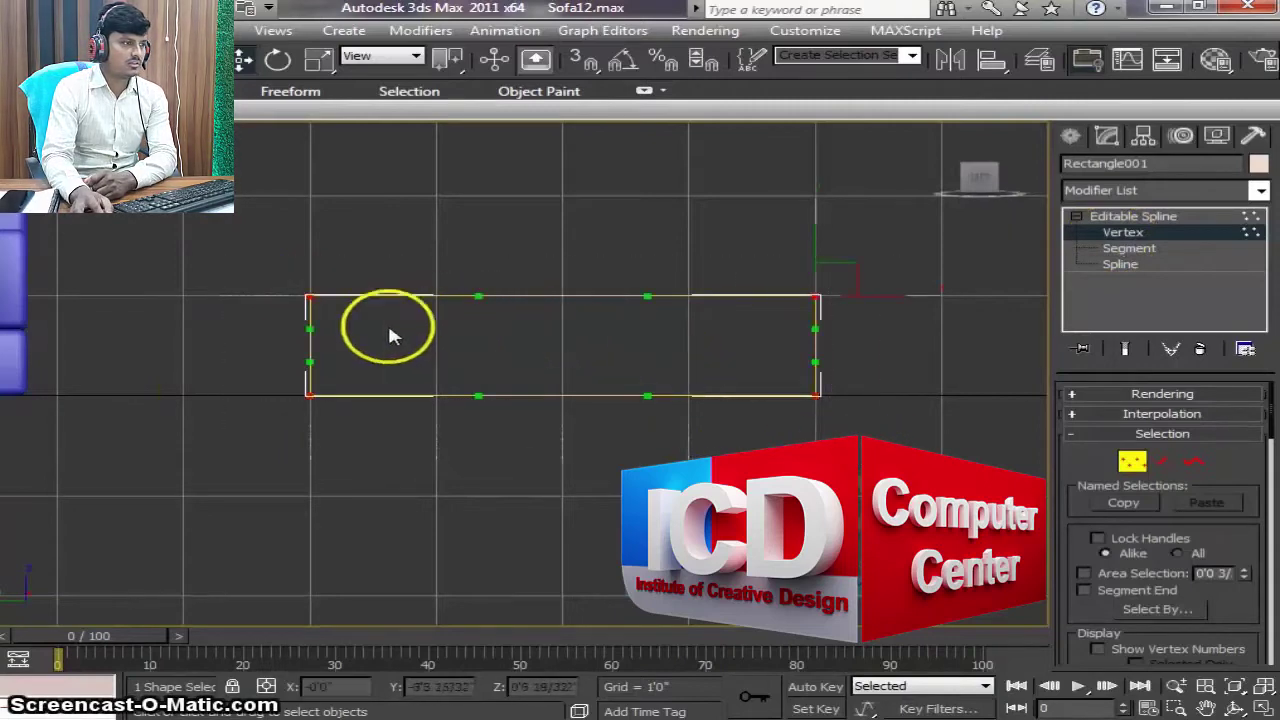
# Step: Set the four vertices to Corner type and fillet them by 0'4"
pyautogui.rightClick(368, 340)
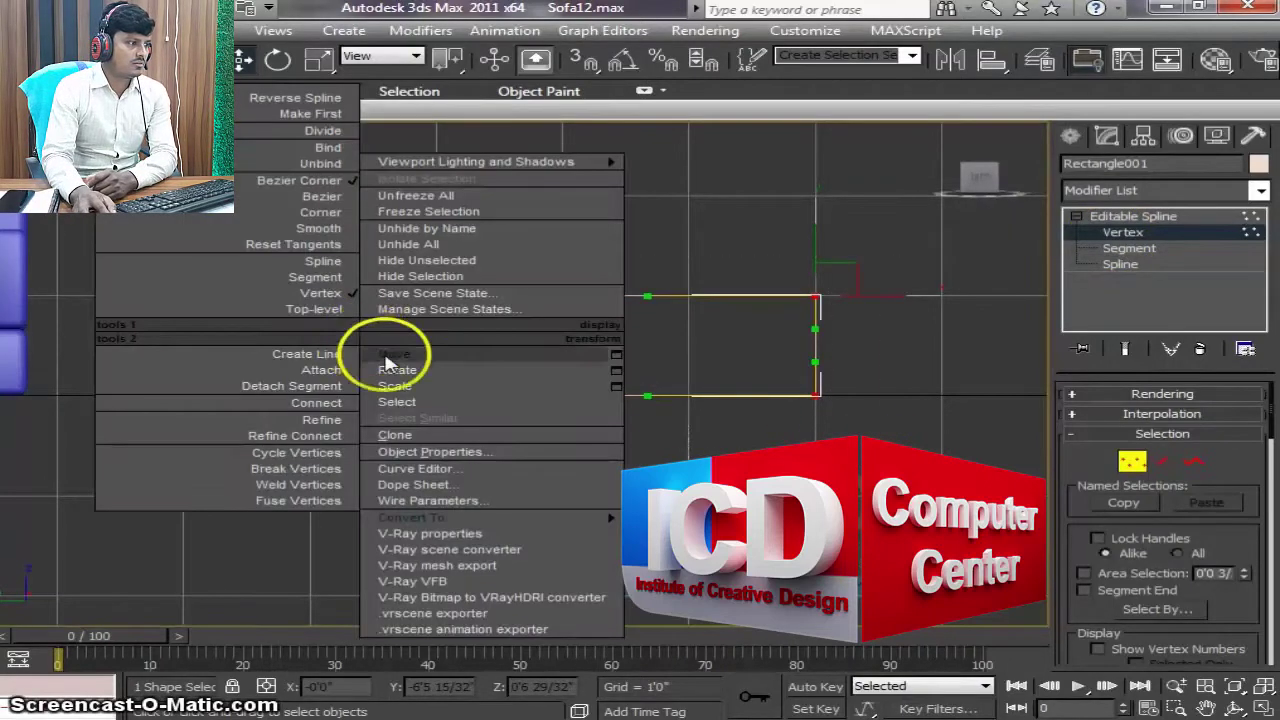
pyautogui.click(326, 214)
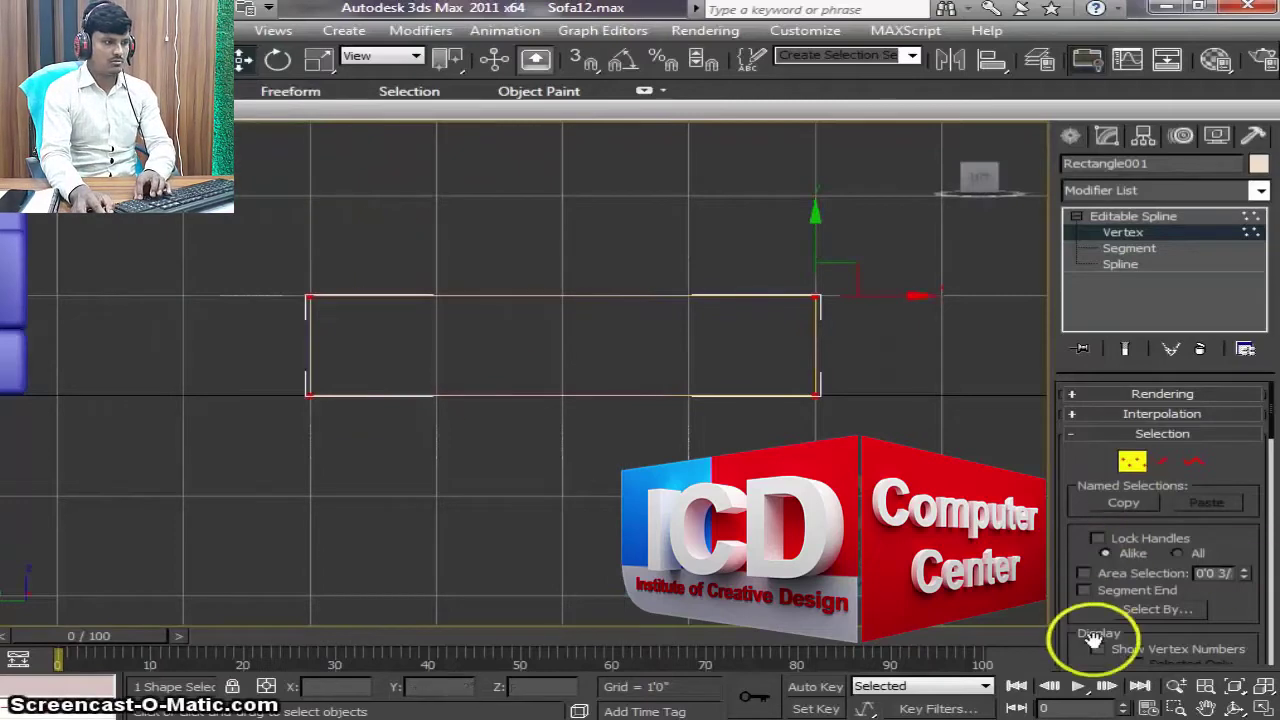
pyautogui.scroll(-3, 1227, 627)
pyautogui.scroll(-1, 1180, 543)
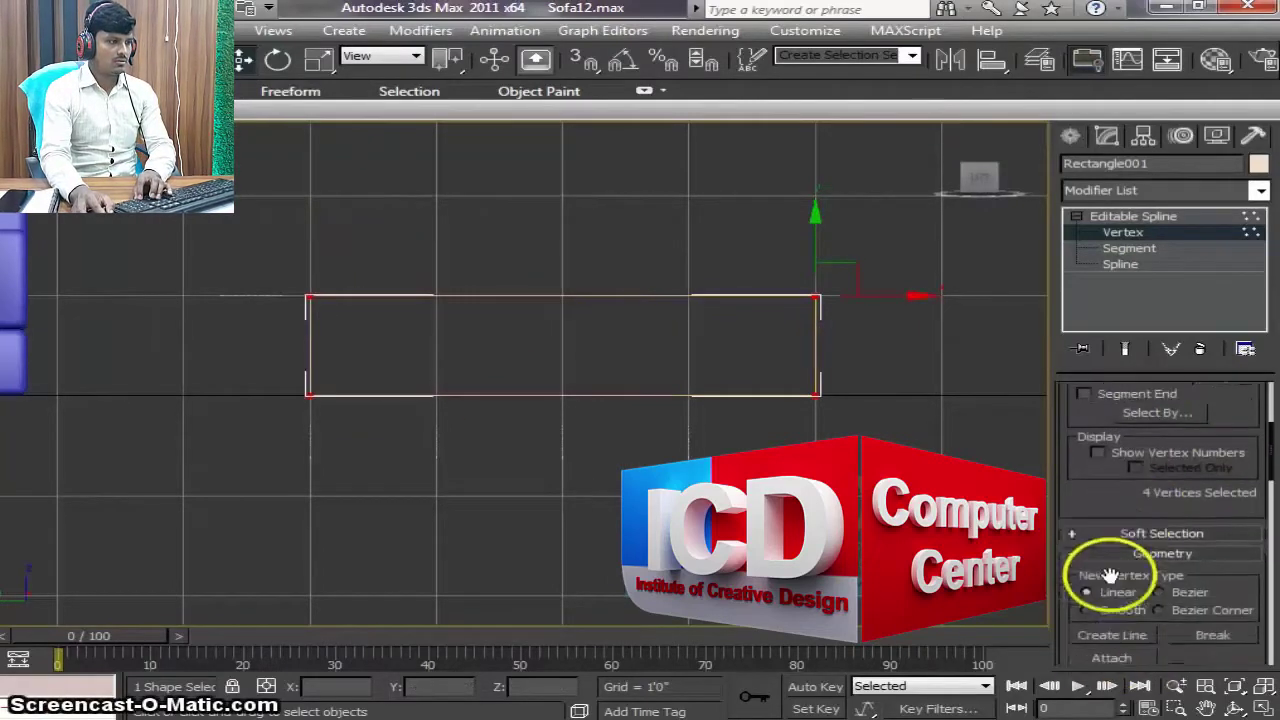
pyautogui.scroll(-2, 1100, 571)
pyautogui.scroll(-2, 1143, 600)
pyautogui.scroll(-2, 1129, 649)
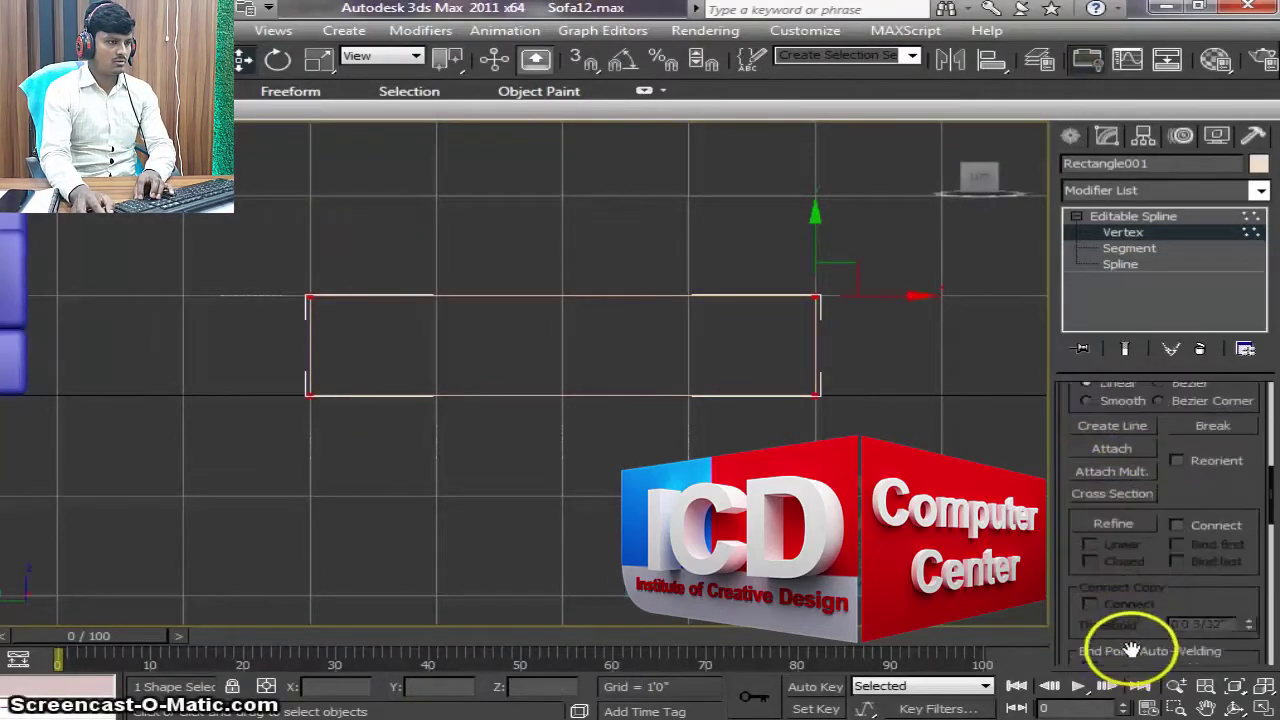
pyautogui.scroll(-2, 1198, 618)
pyautogui.scroll(-2, 1198, 618)
pyautogui.scroll(-1, 1206, 606)
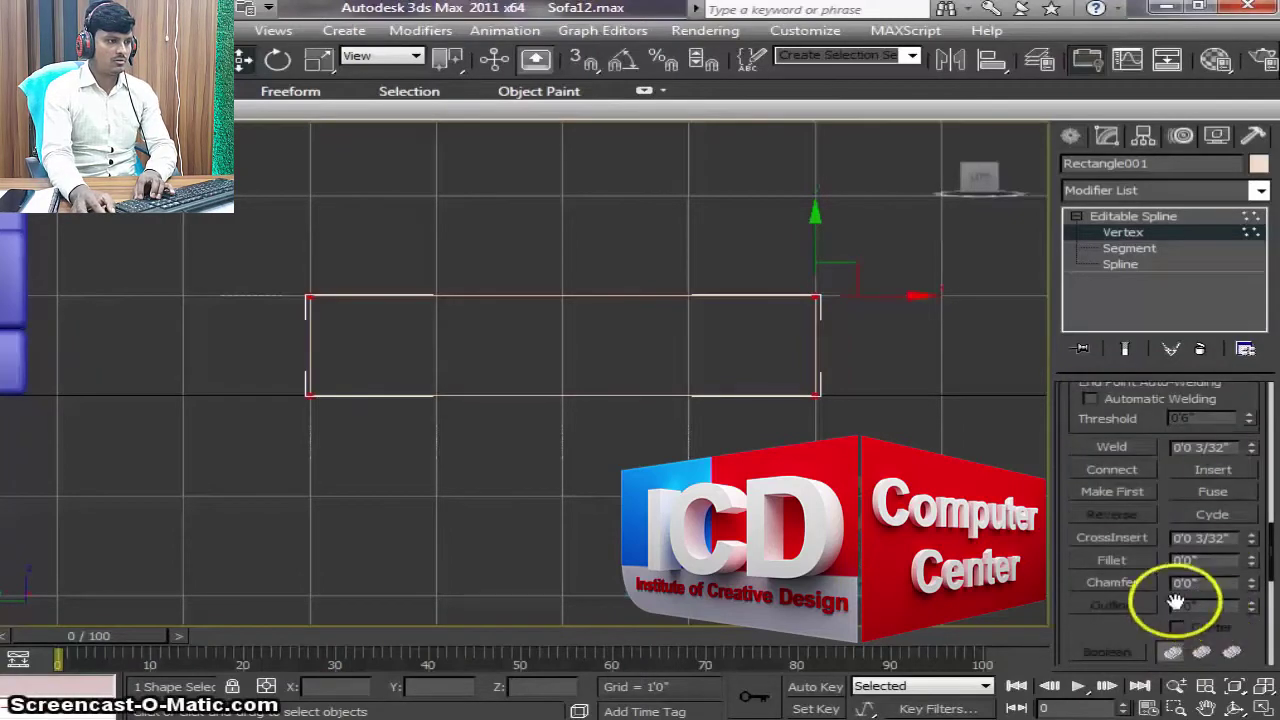
pyautogui.moveTo(1255, 565); pyautogui.dragTo(1262, 549)
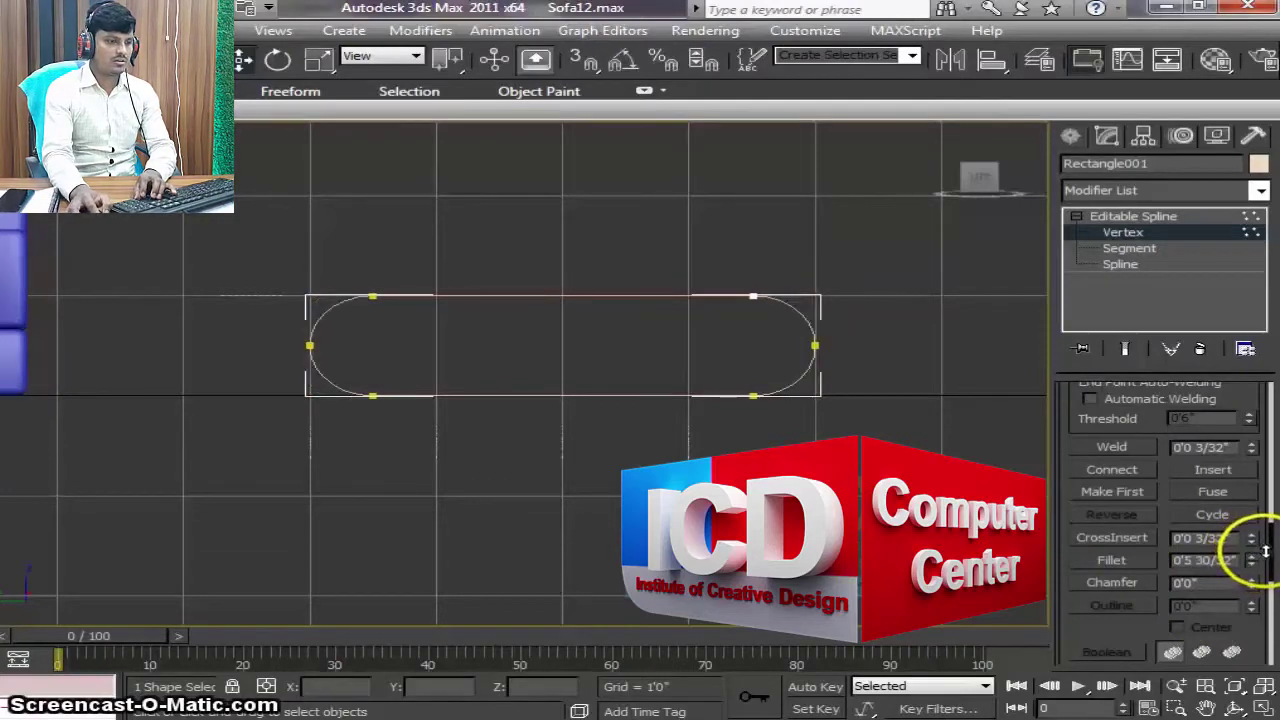
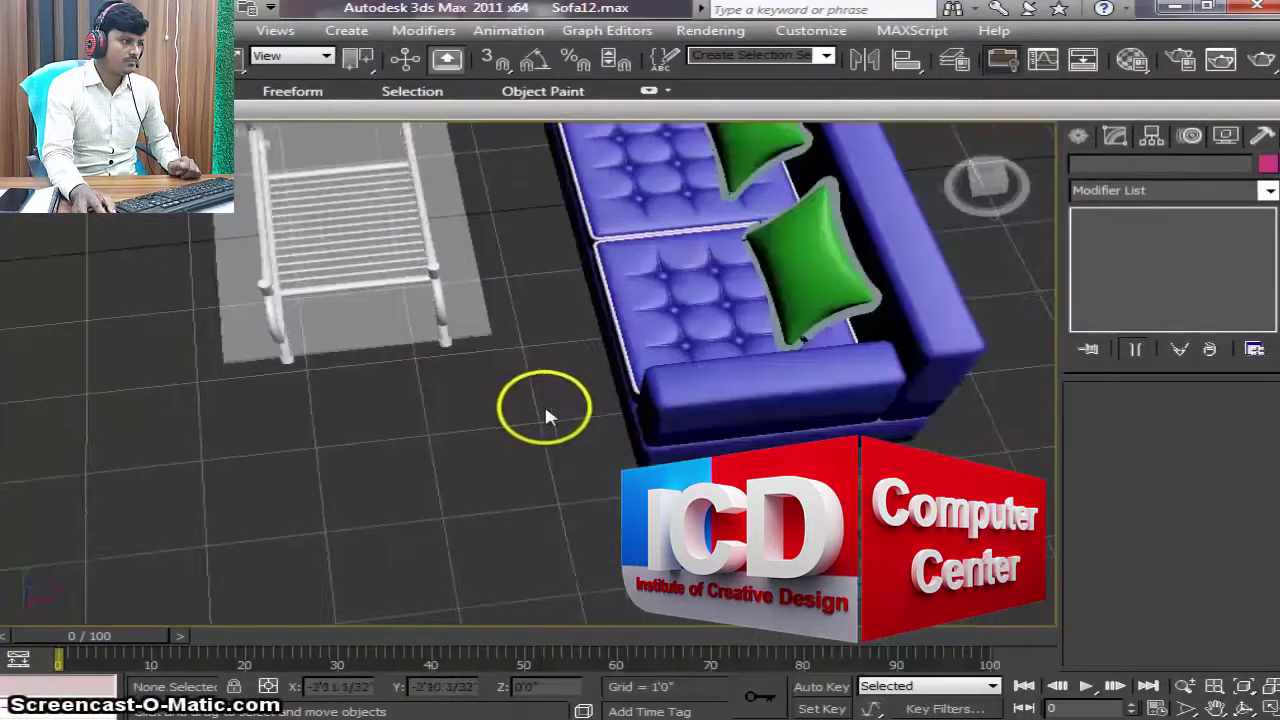
# Step: Pan and tilt the view over the chair and tufted sofa
pyautogui.moveTo(544, 402); pyautogui.dragTo(676, 430, button='middle')
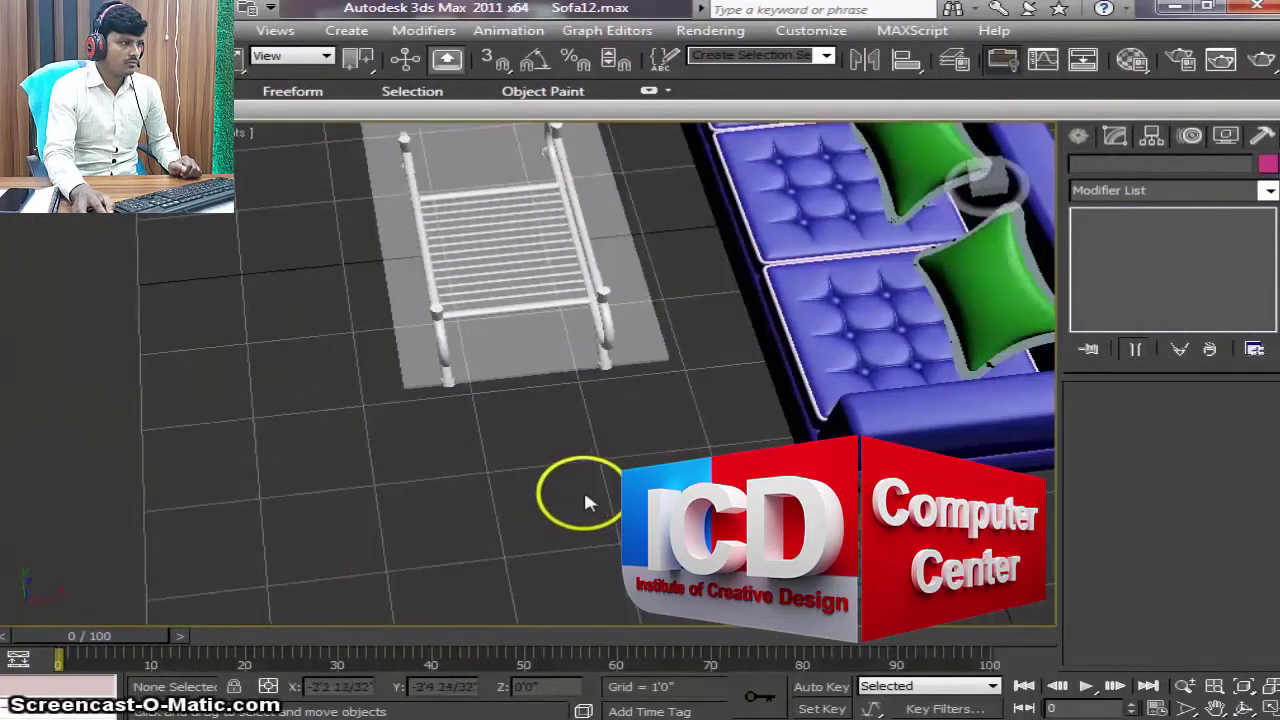
pyautogui.scroll(-3, 583, 488)
pyautogui.keyDown('alt'); pyautogui.moveTo(583, 480); pyautogui.dragTo(531, 320, button='middle'); pyautogui.keyUp('alt')
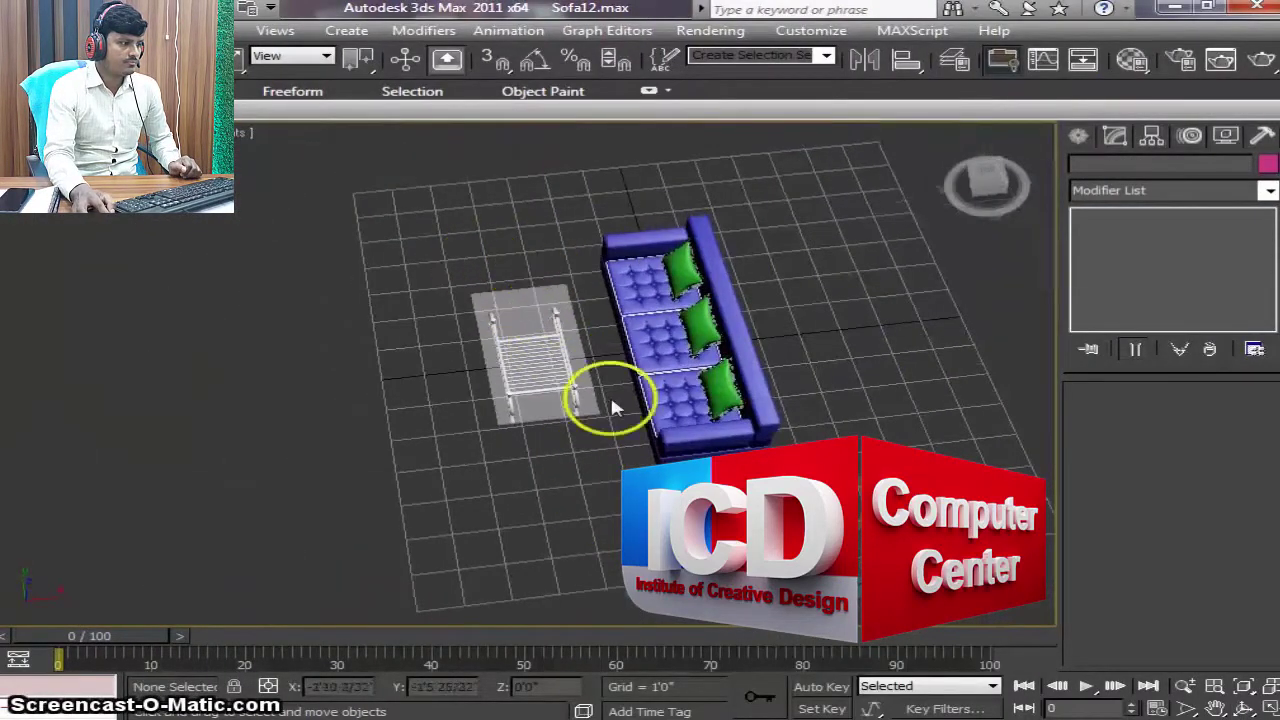
pyautogui.scroll(3, 571, 360)
pyautogui.moveTo(557, 391); pyautogui.dragTo(553, 411, button='middle')
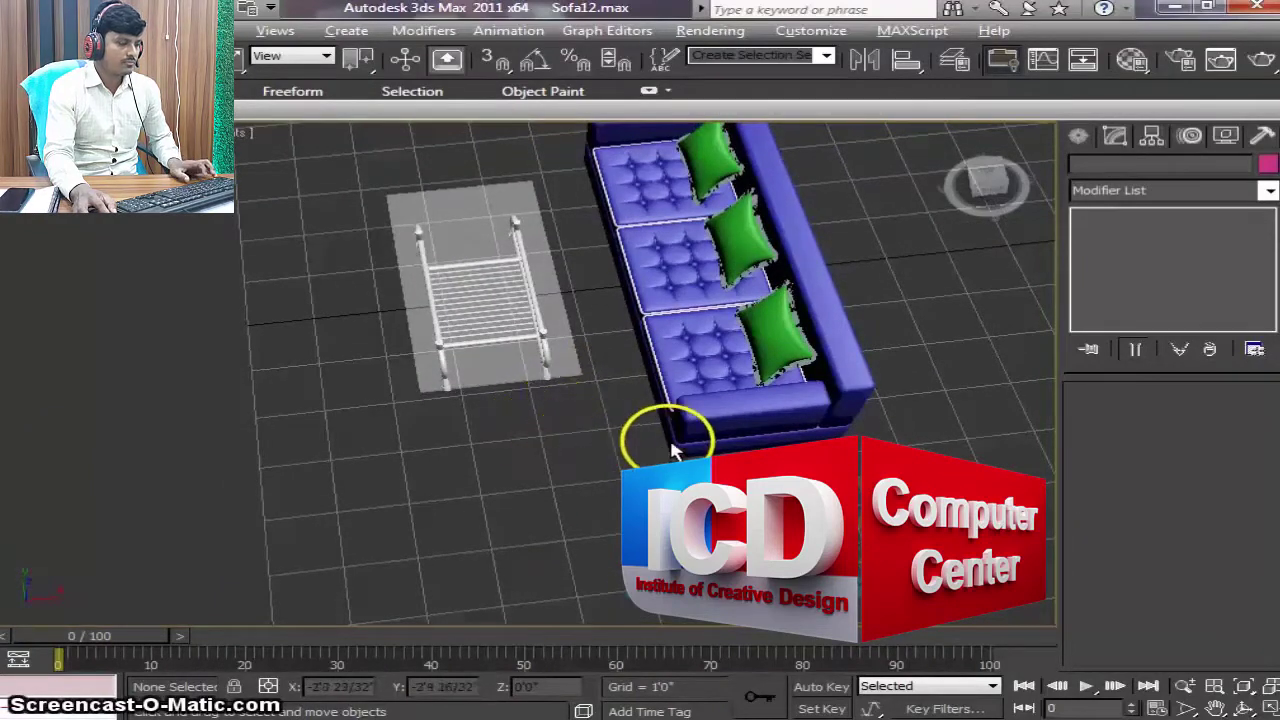
# Step: Select the front sofa cushion, clear the selection, and show the standard primitive creation options
pyautogui.click(738, 408)
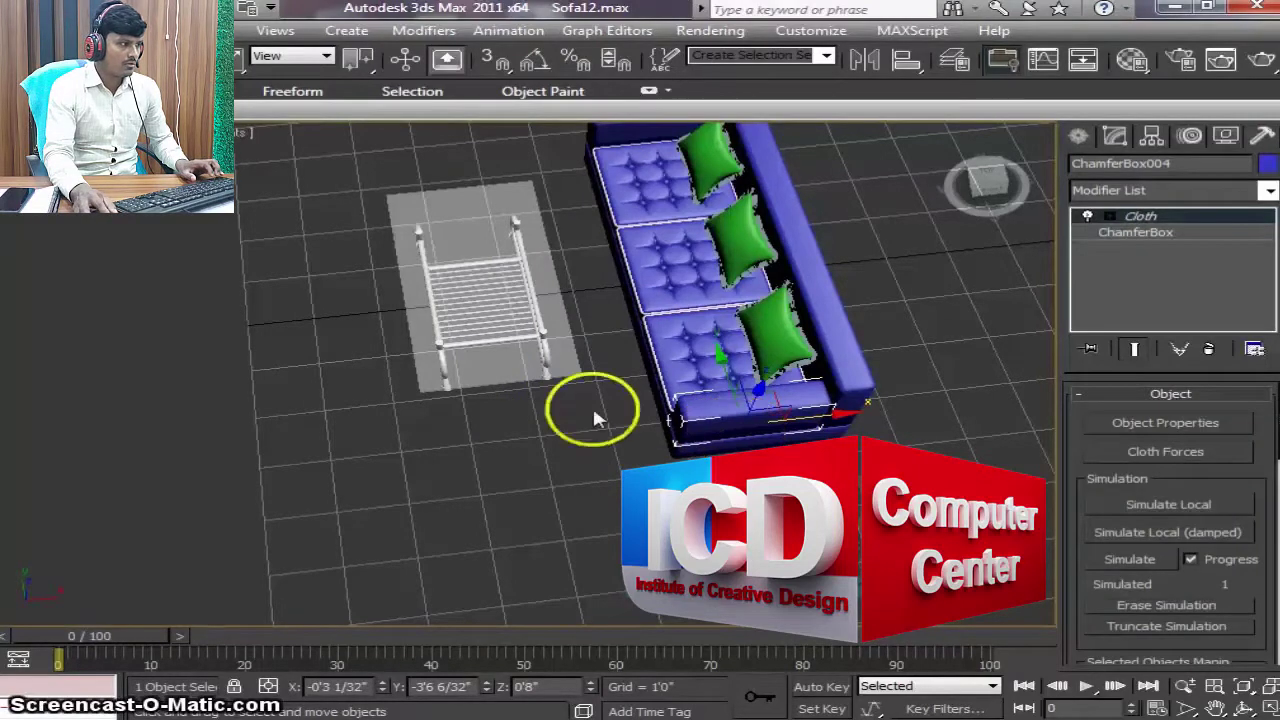
pyautogui.press('e')
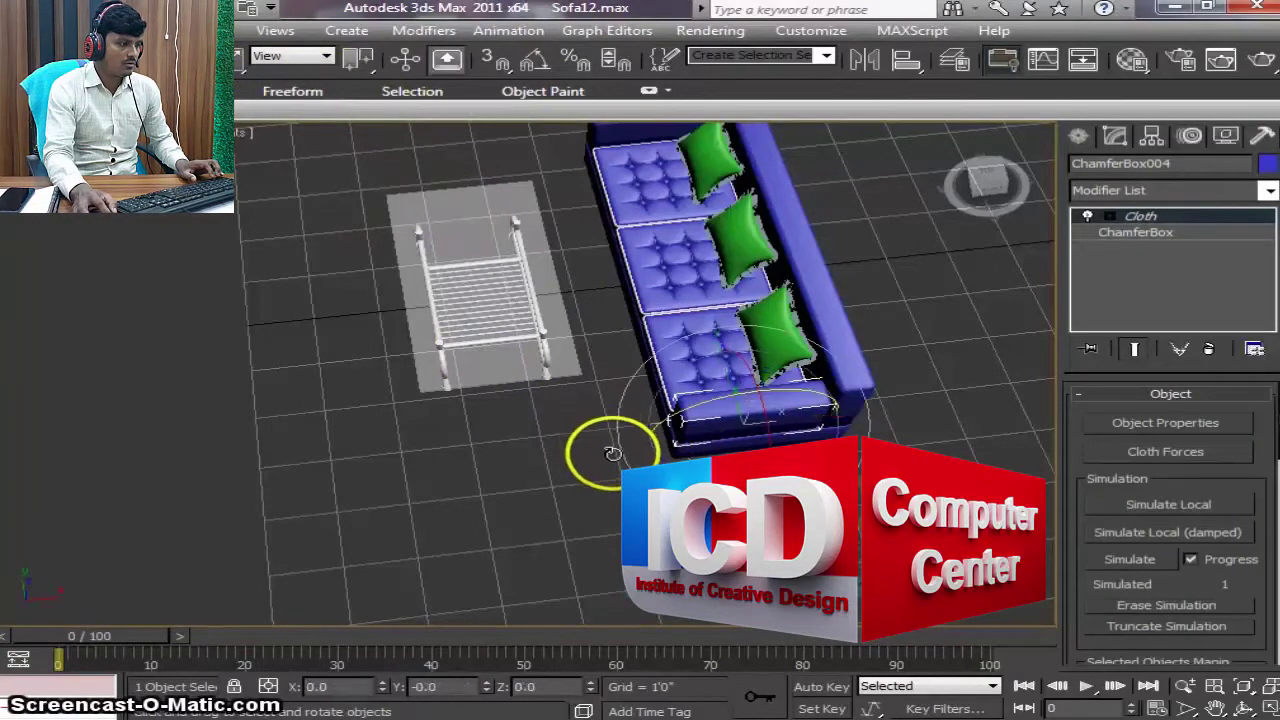
pyautogui.moveTo(608, 443); pyautogui.dragTo(555, 455, button='middle')
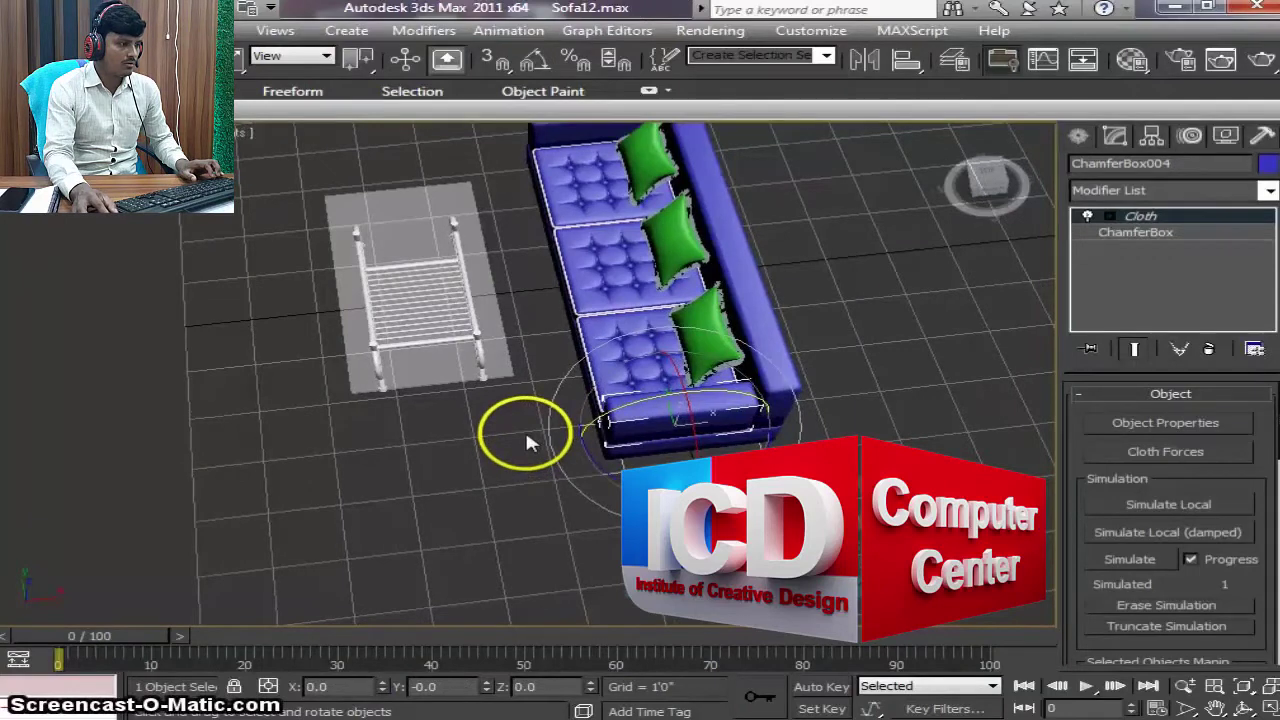
pyautogui.click(1040, 340)
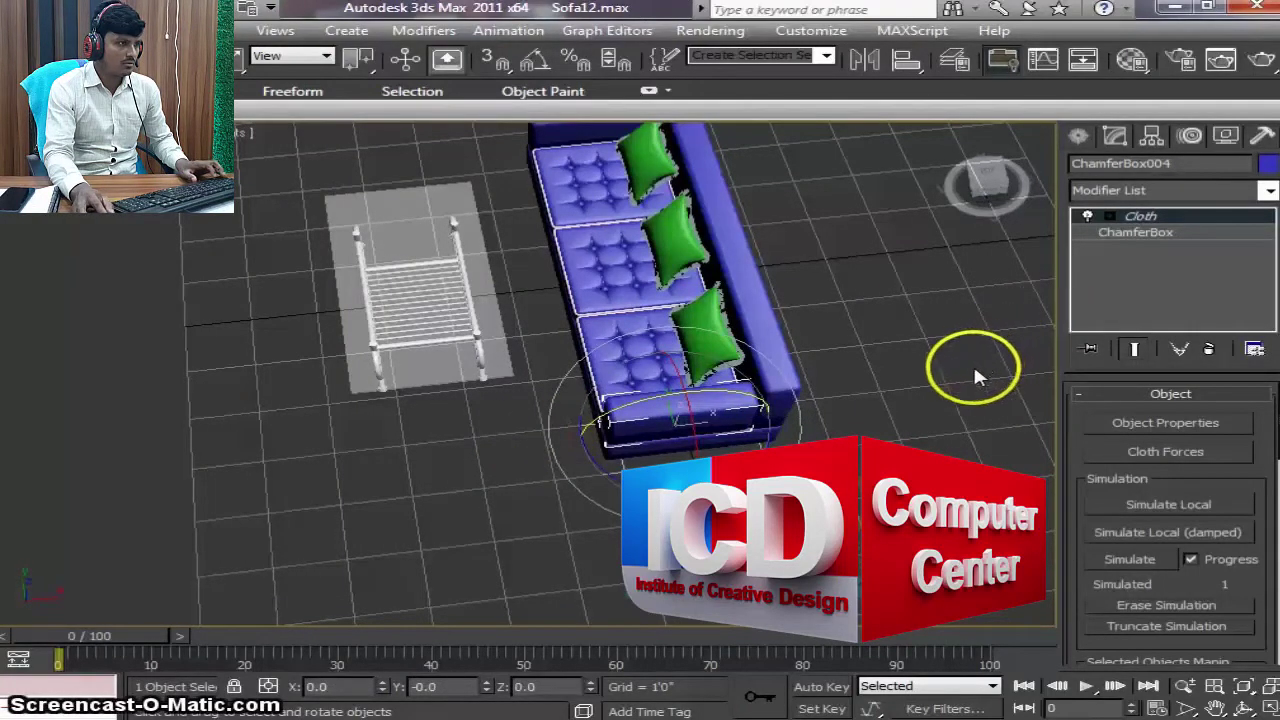
pyautogui.moveTo(1046, 306); pyautogui.dragTo(970, 368)
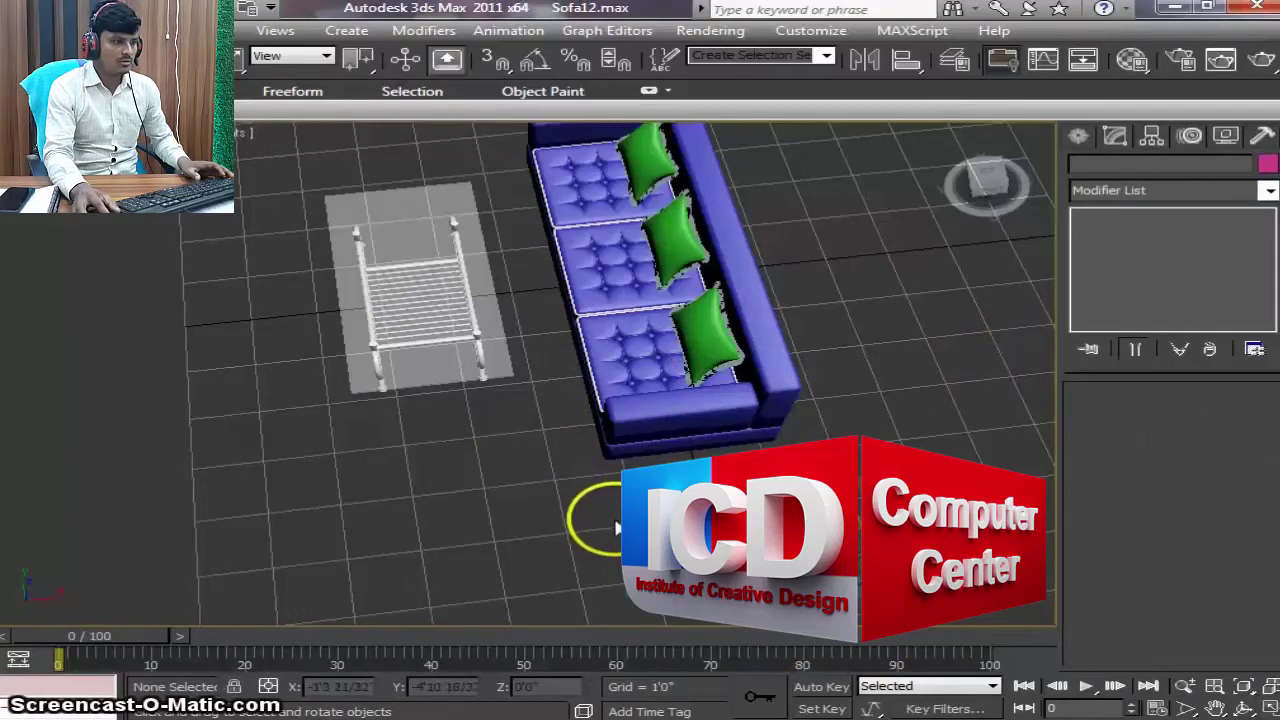
pyautogui.click(1079, 134)
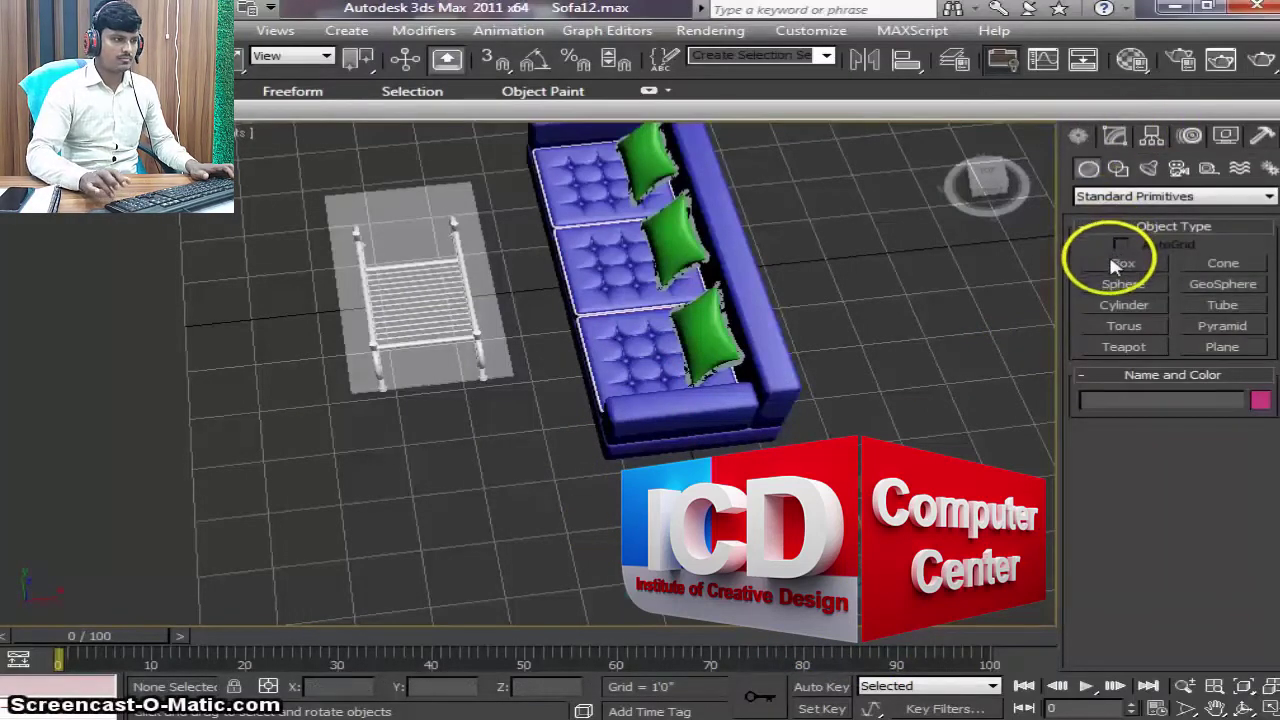
# Step: Create an extended-primitive ChamferCyl in front of the coffee table: radius 6 13/32", height 1'10 5/32", fillet 3 7/32"
pyautogui.click(1121, 199)
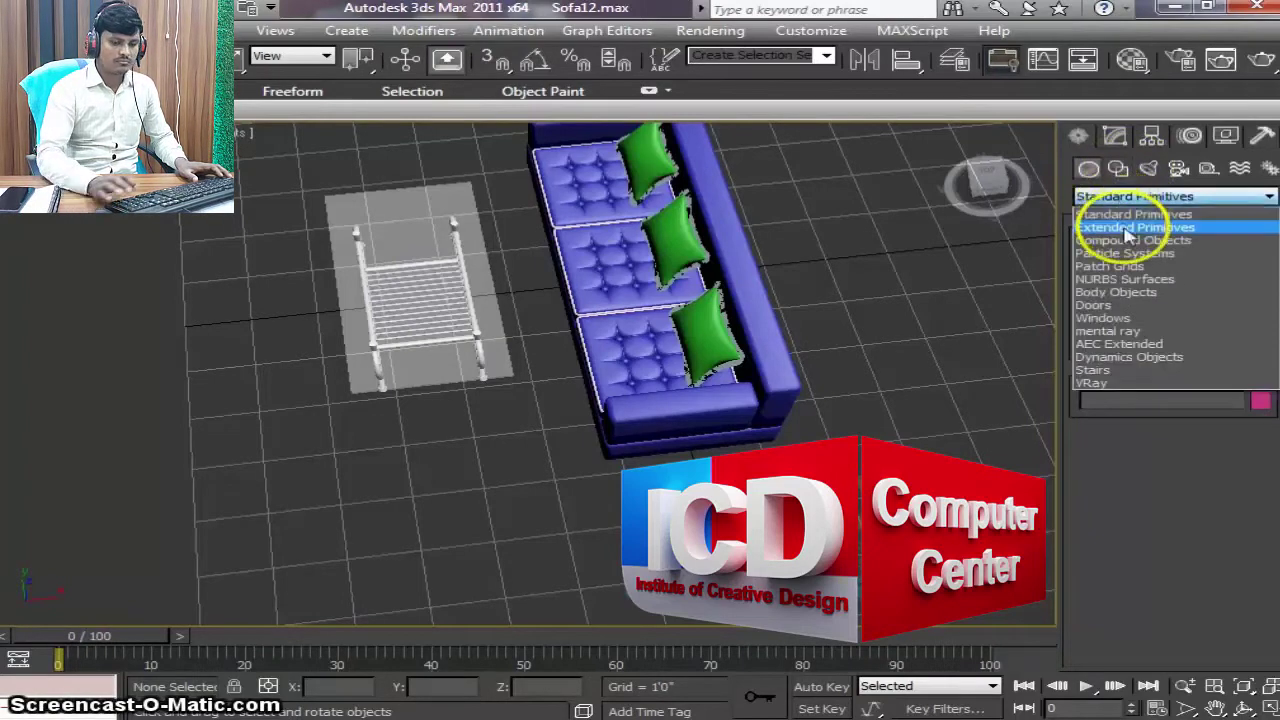
pyautogui.click(1128, 230)
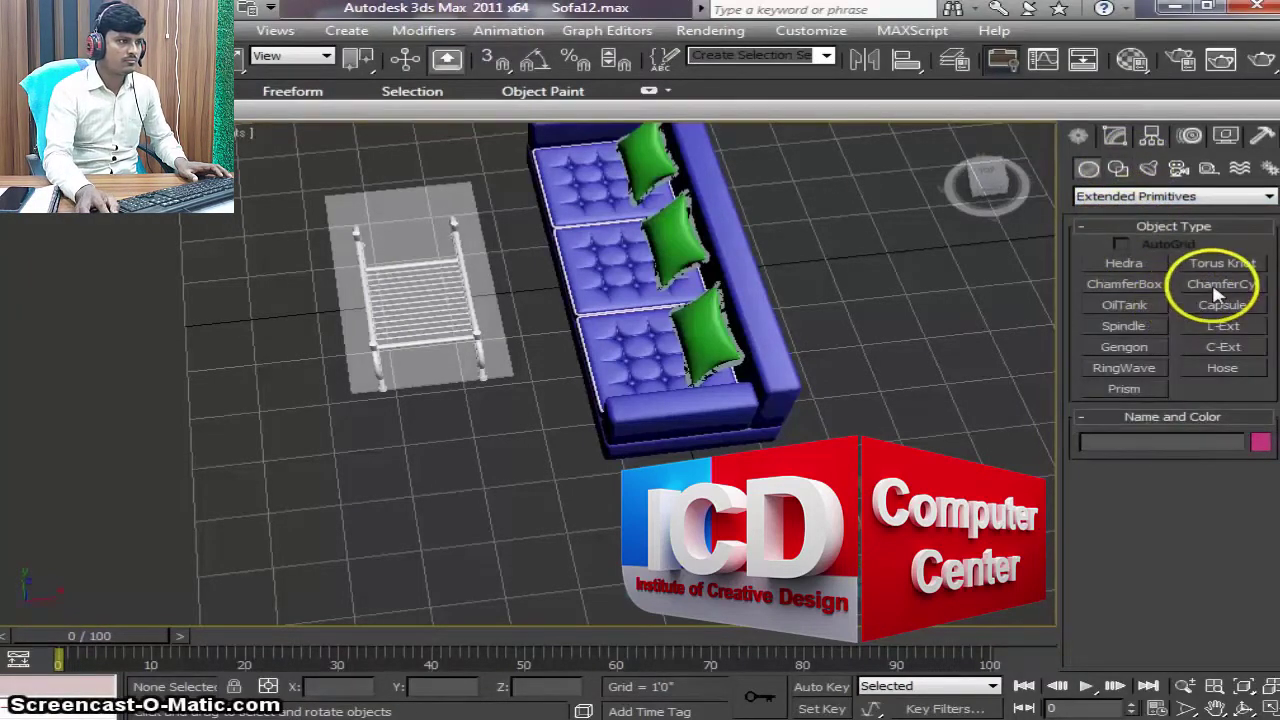
pyautogui.click(1218, 288)
pyautogui.moveTo(543, 429); pyautogui.dragTo(571, 429, button='middle')
pyautogui.moveTo(560, 438)
pyautogui.mouseDown()
pyautogui.moveTo(567, 451)
pyautogui.moveTo(569, 432)
pyautogui.mouseUp()
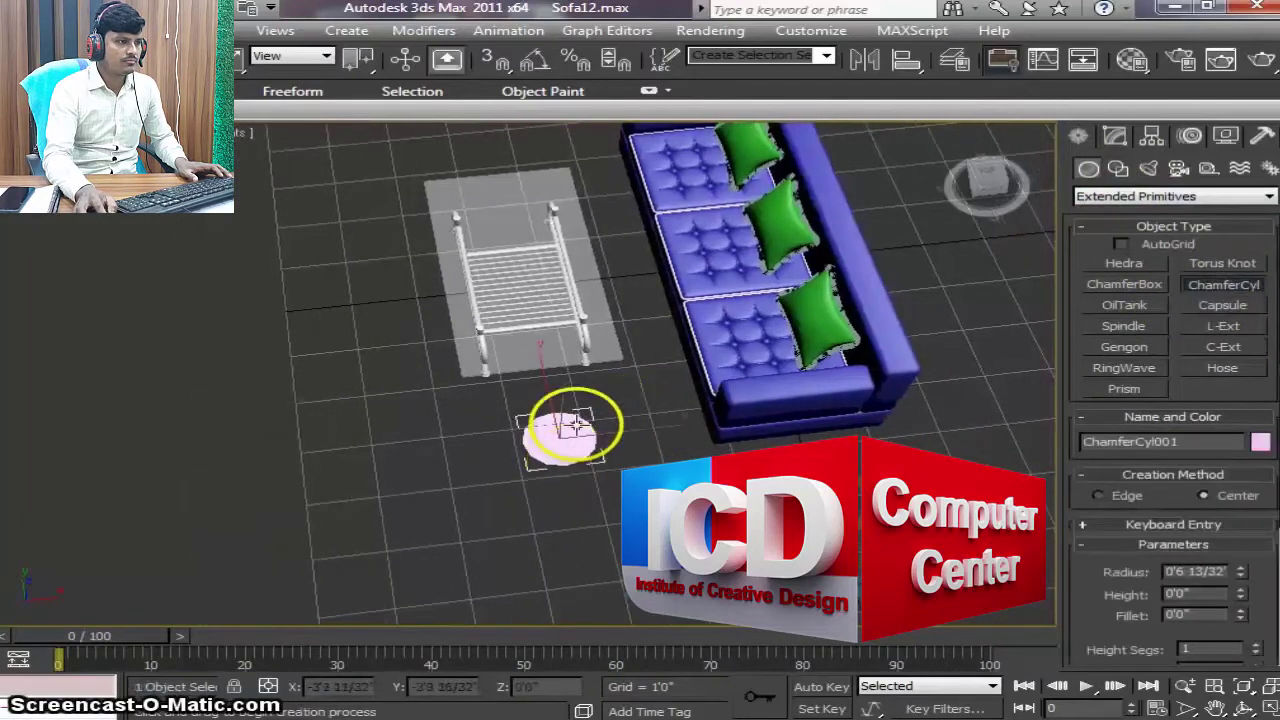
pyautogui.click(584, 360)
pyautogui.click(570, 345)
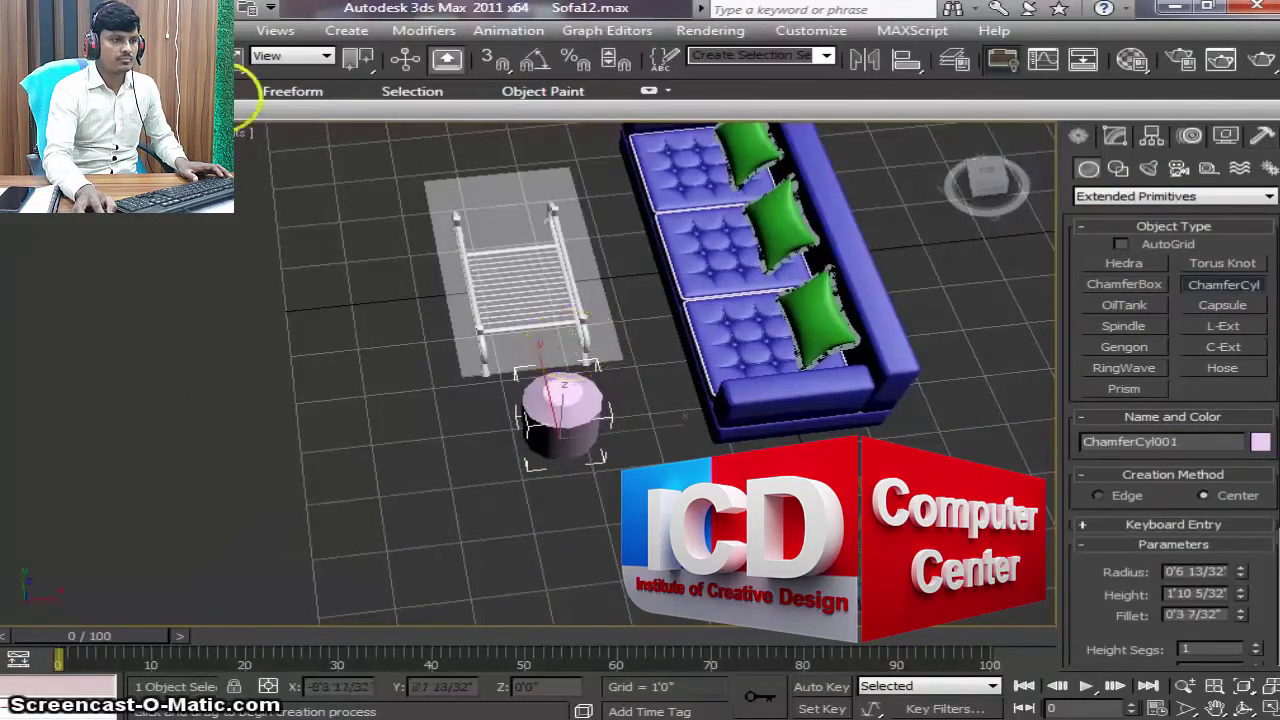
pyautogui.click(1115, 135)
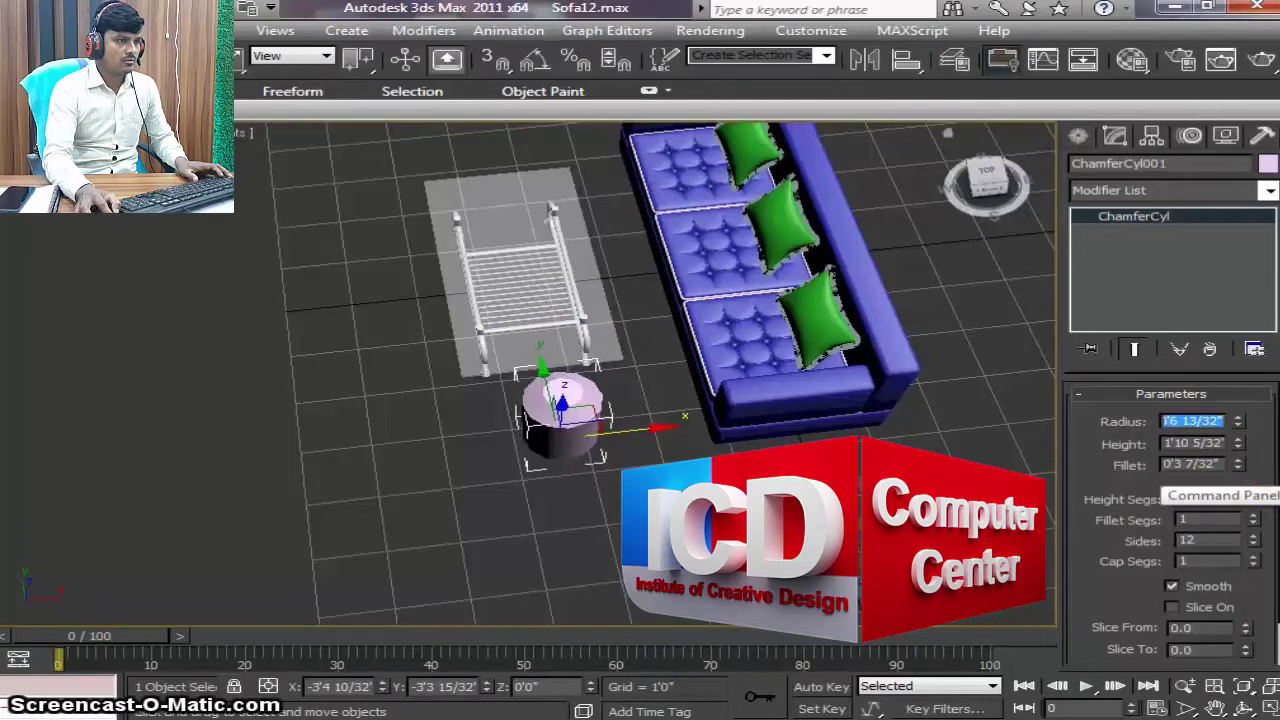
# Step: Resize ChamferCyl001 to radius 8", height 1'2" and fillet 1 6/32"
pyautogui.write("0'8")
pyautogui.press('Return')
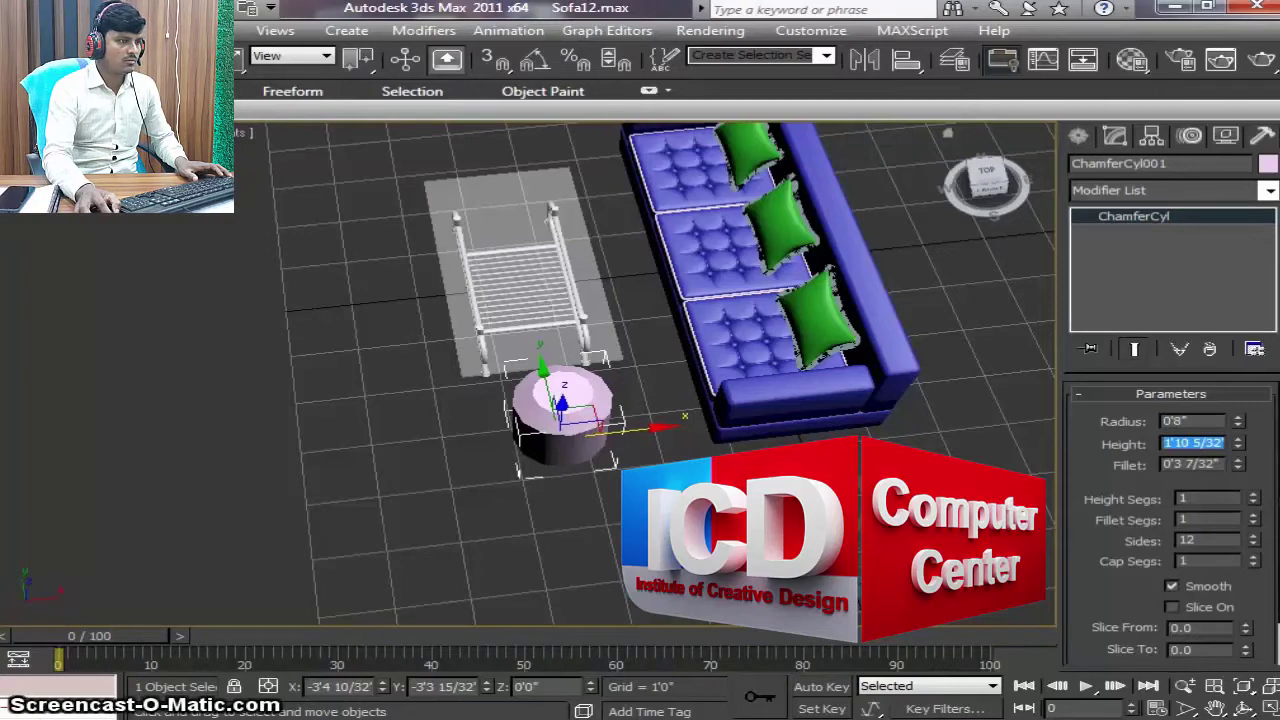
pyautogui.write("1'2")
pyautogui.press('Return')
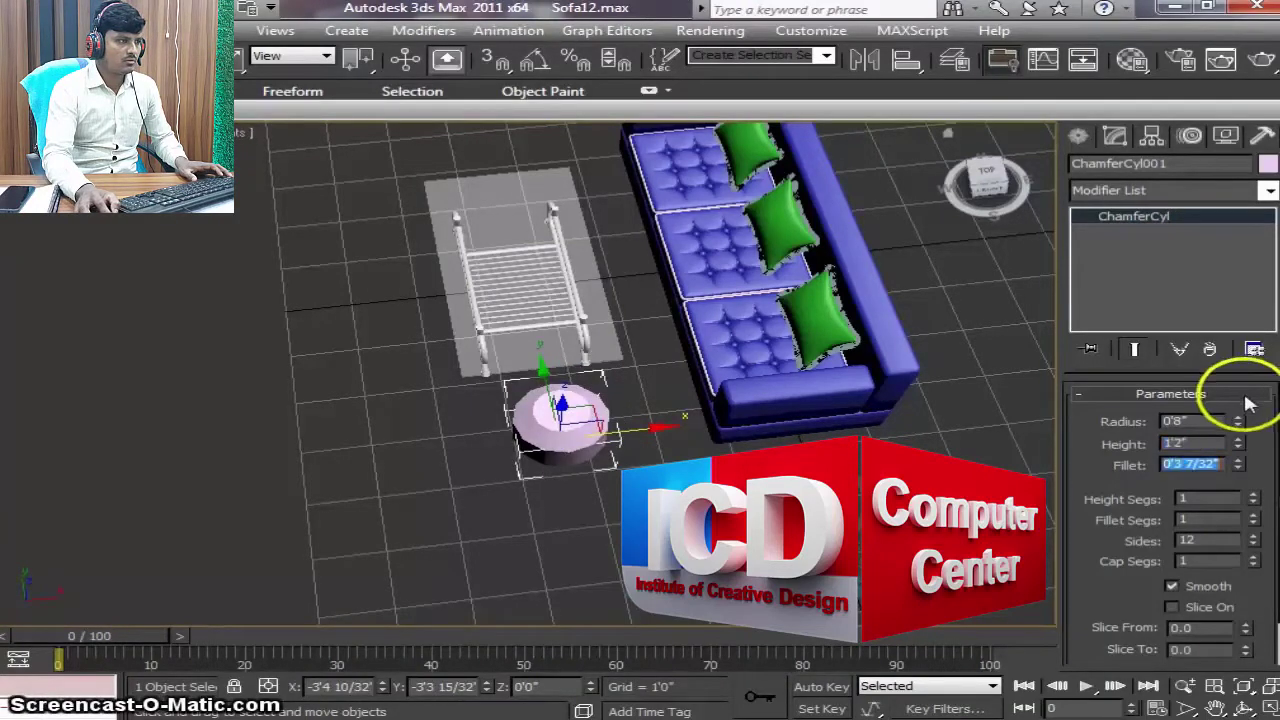
pyautogui.write('1')
pyautogui.press('Return')
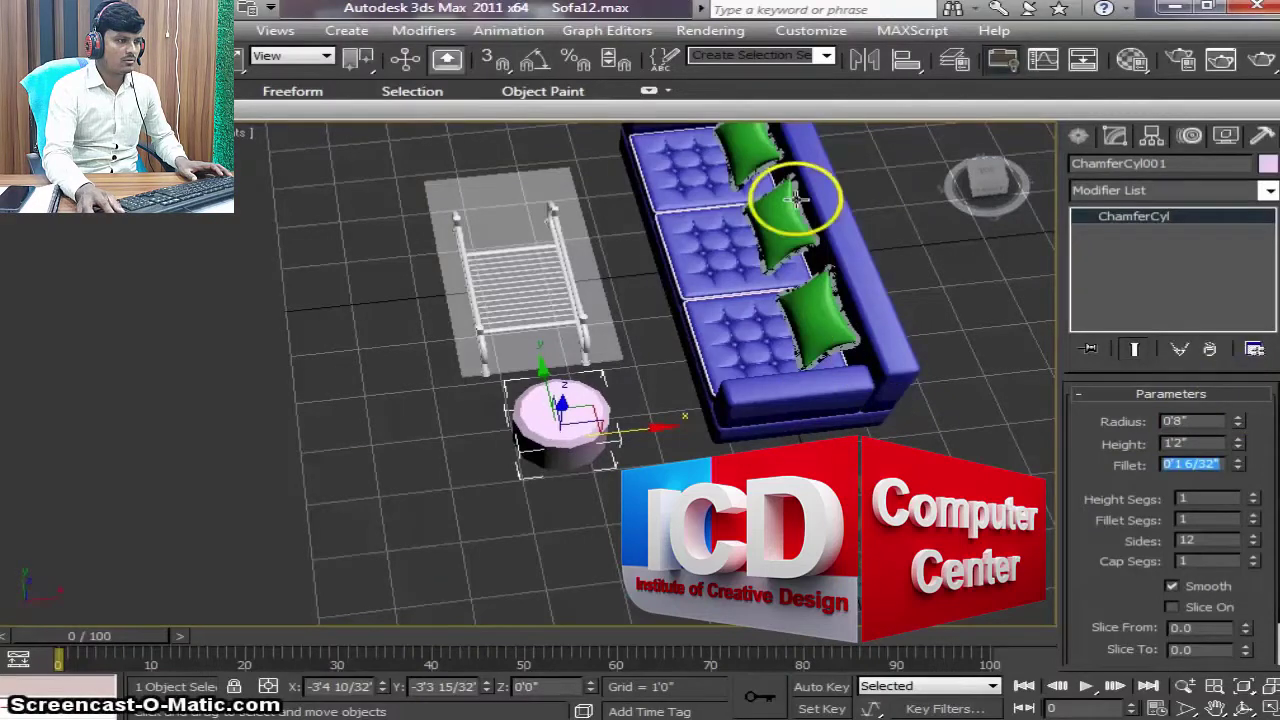
pyautogui.click(600, 486)
pyautogui.click(575, 448)
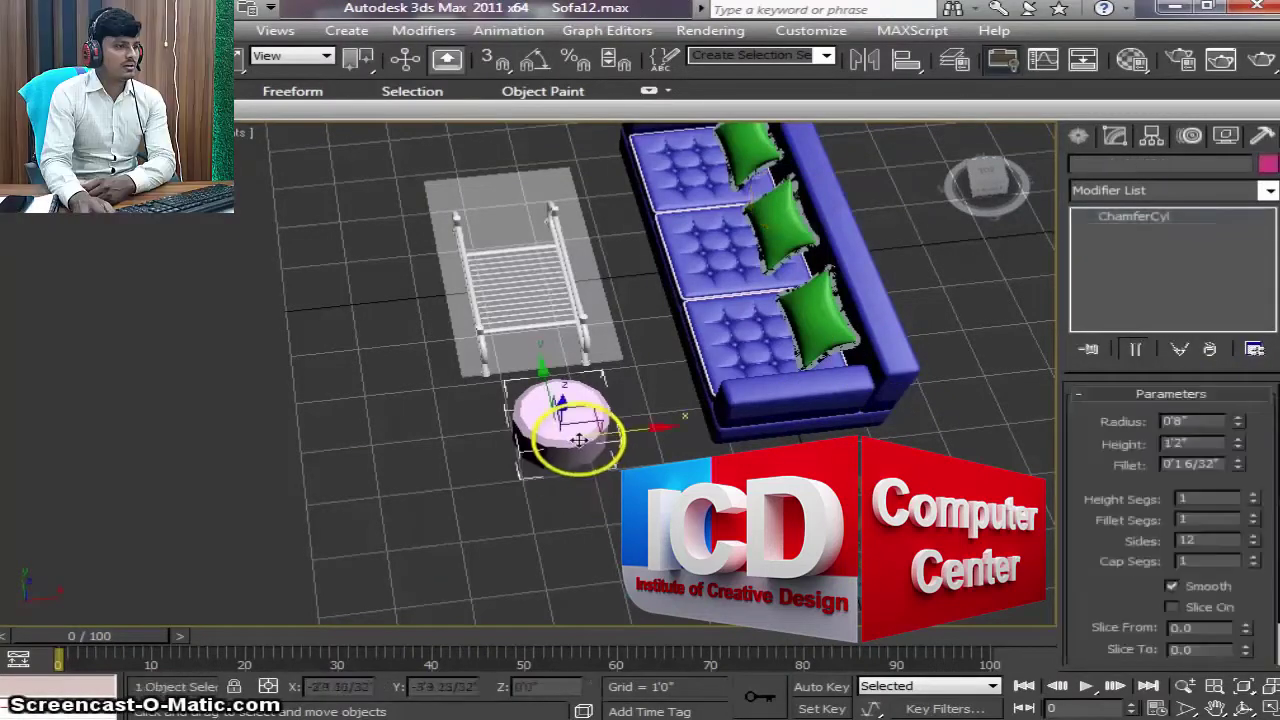
pyautogui.click(1240, 706)
# Step: Orbit the chamfer cylinder to the front and raise its Height to 1'4"
pyautogui.moveTo(737, 409)
pyautogui.mouseDown()
pyautogui.moveTo(858, 334)
pyautogui.moveTo(856, 380)
pyautogui.mouseUp()
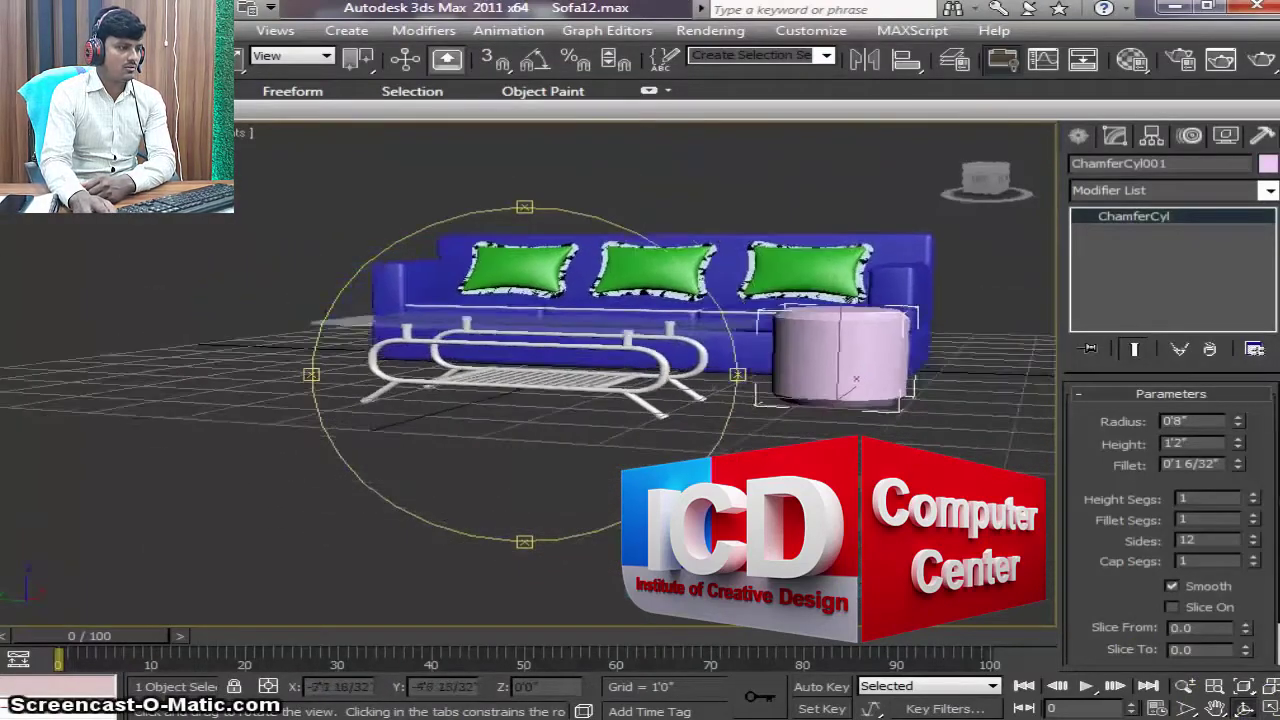
pyautogui.moveTo(971, 434); pyautogui.dragTo(620, 565)
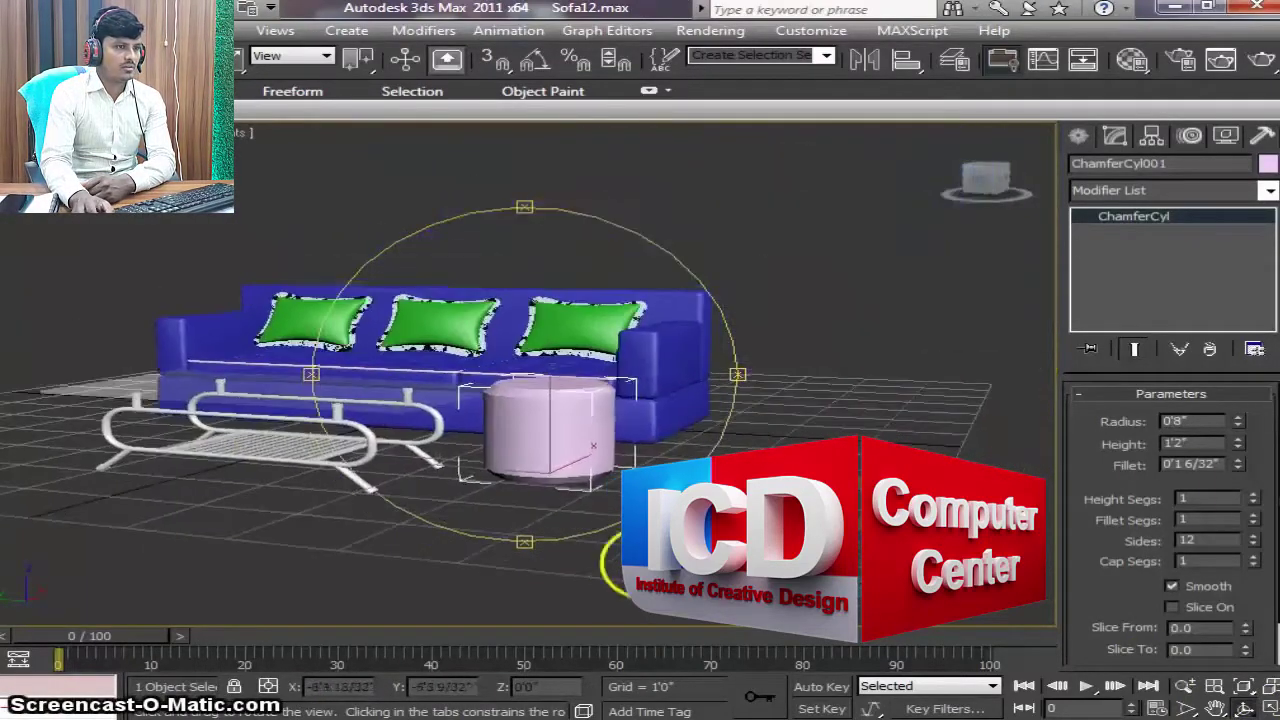
pyautogui.doubleClick(1185, 444)
pyautogui.write('1')
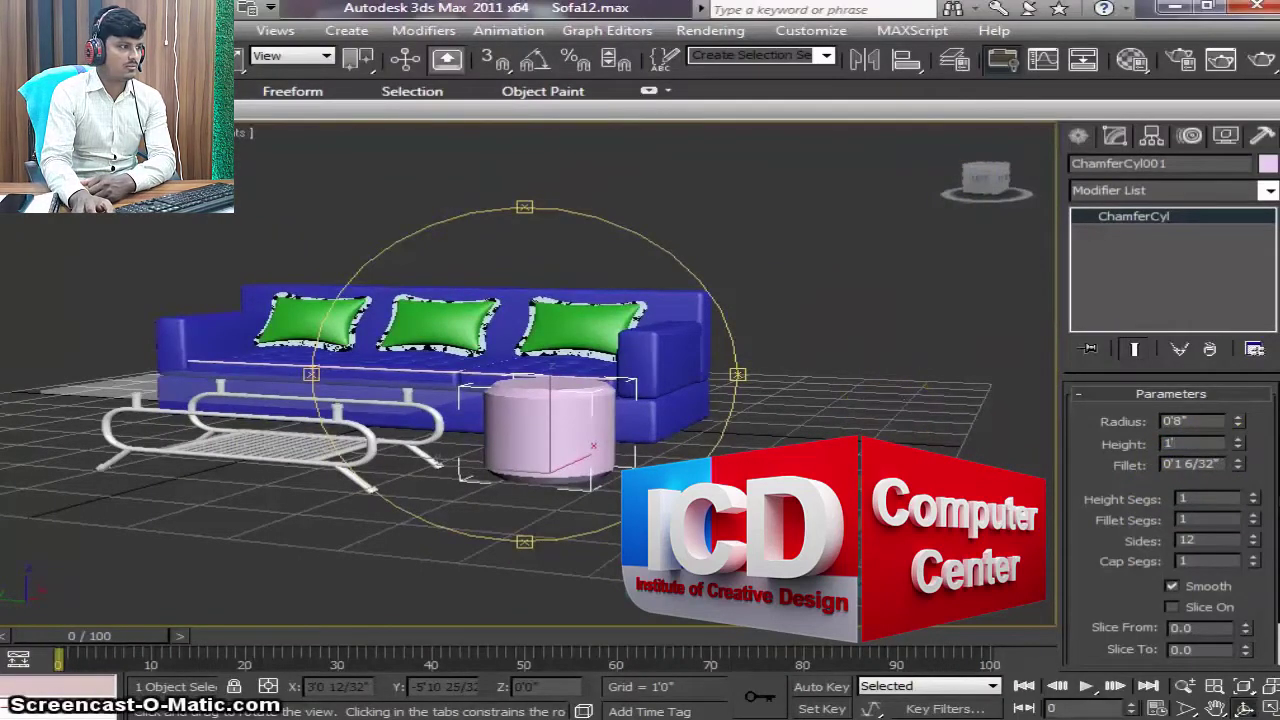
pyautogui.write('4"')
pyautogui.press('Return')
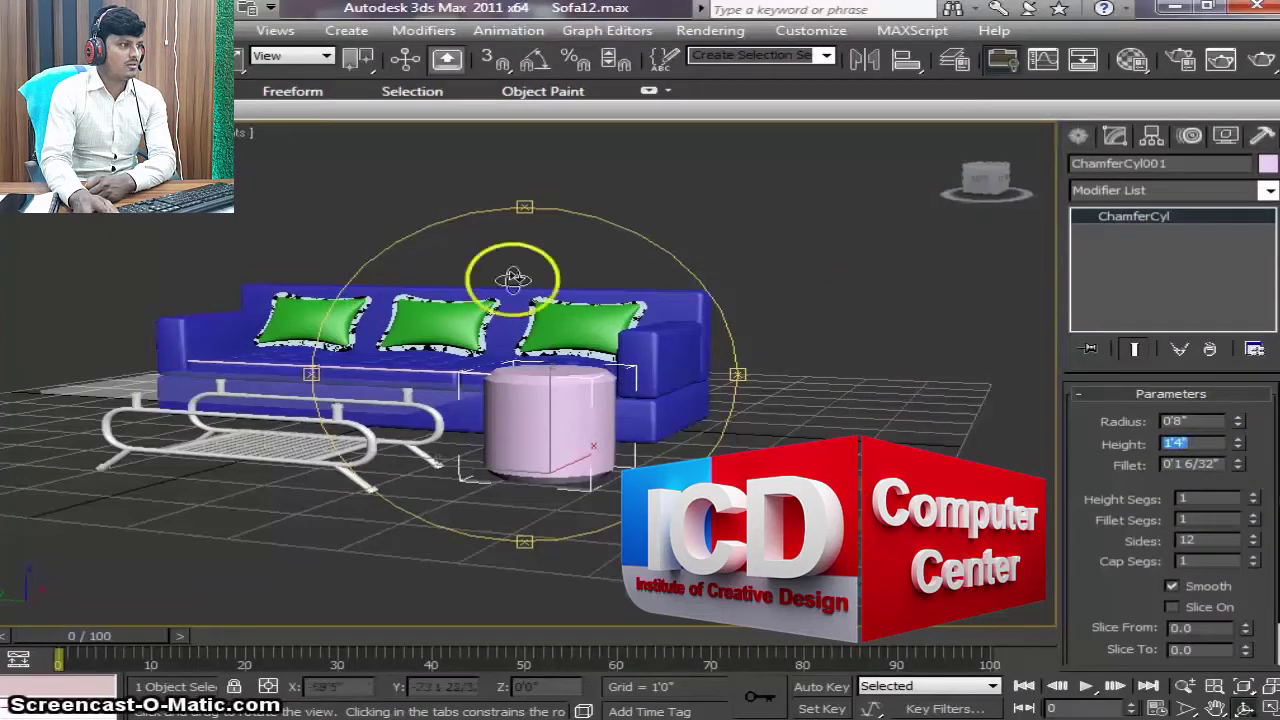
pyautogui.moveTo(729, 394)
pyautogui.mouseDown()
pyautogui.moveTo(737, 423)
pyautogui.moveTo(686, 352)
pyautogui.moveTo(857, 371)
pyautogui.mouseUp()
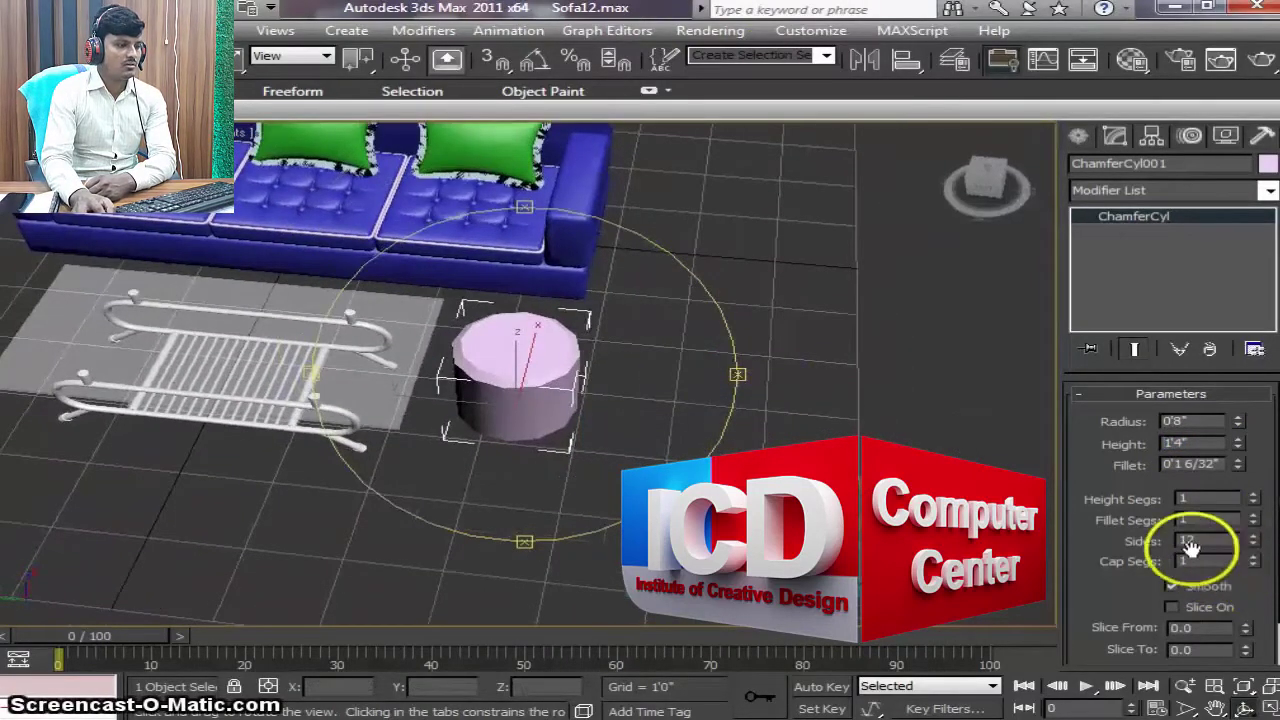
# Step: Give the chamfer cylinder 4 fillet segments and 30 sides
pyautogui.click(1254, 516)
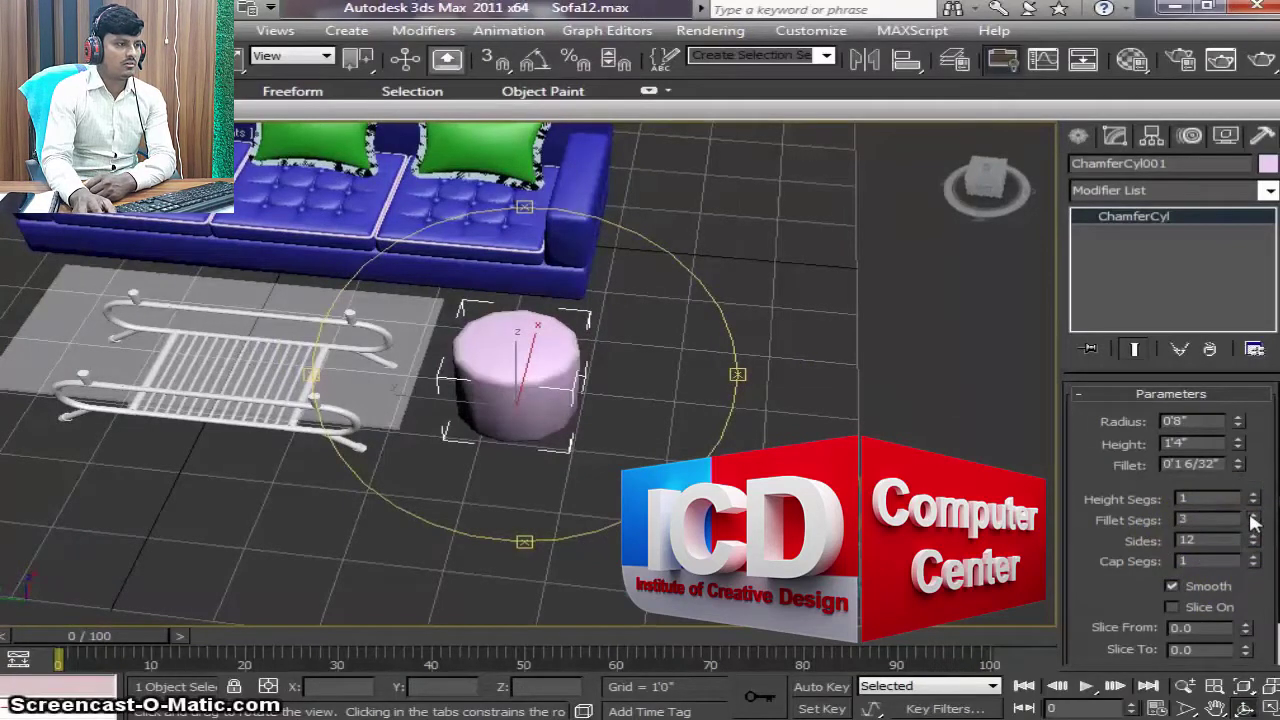
pyautogui.moveTo(760, 420); pyautogui.dragTo(720, 410)
pyautogui.moveTo(770, 455)
pyautogui.mouseDown()
pyautogui.moveTo(695, 462)
pyautogui.moveTo(771, 457)
pyautogui.mouseUp()
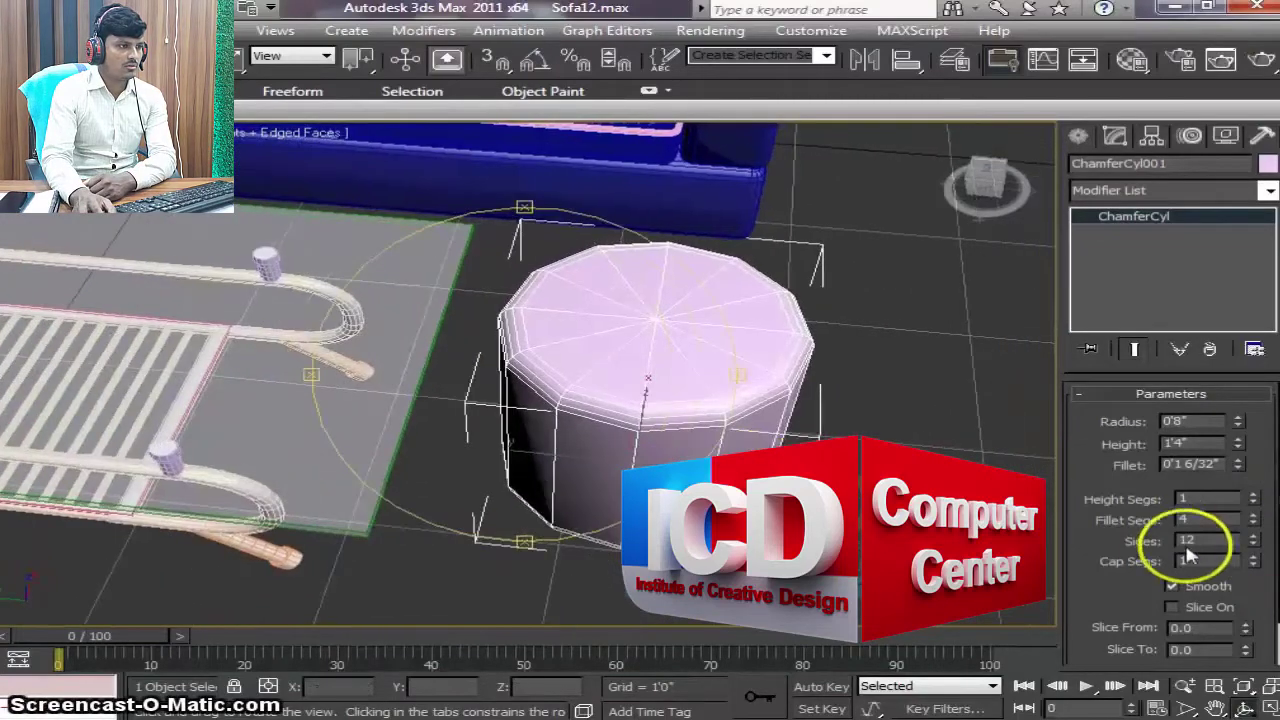
pyautogui.moveTo(1253, 540); pyautogui.dragTo(1200, 358)
pyautogui.moveTo(843, 414); pyautogui.dragTo(848, 430)
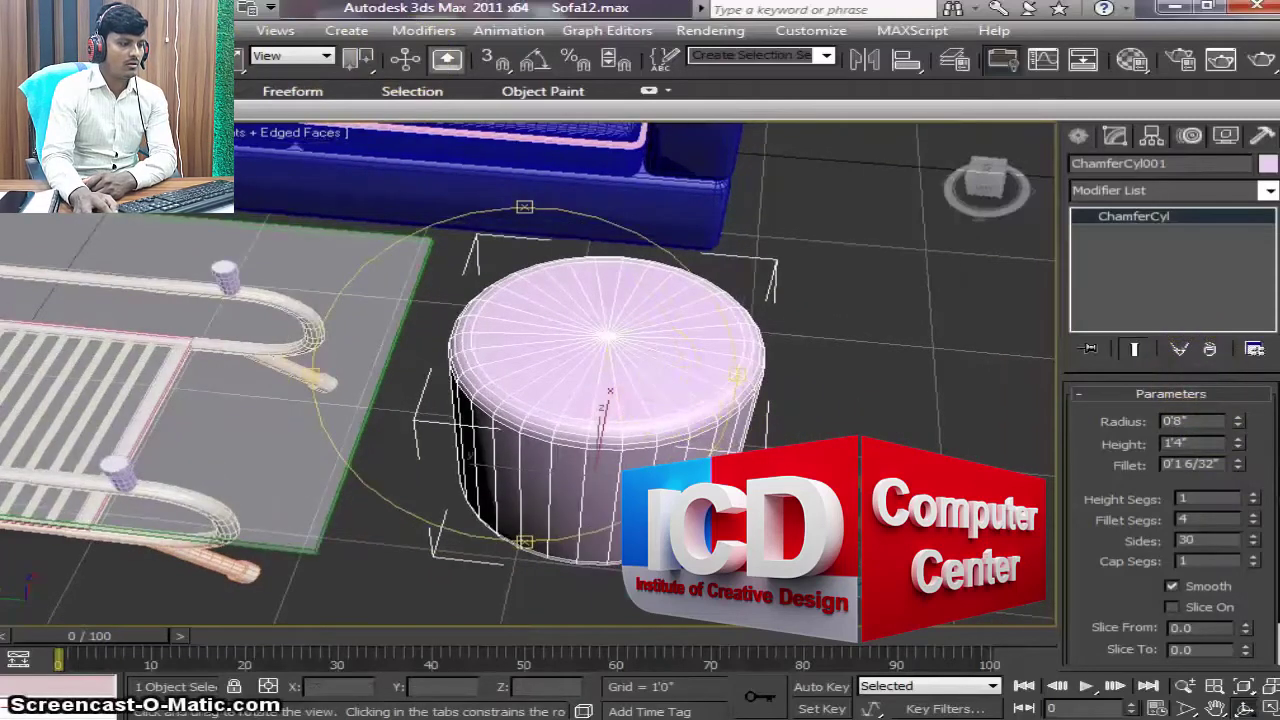
# Step: Reselect the pouf and inspect it, leaving it at Y -3'8 30/32" beside the glass table
pyautogui.press('Escape')
pyautogui.click(914, 357)
pyautogui.click(700, 357)
pyautogui.scroll(-2, 814, 423)
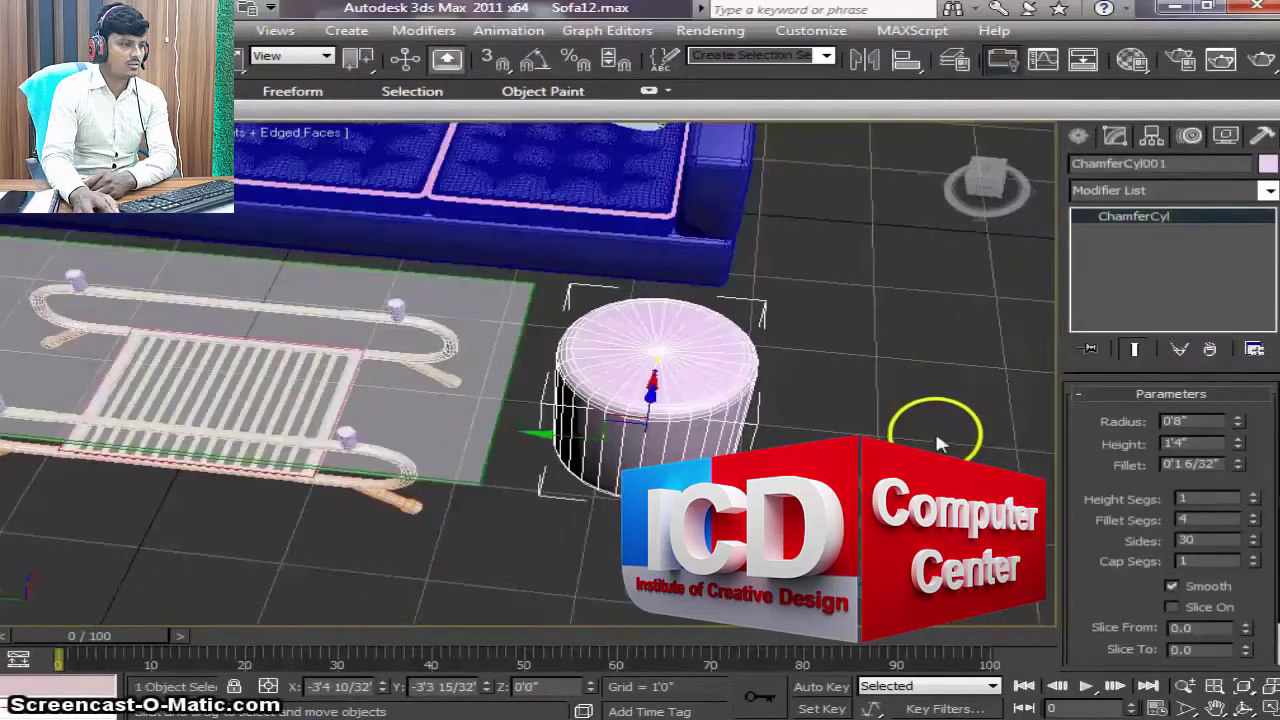
pyautogui.scroll(2, 777, 423)
pyautogui.moveTo(777, 423); pyautogui.dragTo(629, 400, button='middle')
pyautogui.scroll(2, 735, 435)
pyautogui.scroll(-3, 737, 443)
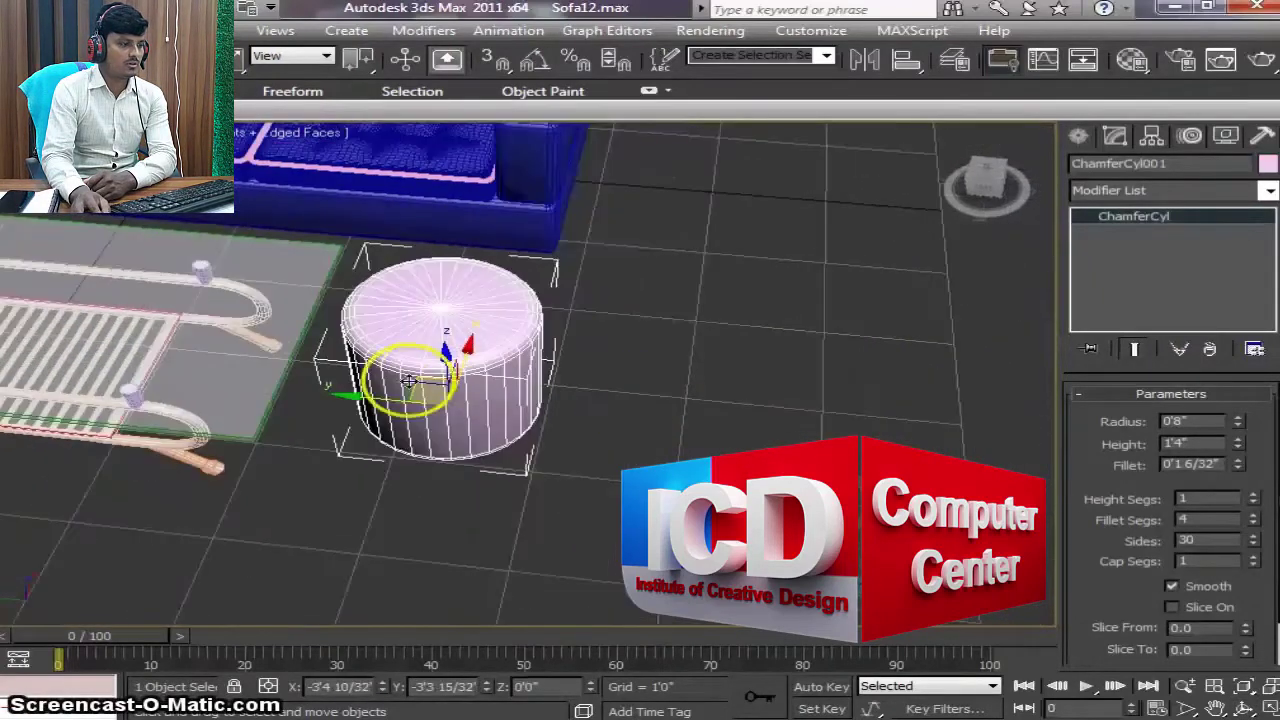
pyautogui.moveTo(410, 381); pyautogui.dragTo(748, 445, button='middle')
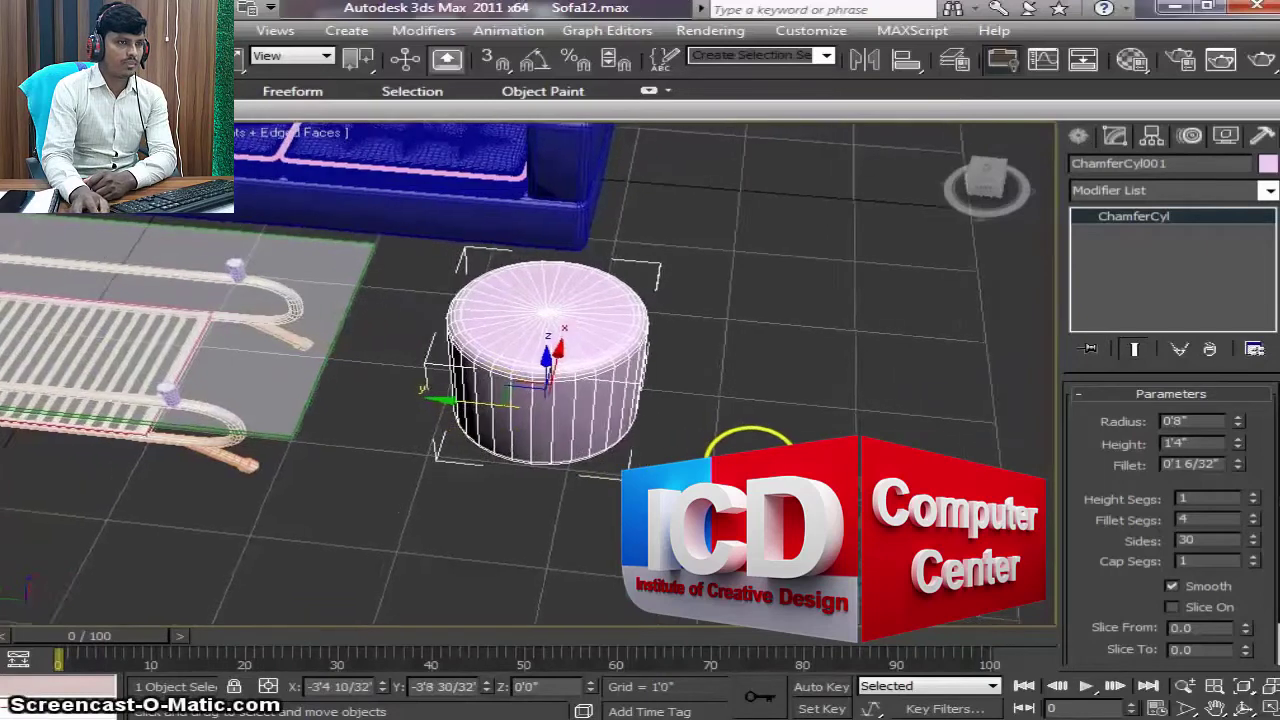
pyautogui.scroll(2, 526, 377)
pyautogui.click(1224, 583)
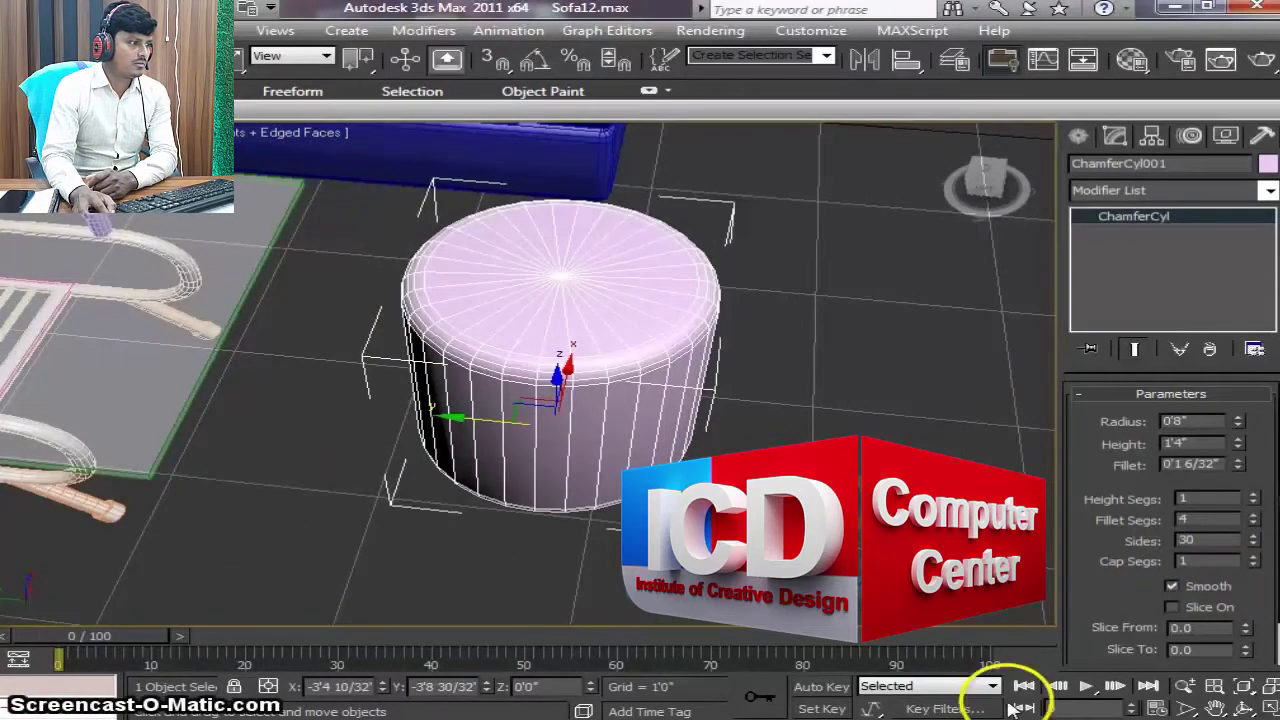
pyautogui.click(1243, 708)
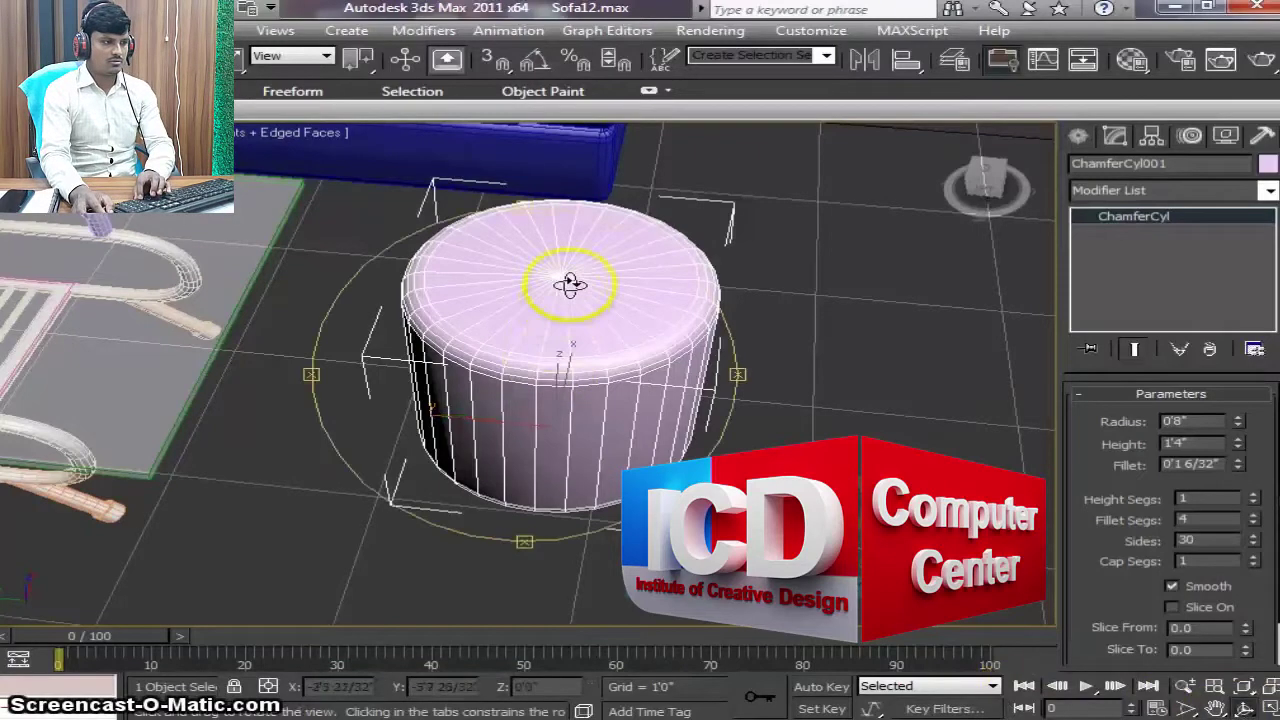
# Step: From a near-front view, raise the ChamferCyl Height Segs from 4 to 11
pyautogui.moveTo(570, 284); pyautogui.dragTo(583, 240)
pyautogui.moveTo(680, 337)
pyautogui.mouseDown()
pyautogui.moveTo(706, 443)
pyautogui.moveTo(700, 475)
pyautogui.mouseUp()
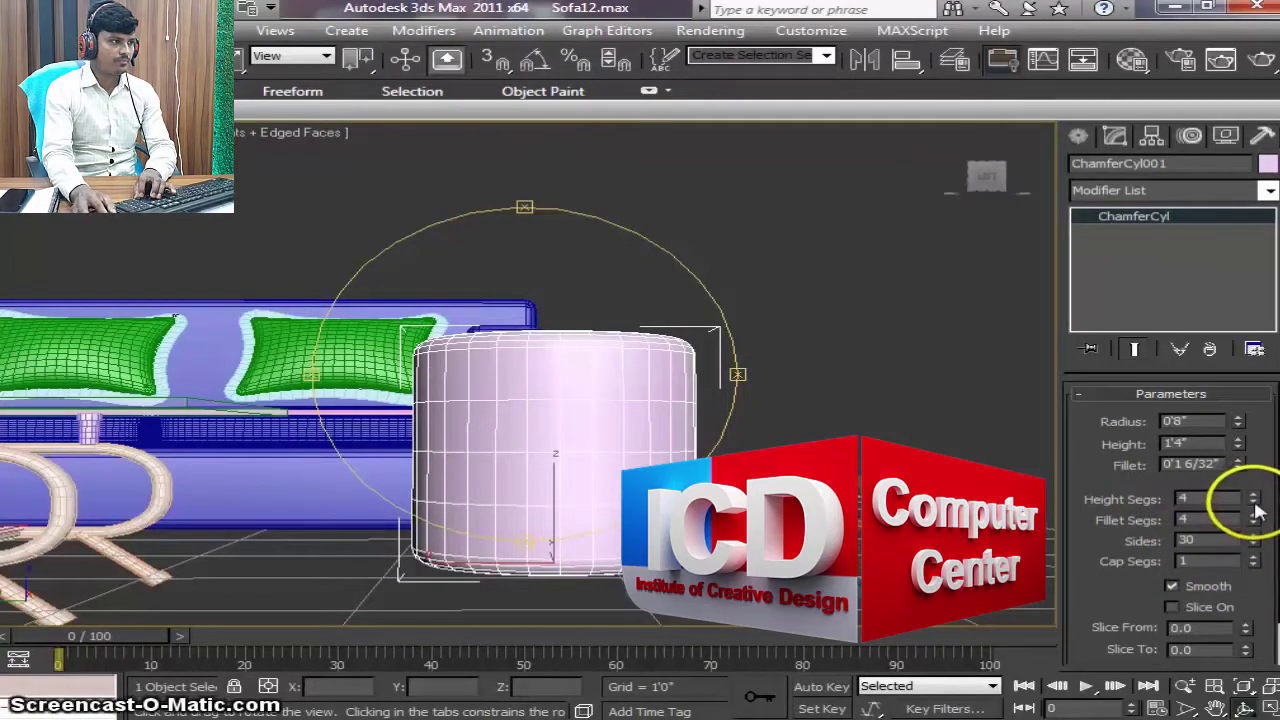
pyautogui.moveTo(1257, 510); pyautogui.dragTo(1253, 493)
pyautogui.moveTo(486, 491); pyautogui.dragTo(480, 530)
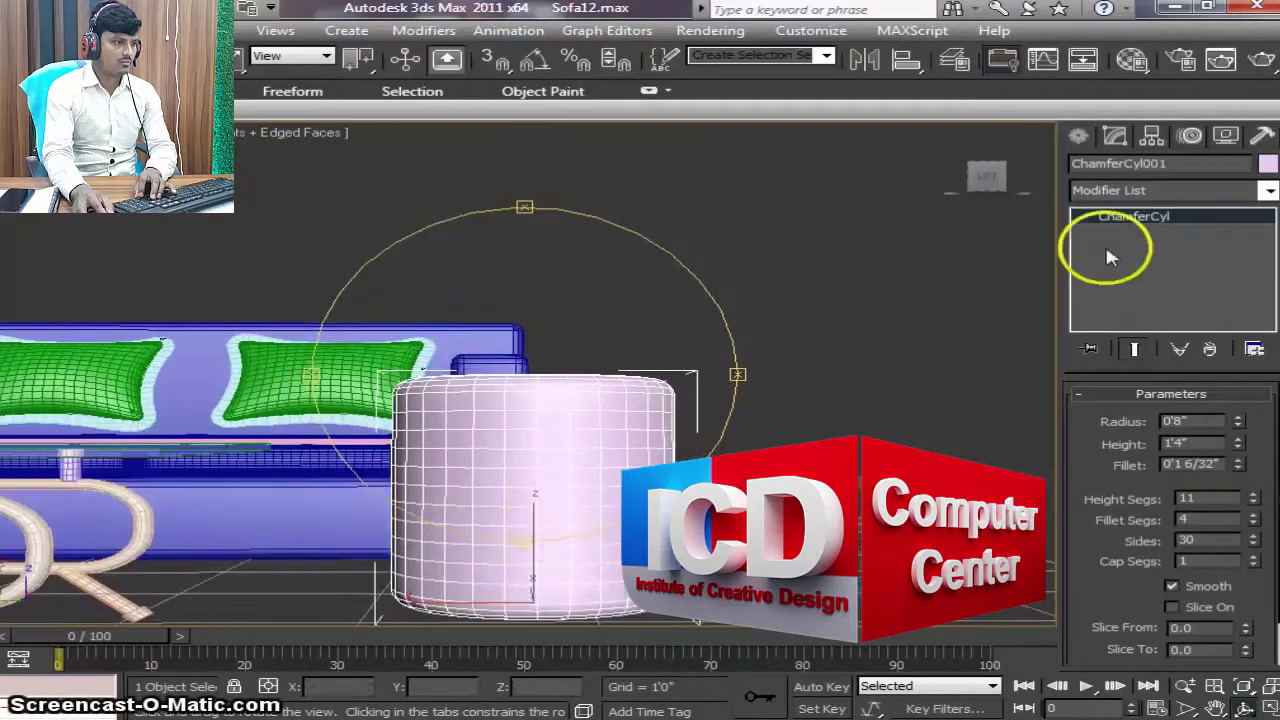
pyautogui.rightClick(491, 443)
pyautogui.hotkey('shift', 'z')
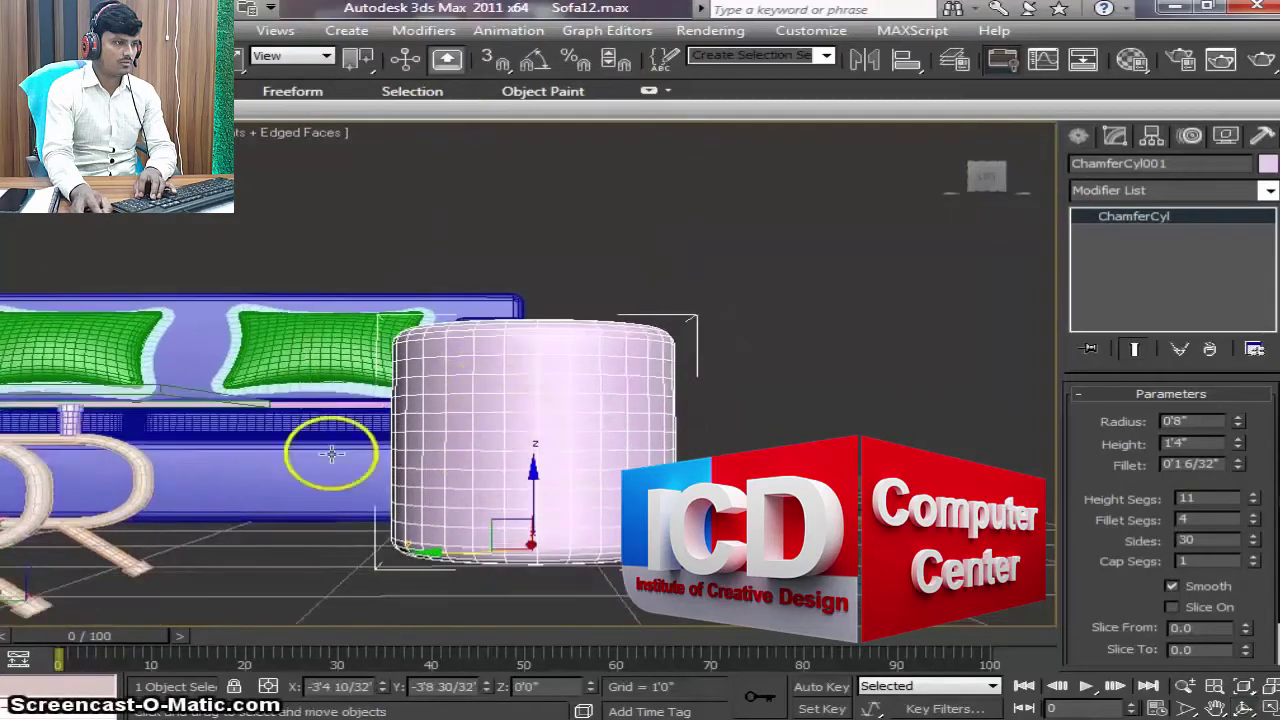
pyautogui.hotkey('shift', 'z')
pyautogui.hotkey('shift', 'z')
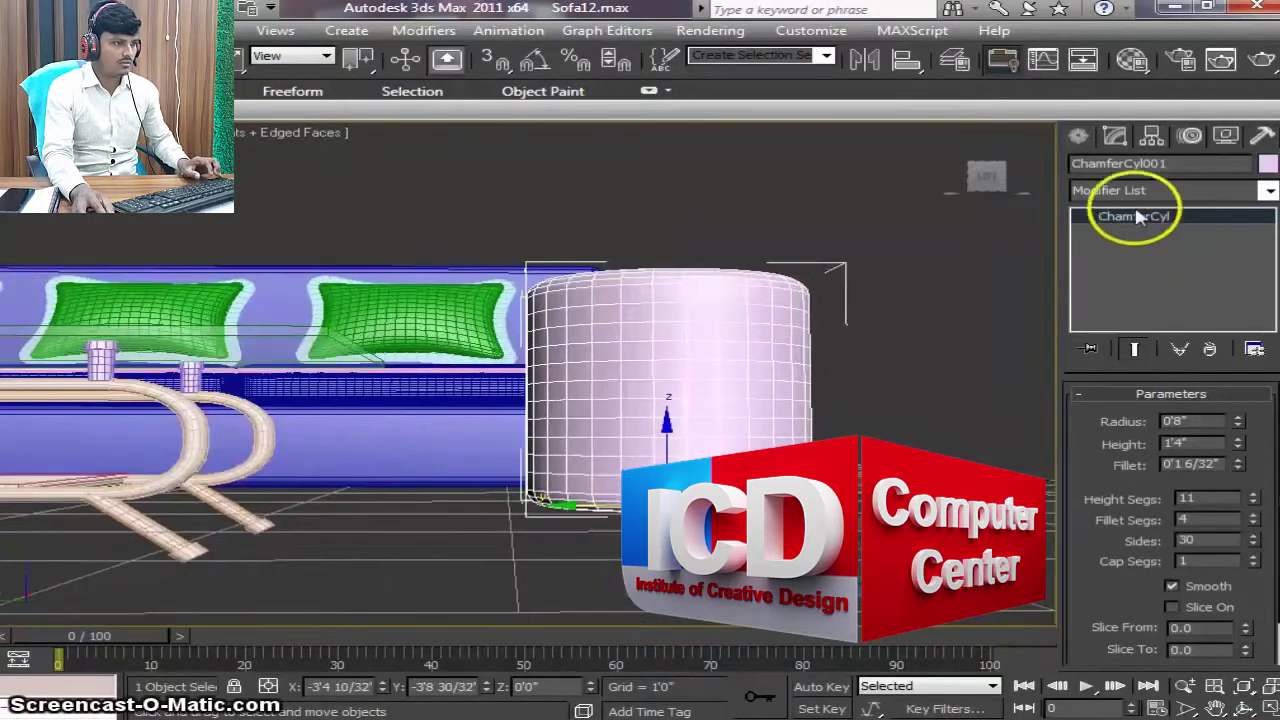
# Step: Apply an FFD 3x3x3 modifier to the cylinder and enter its Control Points level
pyautogui.click(1140, 192)
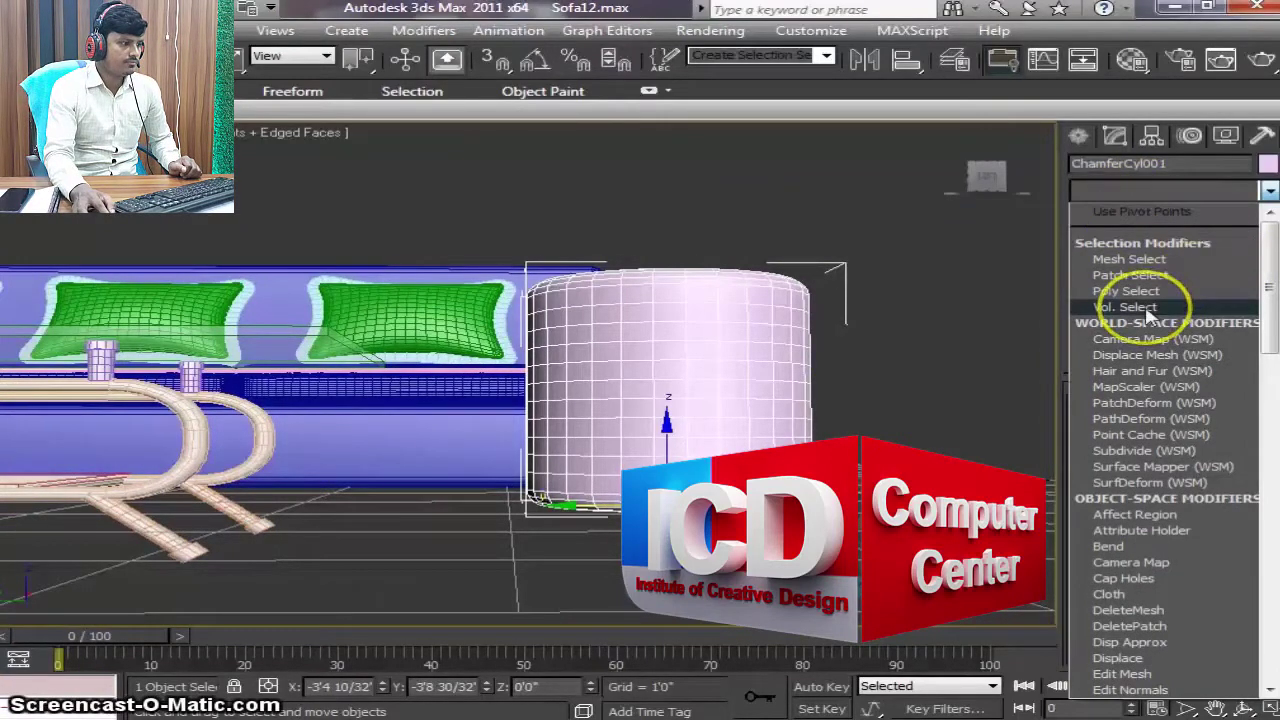
pyautogui.press('f')
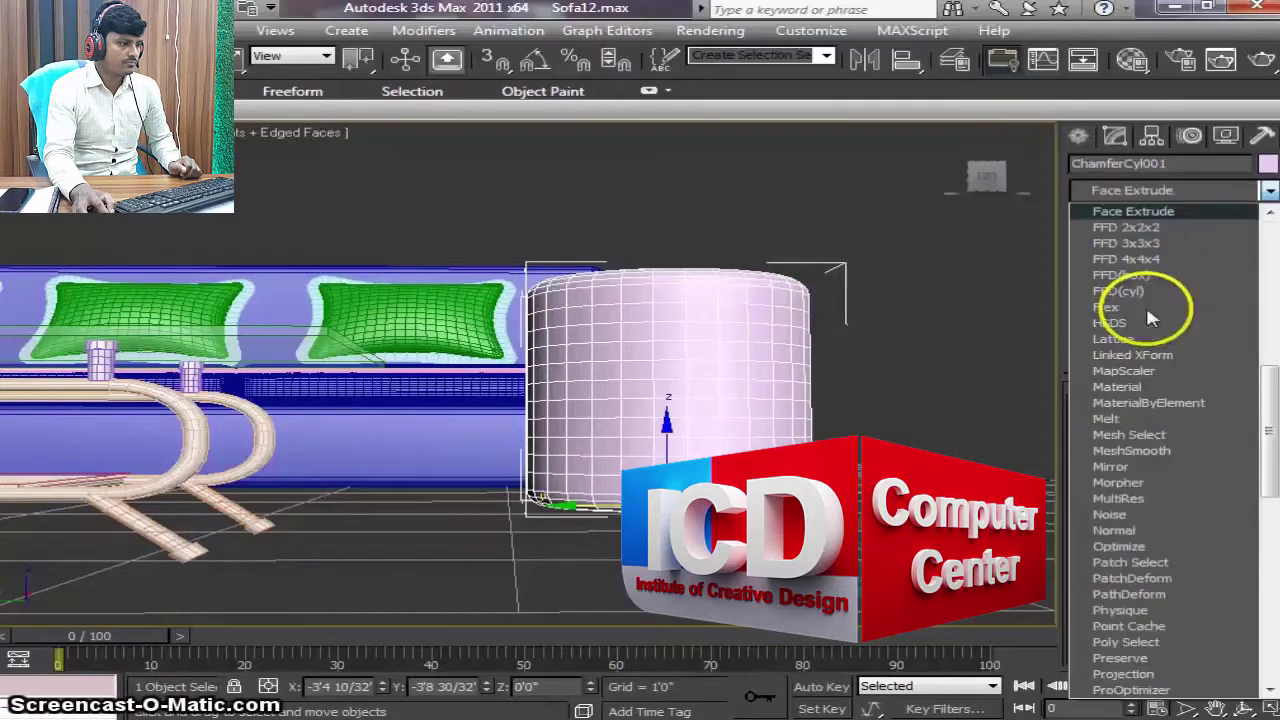
pyautogui.click(1146, 250)
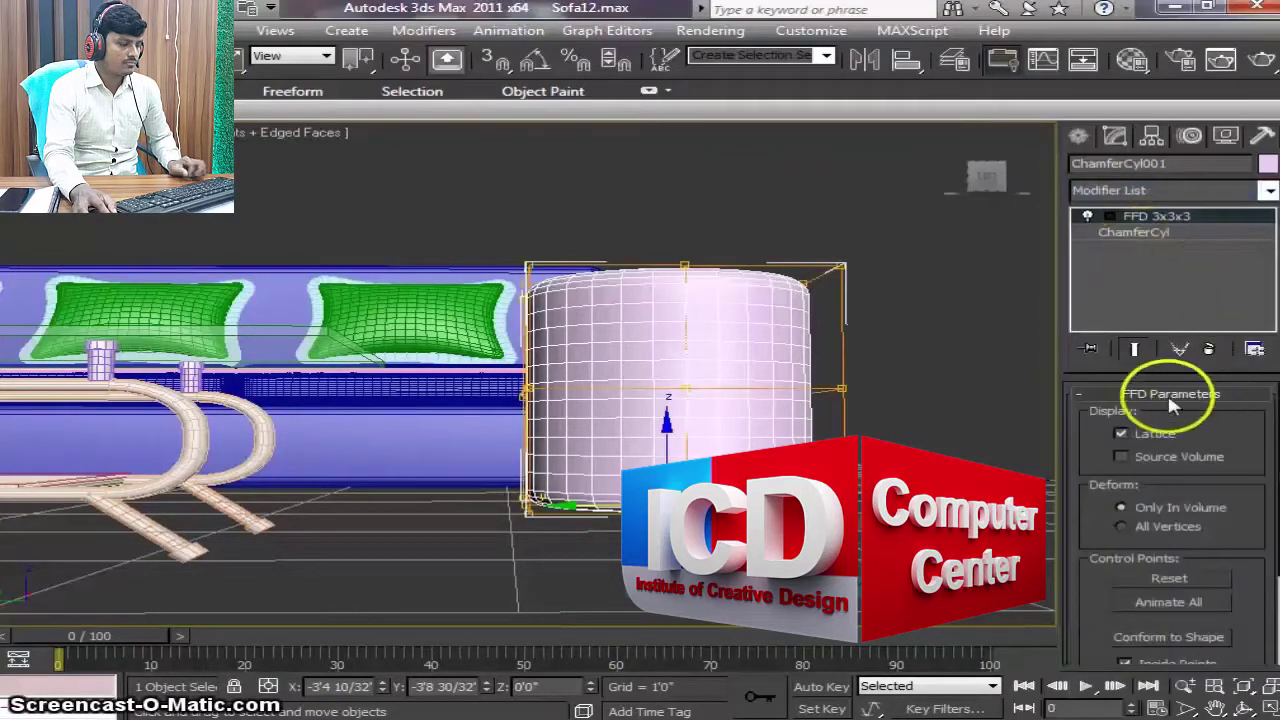
pyautogui.click(1108, 216)
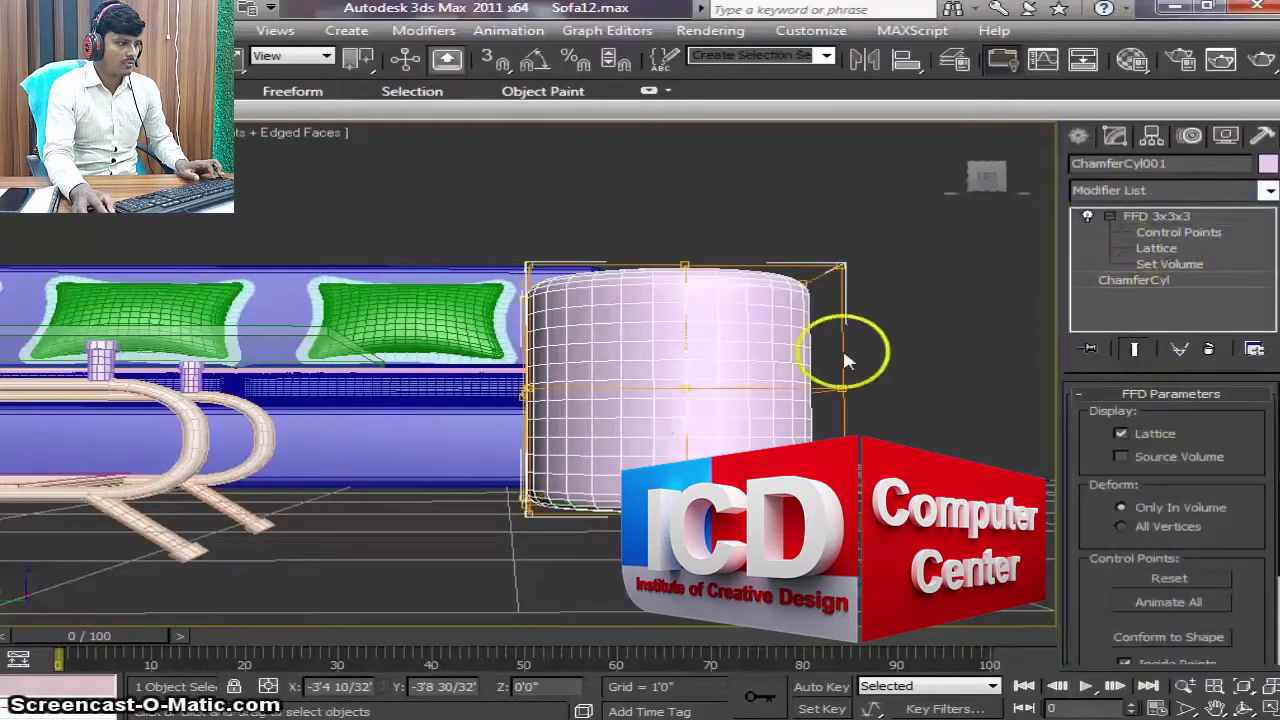
pyautogui.press('1')
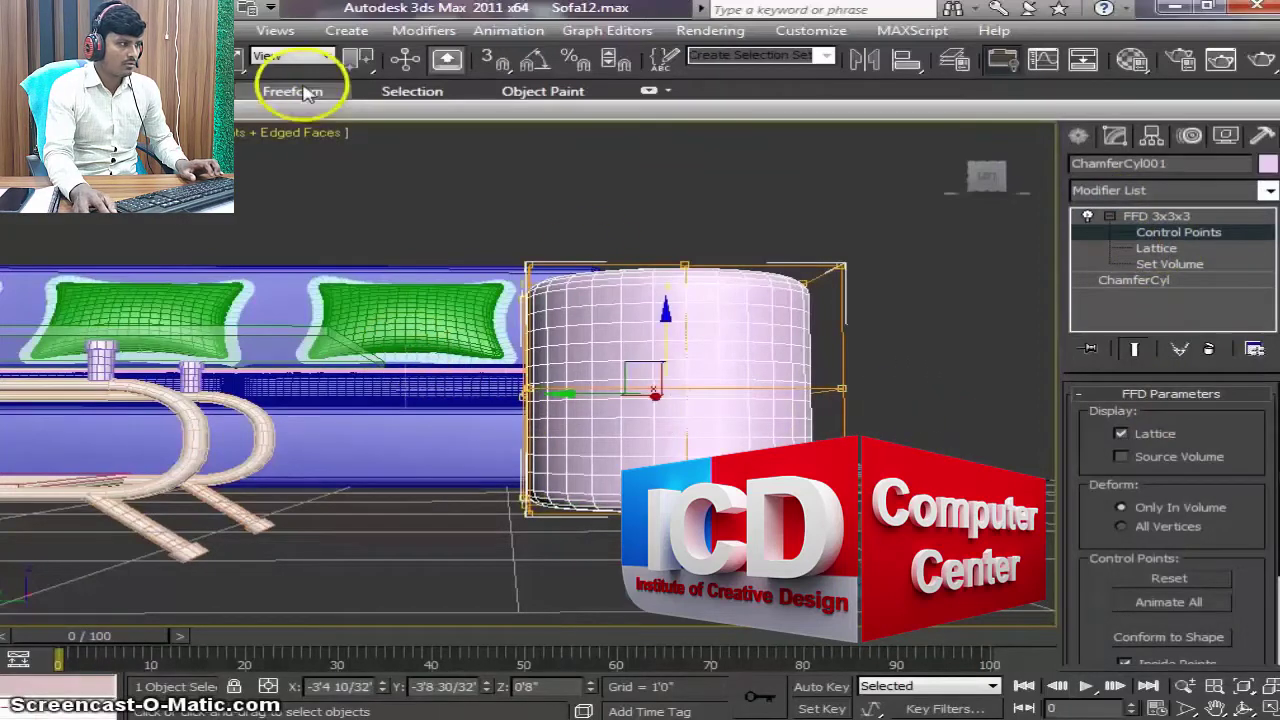
# Step: Scale the lattice's middle control points inward to form an hourglass waist
pyautogui.click(656, 406)
pyautogui.moveTo(656, 406); pyautogui.dragTo(695, 450)
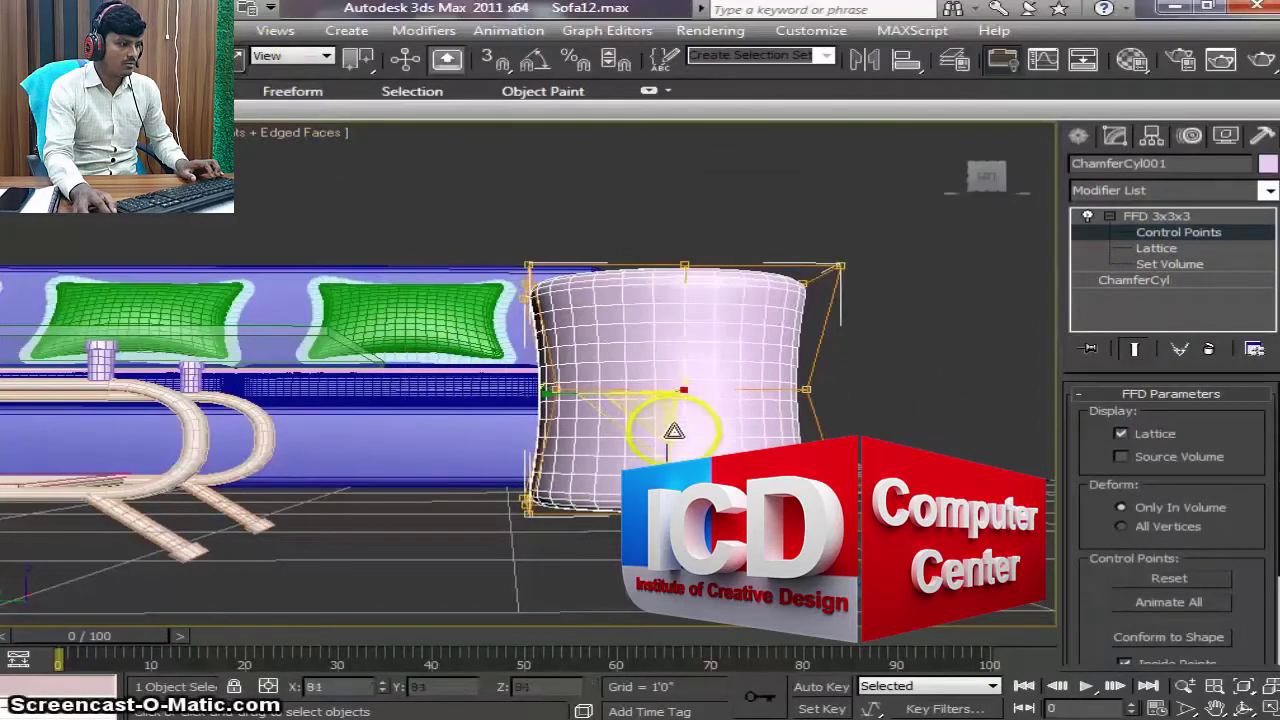
pyautogui.moveTo(750, 624)
pyautogui.mouseDown()
pyautogui.moveTo(711, 624)
pyautogui.moveTo(714, 634)
pyautogui.mouseUp()
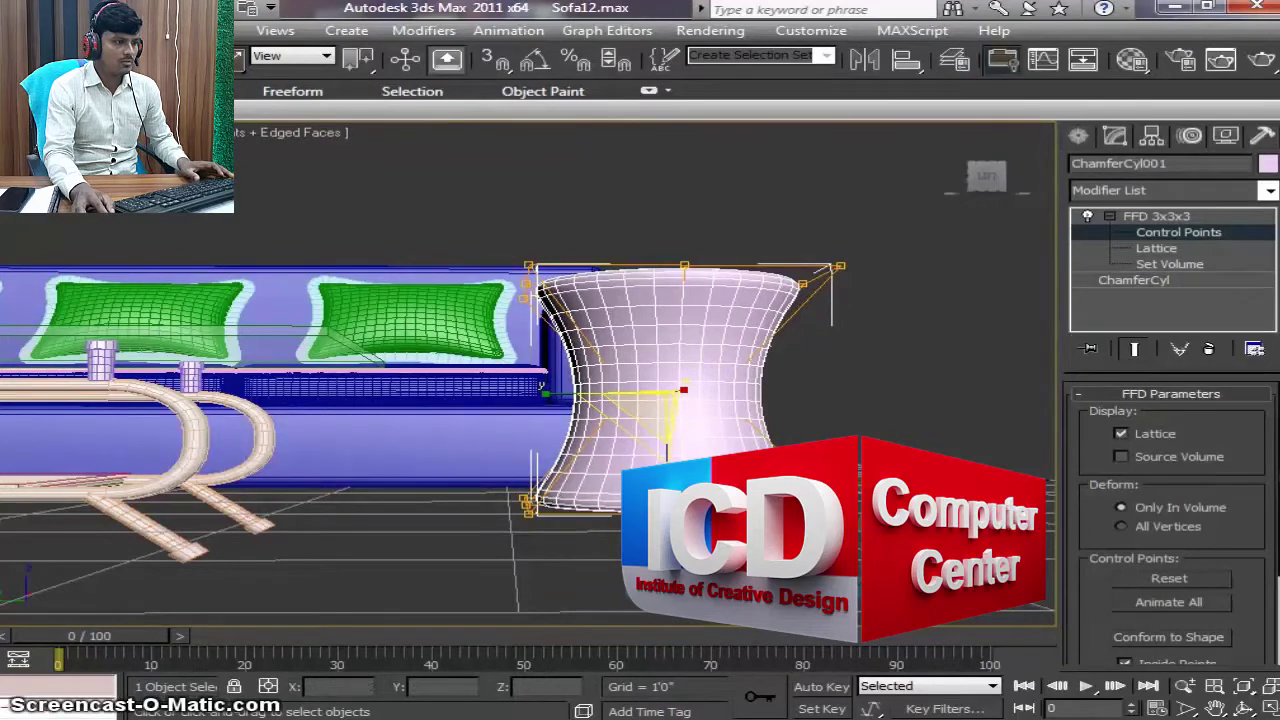
pyautogui.click(586, 300)
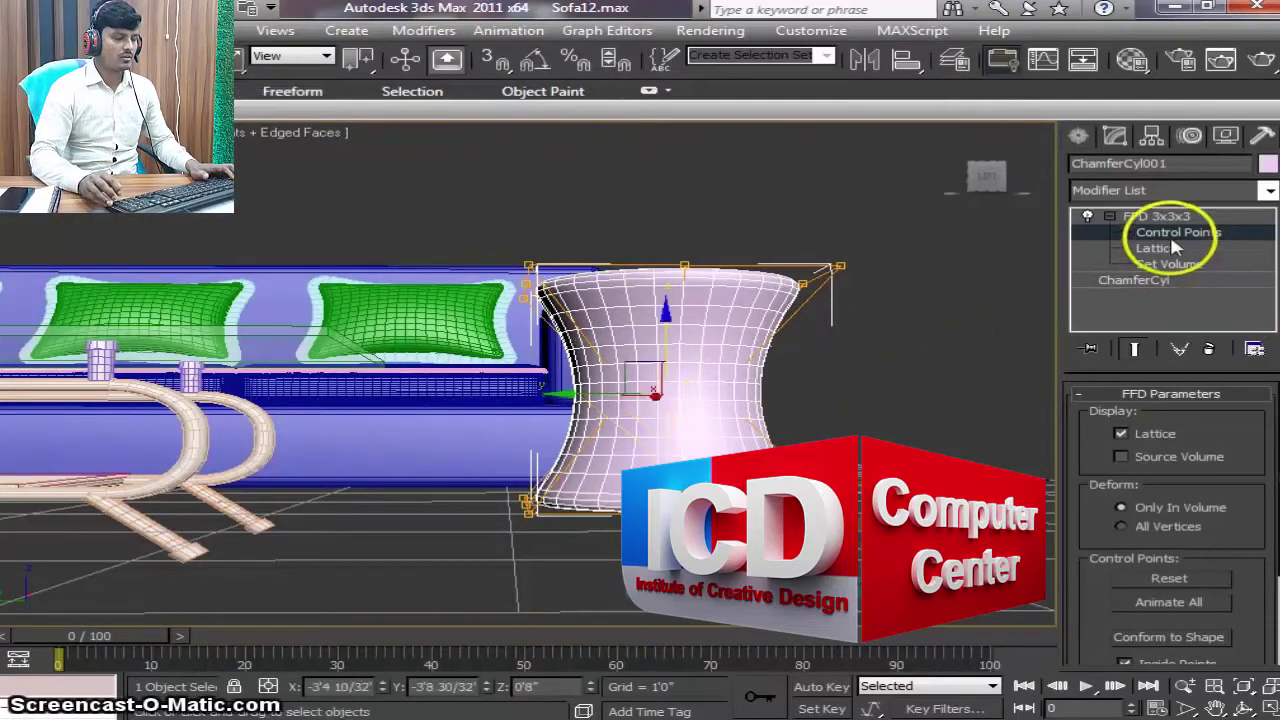
pyautogui.moveTo(880, 400); pyautogui.dragTo(770, 440, button='middle')
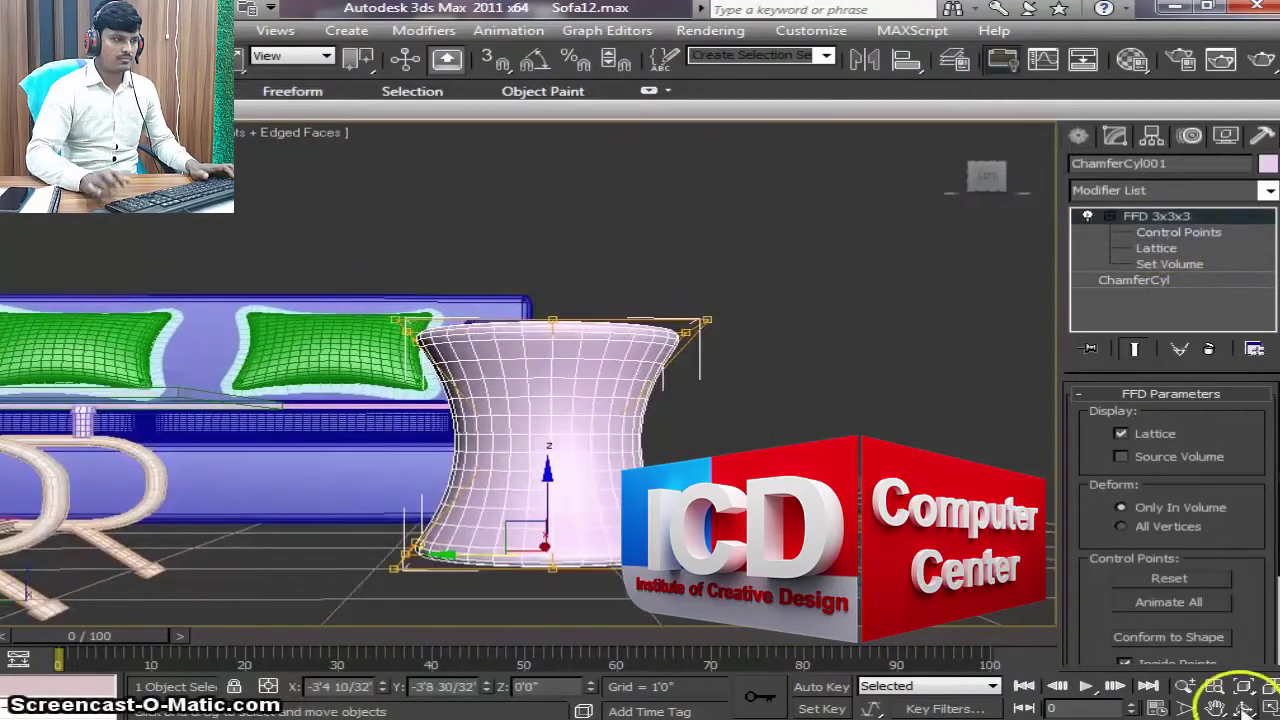
pyautogui.click(1243, 708)
pyautogui.moveTo(651, 457)
pyautogui.mouseDown()
pyautogui.moveTo(612, 518)
pyautogui.moveTo(601, 486)
pyautogui.mouseUp()
# Step: Convert the stool to an Editable Poly and select its top centre vertex
pyautogui.rightClick(658, 461)
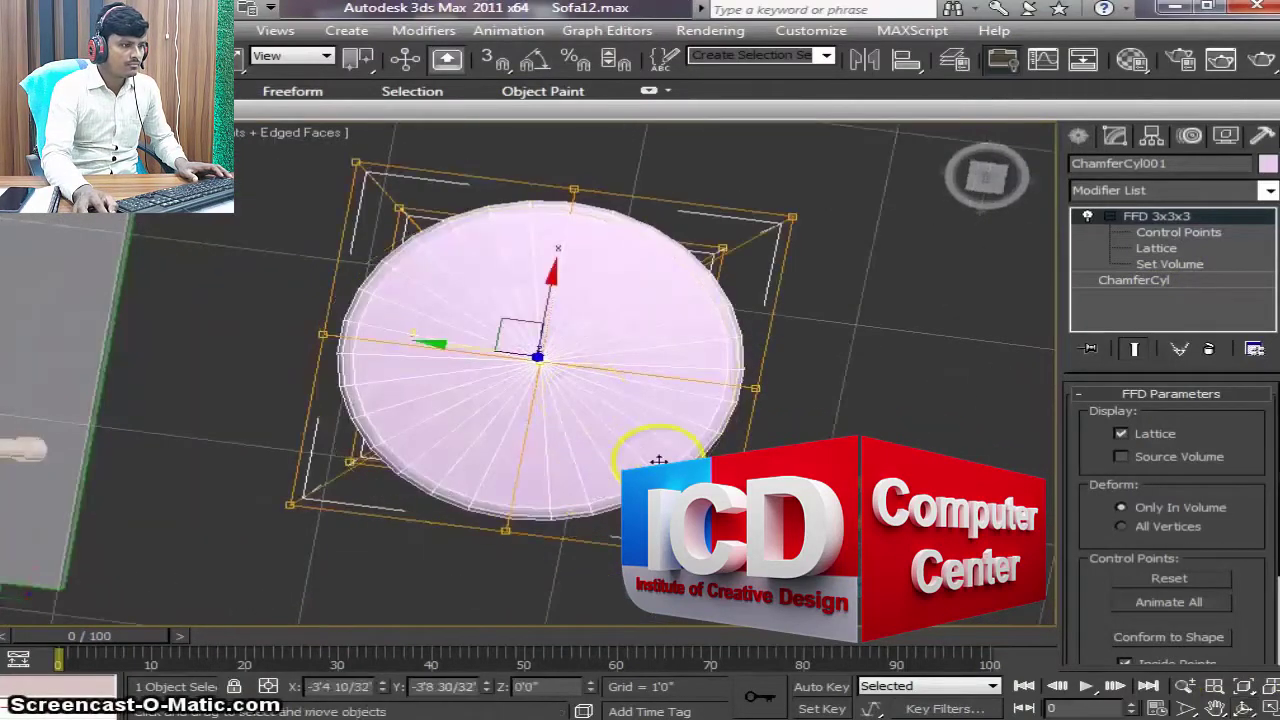
pyautogui.rightClick(570, 387)
pyautogui.click(680, 568)
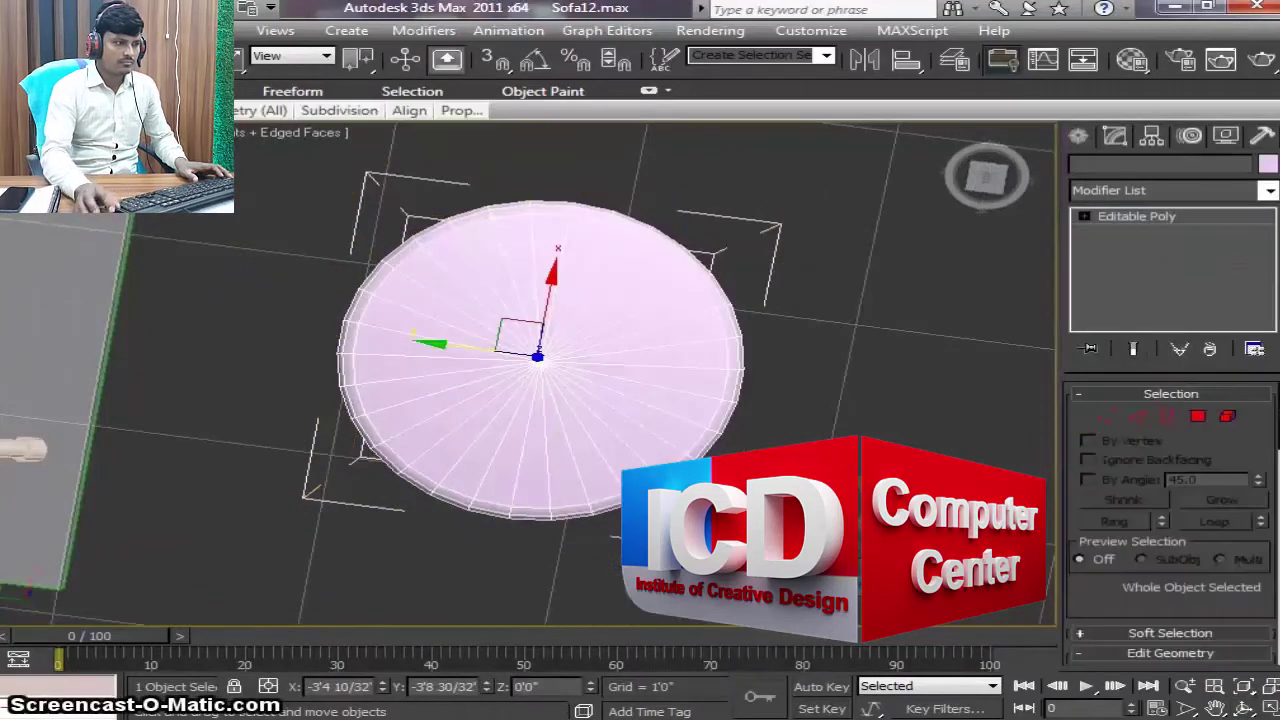
pyautogui.click(1108, 414)
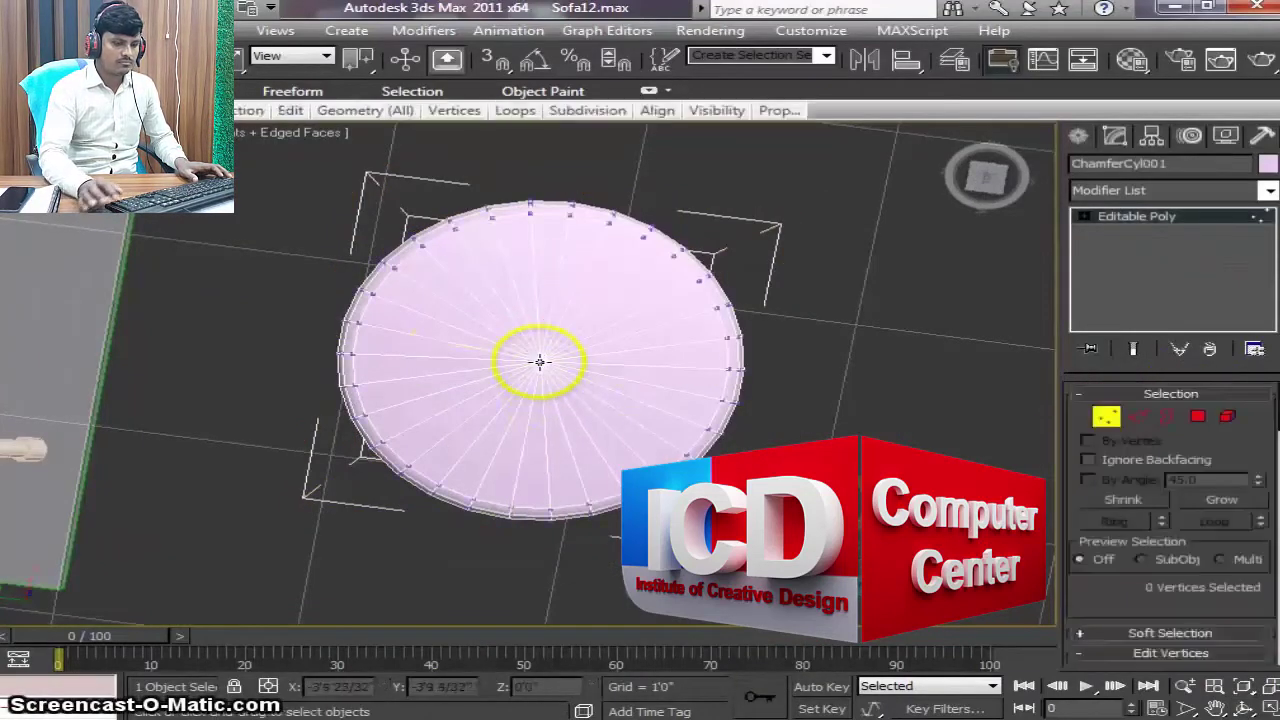
pyautogui.click(543, 362)
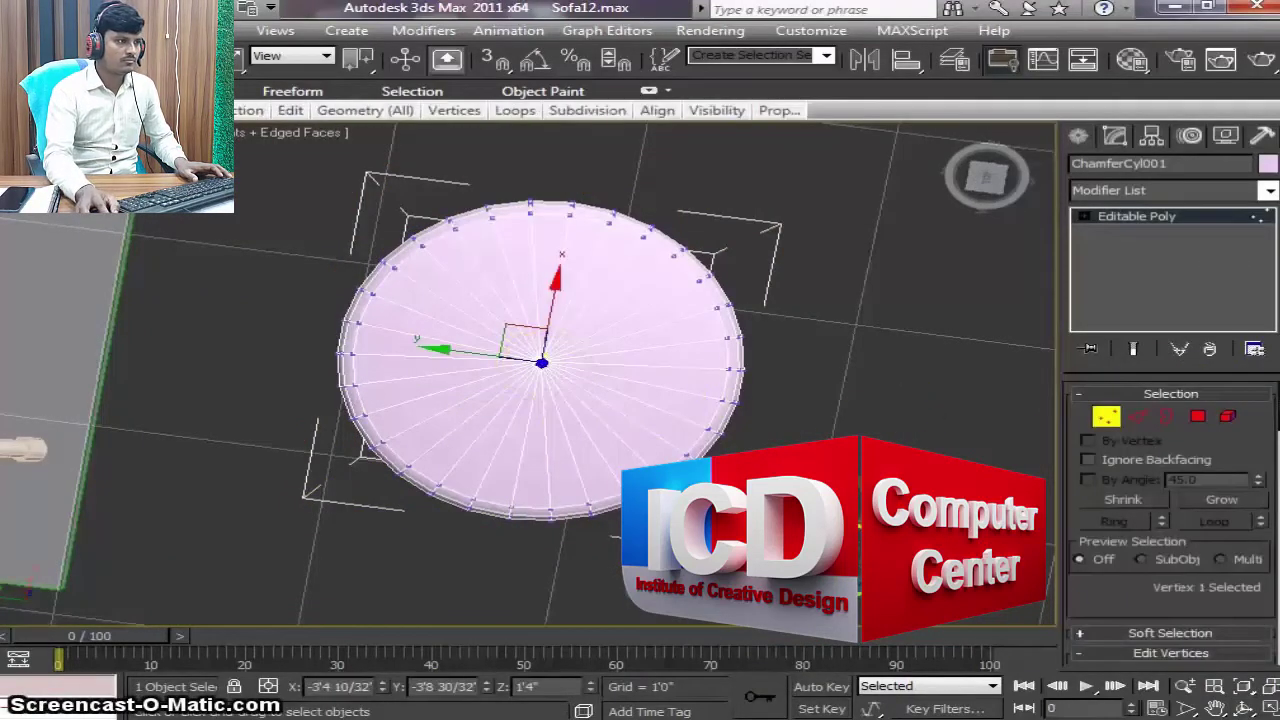
# Step: Lower the top centre vertex on Z so the seat dips slightly
pyautogui.click(1243, 707)
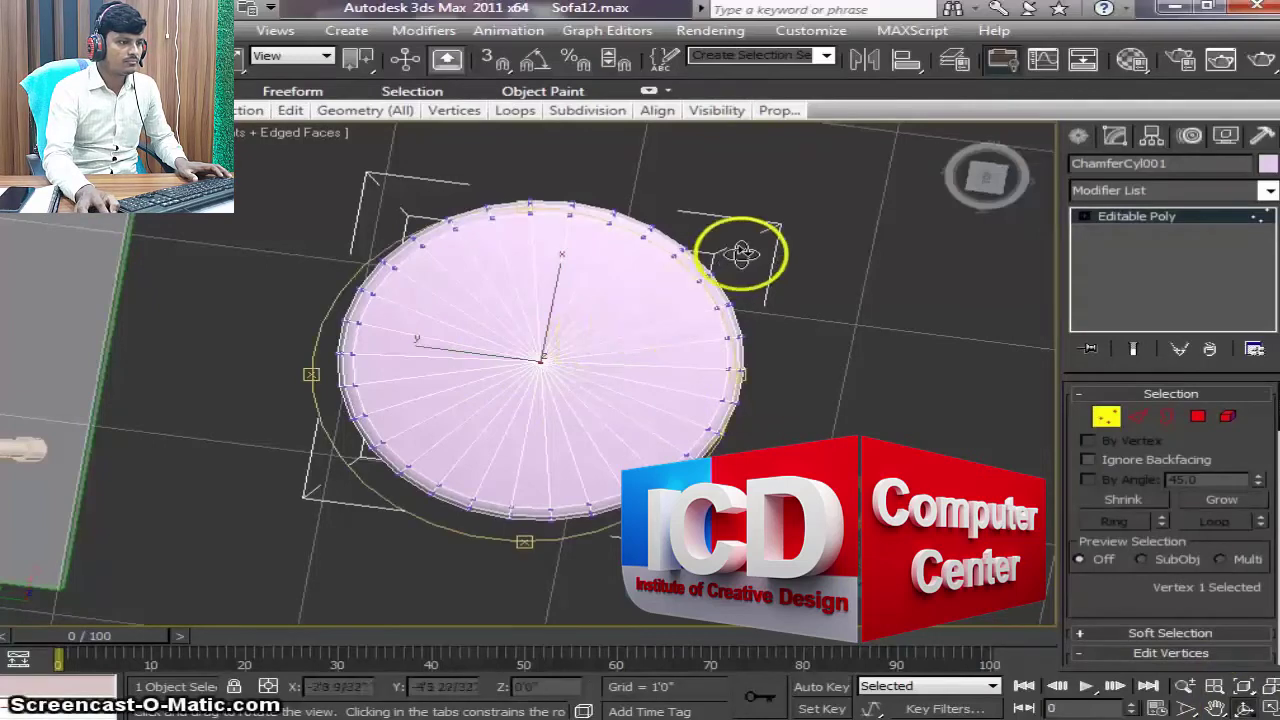
pyautogui.moveTo(741, 252)
pyautogui.mouseDown()
pyautogui.moveTo(746, 183)
pyautogui.moveTo(618, 188)
pyautogui.mouseUp()
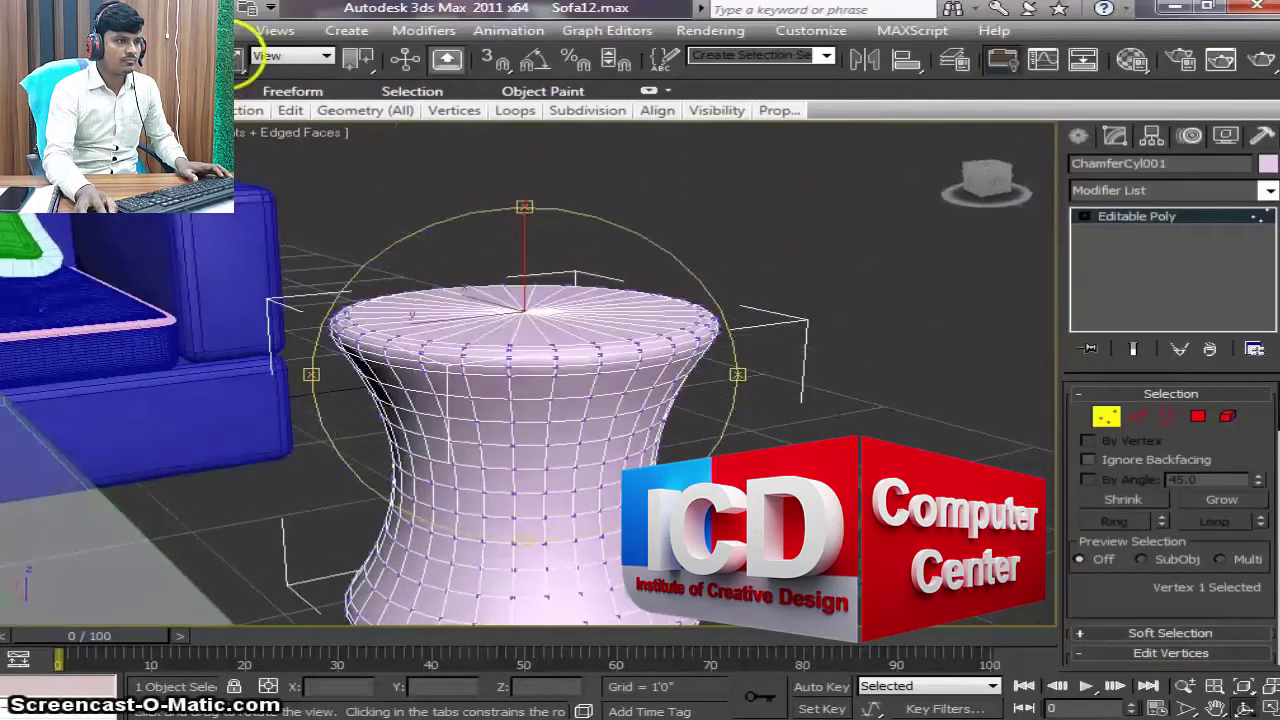
pyautogui.rightClick(571, 423)
pyautogui.scroll(3, 571, 423)
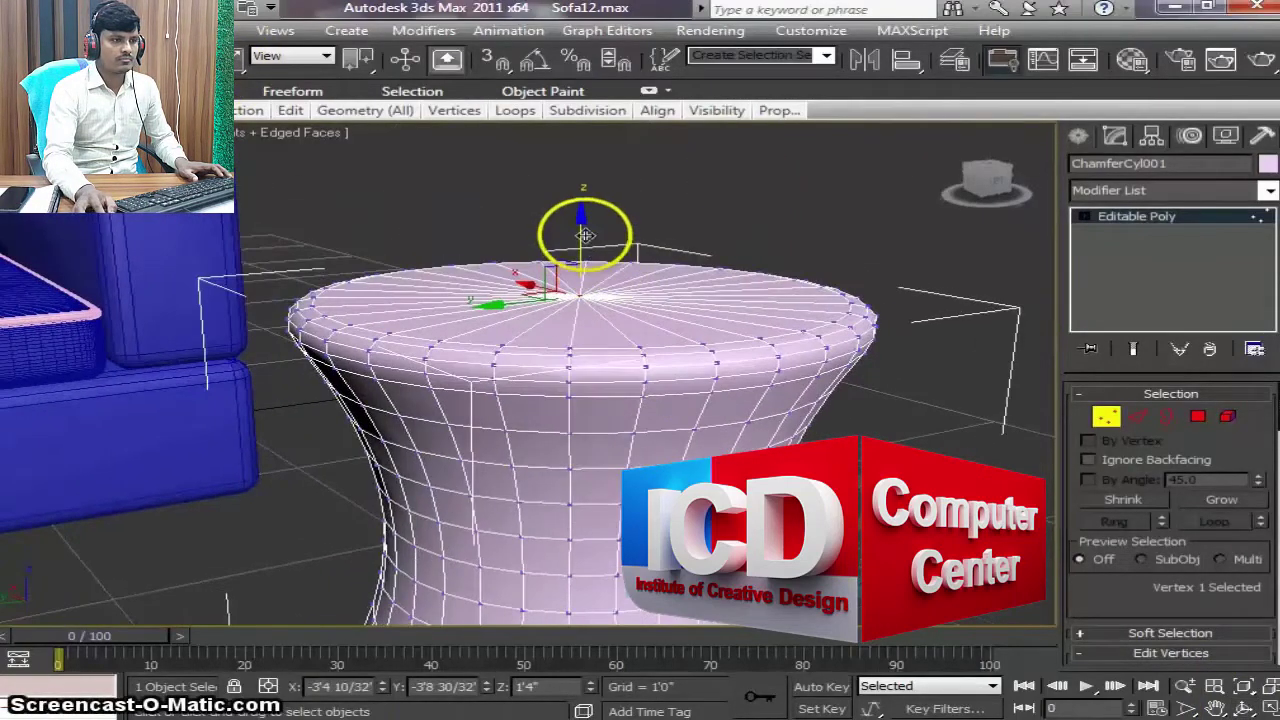
pyautogui.moveTo(585, 235); pyautogui.dragTo(578, 338)
pyautogui.click(1110, 418)
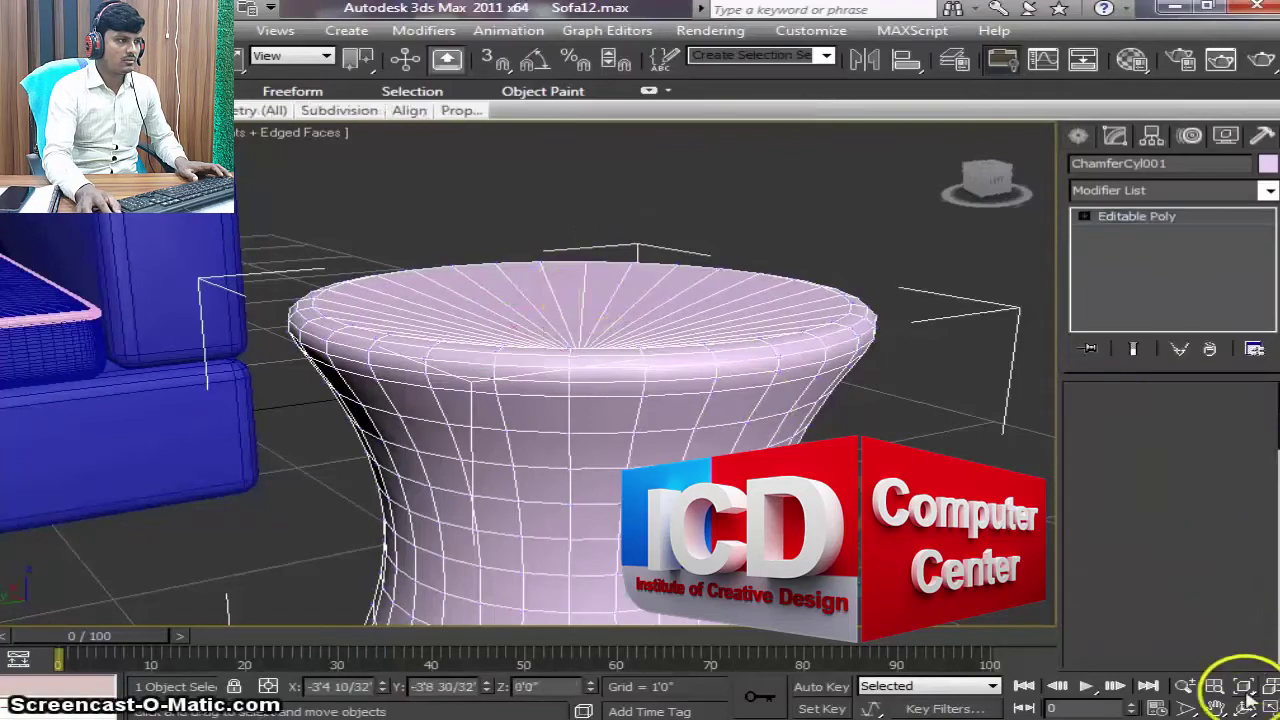
# Step: Orbit around the stool to check the dipped seat, then deselect it
pyautogui.click(1244, 708)
pyautogui.moveTo(705, 447)
pyautogui.mouseDown()
pyautogui.moveTo(600, 514)
pyautogui.moveTo(634, 266)
pyautogui.mouseUp()
pyautogui.moveTo(651, 343); pyautogui.dragTo(645, 378)
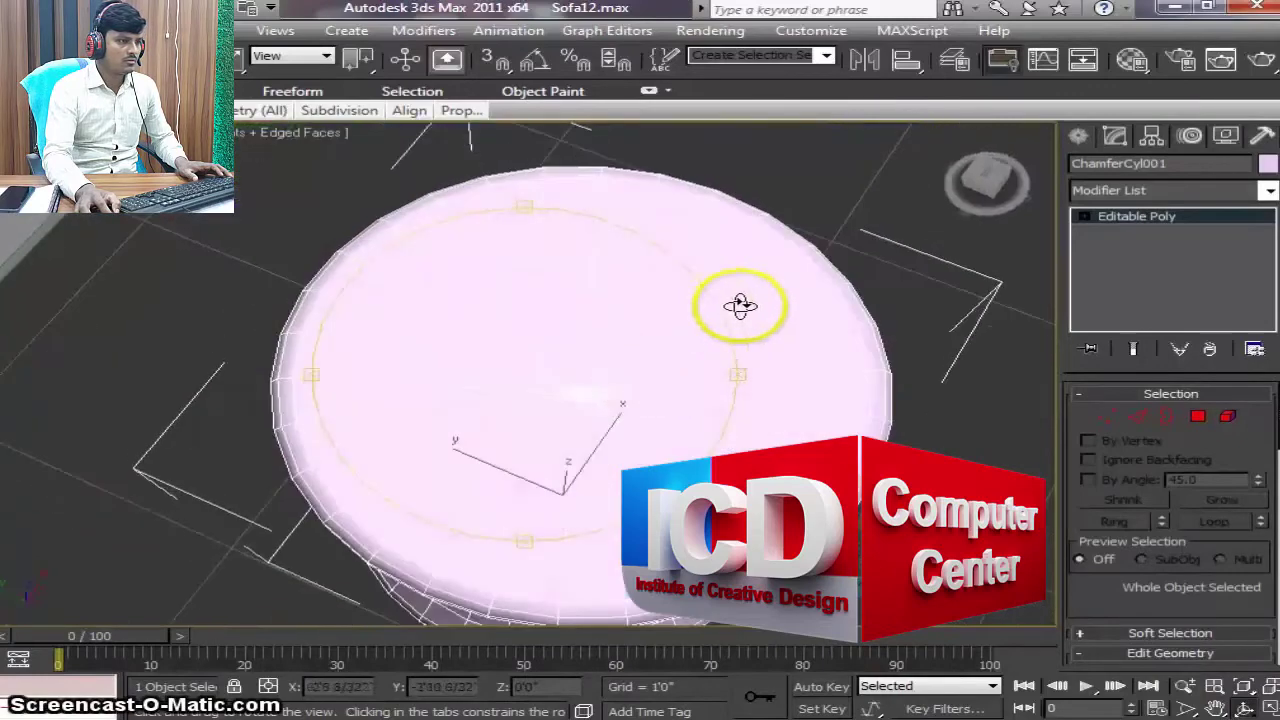
pyautogui.moveTo(740, 303); pyautogui.dragTo(779, 296)
pyautogui.scroll(-3, 741, 362)
pyautogui.moveTo(705, 366); pyautogui.dragTo(700, 271)
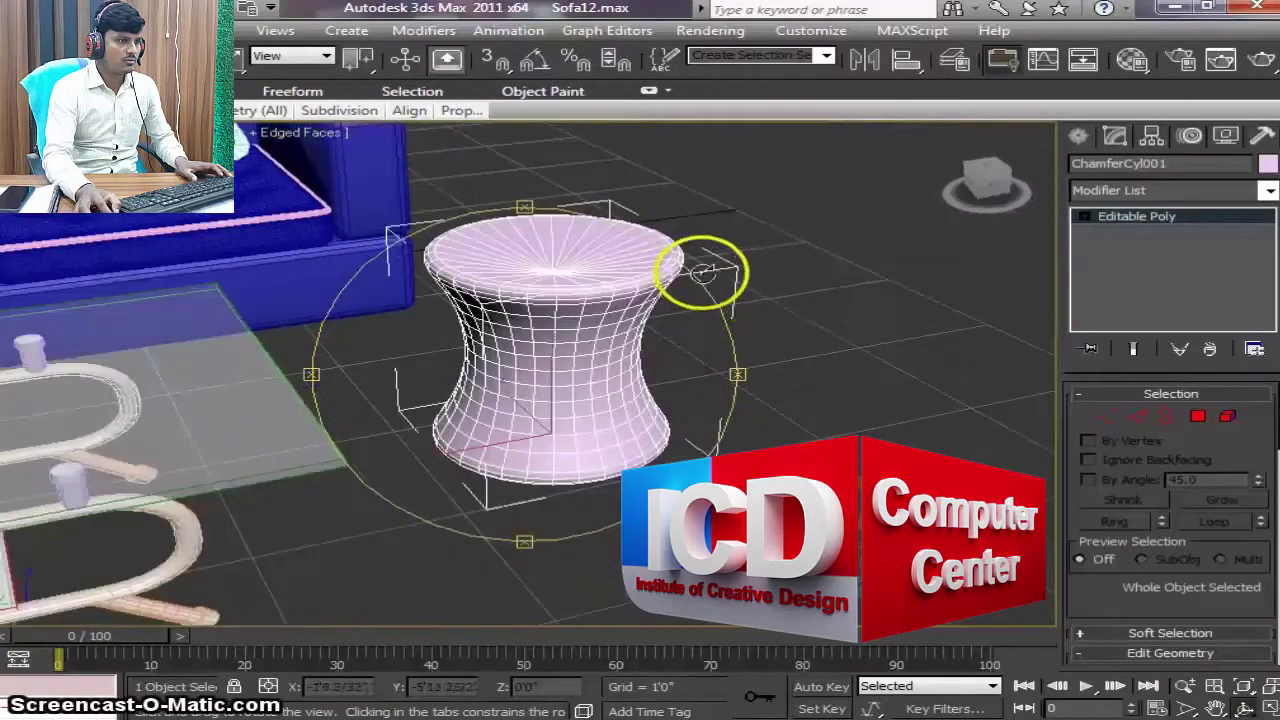
pyautogui.scroll(2, 735, 345)
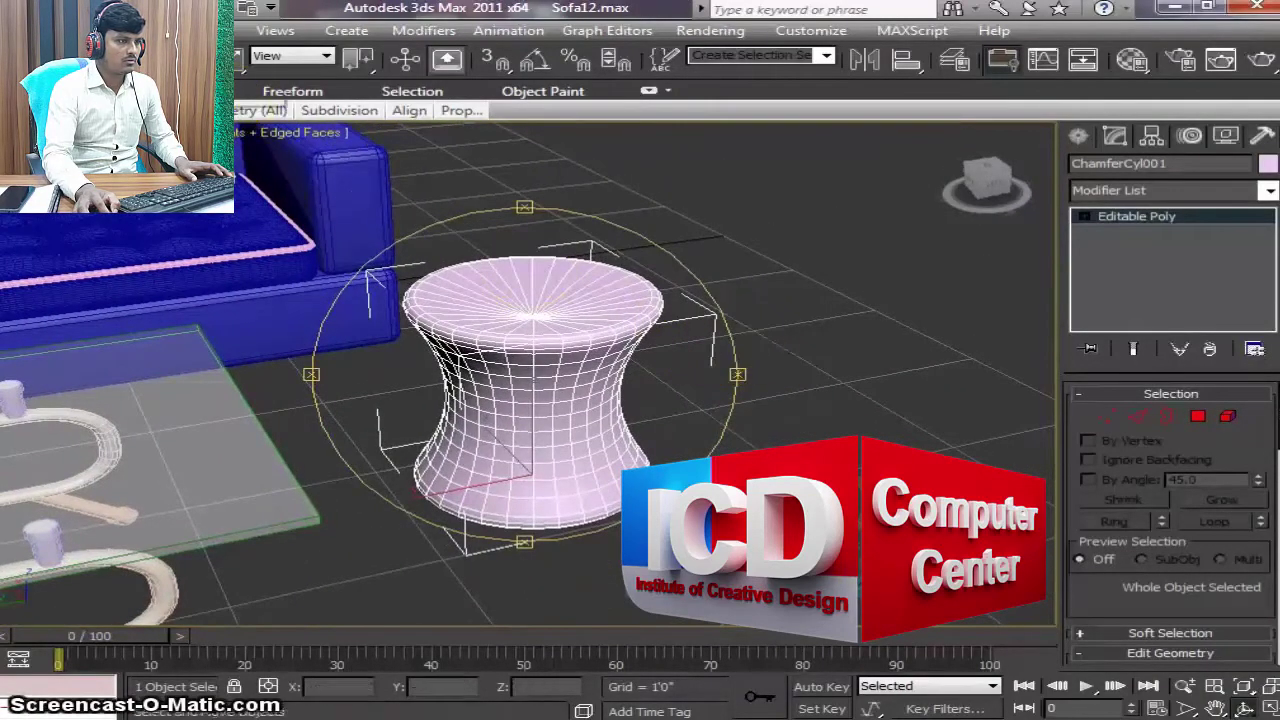
pyautogui.click(862, 300)
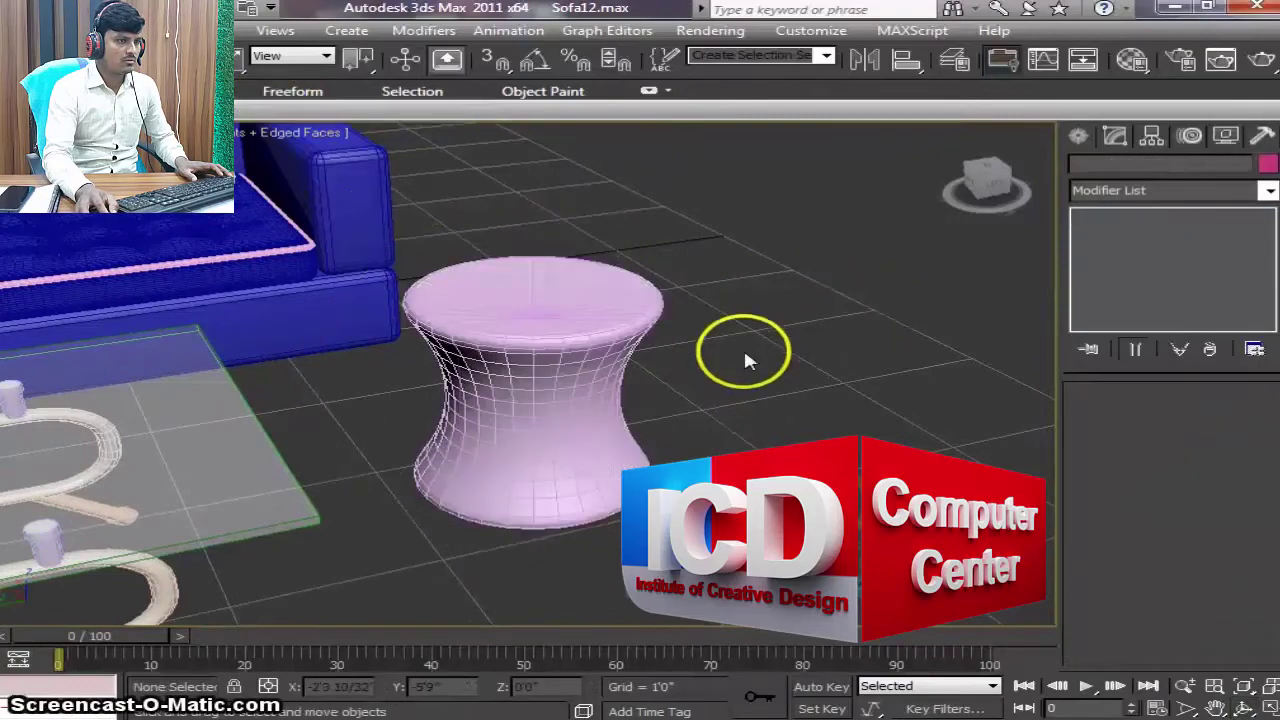
# Step: Switch to the Top view and zoom in on the stool
pyautogui.press('t')
pyautogui.scroll(3, 409, 449)
pyautogui.scroll(3, 737, 280)
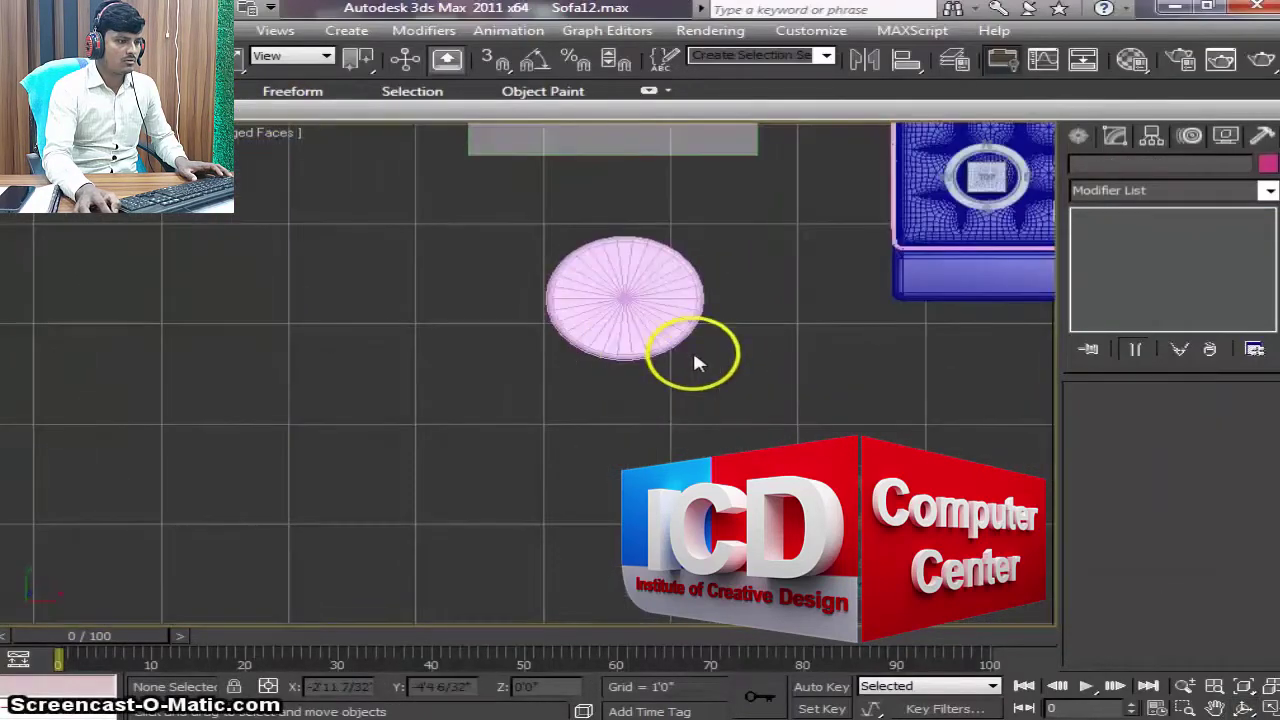
pyautogui.scroll(3, 700, 357)
pyautogui.moveTo(637, 394); pyautogui.dragTo(505, 450, button='middle')
# Step: Draw a standard-primitive Plane about 2'4 8/32" by 2'7 12/32" over the round stool
pyautogui.click(1079, 137)
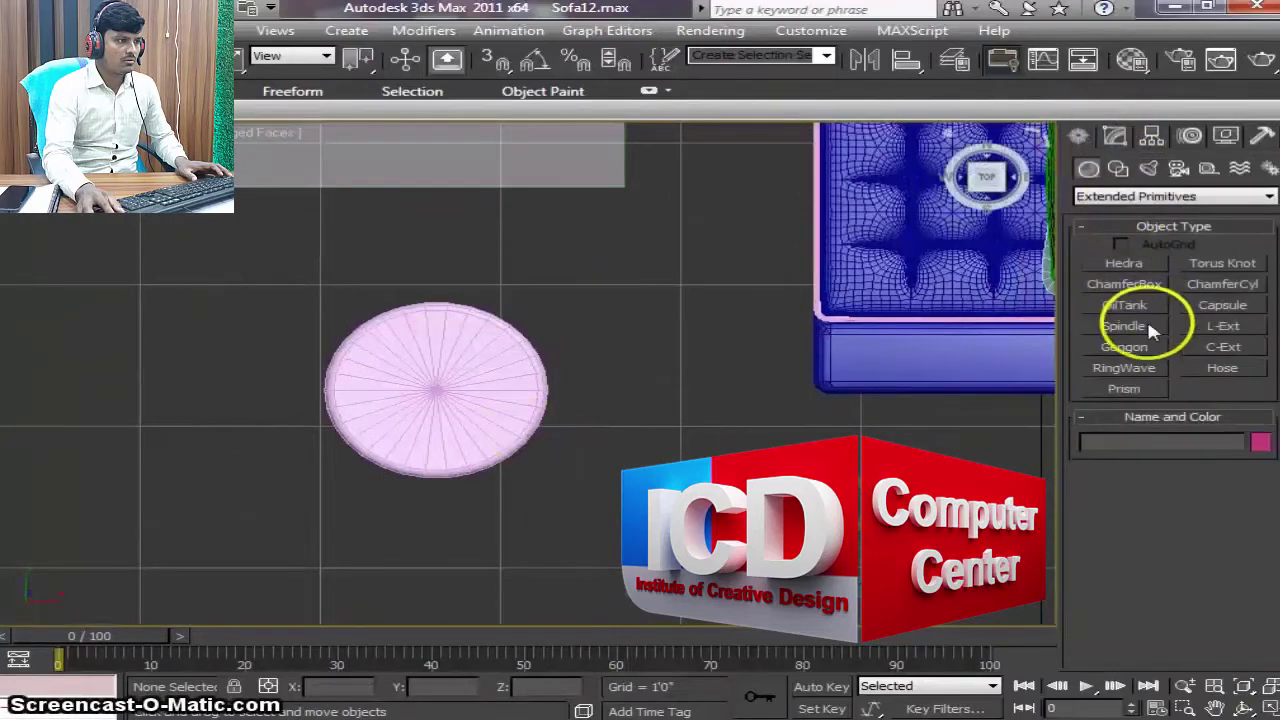
pyautogui.click(1100, 197)
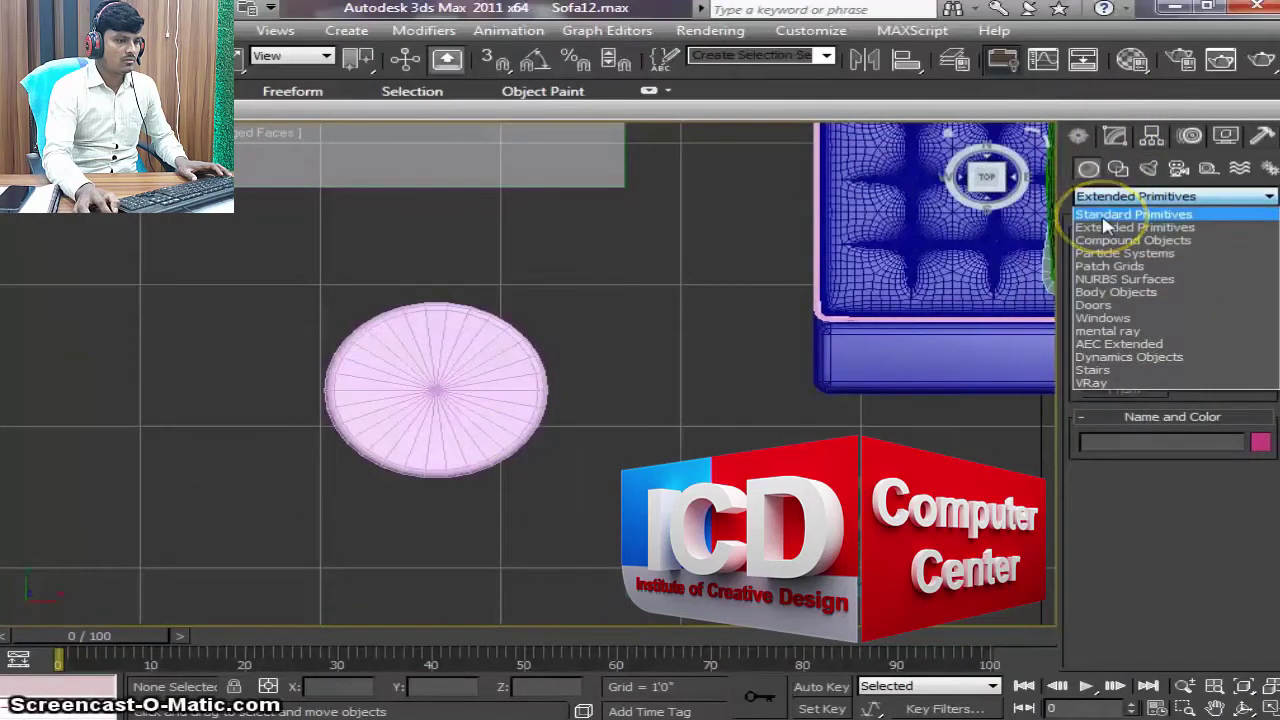
pyautogui.click(1110, 214)
pyautogui.click(1222, 347)
pyautogui.moveTo(293, 240); pyautogui.dragTo(770, 575)
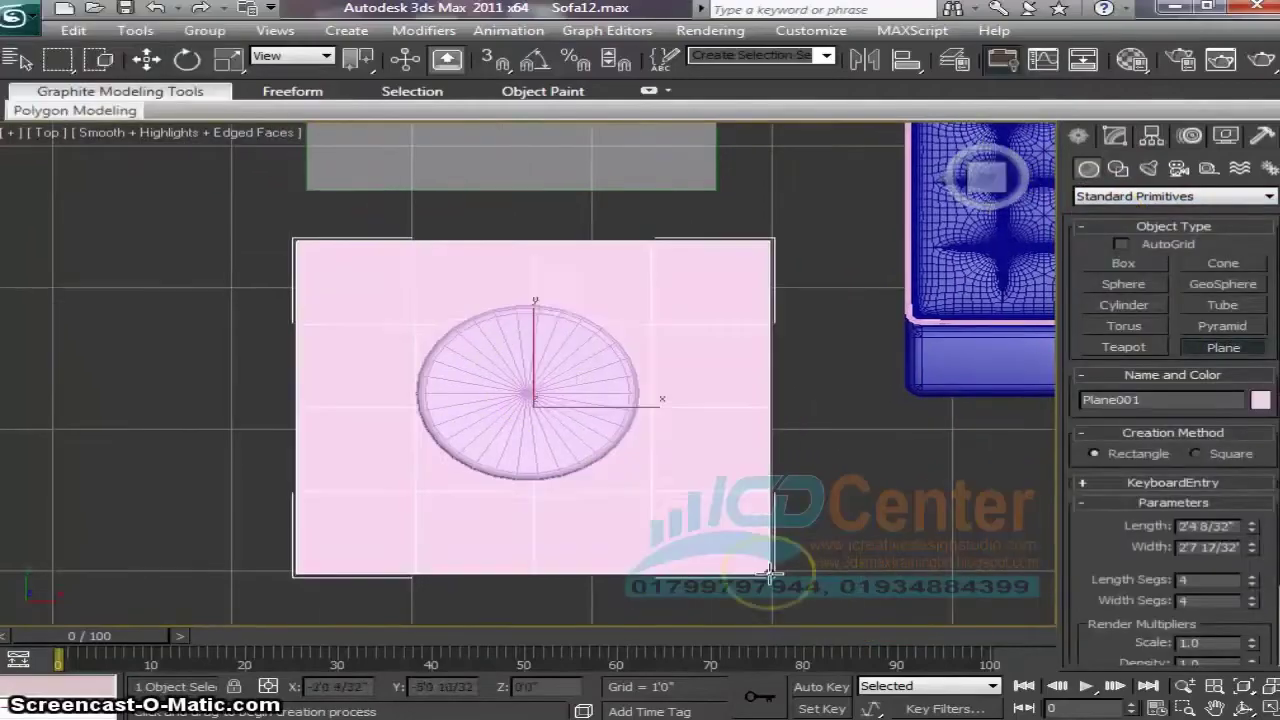